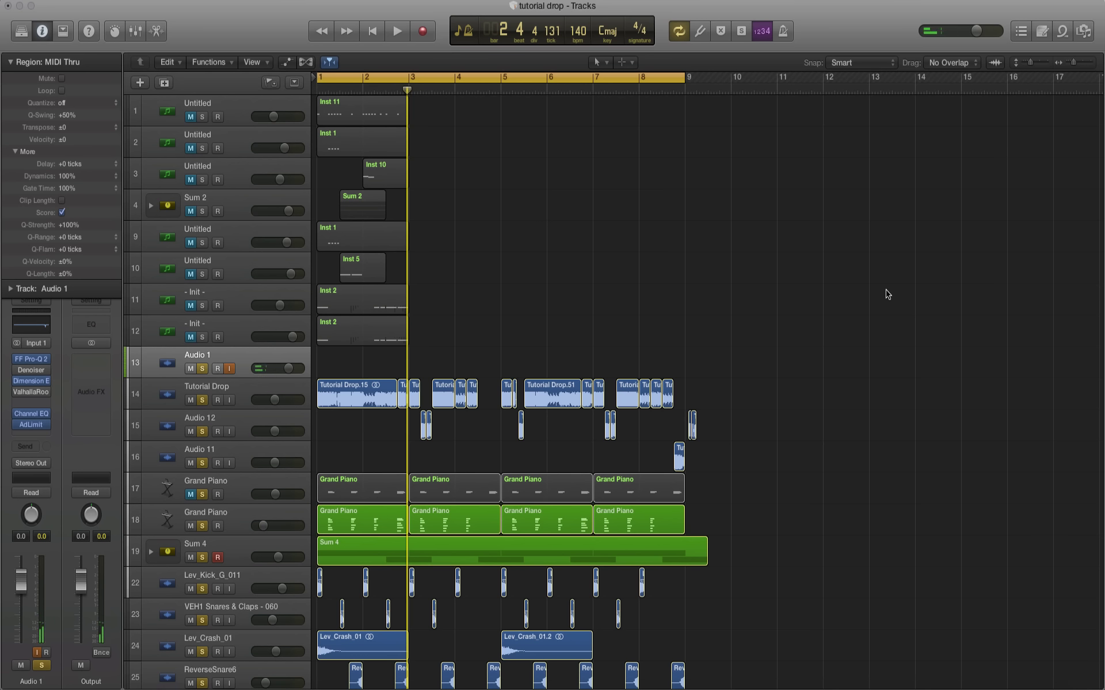
Loop bars 5–9 with the tracks below Tutorial Drop muted and play it.
{"action": "scroll", "coordinate": [887, 294], "scroll_direction": "down", "scroll_amount": 10}
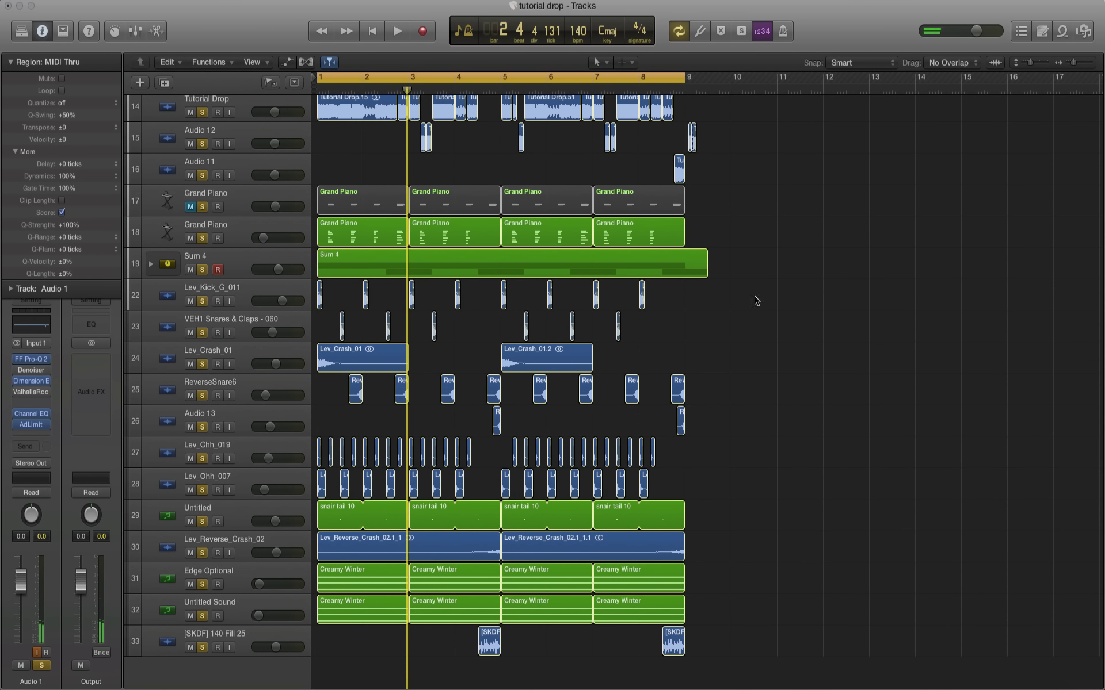
{"action": "key", "text": "XF86AudioRaiseVolume"}
{"action": "left_click_drag", "start_coordinate": [675, 82], "coordinate": [502, 77]}
{"action": "left_click", "coordinate": [489, 637]}
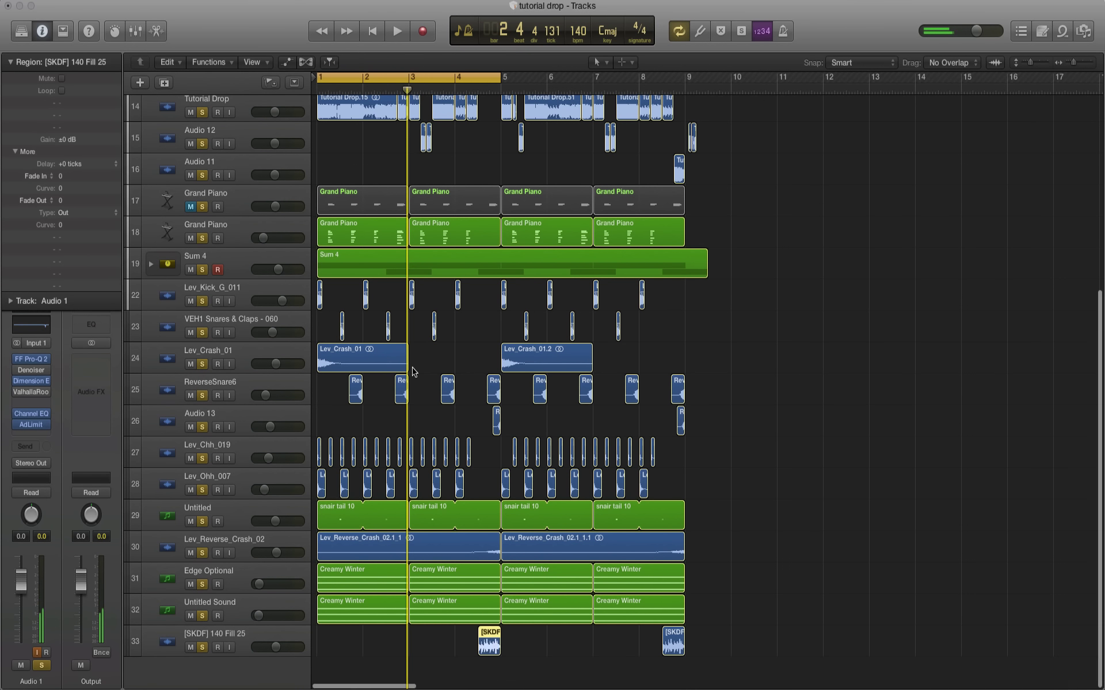
{"action": "scroll", "coordinate": [454, 144], "scroll_direction": "up", "scroll_amount": 10}
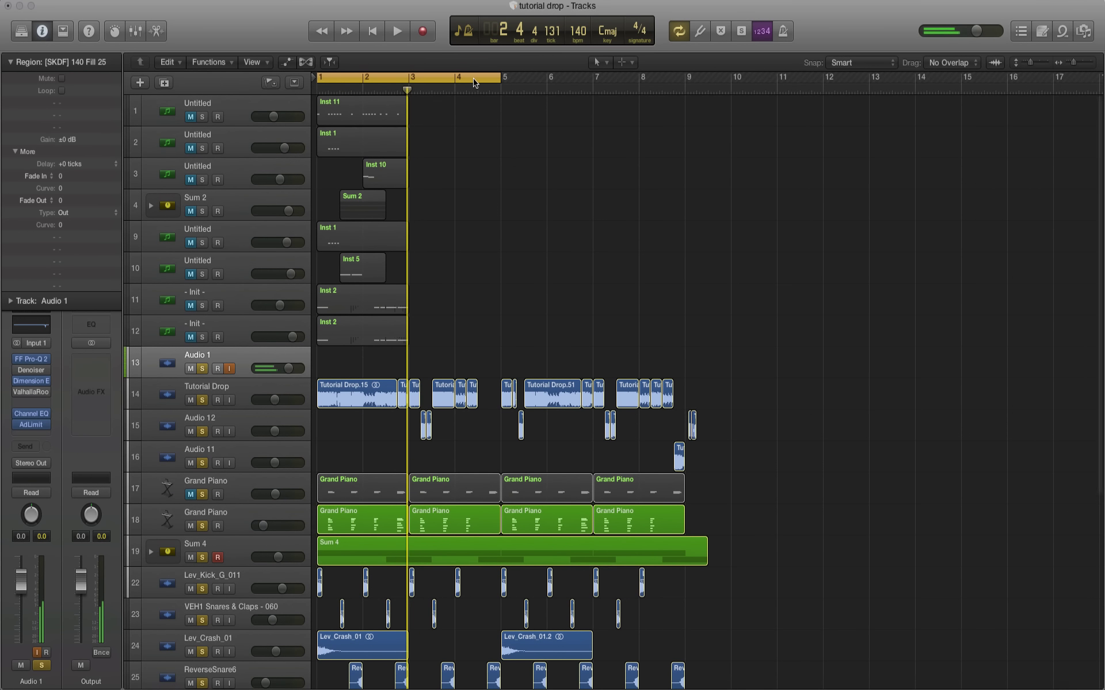
{"action": "left_click_drag", "start_coordinate": [486, 79], "coordinate": [636, 128]}
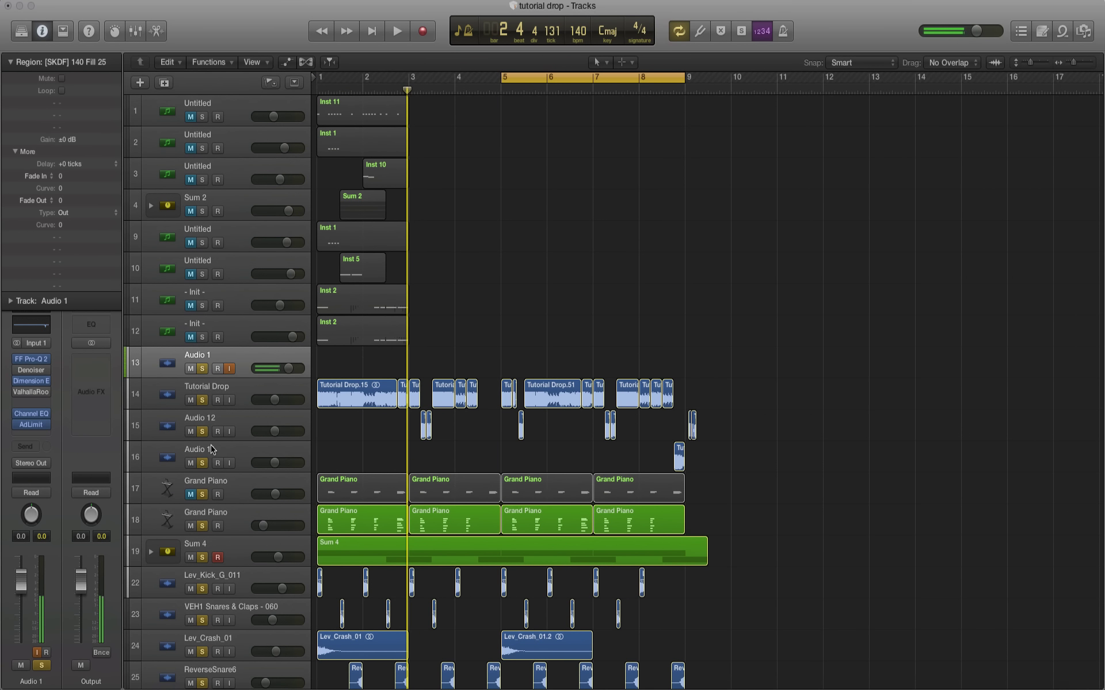
{"action": "left_click_drag", "start_coordinate": [190, 463], "coordinate": [191, 689]}
{"action": "key", "text": "space"}
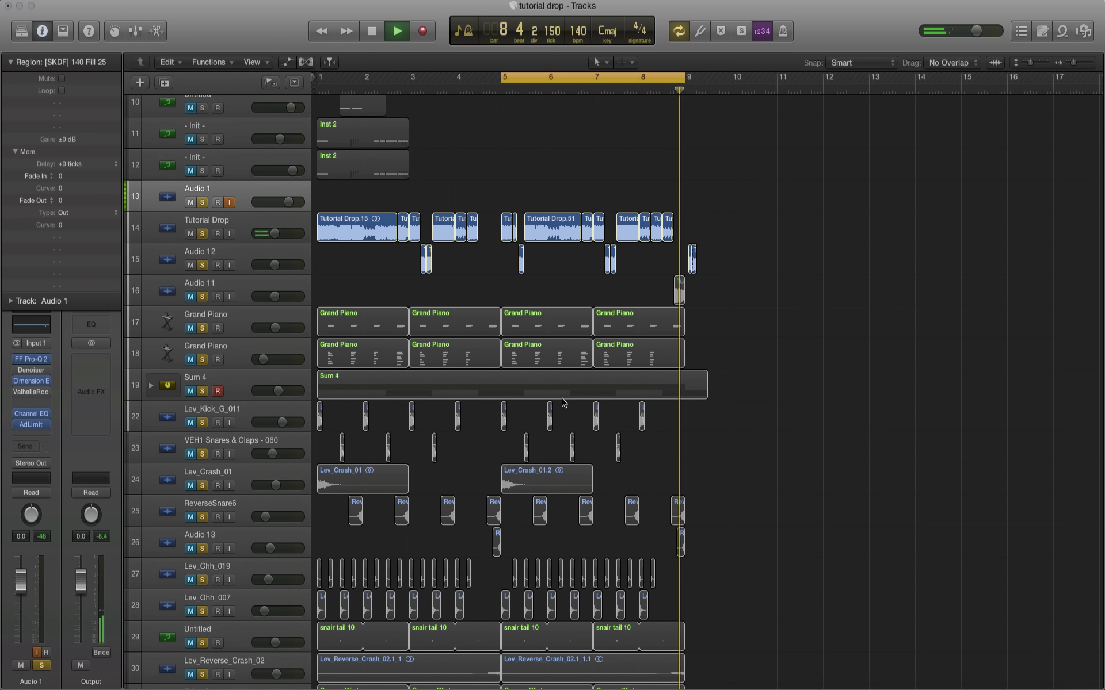
{"action": "key", "text": "space"}
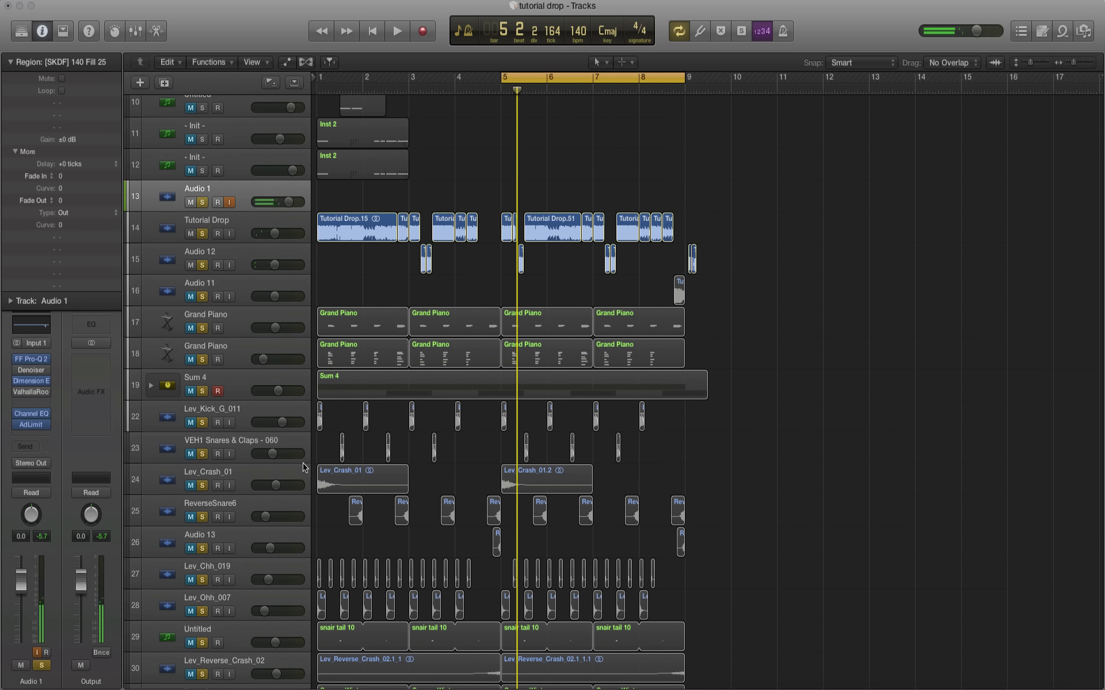
Unmute the tracks, including [SKDF] 140 Fill 25, and widen the cycle back to bars 1–9.
{"action": "left_click_drag", "start_coordinate": [191, 296], "coordinate": [192, 619]}
{"action": "left_click", "coordinate": [191, 647]}
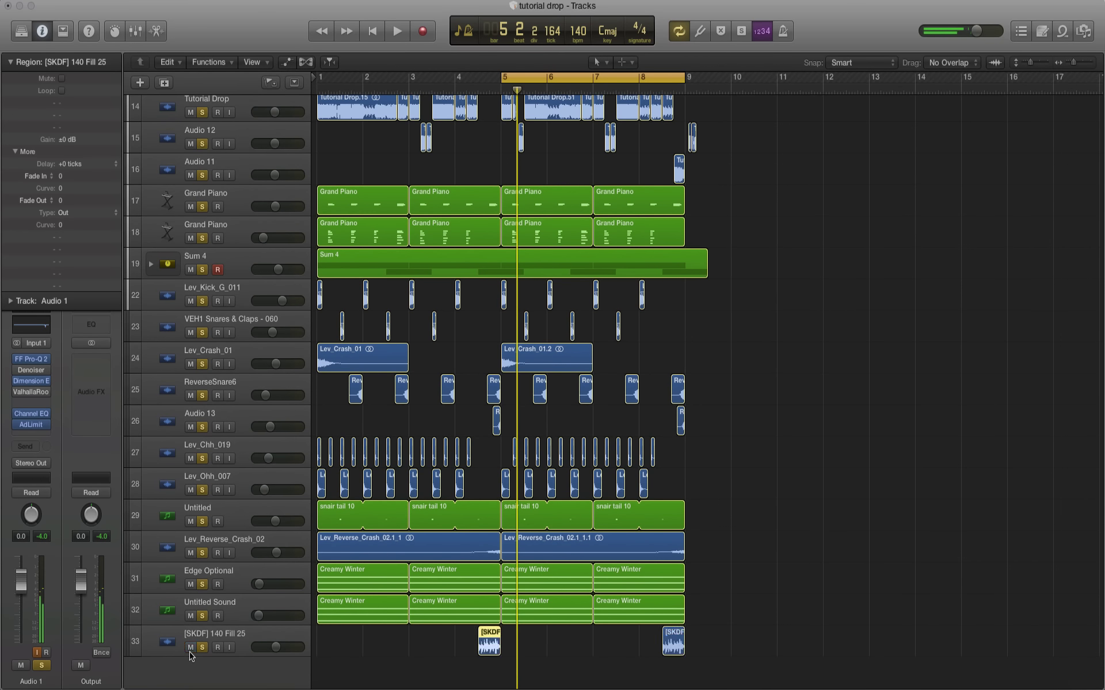
{"action": "scroll", "coordinate": [407, 330], "scroll_direction": "up", "scroll_amount": 2}
{"action": "scroll", "coordinate": [407, 330], "scroll_direction": "up", "scroll_amount": 4}
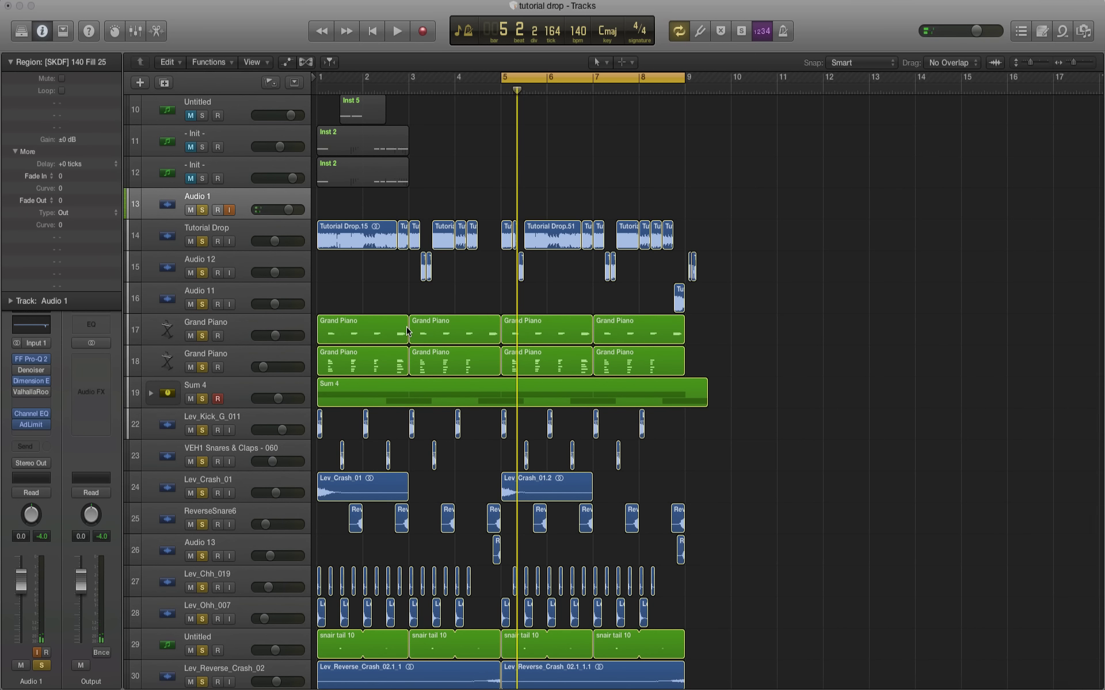
{"action": "left_click_drag", "start_coordinate": [503, 78], "coordinate": [309, 122]}
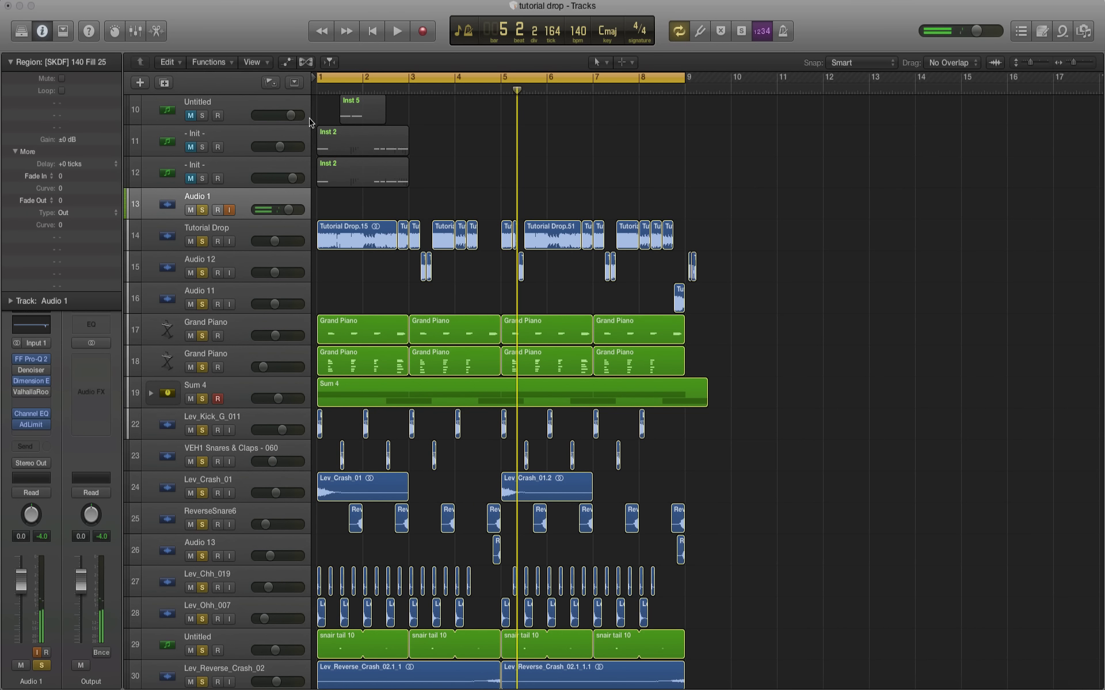
Play from bar 1, briefly mute the upper Grand Piano, then lower it to -15.8 dB.
{"action": "key", "text": "space"}
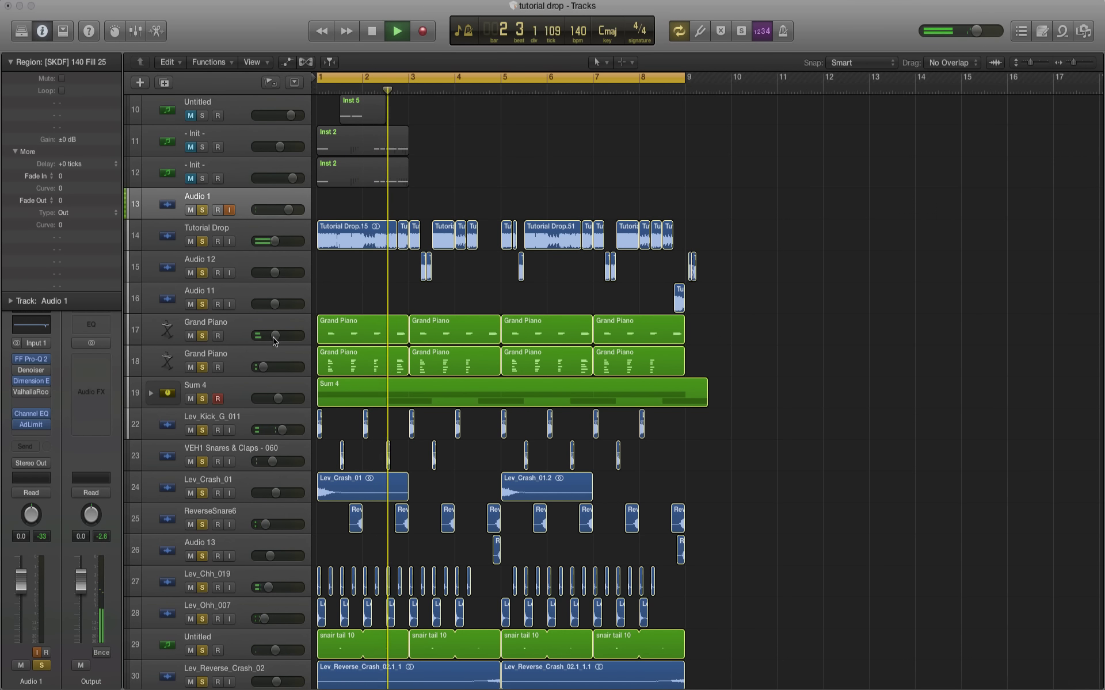
{"action": "mouse_move", "coordinate": [272, 340]}
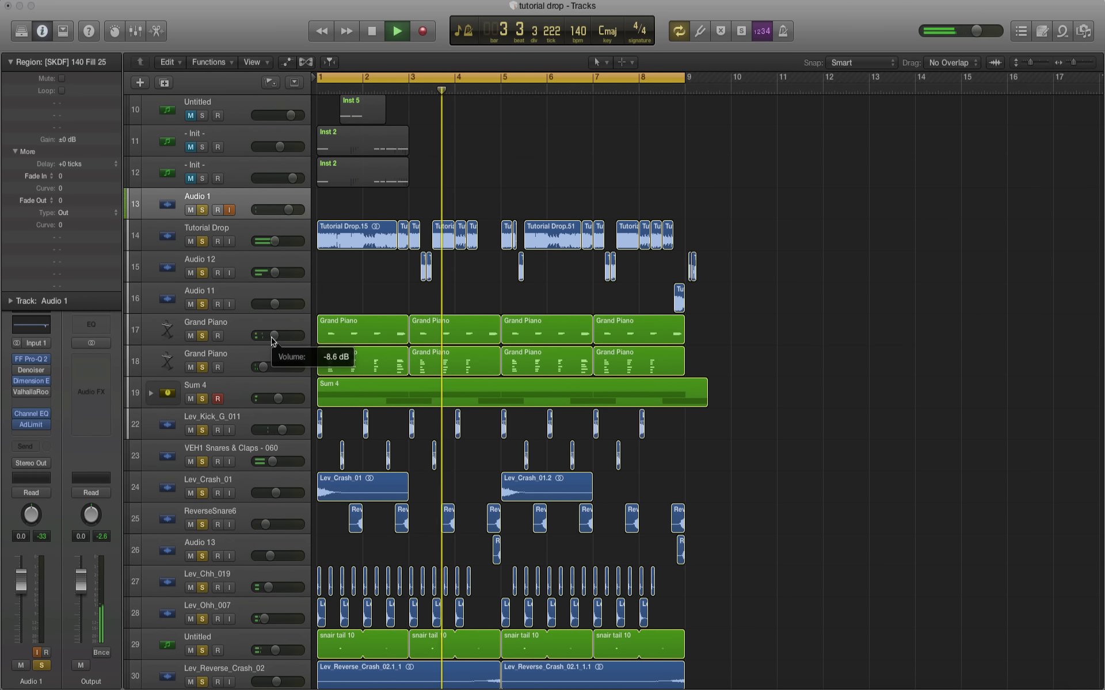
{"action": "left_click", "coordinate": [190, 336]}
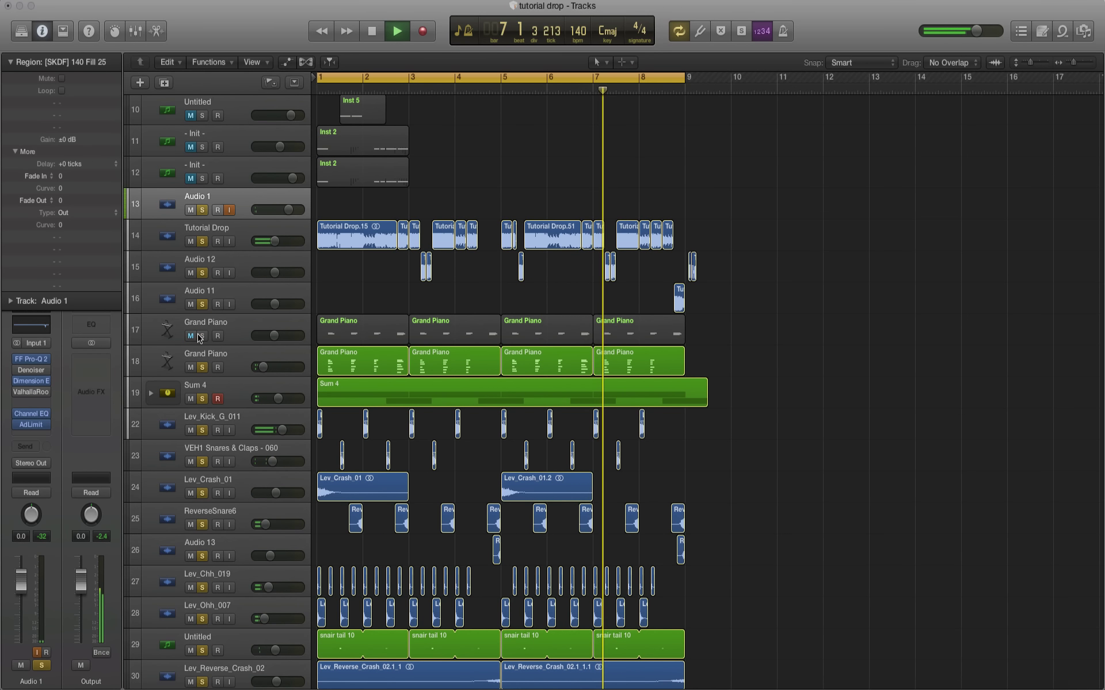
{"action": "left_click", "coordinate": [192, 336]}
{"action": "left_click_drag", "start_coordinate": [272, 336], "coordinate": [253, 339]}
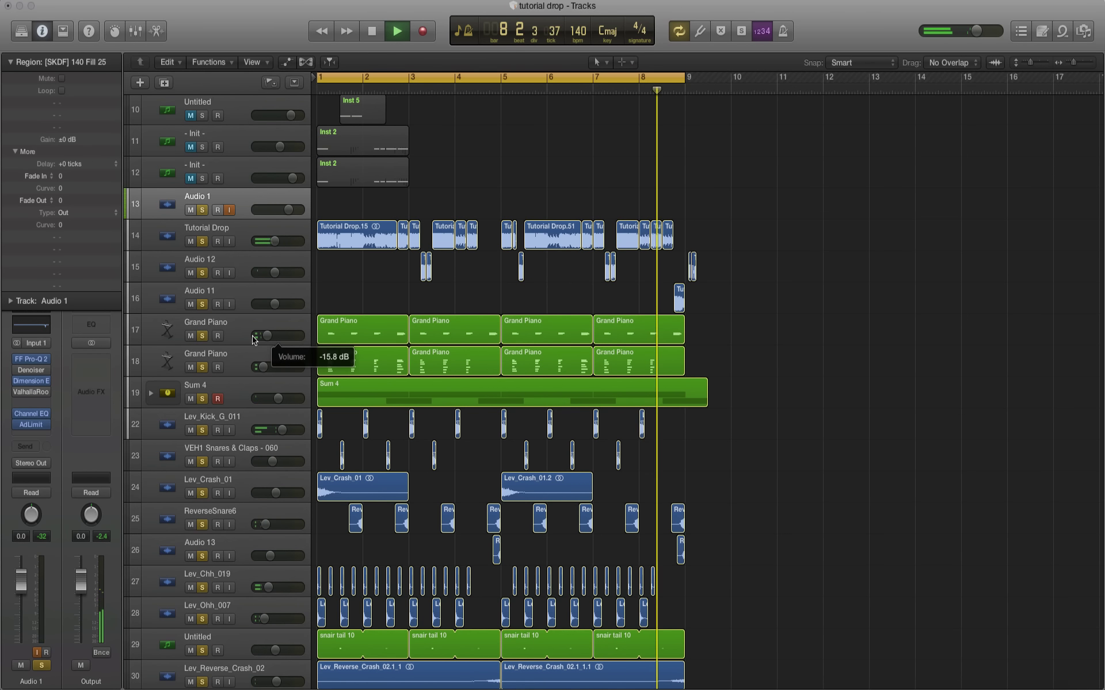
{"action": "left_click", "coordinate": [161, 363]}
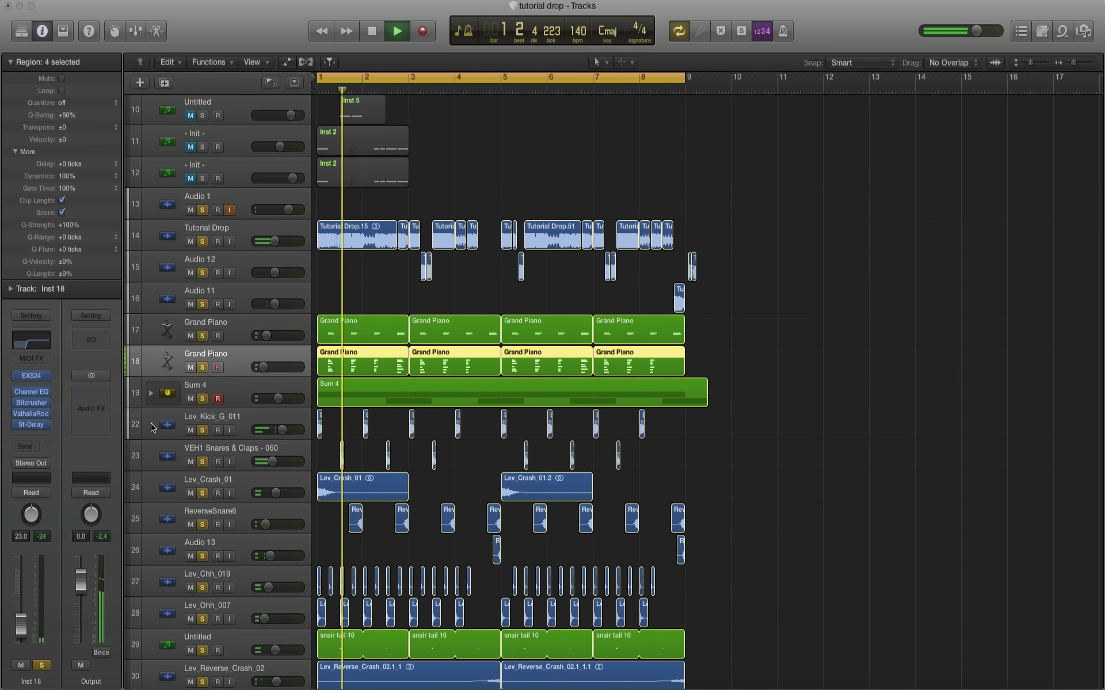
{"action": "left_click", "coordinate": [233, 339]}
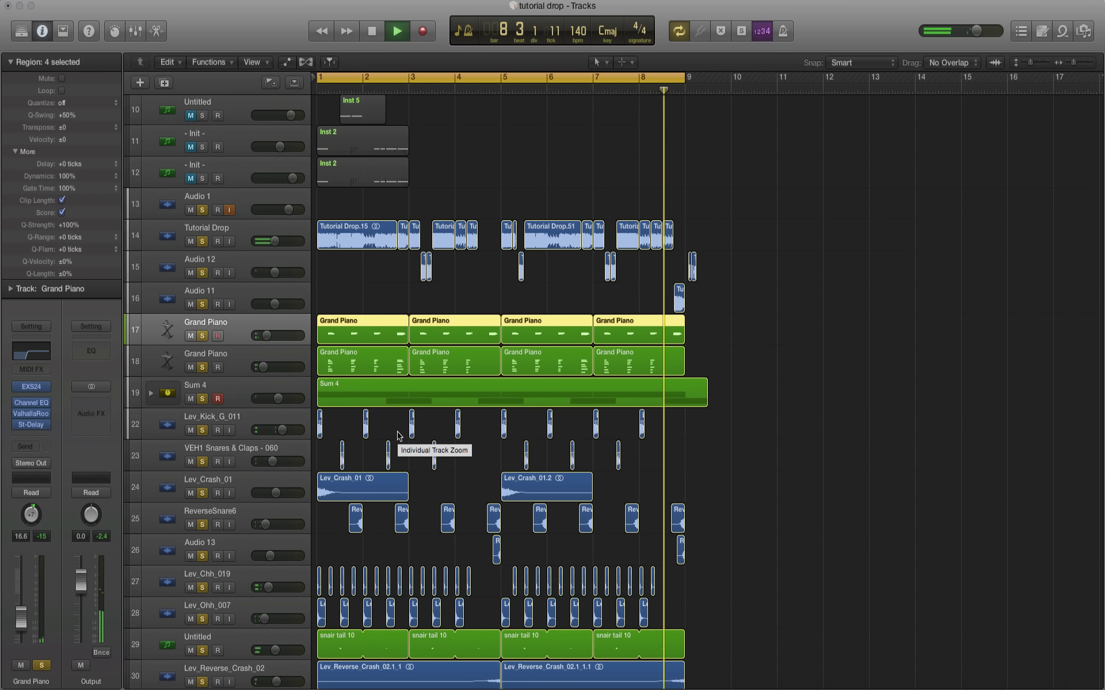
Stop playback and cut Tutorial Drop.15 near bar 2 with the Scissors Tool.
{"action": "key", "text": "space"}
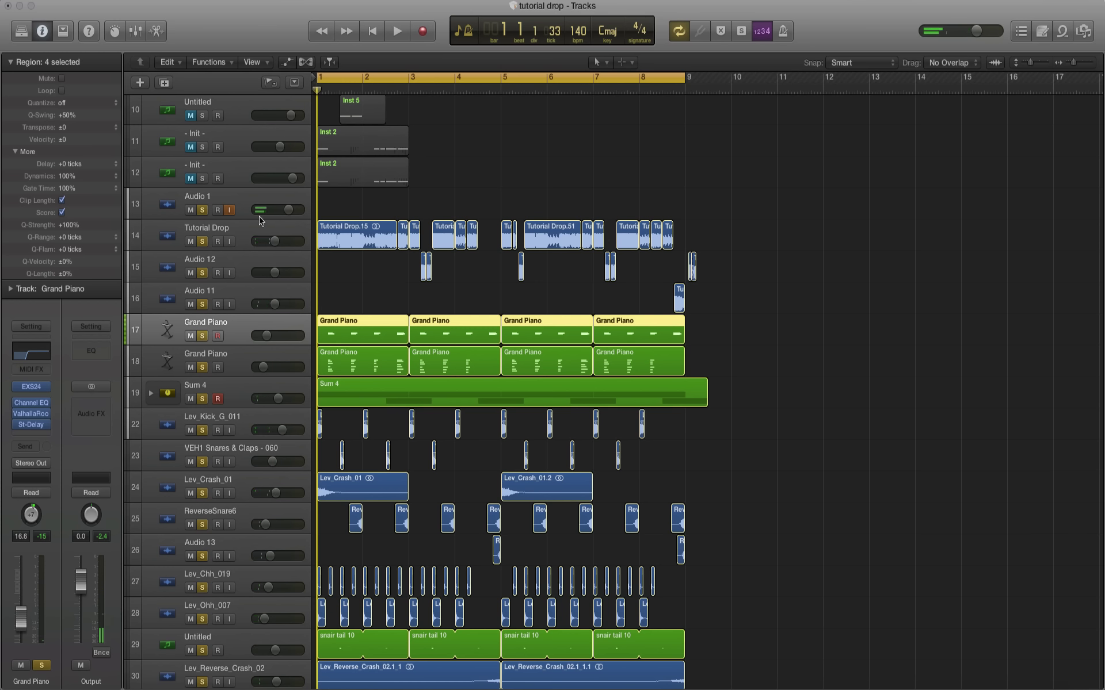
{"action": "left_click", "coordinate": [598, 62]}
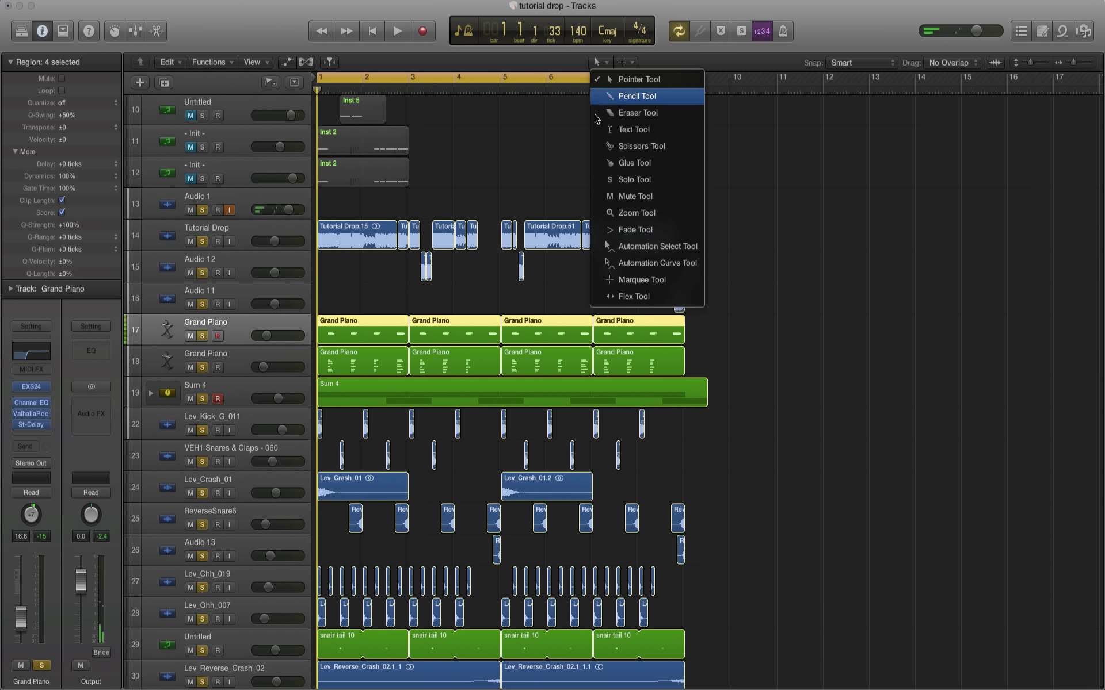
{"action": "left_click", "coordinate": [598, 146]}
{"action": "left_click", "coordinate": [365, 243]}
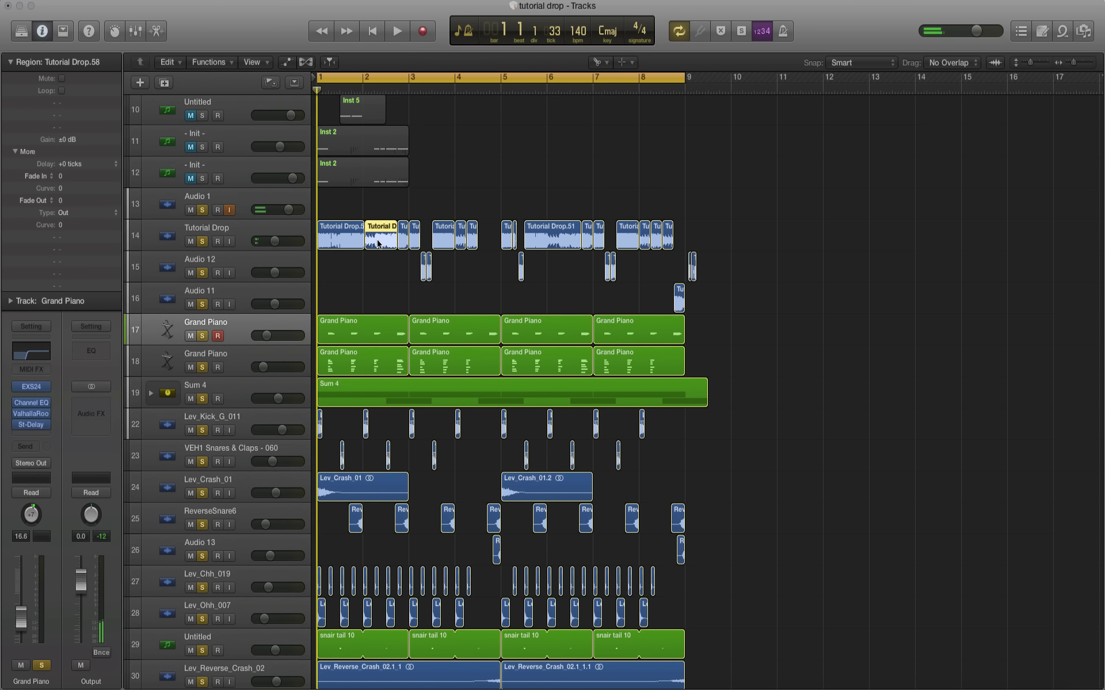
{"action": "left_click", "coordinate": [375, 243]}
Return to the Pointer Tool and add an empty Audio 14 track below Tutorial Drop.
{"action": "left_click", "coordinate": [598, 63]}
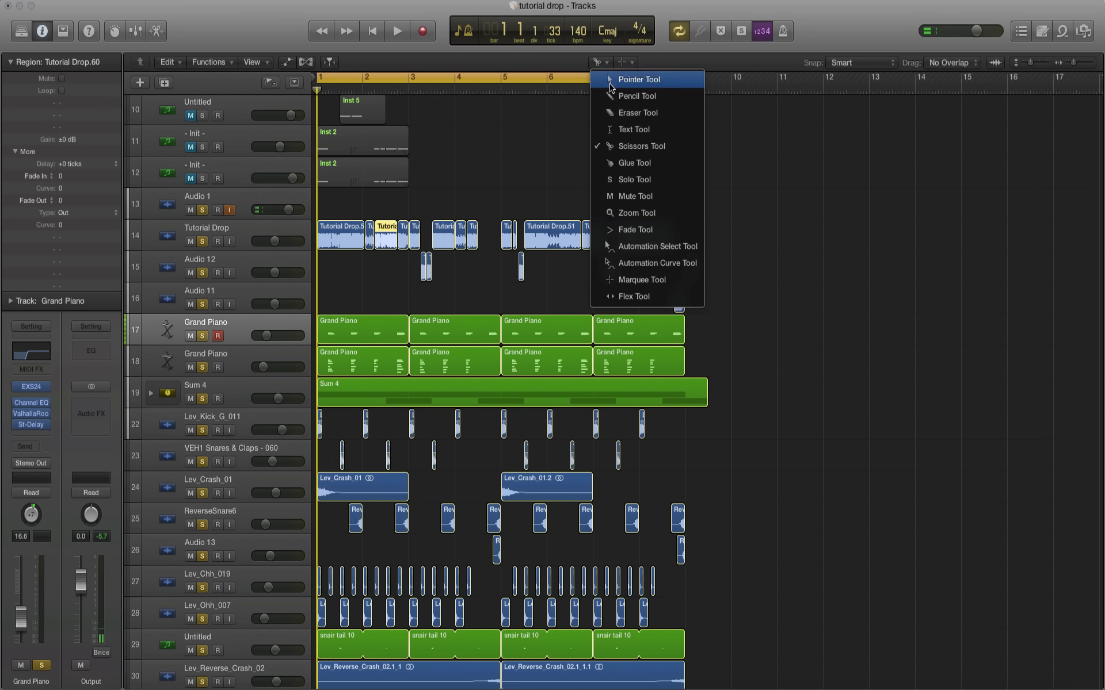
{"action": "left_click", "coordinate": [612, 80]}
{"action": "left_click", "coordinate": [241, 237]}
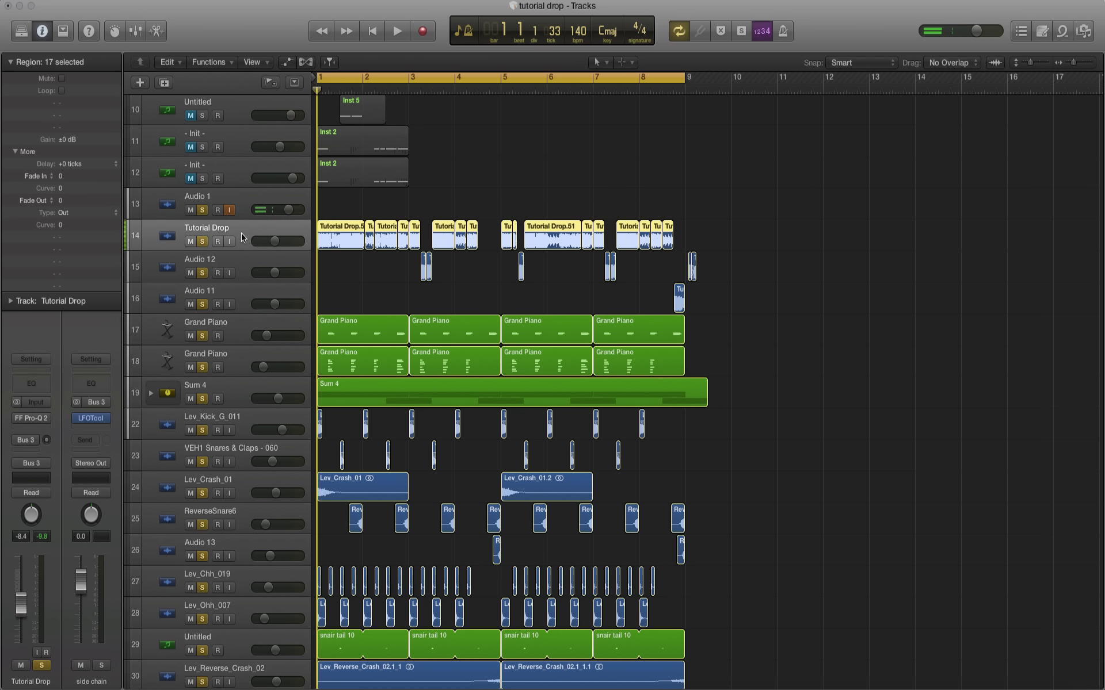
{"action": "key", "text": "super+d"}
{"action": "left_click", "coordinate": [384, 251]}
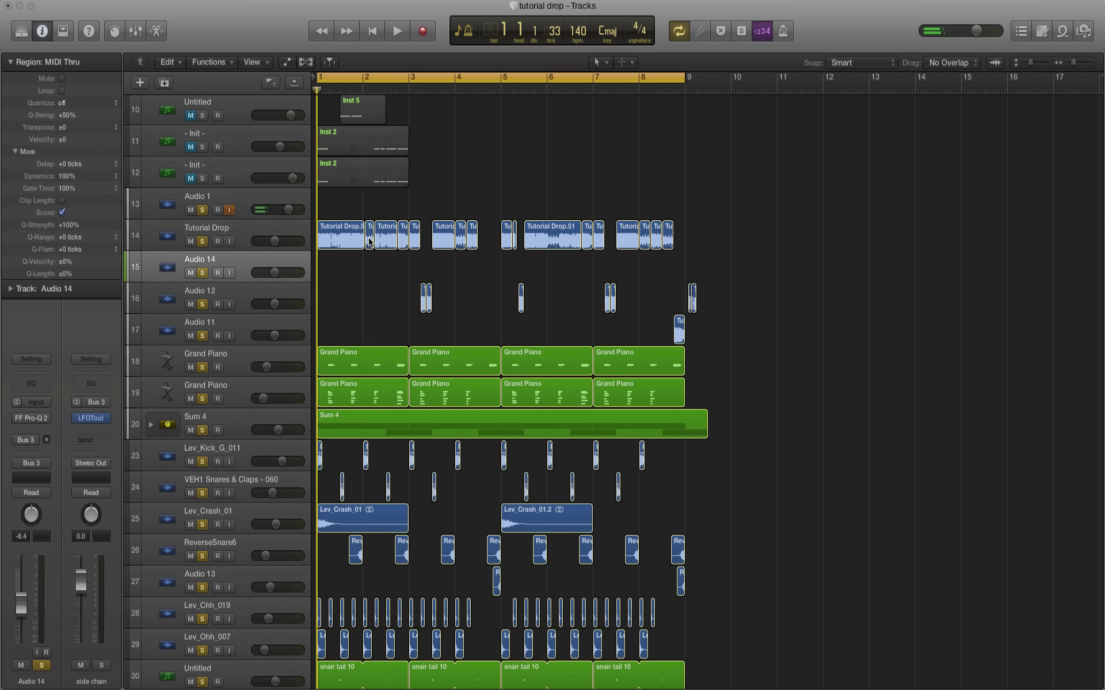
Move the small Tutorial Drop piece onto Audio 14, adjusting its length and removing inactive flex anchors.
{"action": "left_click_drag", "start_coordinate": [369, 242], "coordinate": [370, 274]}
{"action": "key", "text": "space"}
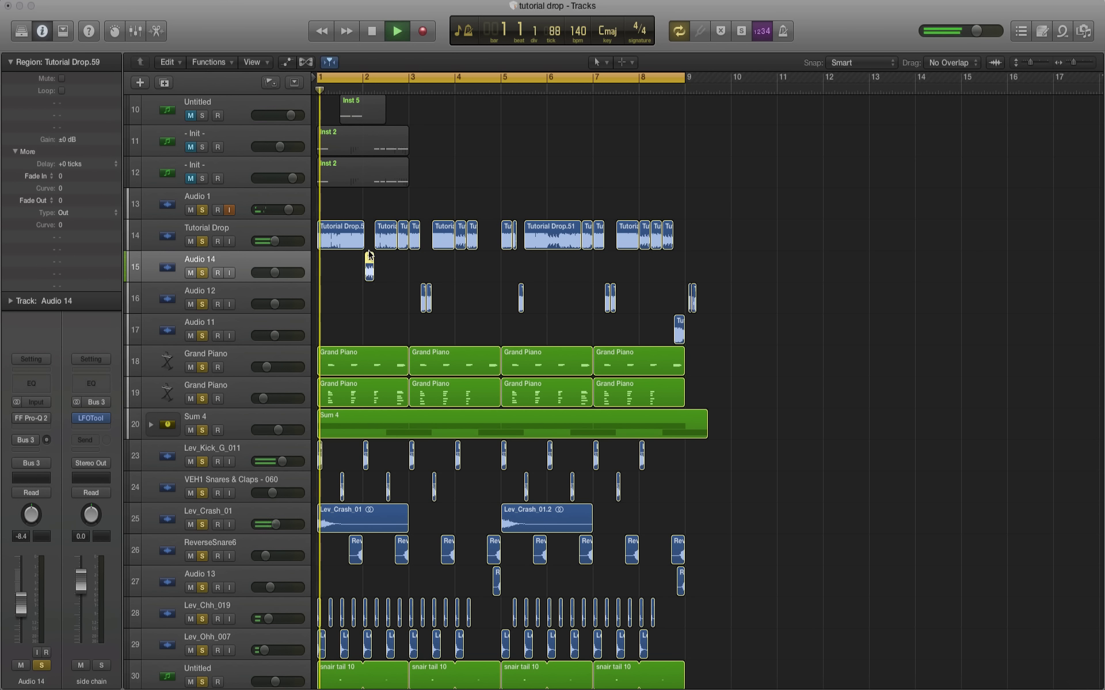
{"action": "key", "text": "space"}
{"action": "left_click", "coordinate": [1088, 65]}
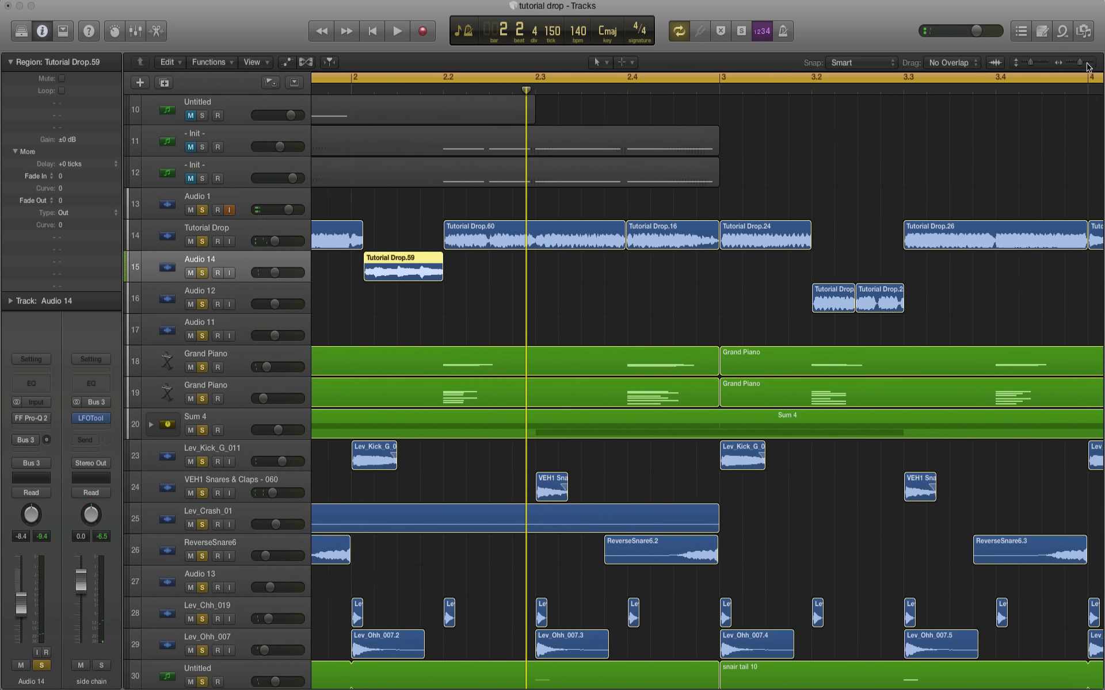
{"action": "left_click_drag", "start_coordinate": [363, 247], "coordinate": [354, 279]}
{"action": "key", "text": "t"}
{"action": "left_click", "coordinate": [344, 248]}
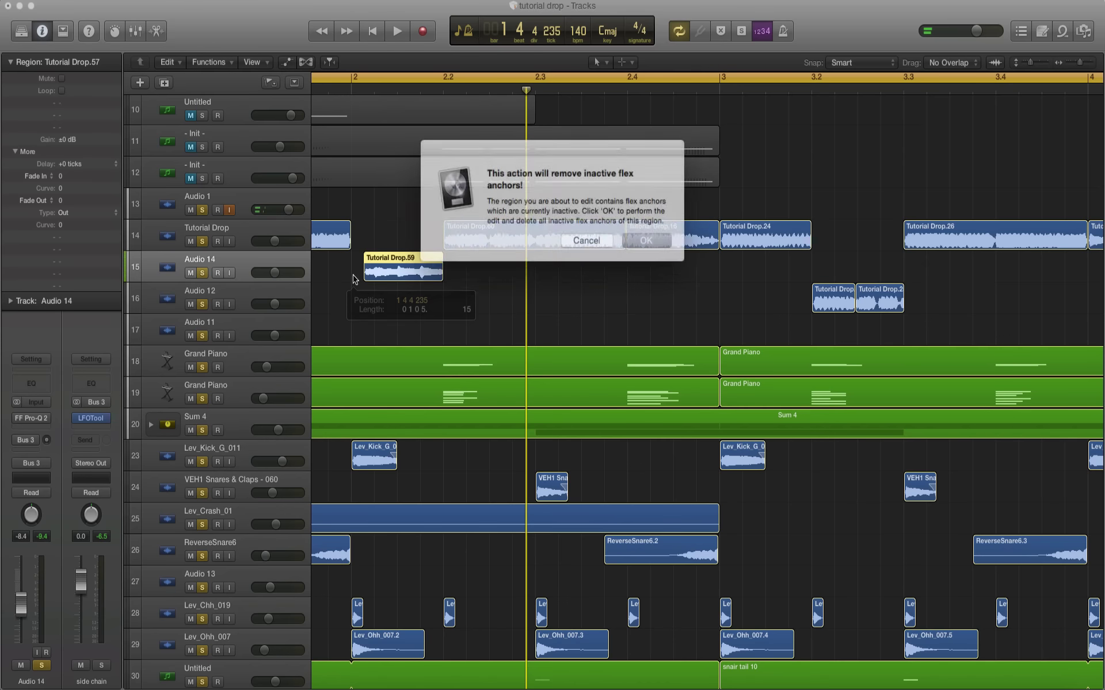
{"action": "left_click", "coordinate": [637, 239]}
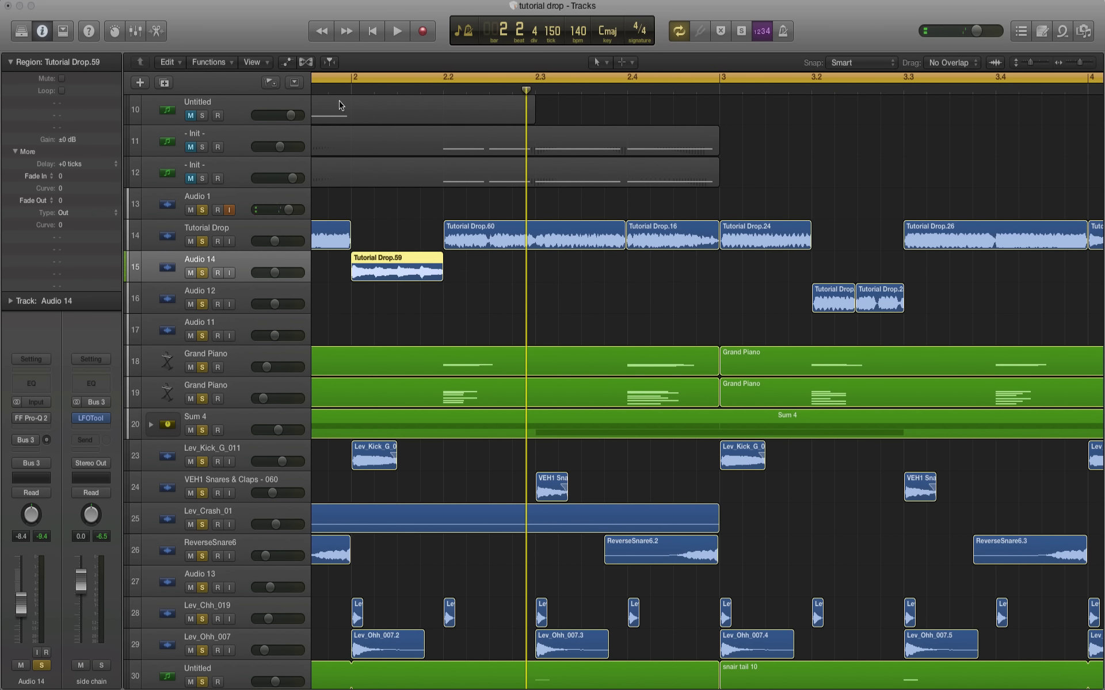
Audition from around bar 3.2 and bar 6.3, moving another Tutorial Drop piece onto Audio 14.
{"action": "scroll", "coordinate": [833, 303], "scroll_direction": "right", "scroll_amount": 3}
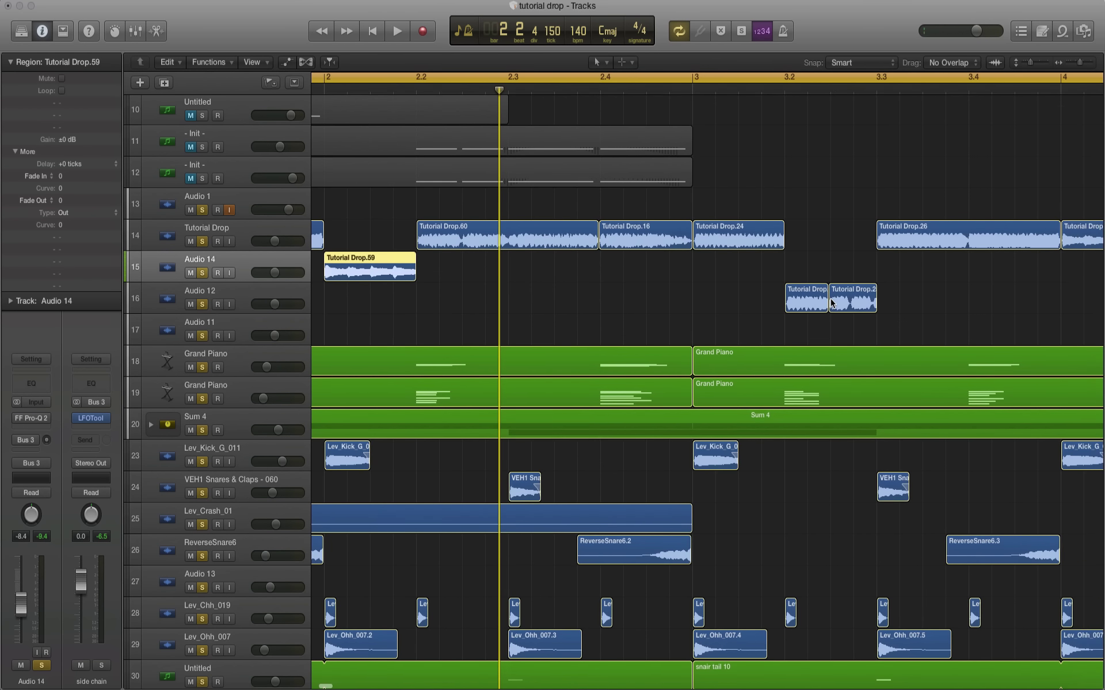
{"action": "left_click", "coordinate": [746, 92]}
{"action": "key", "text": "space"}
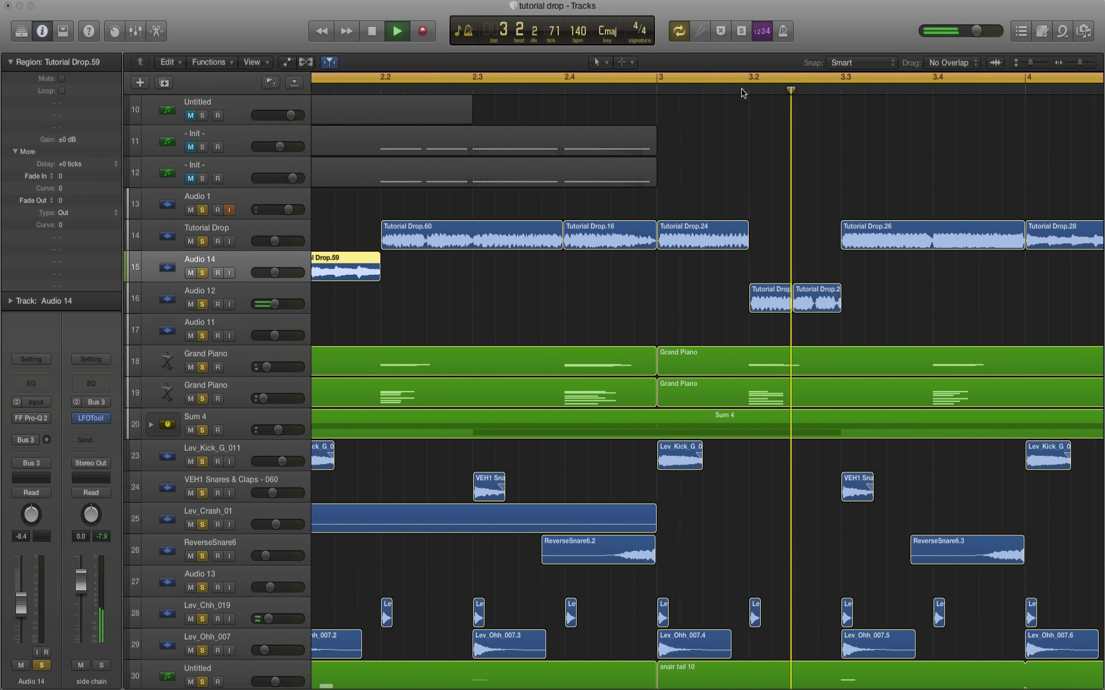
{"action": "scroll", "coordinate": [825, 222], "scroll_direction": "right", "scroll_amount": 1}
{"action": "scroll", "coordinate": [805, 231], "scroll_direction": "right", "scroll_amount": 10}
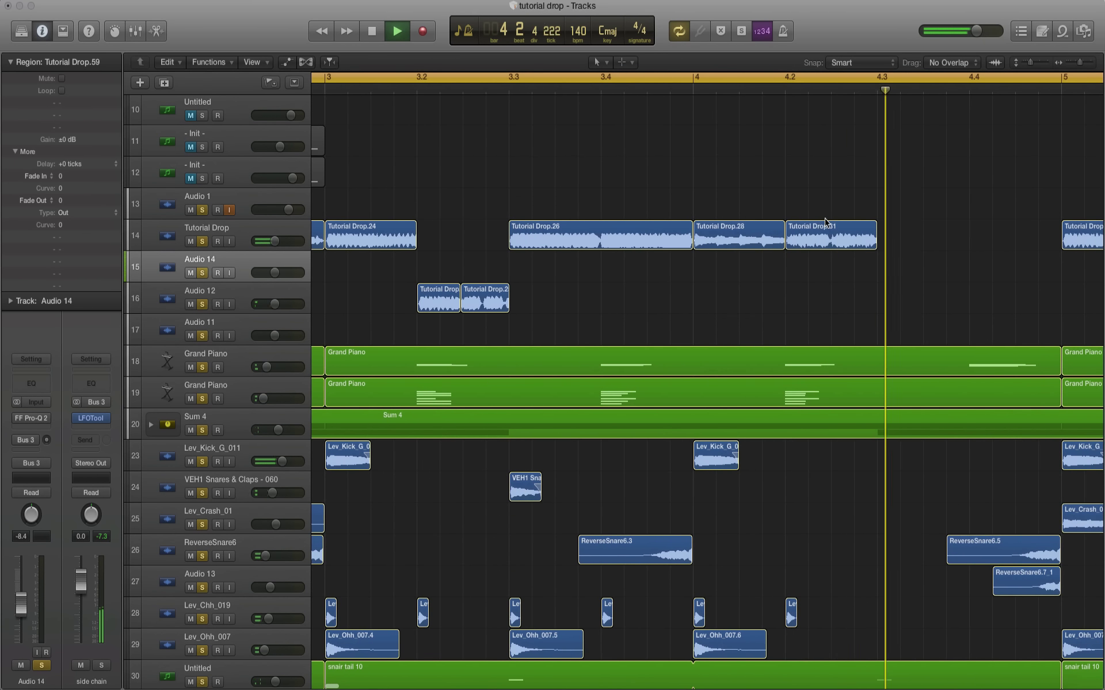
{"action": "key", "text": "space"}
{"action": "left_click_drag", "start_coordinate": [743, 246], "coordinate": [742, 264]}
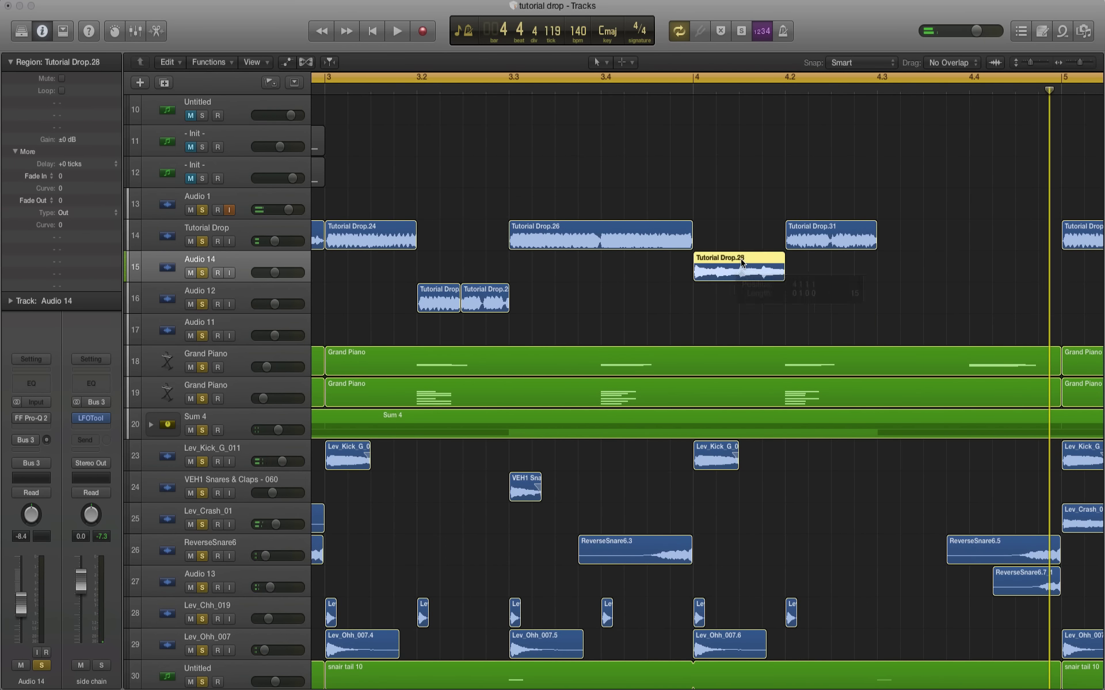
{"action": "scroll", "coordinate": [742, 264], "scroll_direction": "right", "scroll_amount": 5}
{"action": "scroll", "coordinate": [742, 263], "scroll_direction": "right", "scroll_amount": 20}
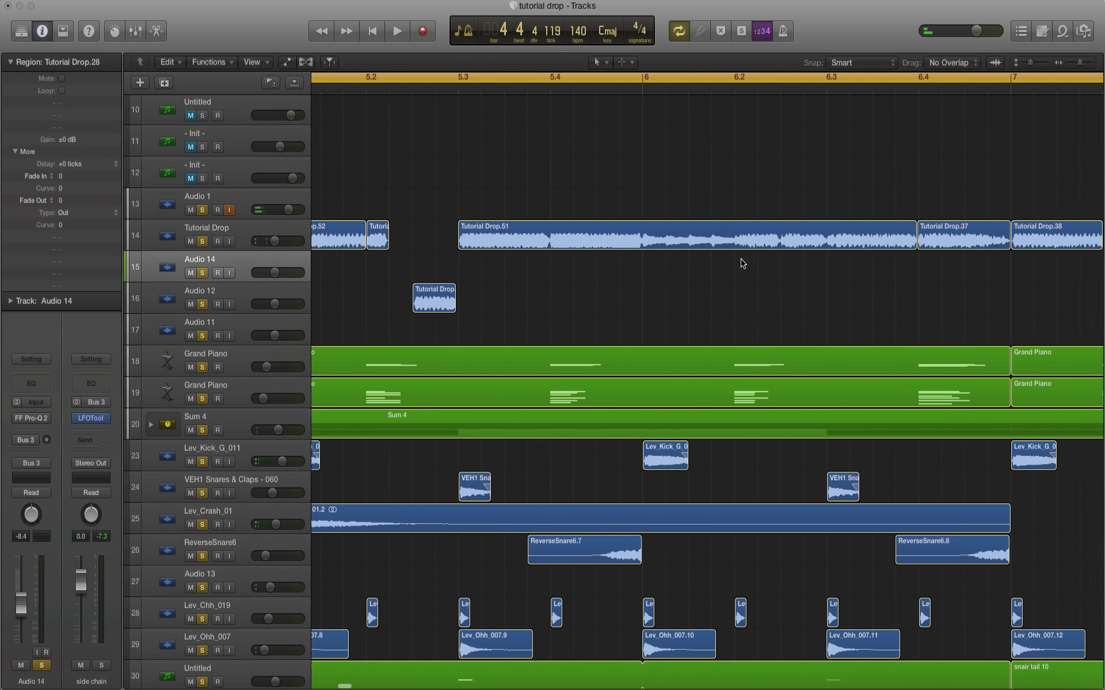
{"action": "double_click", "coordinate": [539, 89]}
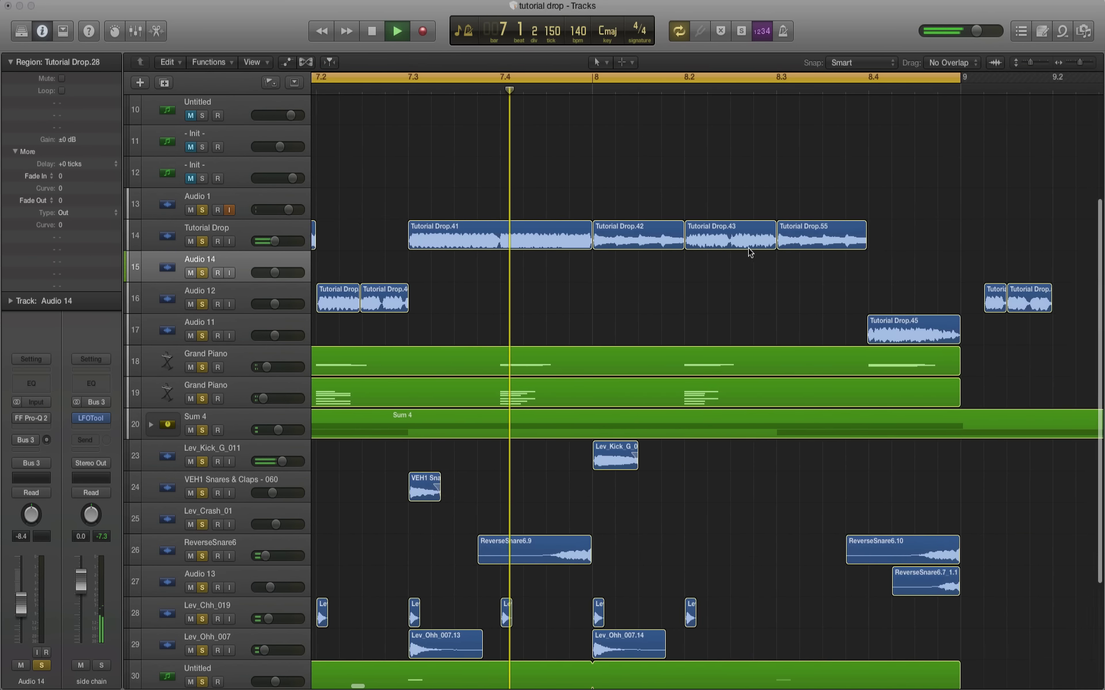
{"action": "key", "text": "space"}
Move Tutorial Drop.42 and .55 onto Audio 14 and lower its volume to -14.2 dB.
{"action": "left_click_drag", "start_coordinate": [629, 232], "coordinate": [628, 260]}
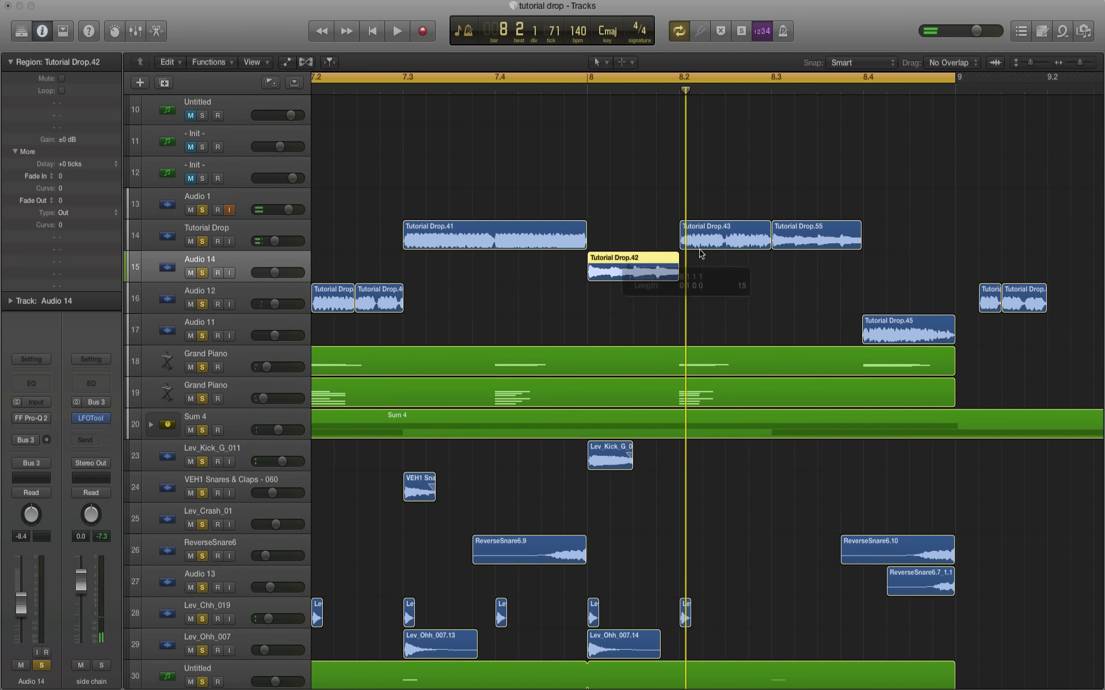
{"action": "left_click_drag", "start_coordinate": [808, 244], "coordinate": [808, 262]}
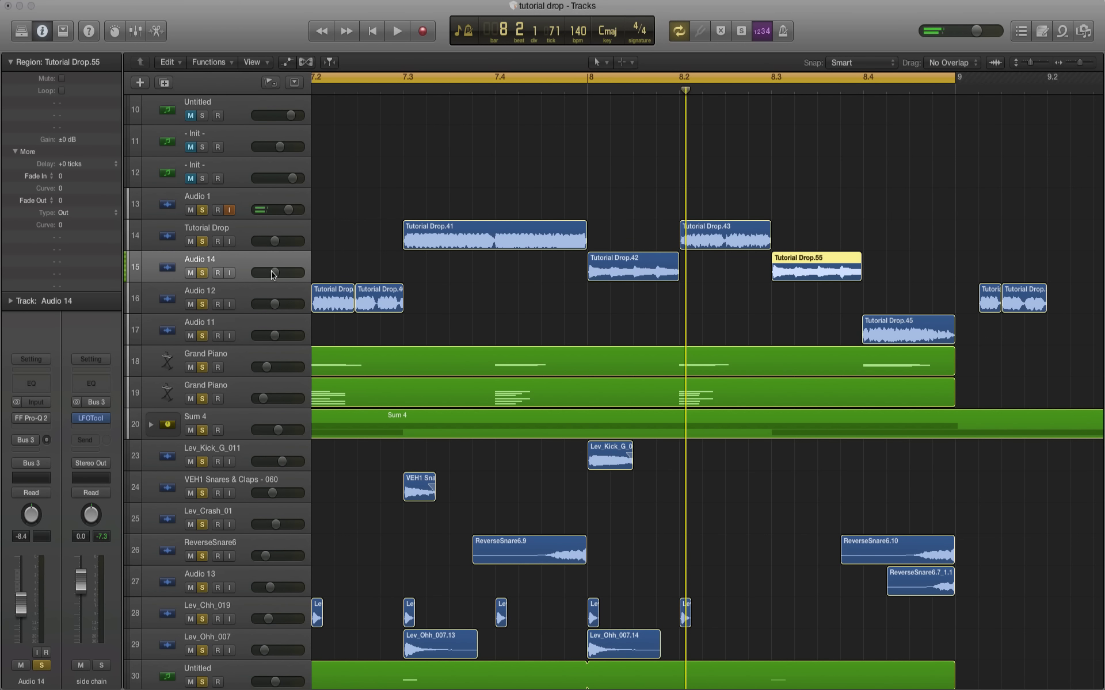
{"action": "left_click_drag", "start_coordinate": [275, 273], "coordinate": [269, 272]}
{"action": "left_click_drag", "start_coordinate": [1078, 62], "coordinate": [1068, 68]}
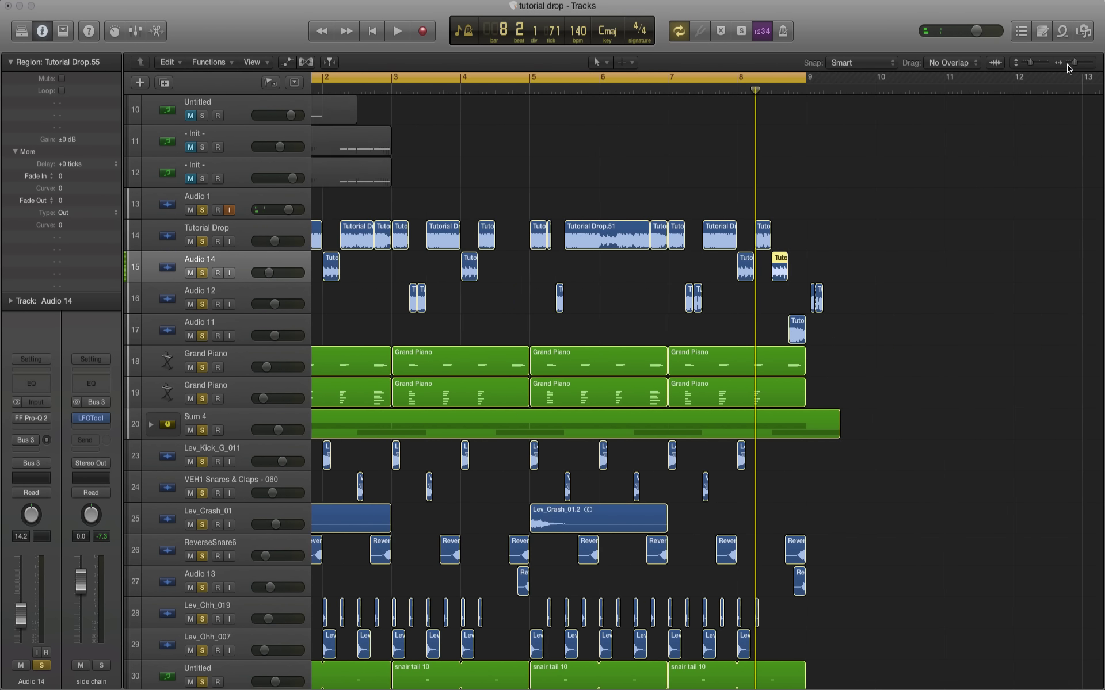
Play the arrangement and raise Audio 14's volume to -12.4 dB.
{"action": "key", "text": "space"}
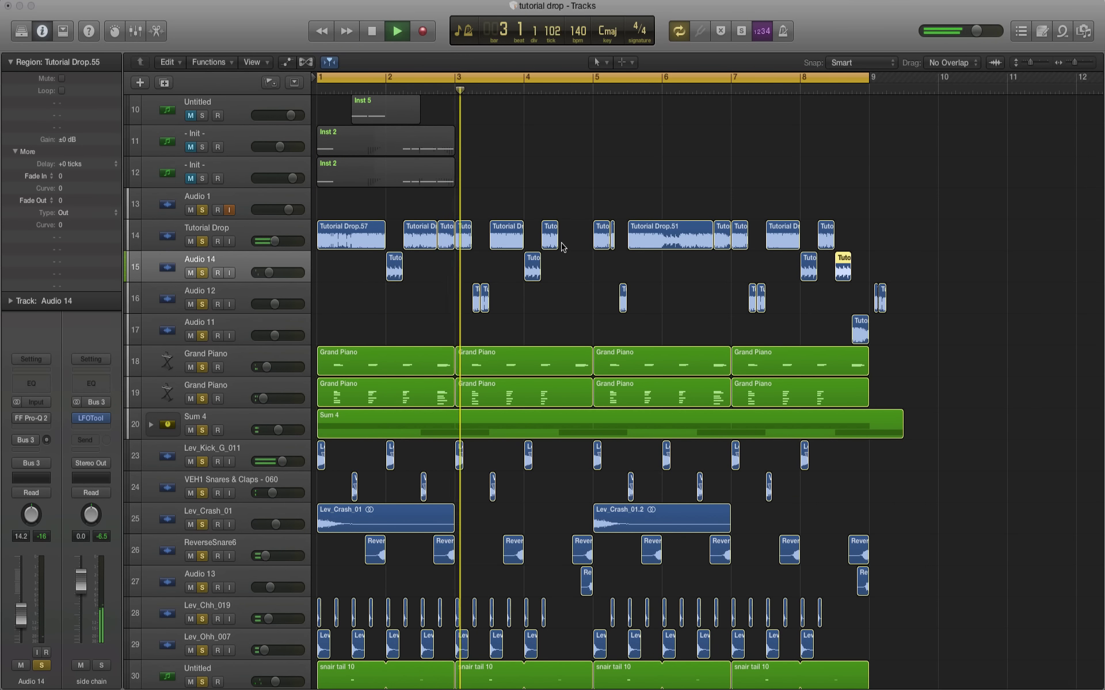
{"action": "key", "text": "XF86AudioLowerVolume"}
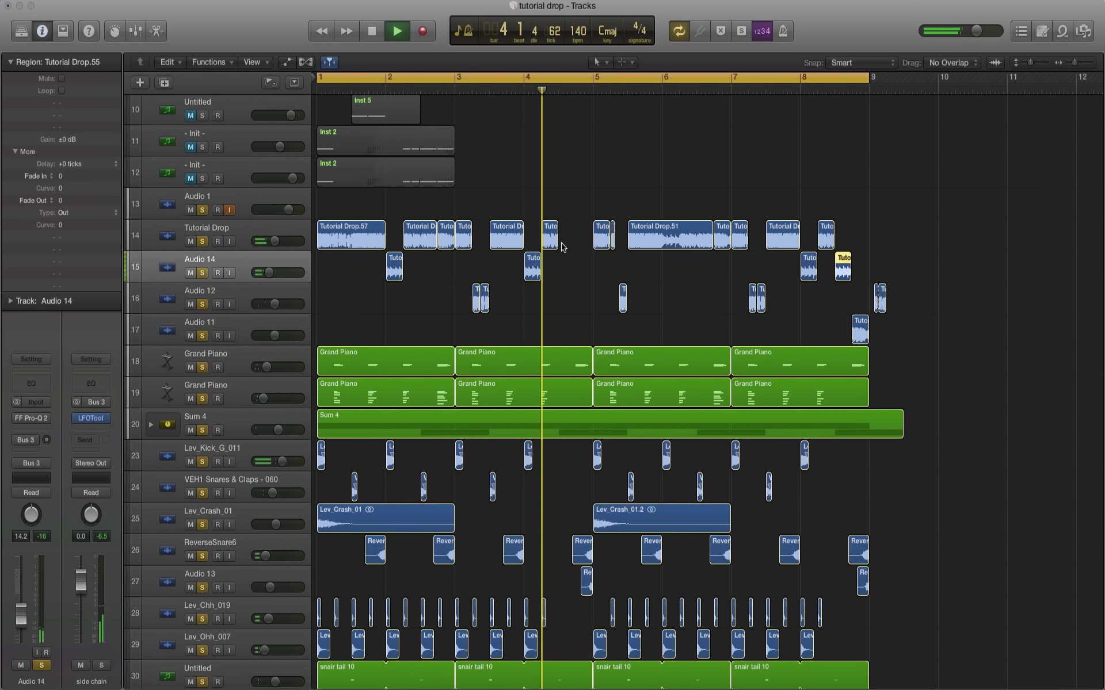
{"action": "key", "text": "space"}
{"action": "left_click_drag", "start_coordinate": [273, 278], "coordinate": [278, 278]}
Replay from the song start, muting and unmuting the first Grand Piano track to compare.
{"action": "key", "text": "Return"}
{"action": "key", "text": "space"}
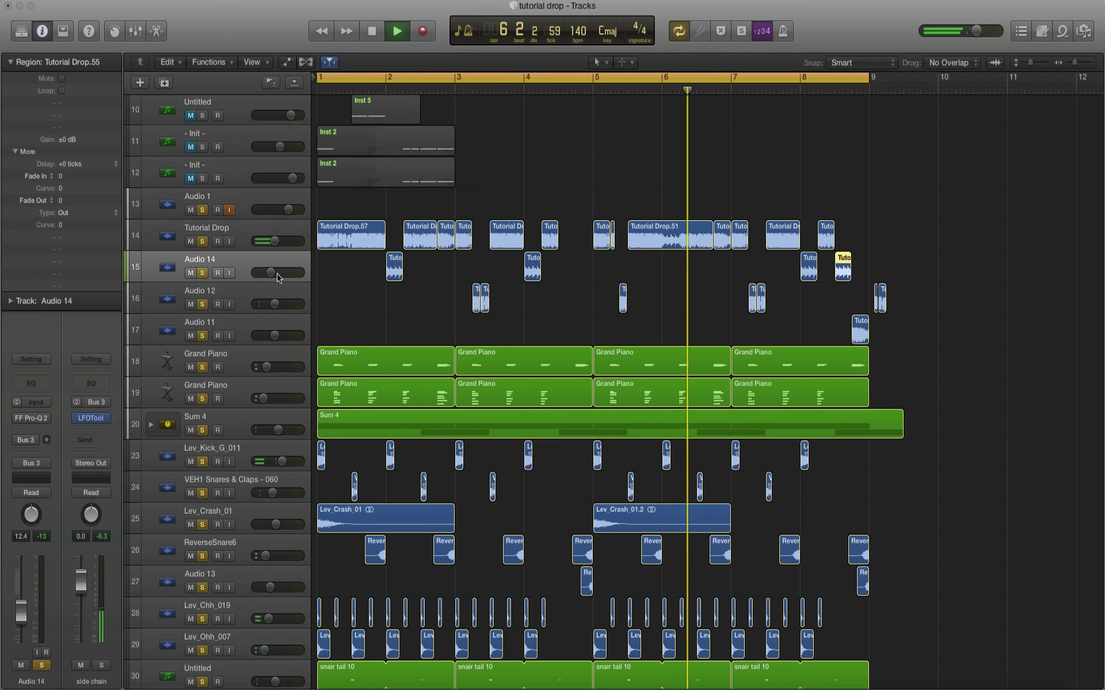
{"action": "left_click", "coordinate": [190, 367]}
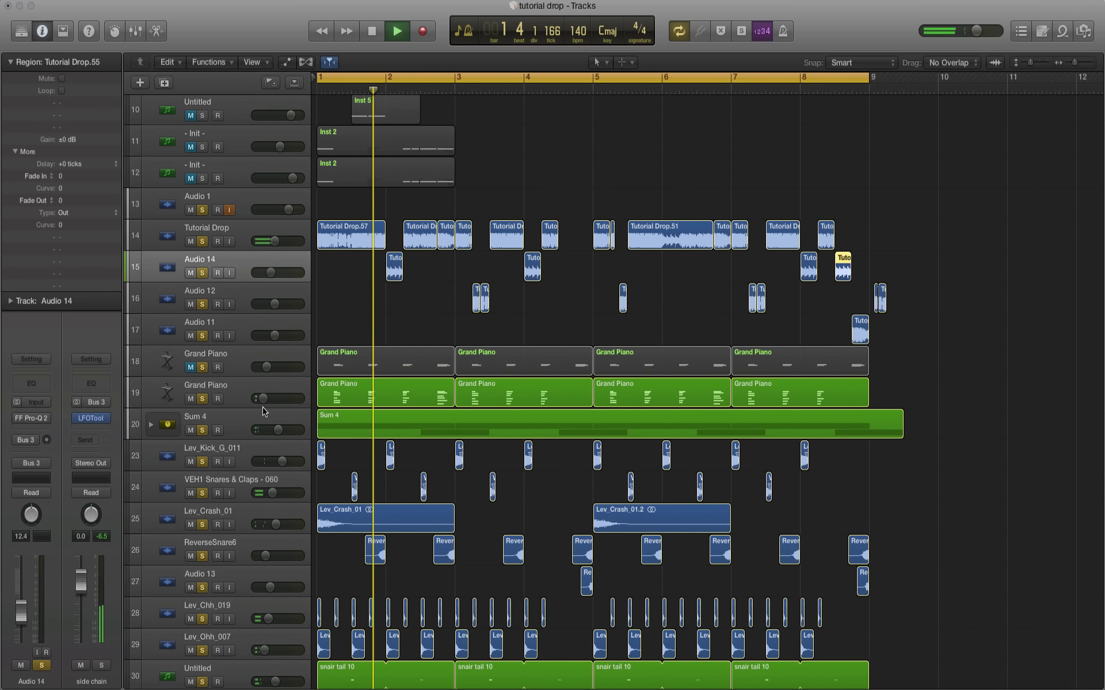
{"action": "left_click", "coordinate": [190, 368]}
{"action": "mouse_move", "coordinate": [263, 371]}
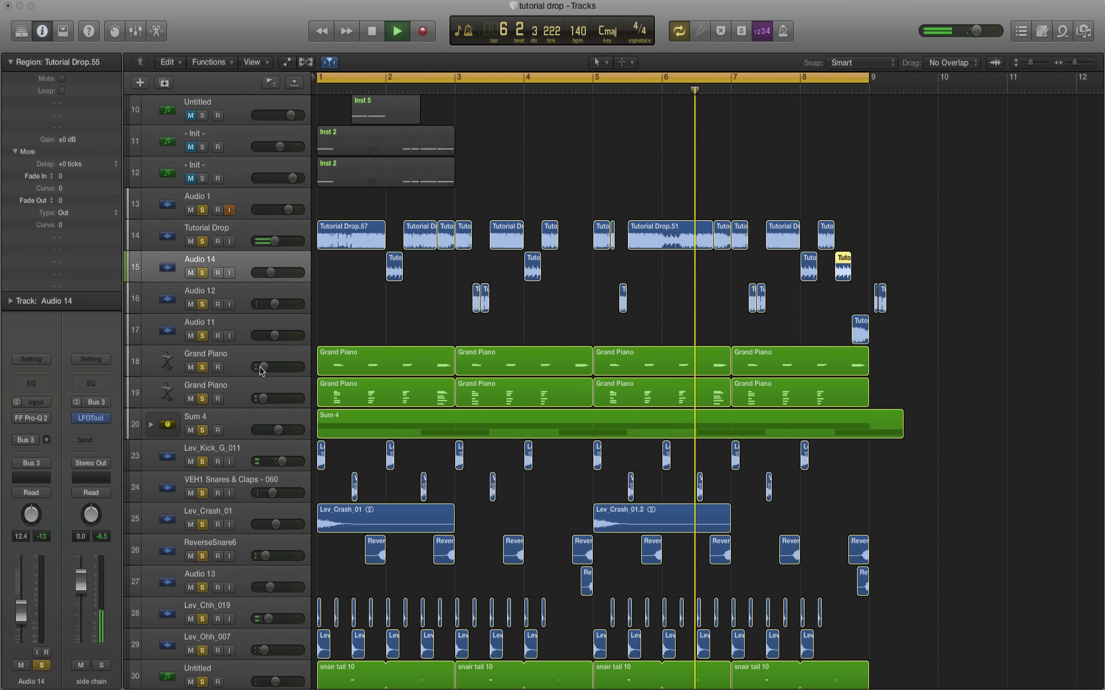
{"action": "key", "text": "space"}
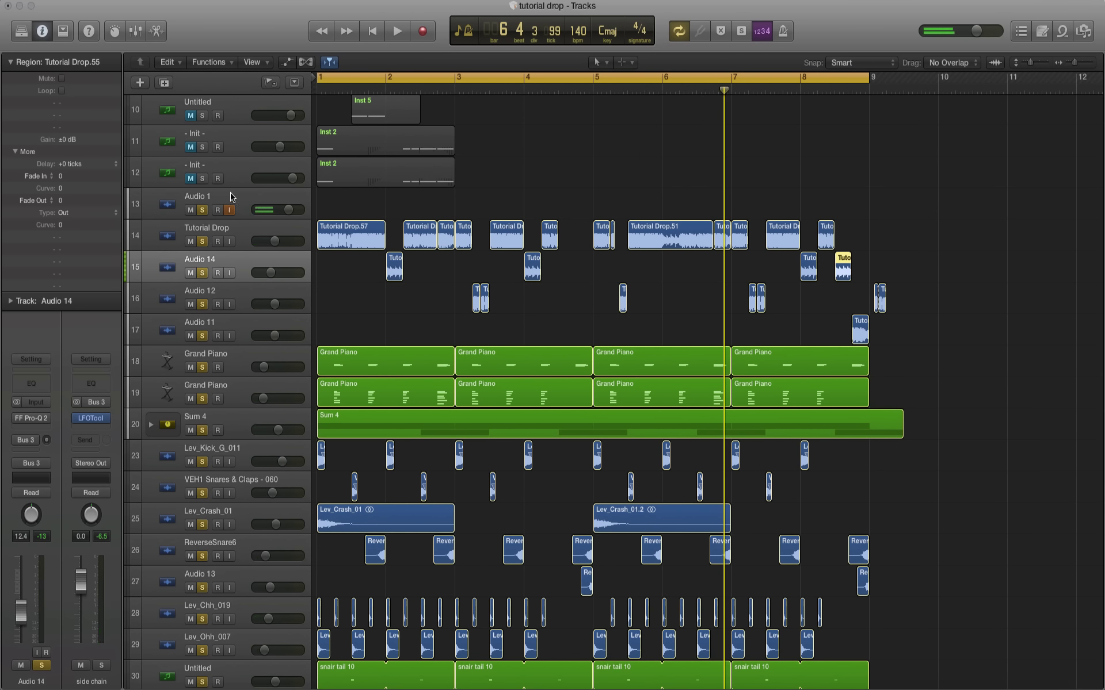
Bounce the project as a PCM Wave, 24-bit 44100 Hz, named 'Ready For MAster Tutorial Drop'.
{"action": "scroll", "coordinate": [454, 272], "scroll_direction": "down", "scroll_amount": 5}
{"action": "scroll", "coordinate": [454, 274], "scroll_direction": "up", "scroll_amount": 8}
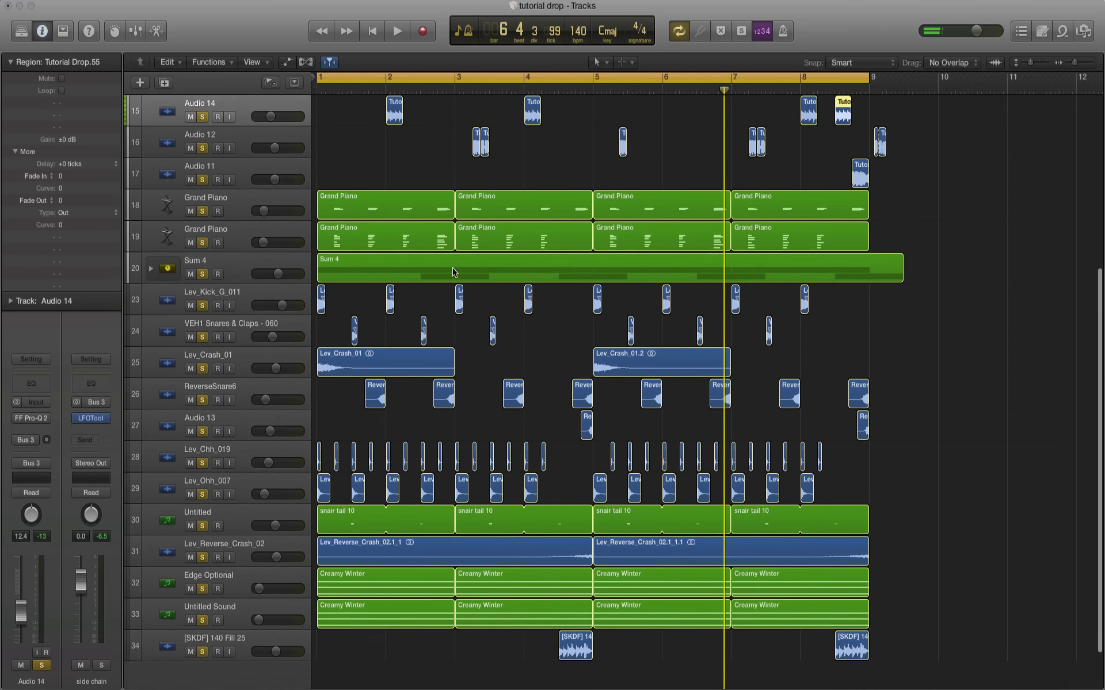
{"action": "scroll", "coordinate": [455, 276], "scroll_direction": "down", "scroll_amount": 6}
{"action": "left_click", "coordinate": [93, 1]}
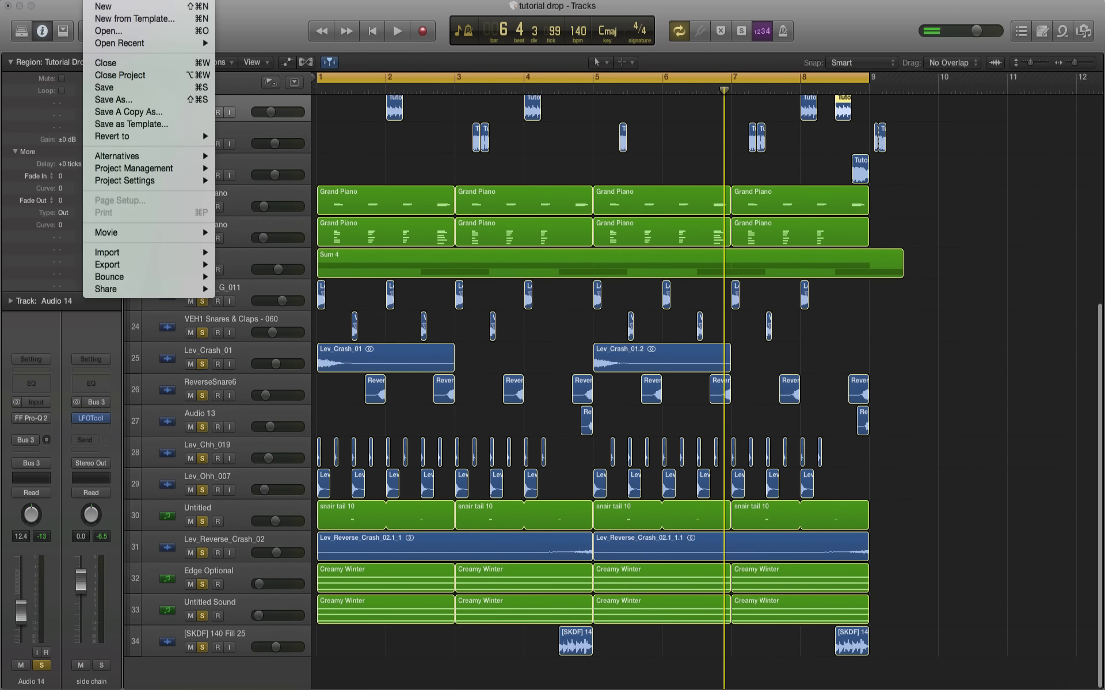
{"action": "mouse_move", "coordinate": [94, 284]}
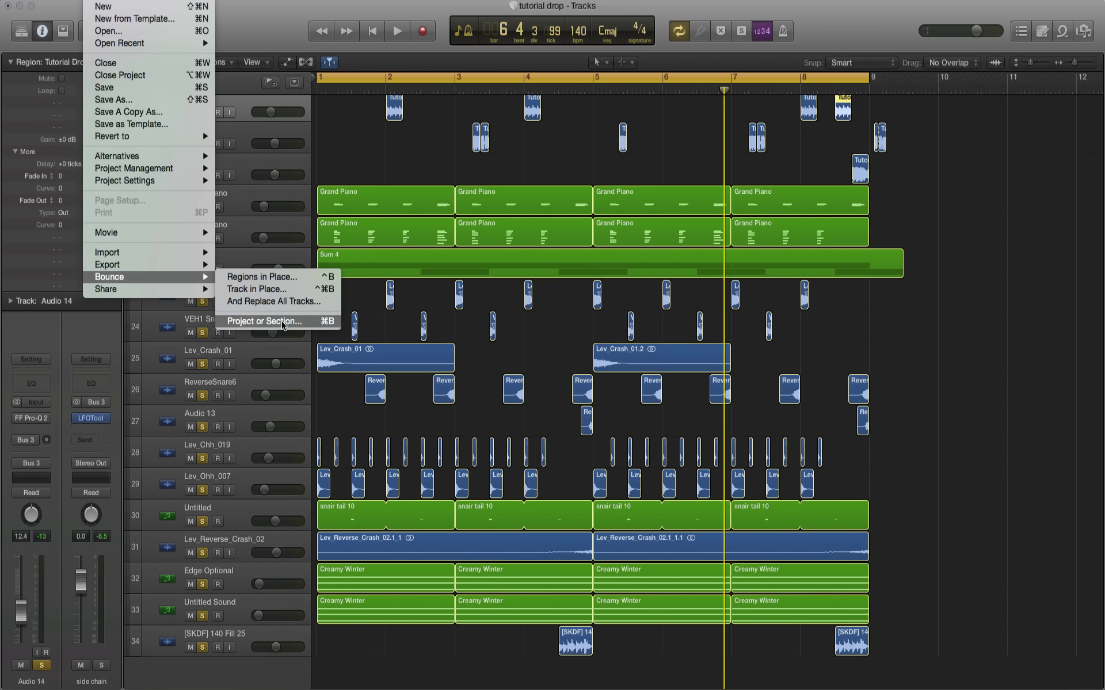
{"action": "left_click", "coordinate": [283, 324]}
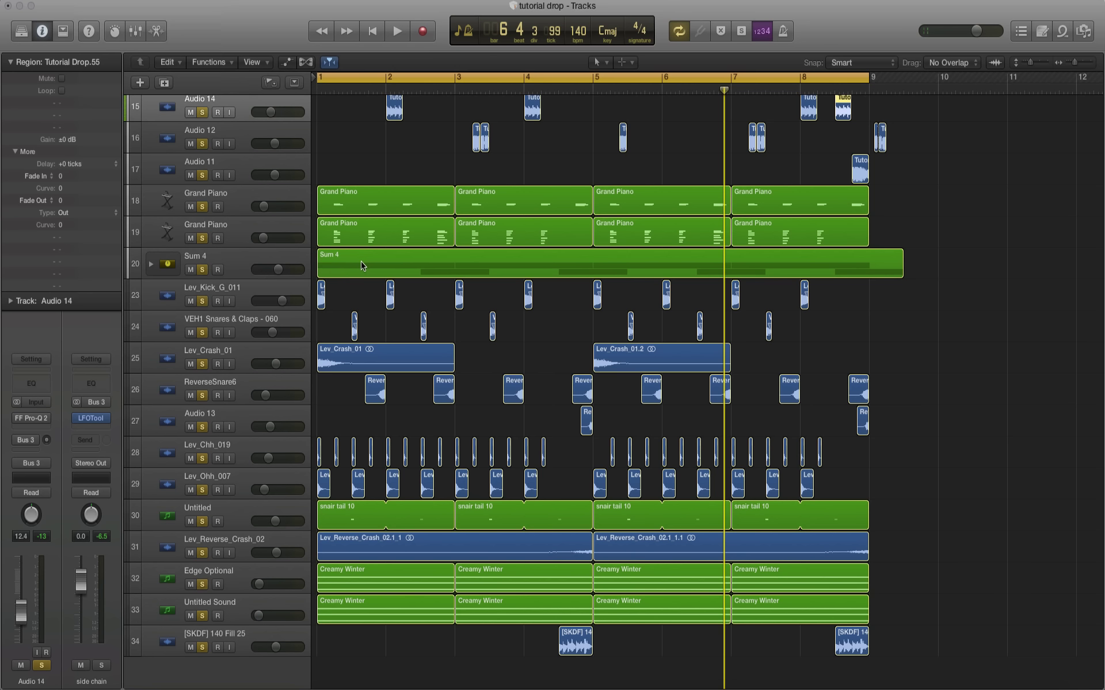
{"action": "key", "text": "super+b"}
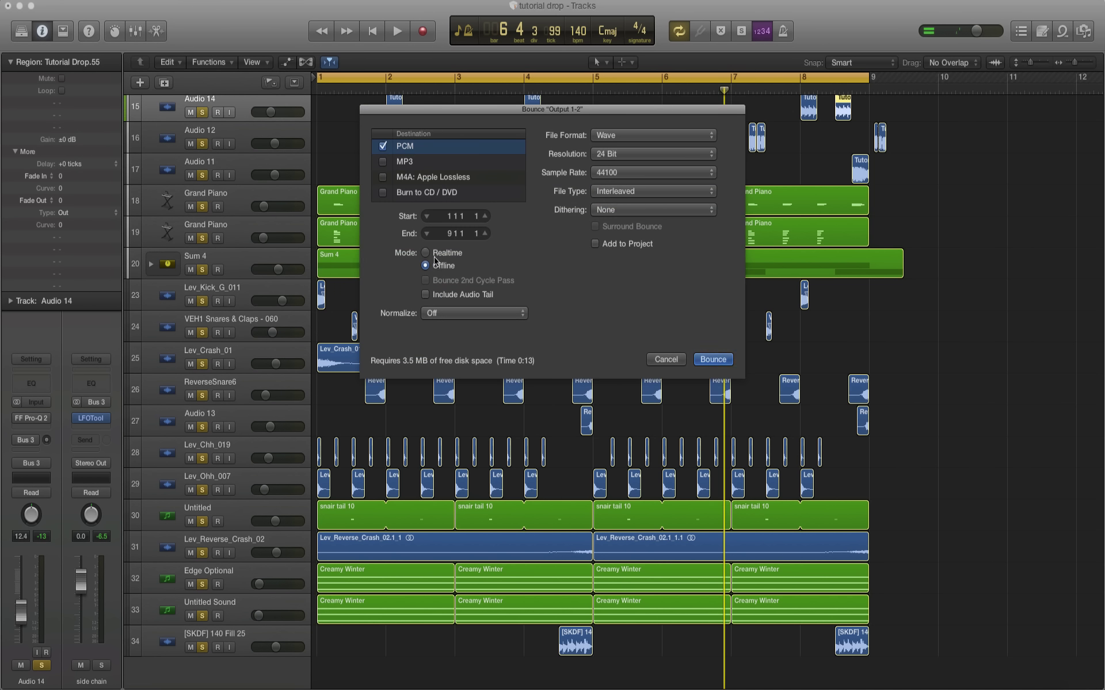
{"action": "left_click", "coordinate": [712, 360]}
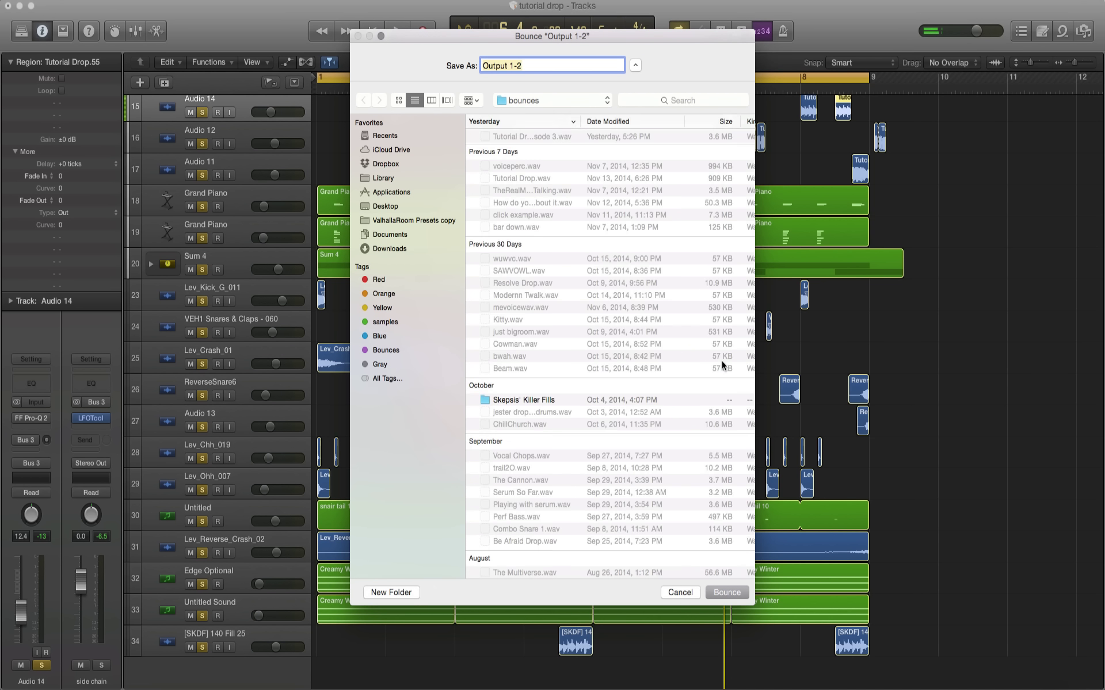
{"action": "type", "text": "Ready For MAster Tutorial Drop"}
{"action": "key", "text": "Return"}
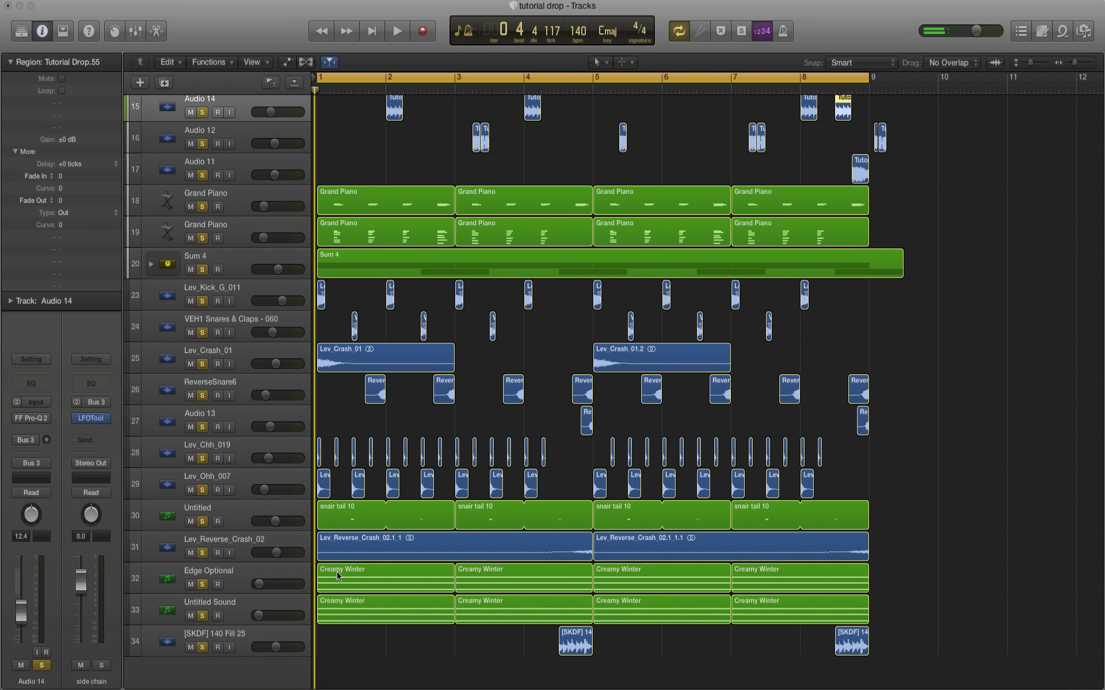
Save the project, then delete the Fill 25, crash, Sum 4, Grand Piano and Audio 11 tracks.
{"action": "left_click", "coordinate": [94, 0]}
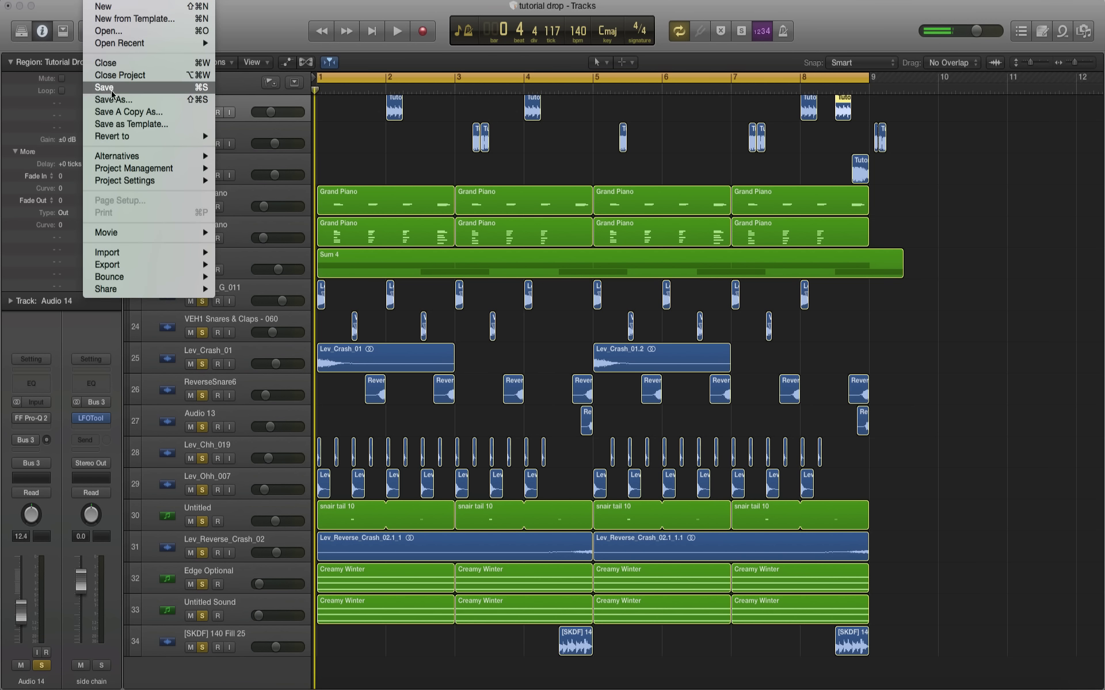
{"action": "left_click", "coordinate": [104, 87]}
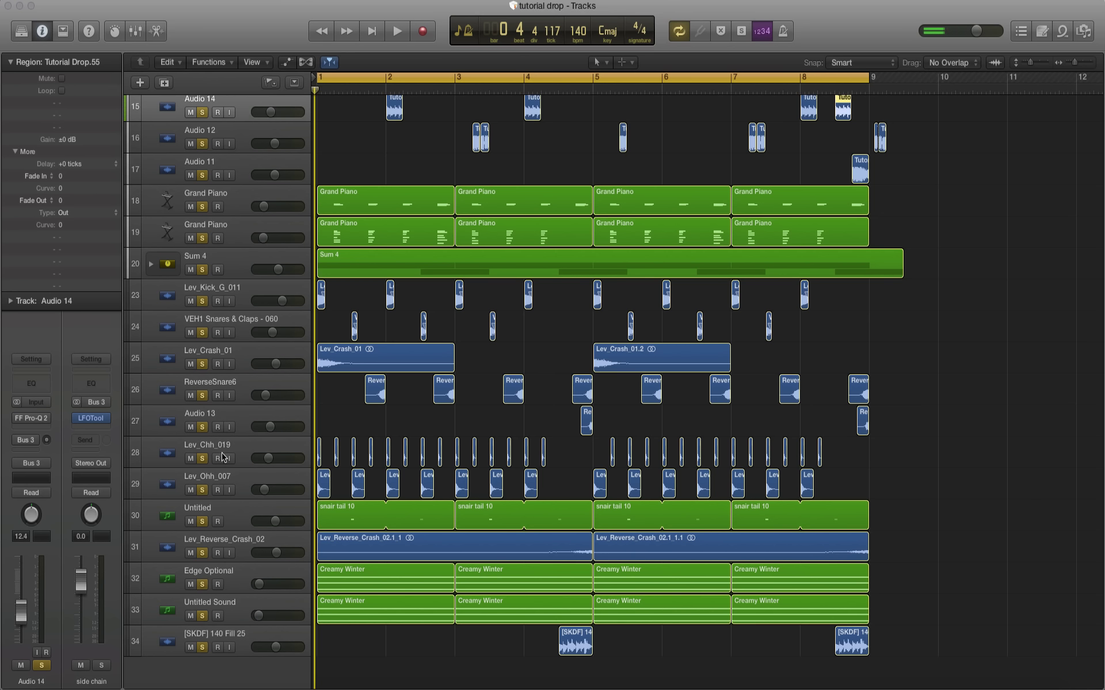
{"action": "left_click", "coordinate": [242, 635]}
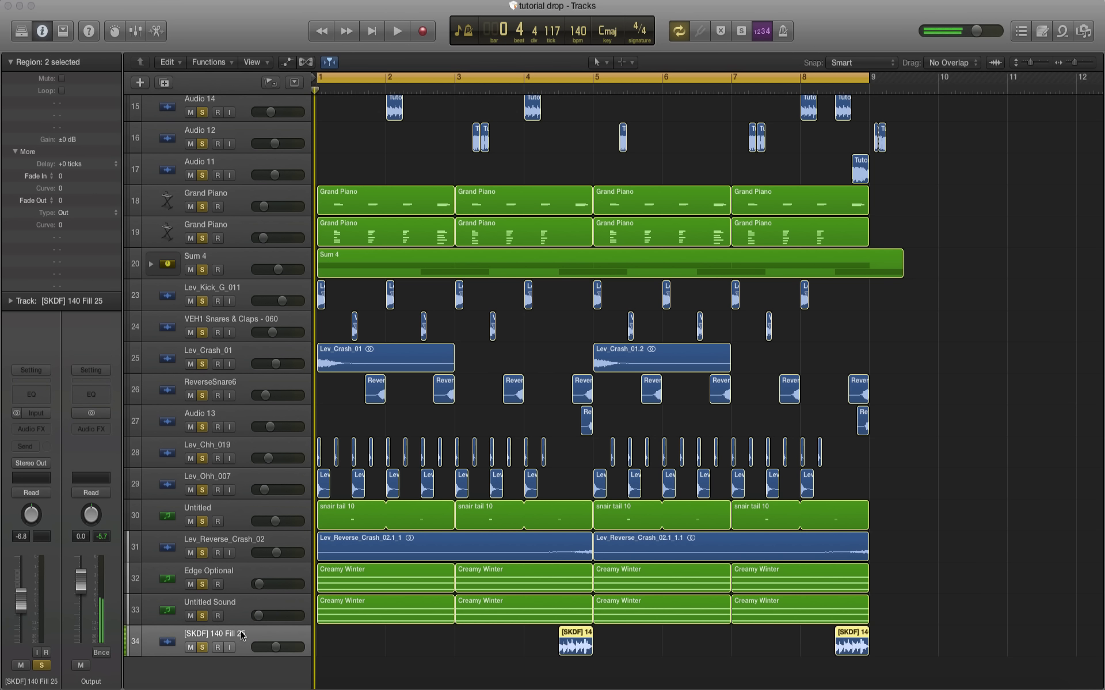
{"action": "key", "text": "super+BackSpace"}
{"action": "key", "text": "super+BackSpace"}
{"action": "key", "text": "super+BackSpace"}
{"action": "key", "text": "super+BackSpace"}
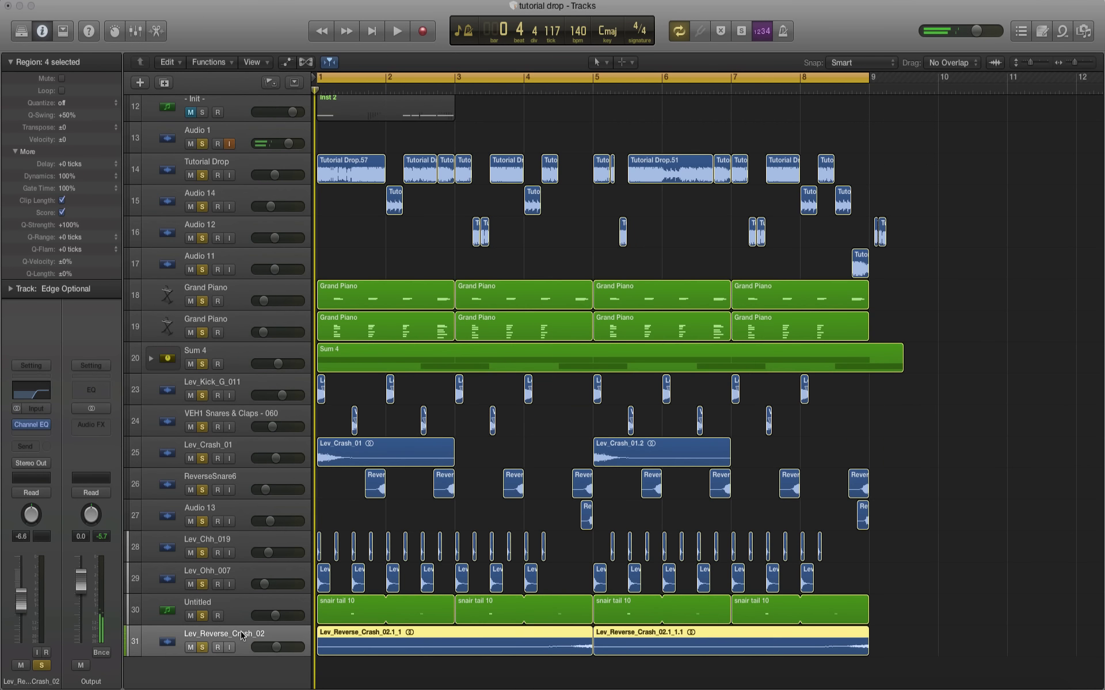
{"action": "key", "text": "super+BackSpace"}
{"action": "key", "text": "super+BackSpace"}
{"action": "key", "text": "super+BackSpace"}
{"action": "key", "text": "super+BackSpace"}
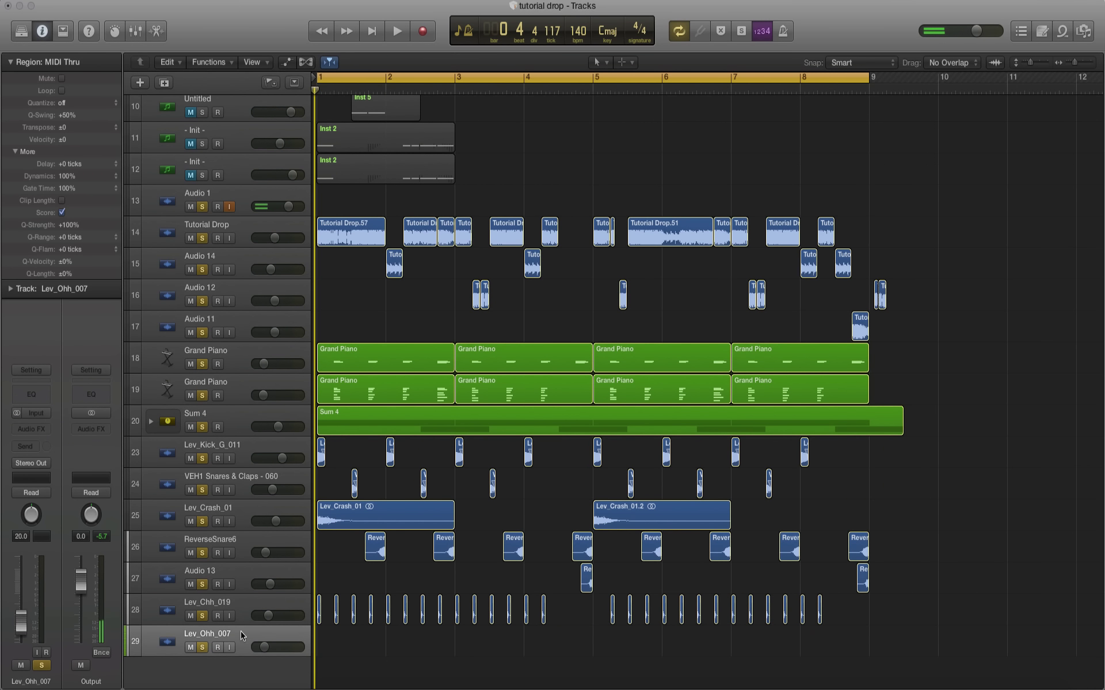
{"action": "key", "text": "super+BackSpace"}
{"action": "key", "text": "super+BackSpace"}
{"action": "key", "text": "super+BackSpace"}
{"action": "key", "text": "super+BackSpace"}
{"action": "key", "text": "super+BackSpace"}
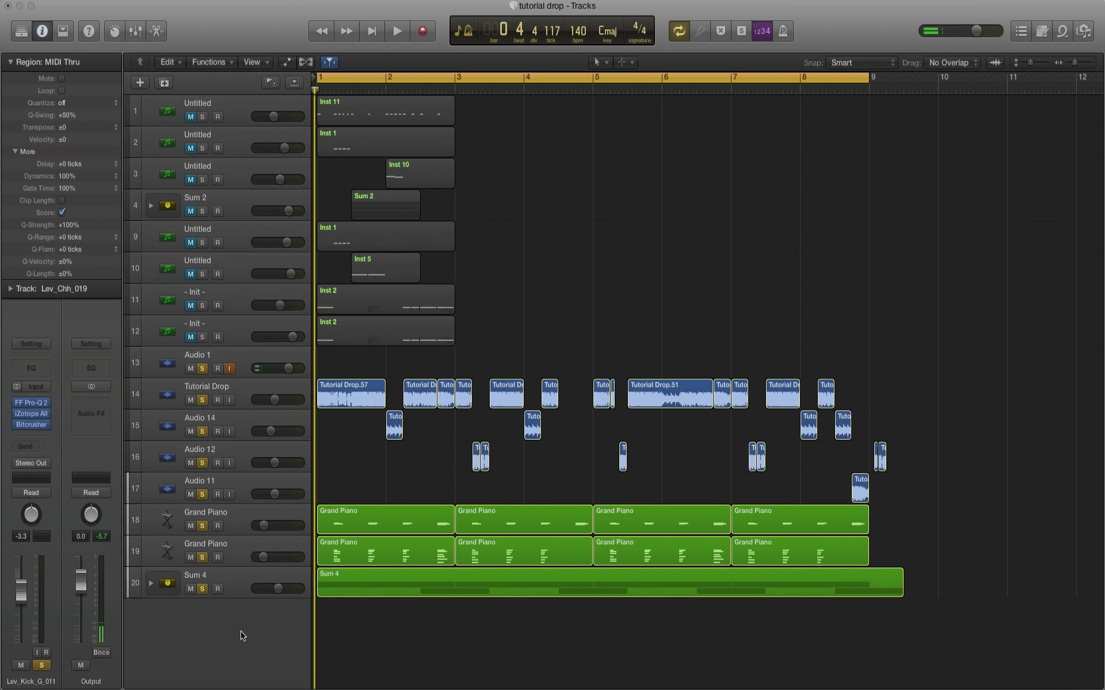
{"action": "key", "text": "Escape"}
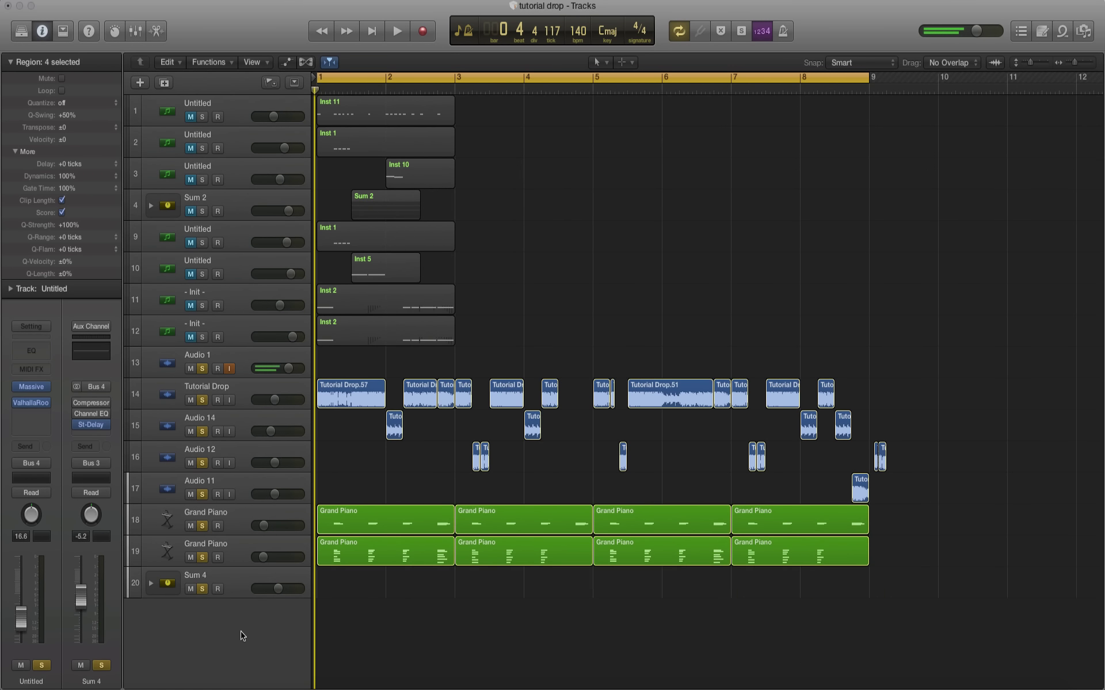
{"action": "key", "text": "super+BackSpace"}
{"action": "key", "text": "super+BackSpace"}
{"action": "key", "text": "super+BackSpace"}
{"action": "key", "text": "super+BackSpace"}
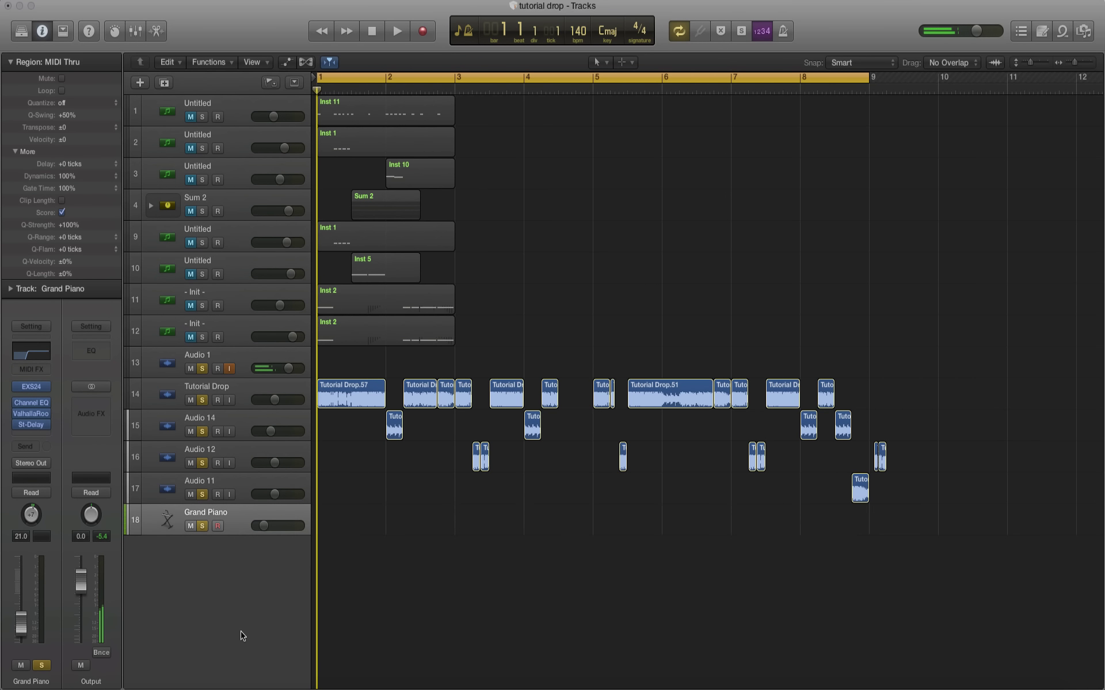
Delete the Audio 12, Tutorial Drop, Audio 14 and - Init - tracks, confirming automation removal.
{"action": "key", "text": "super+BackSpace"}
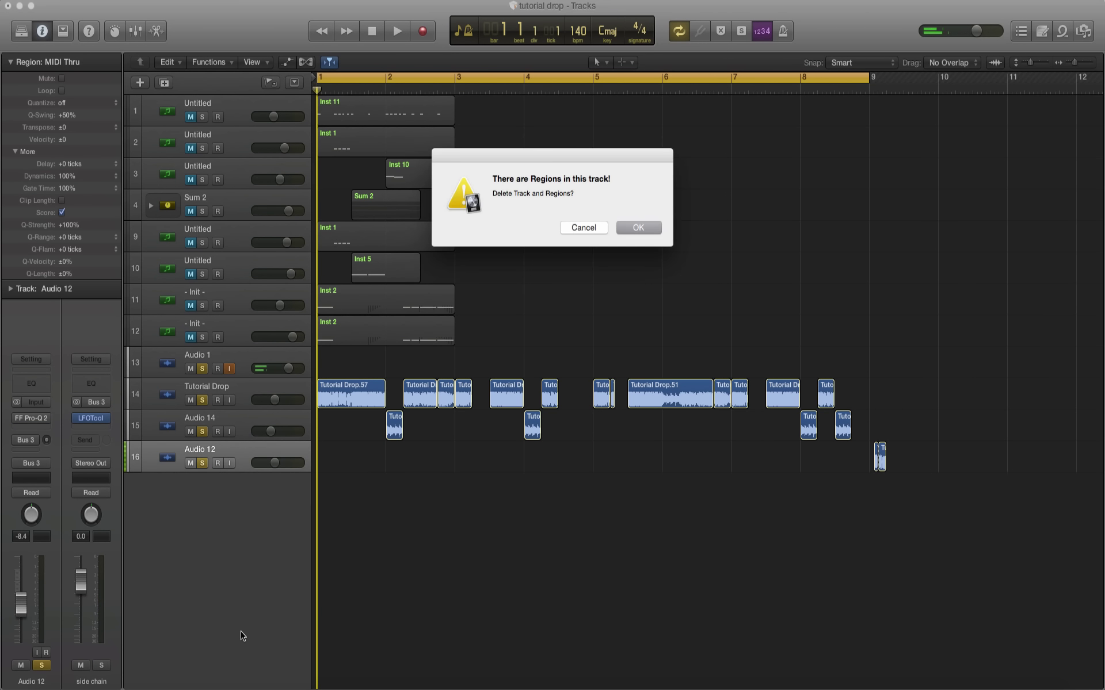
{"action": "key", "text": "Return"}
{"action": "key", "text": "super+BackSpace"}
{"action": "key", "text": "super+BackSpace"}
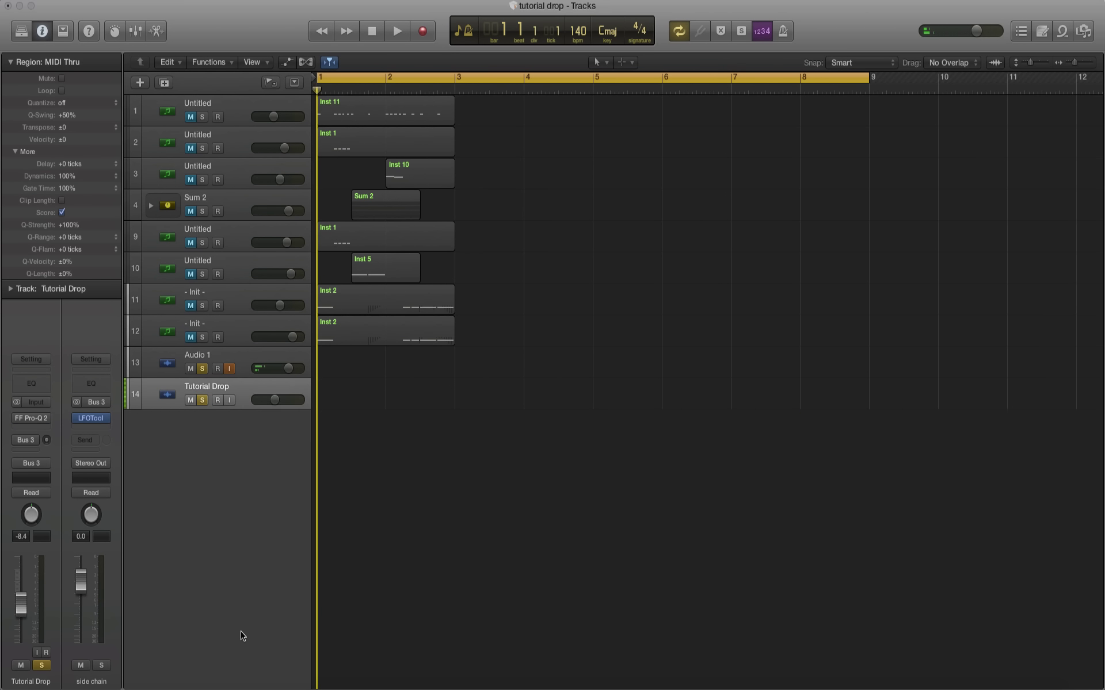
{"action": "key", "text": "Up"}
{"action": "key", "text": "super+BackSpace"}
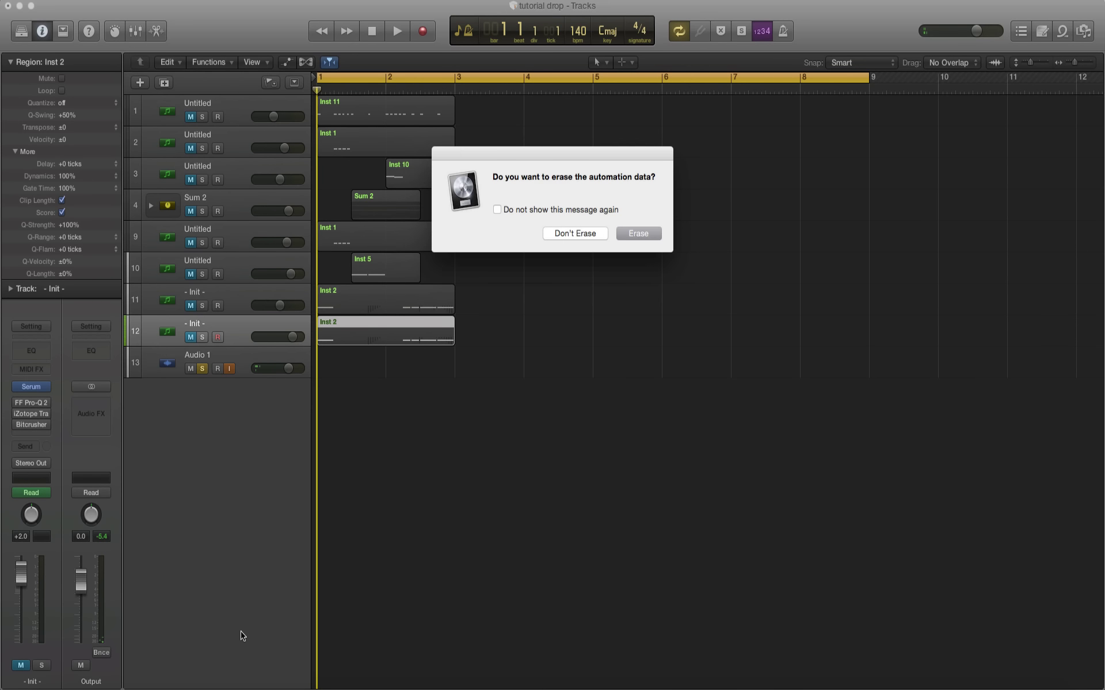
{"action": "key", "text": "Return"}
{"action": "key", "text": "super+BackSpace"}
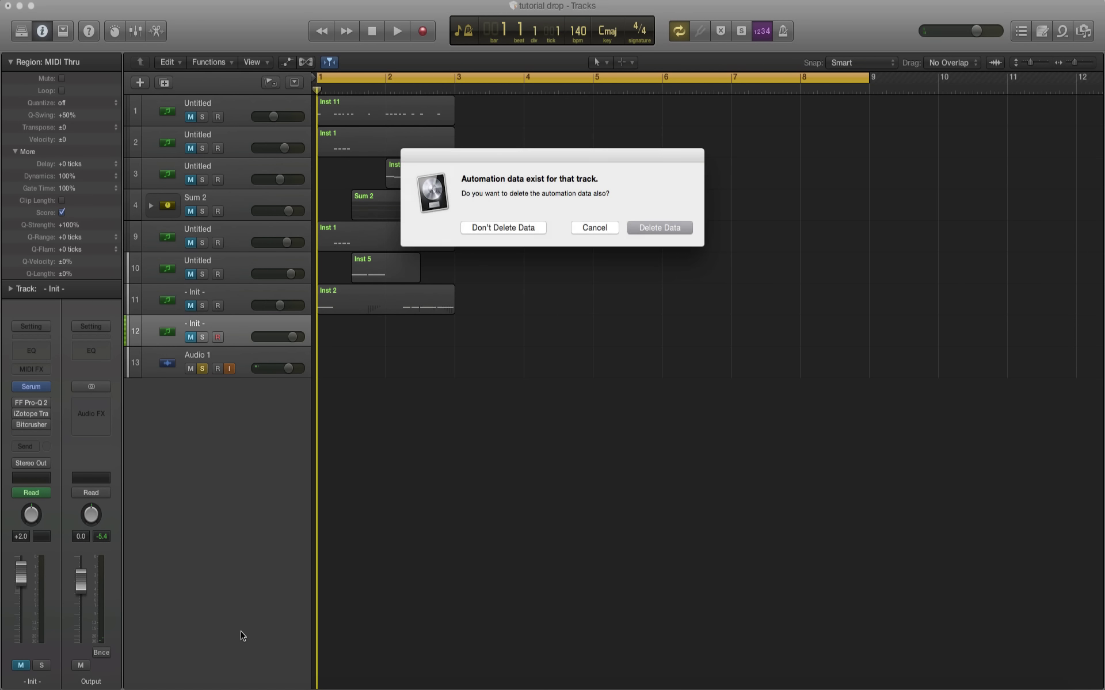
{"action": "key", "text": "Return"}
{"action": "key", "text": "super+BackSpace"}
Undo twice to restore Audio 1, then delete the remaining Untitled and Sum 2 tracks.
{"action": "key", "text": "super+z"}
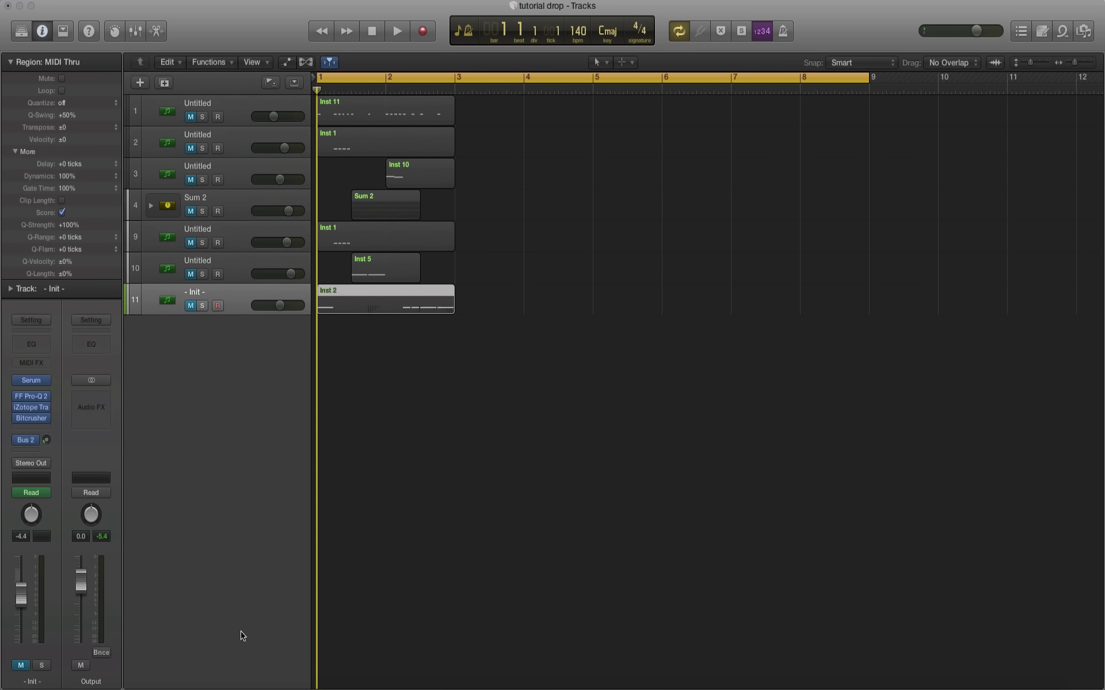
{"action": "key", "text": "super+z"}
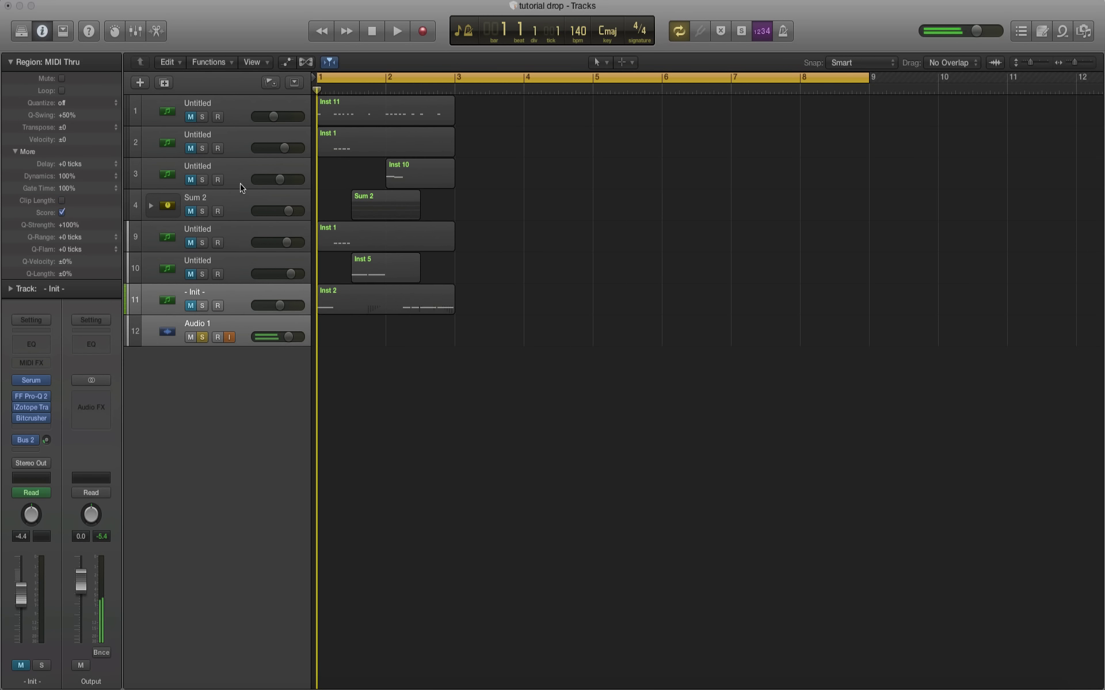
{"action": "left_click", "coordinate": [233, 126]}
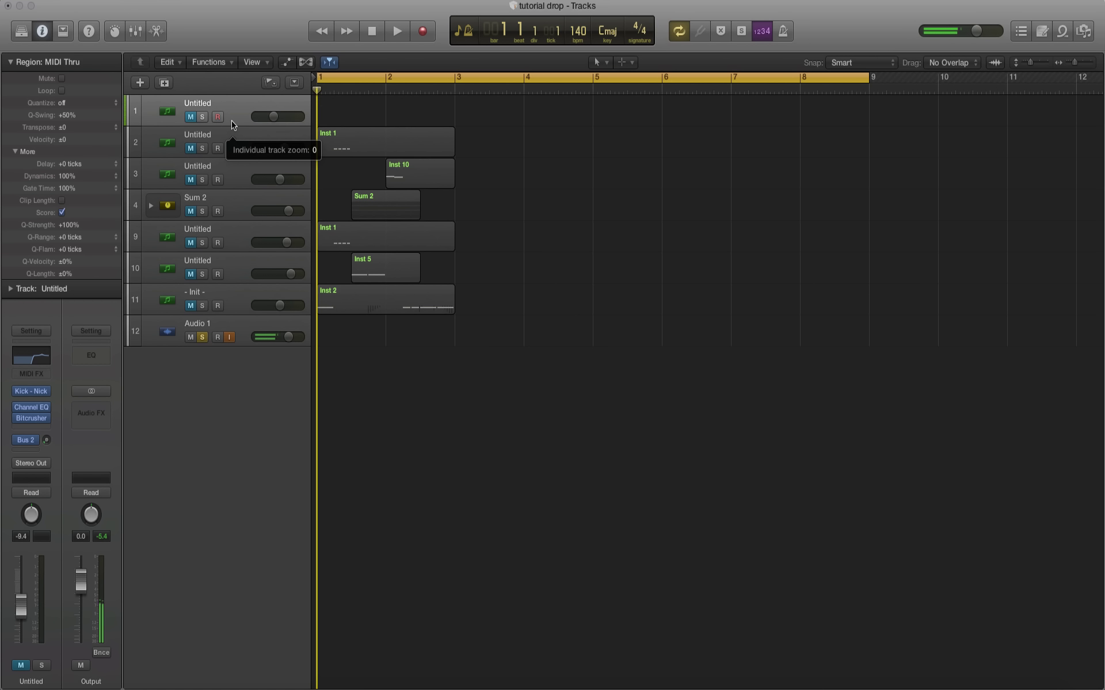
{"action": "key", "text": "super+BackSpace"}
{"action": "key", "text": "super+BackSpace"}
{"action": "key", "text": "Return"}
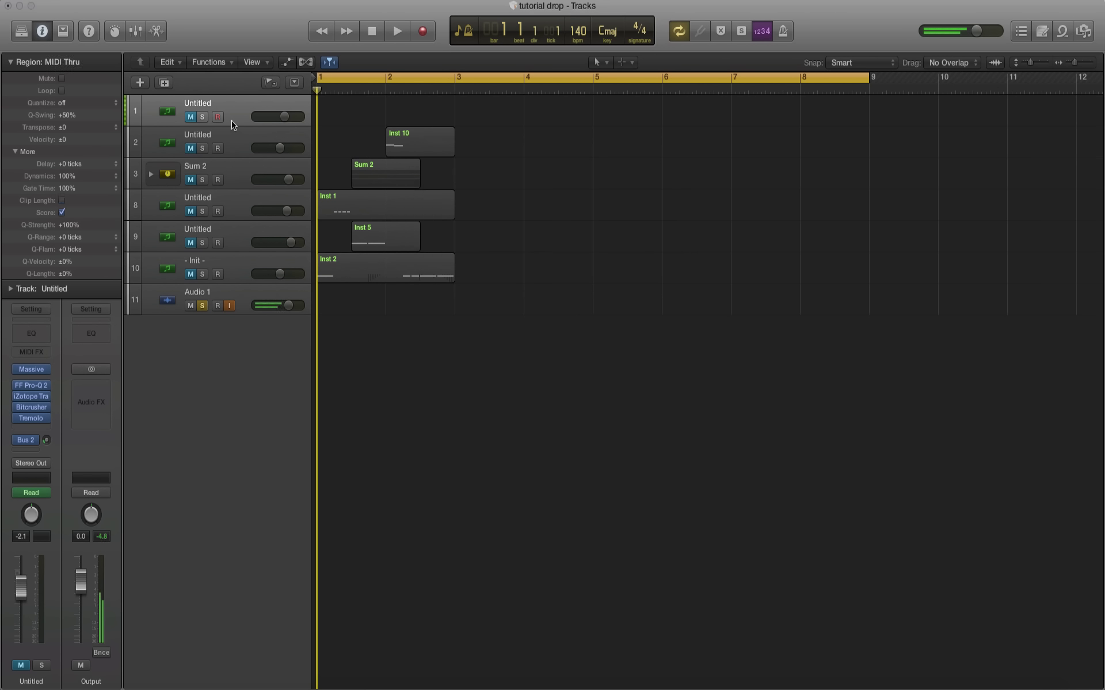
{"action": "key", "text": "super+BackSpace"}
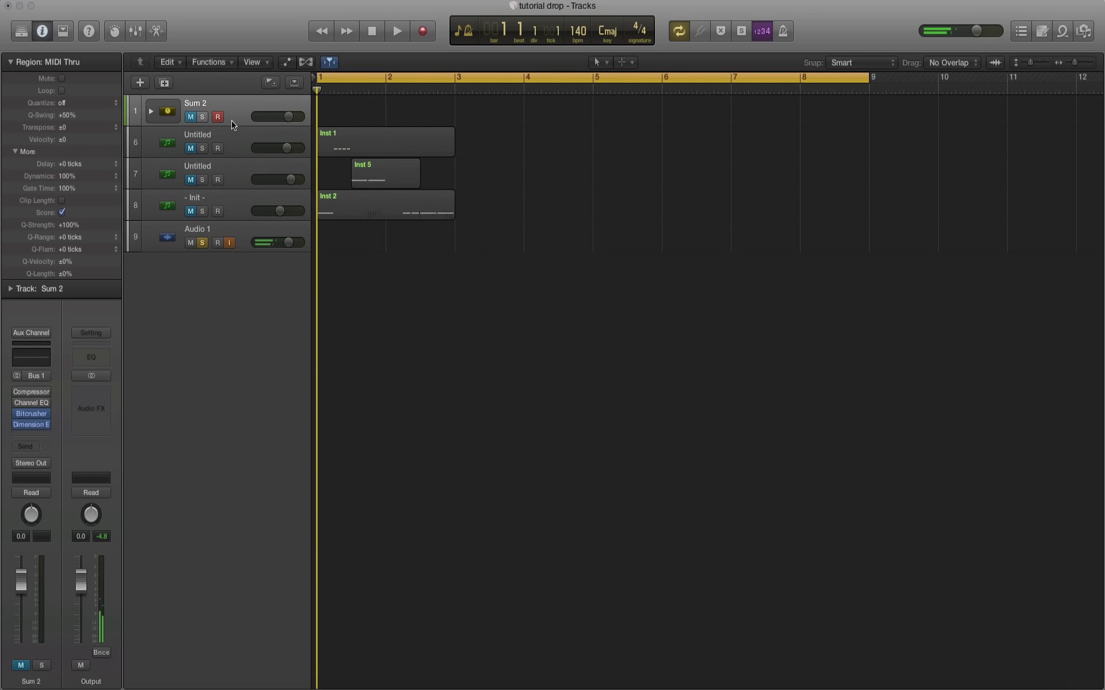
{"action": "key", "text": "super+BackSpace"}
{"action": "key", "text": "super+BackSpace"}
{"action": "key", "text": "super+BackSpace"}
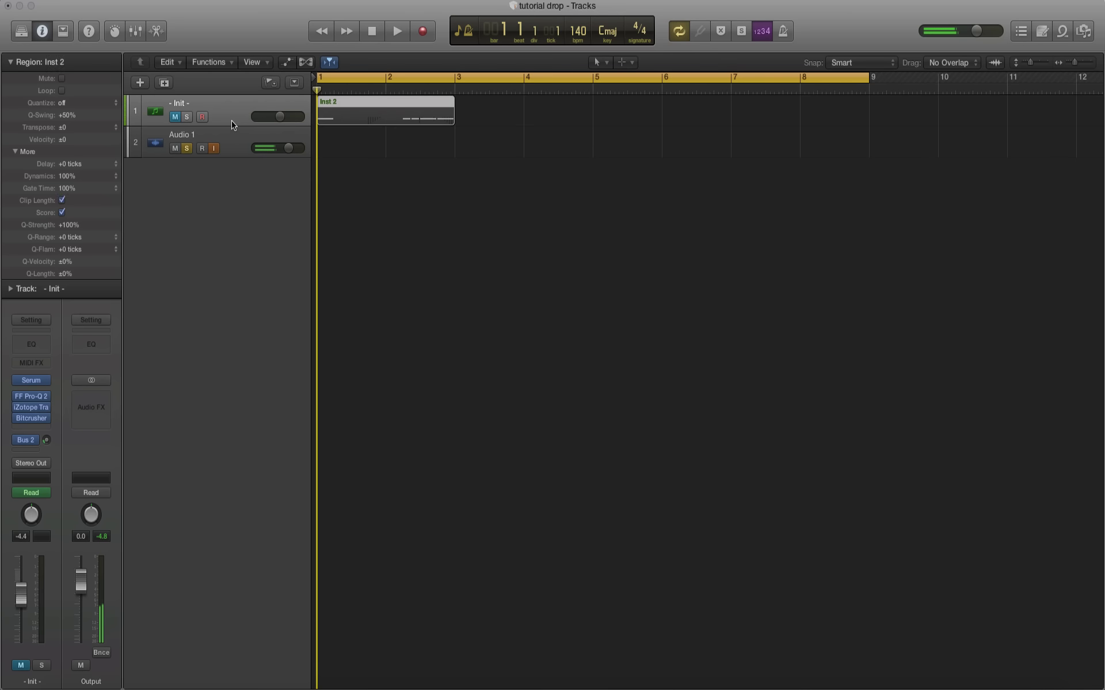
{"action": "key", "text": "super+BackSpace"}
{"action": "key", "text": "Return"}
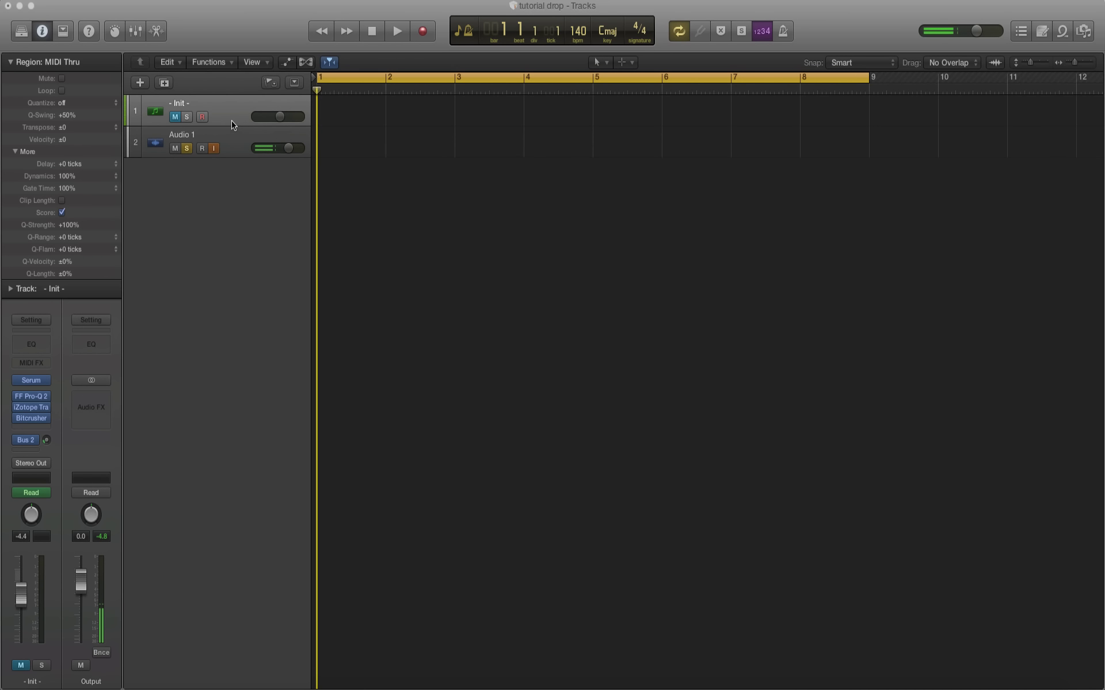
{"action": "key", "text": "super+BackSpace"}
Save a copy of the project as 'tutorial drop Master'.
{"action": "left_click", "coordinate": [98, 0]}
{"action": "left_click", "coordinate": [126, 100]}
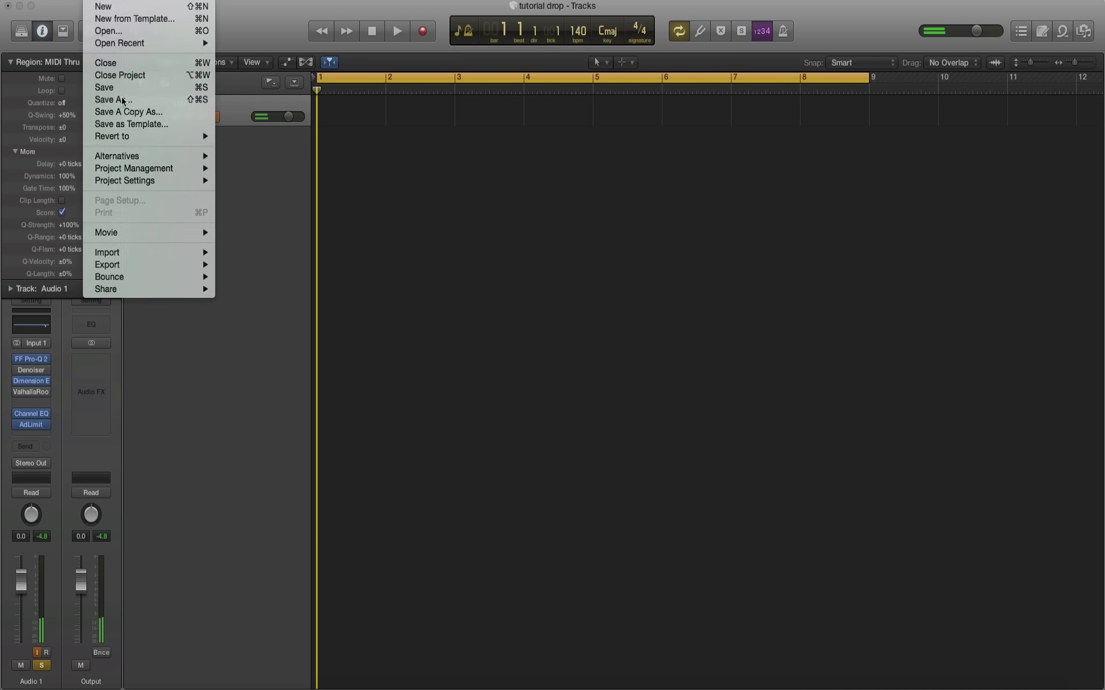
{"action": "key", "text": "Right"}
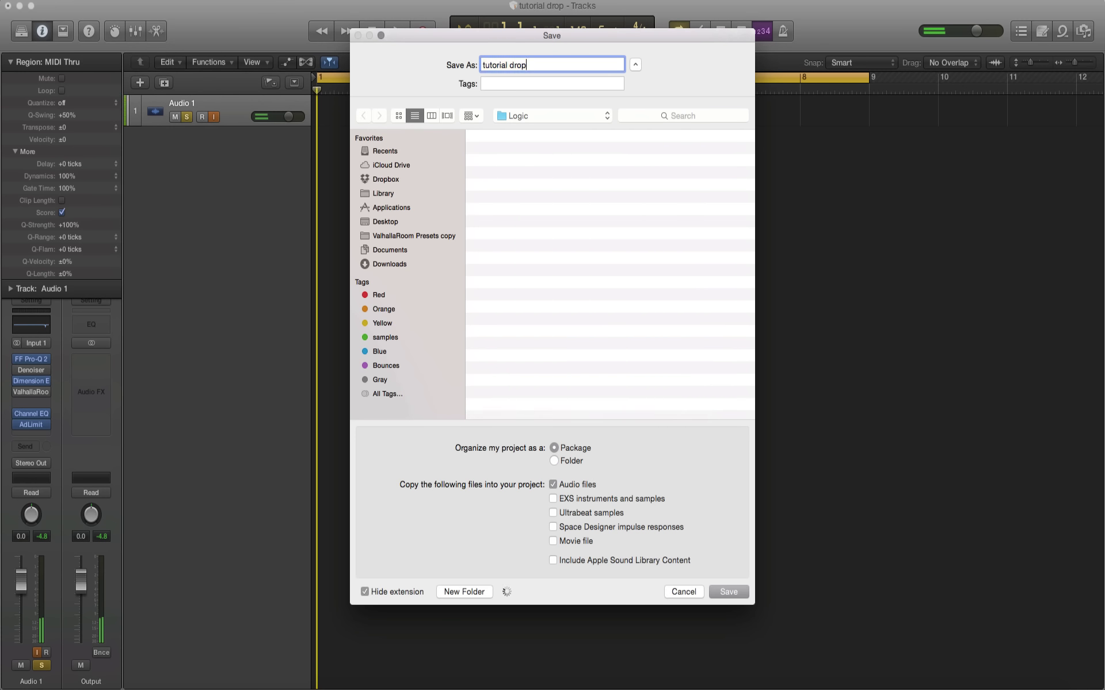
{"action": "type", "text": "Master"}
{"action": "key", "text": "Return"}
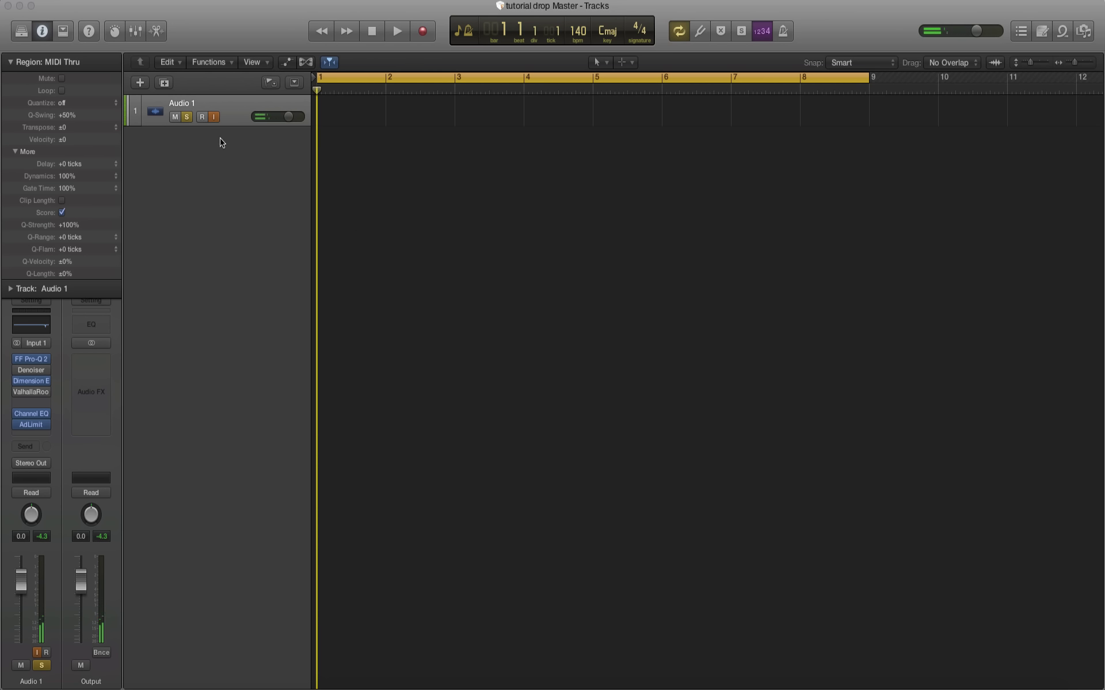
Drag Ready For MAster Tutorial Drop.wav from Finder into the Tracks area, importing its tempo.
{"action": "left_click", "coordinate": [34, 359]}
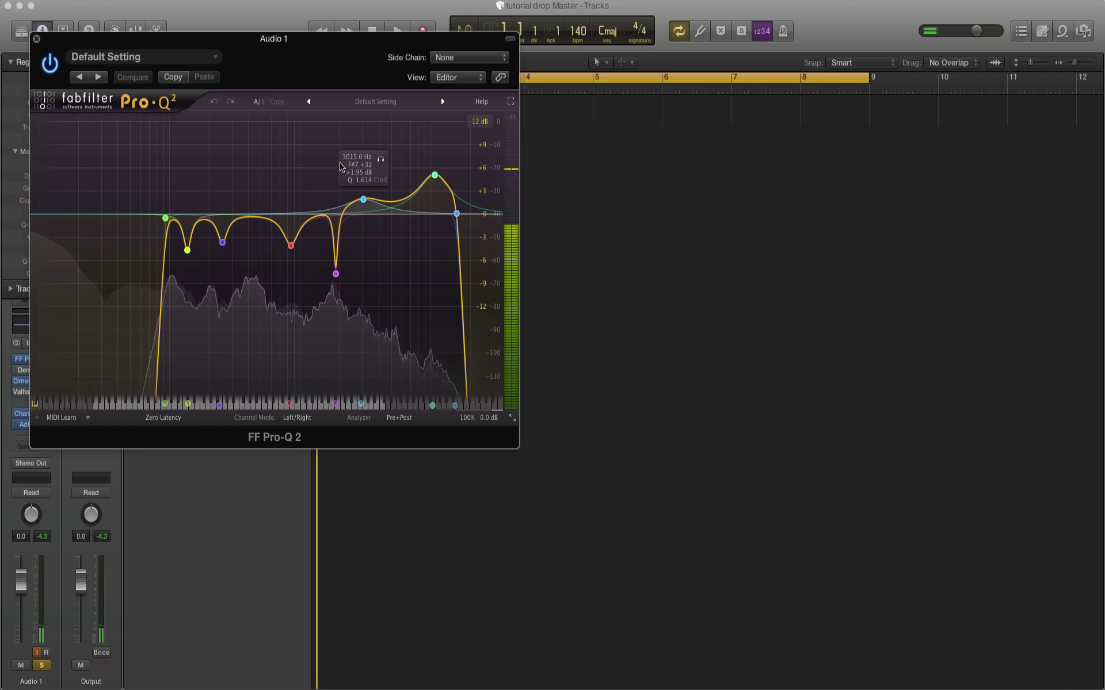
{"action": "key", "text": "super+w"}
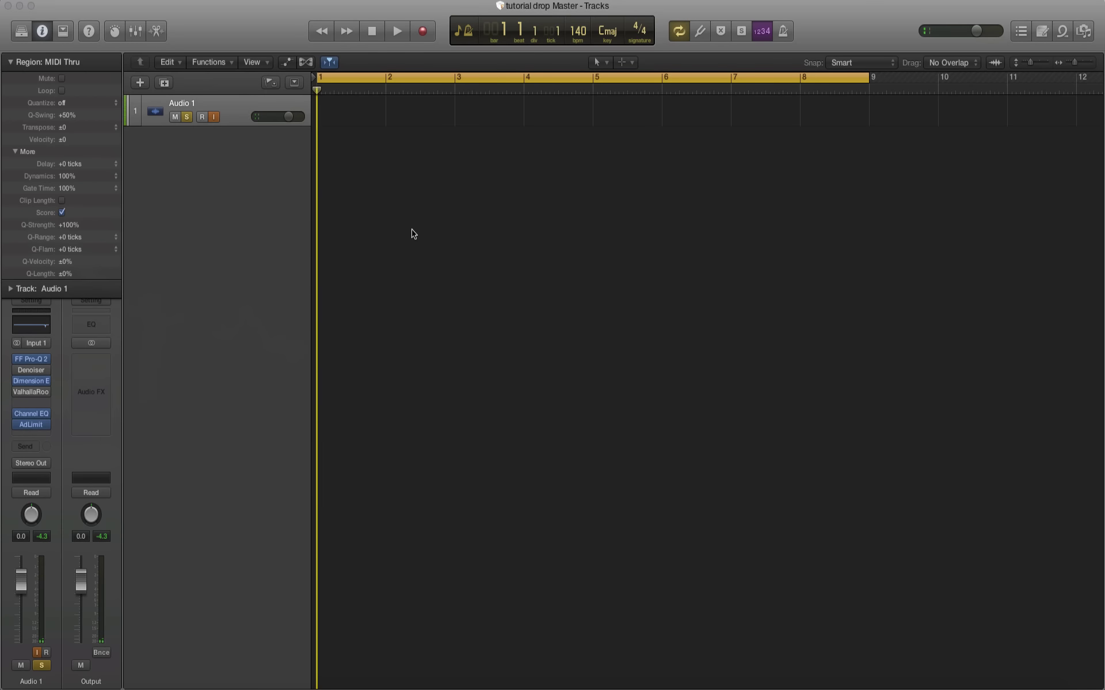
{"action": "left_click", "coordinate": [67, 680]}
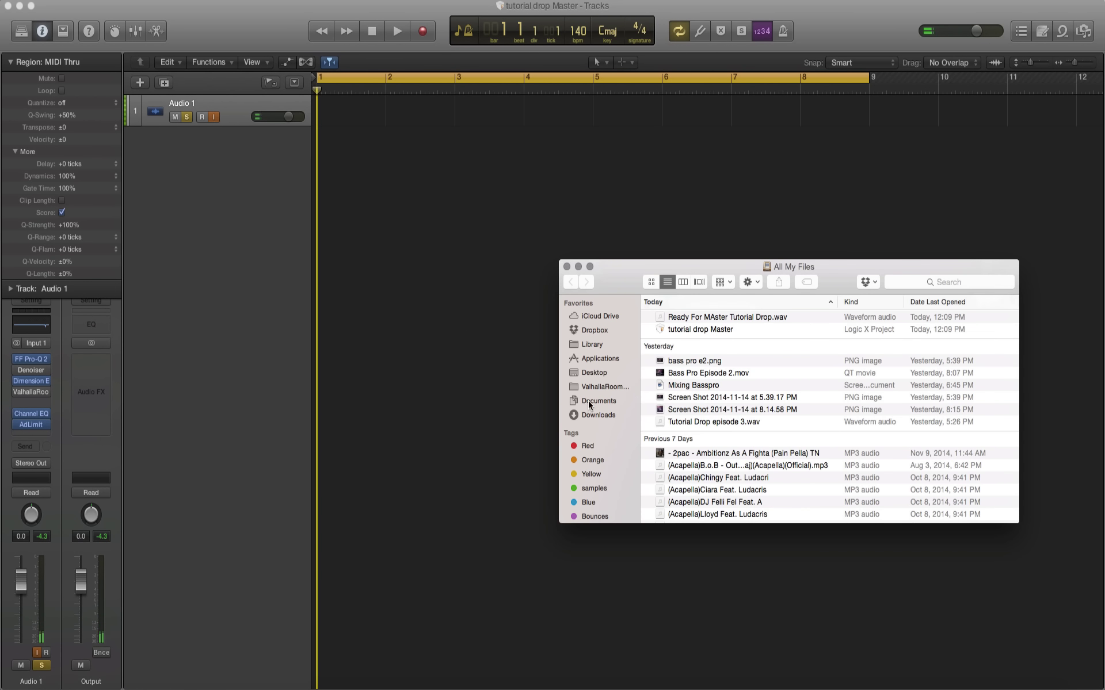
{"action": "left_click", "coordinate": [713, 321]}
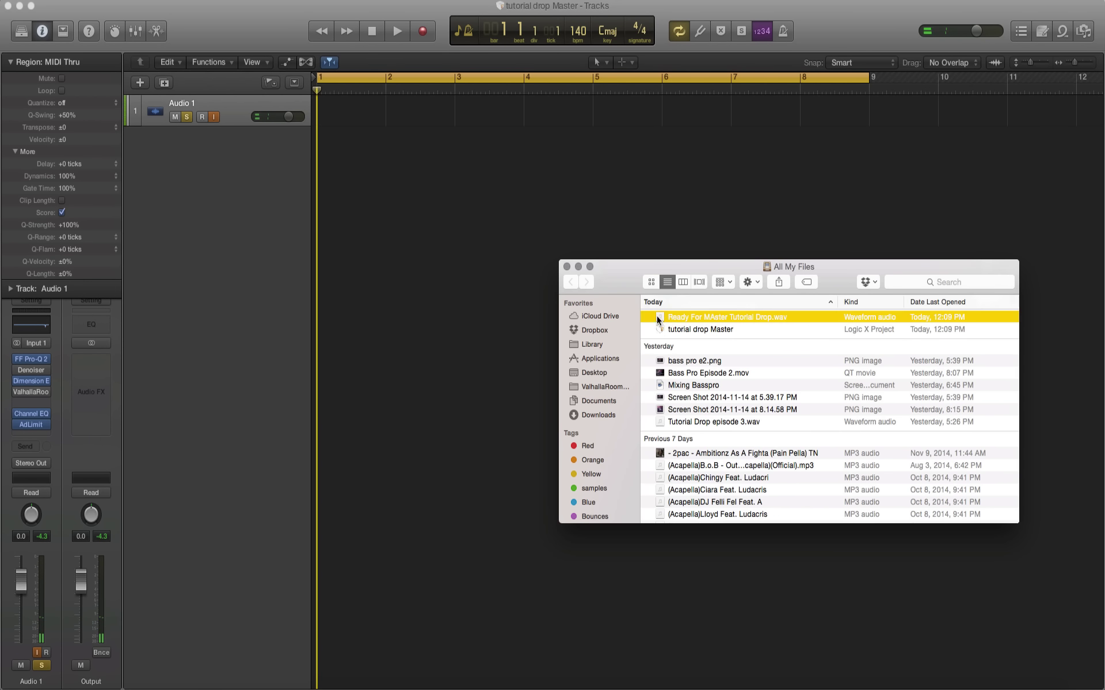
{"action": "left_click_drag", "start_coordinate": [658, 320], "coordinate": [340, 163]}
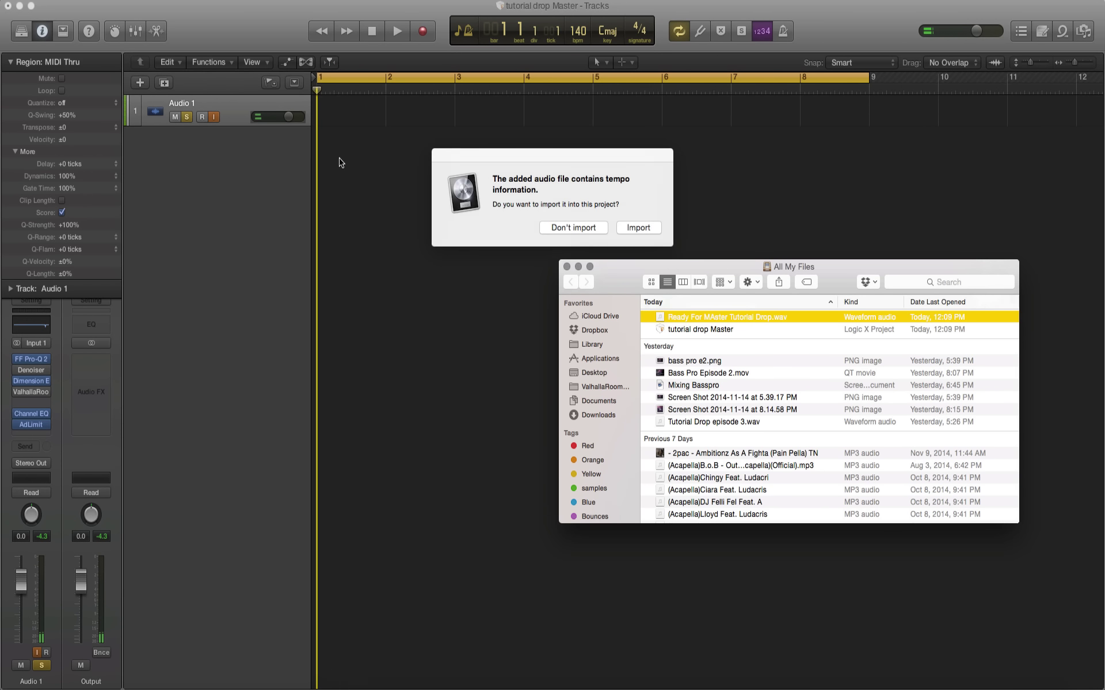
{"action": "left_click", "coordinate": [626, 229]}
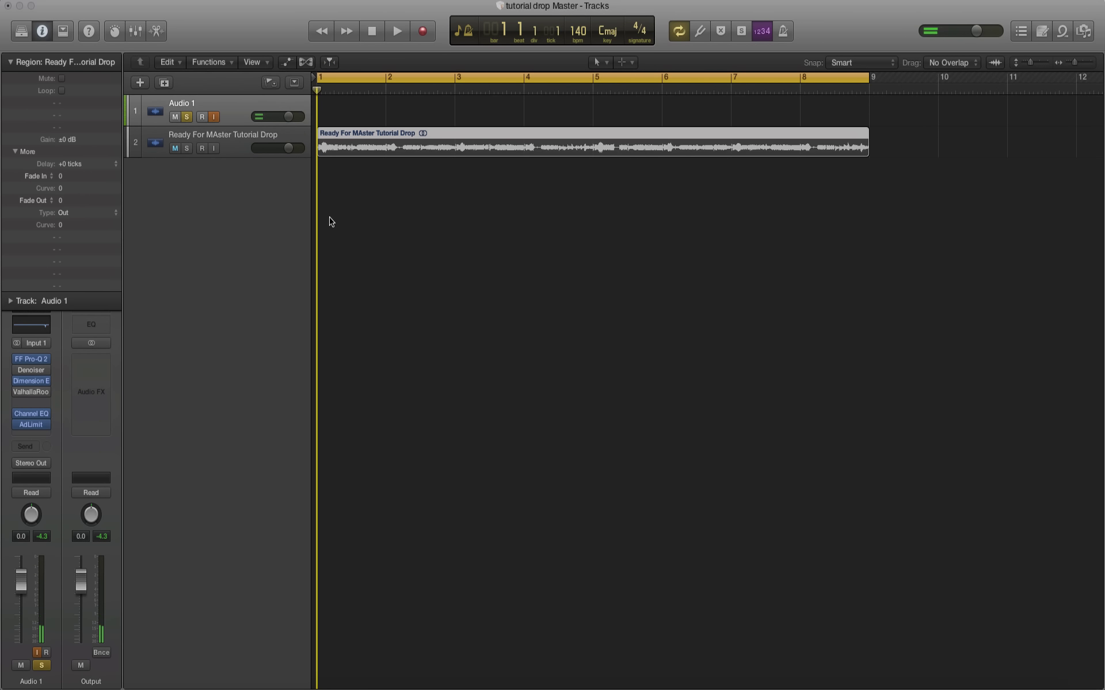
Solo and play the imported mixdown track, then insert iZotope Ozone 5 (Stereo) on it.
{"action": "left_click", "coordinate": [185, 149]}
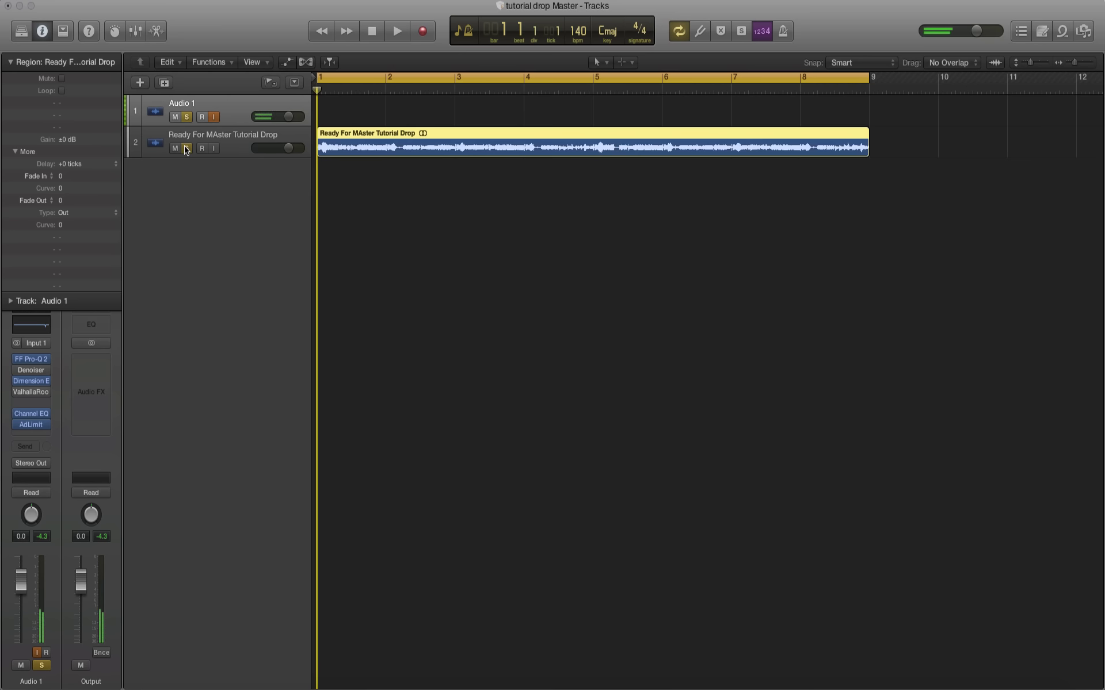
{"action": "key", "text": "space"}
{"action": "key", "text": "space"}
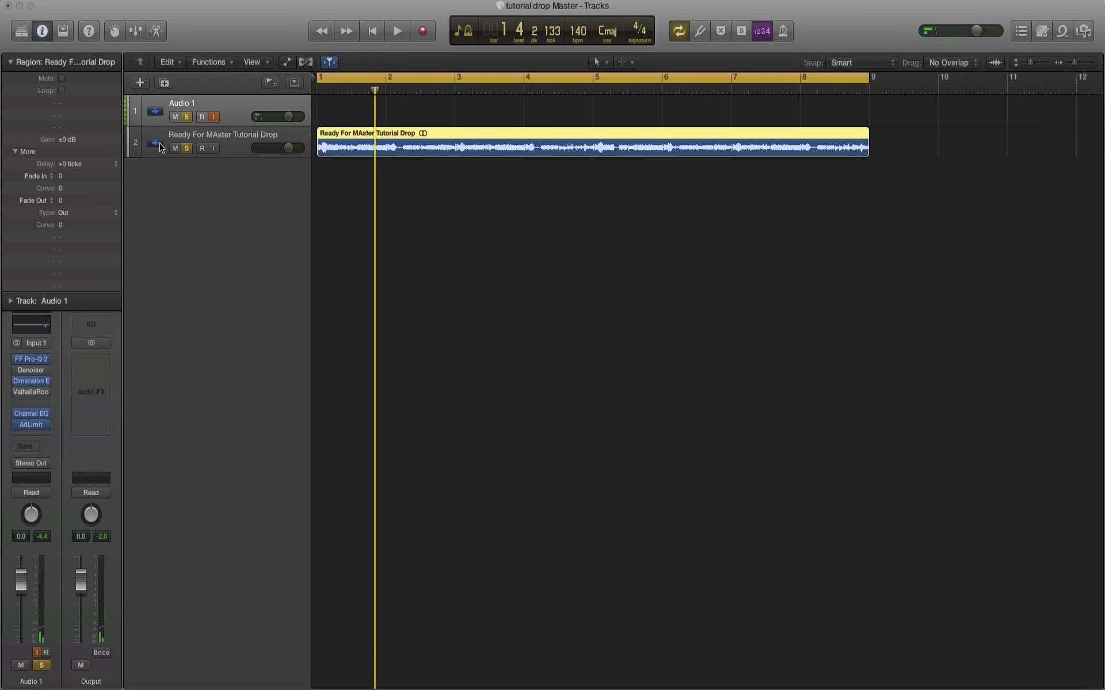
{"action": "left_click", "coordinate": [160, 147]}
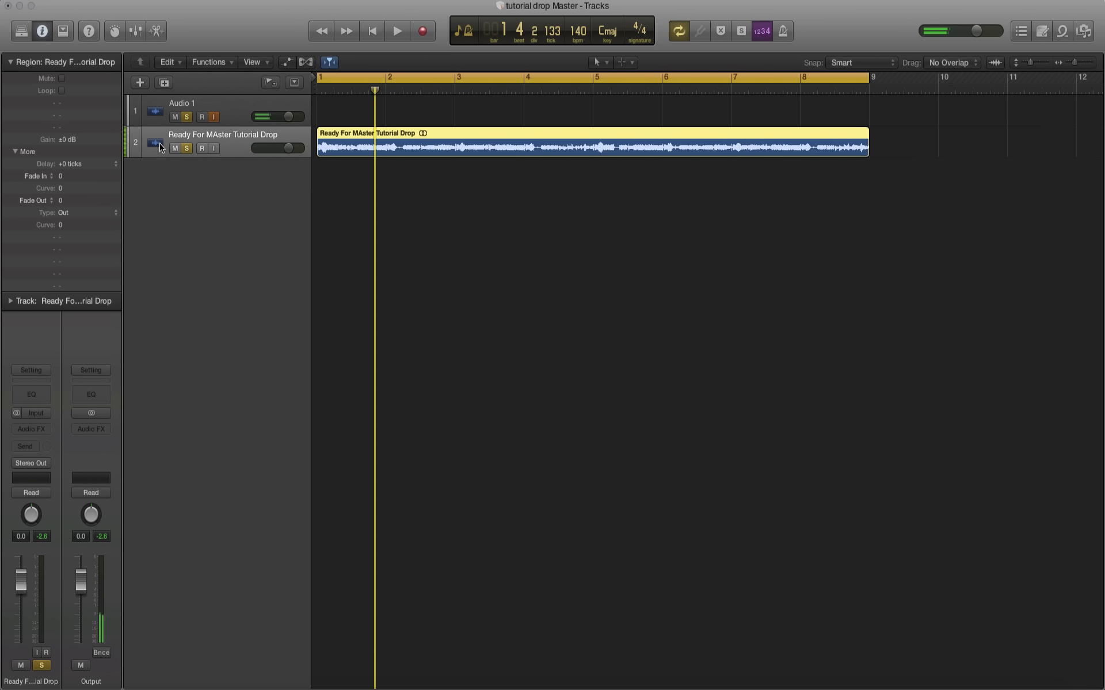
{"action": "left_click", "coordinate": [38, 430]}
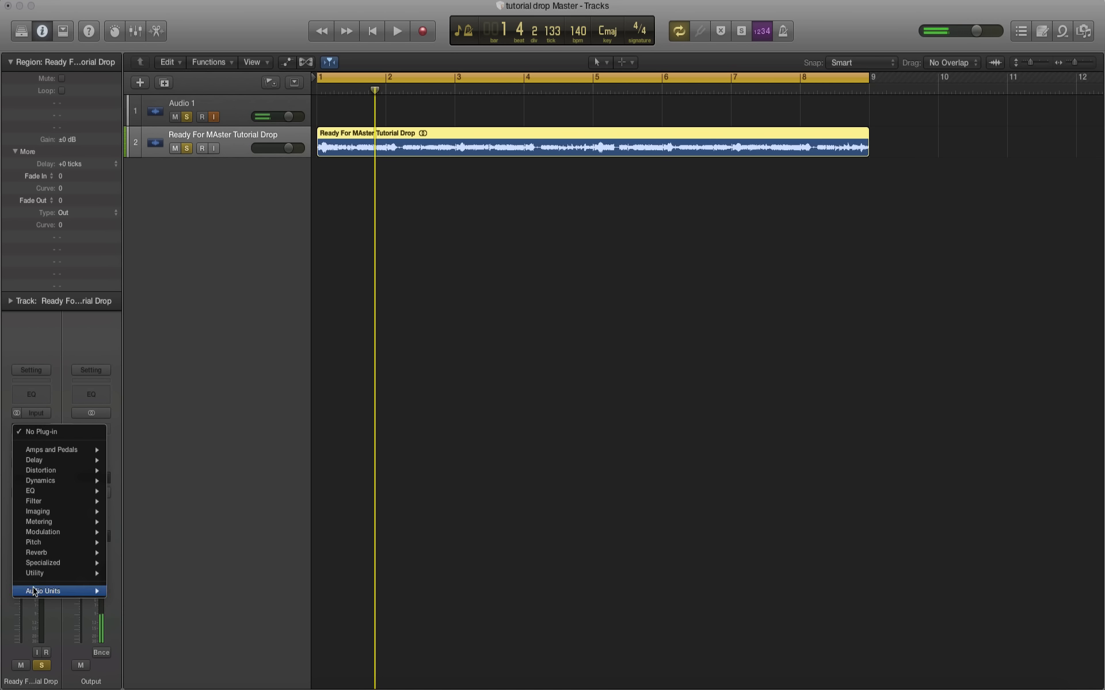
{"action": "mouse_move", "coordinate": [35, 590]}
{"action": "mouse_move", "coordinate": [143, 523]}
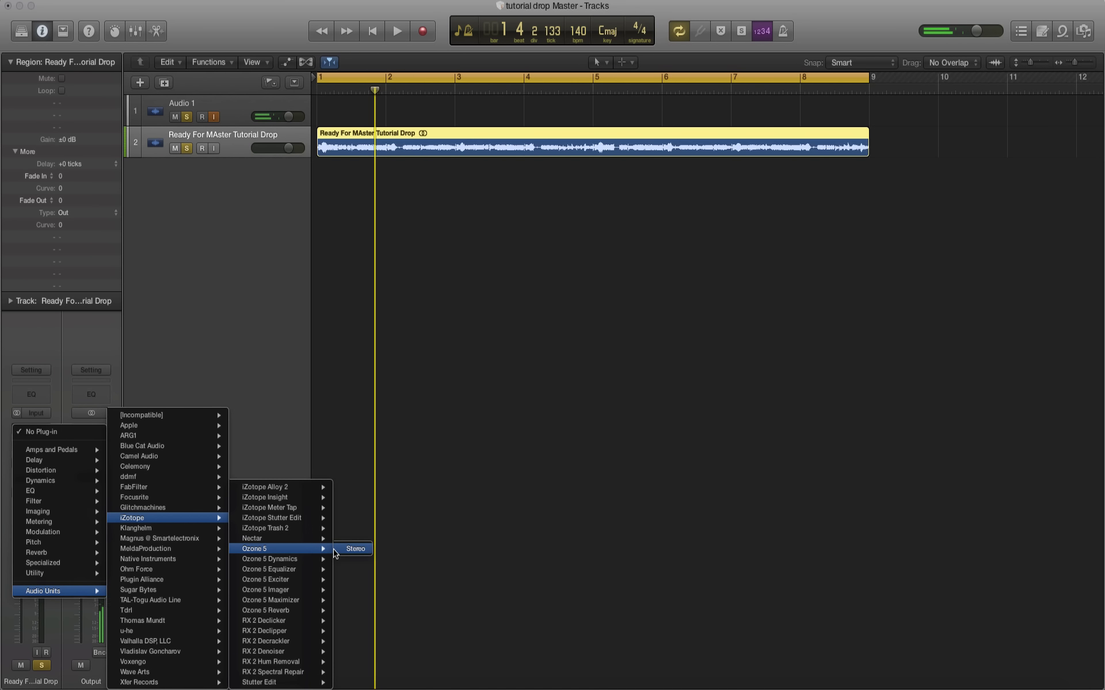
{"action": "left_click", "coordinate": [336, 552]}
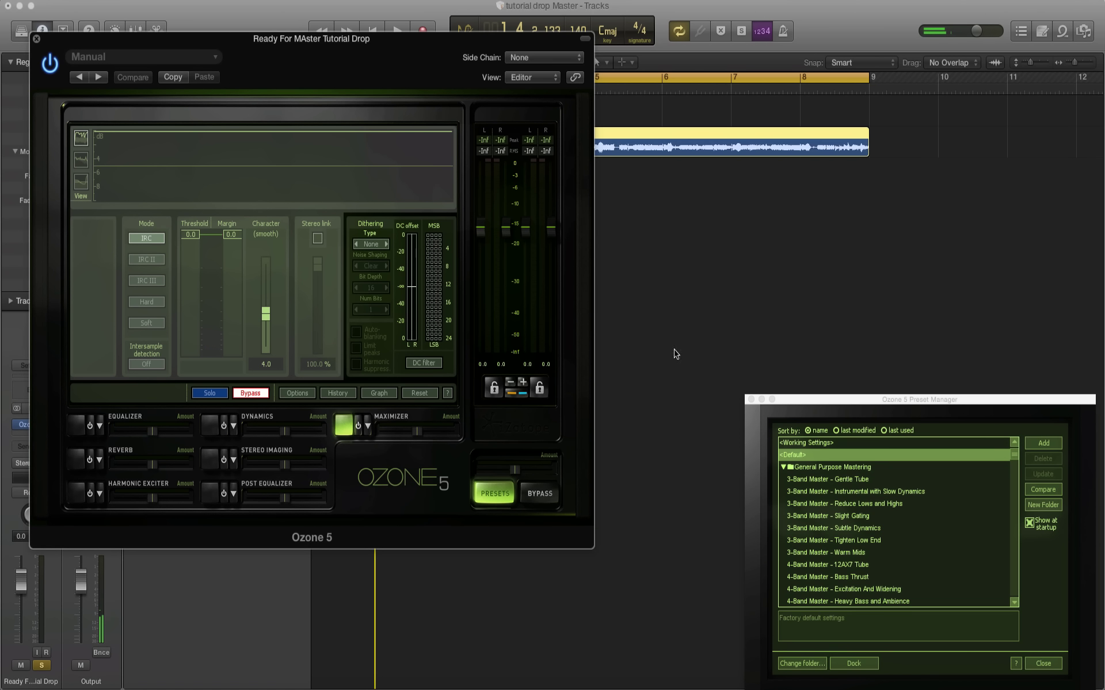
Close the Ozone preset manager, reposition the window and switch on the Dynamics module.
{"action": "left_click", "coordinate": [750, 399]}
{"action": "left_click_drag", "start_coordinate": [377, 42], "coordinate": [741, 176]}
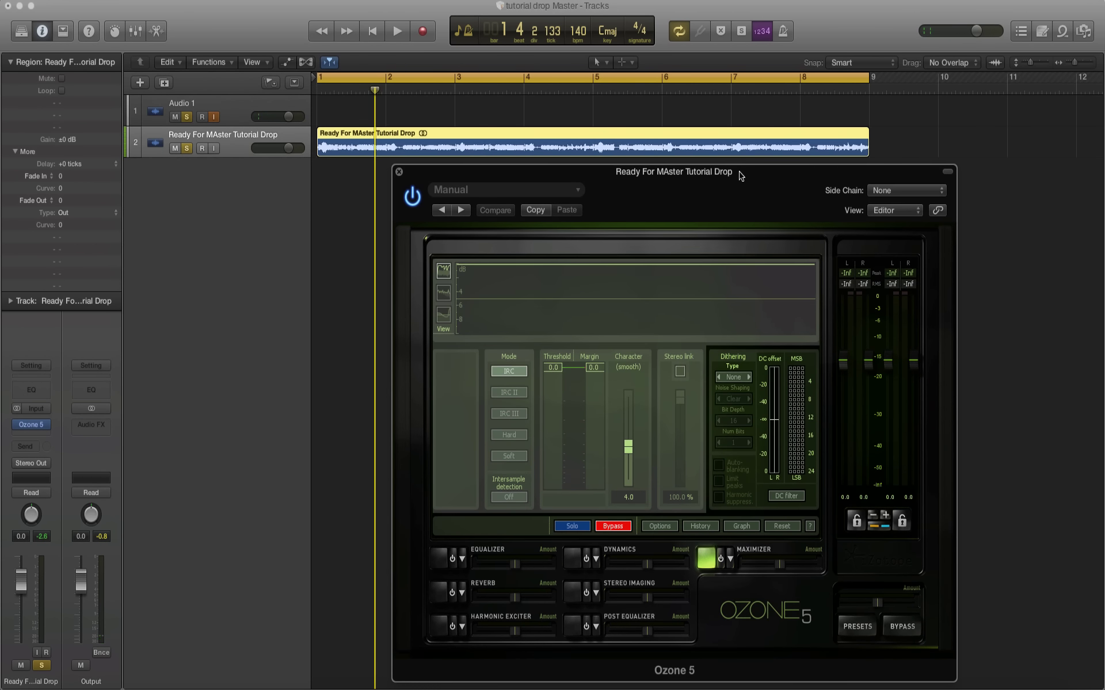
{"action": "left_click", "coordinate": [586, 558]}
{"action": "left_click", "coordinate": [572, 557]}
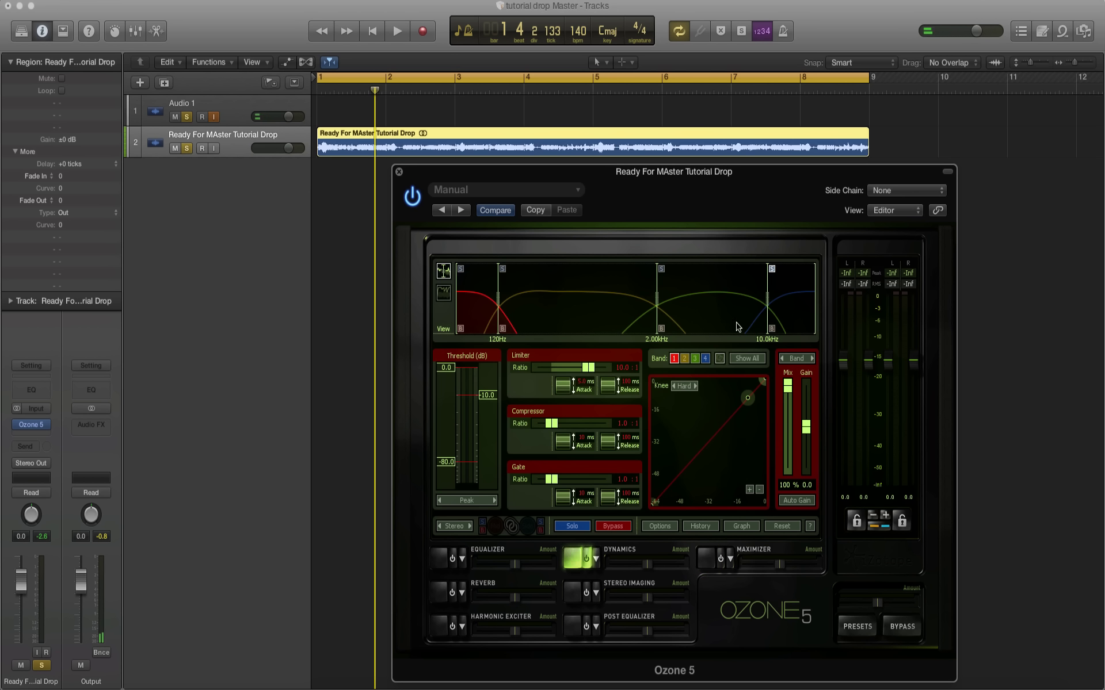
Audition band 4's threshold between -16.8 and -20.2 dB, settling near -19.8 dB.
{"action": "left_click", "coordinate": [705, 359]}
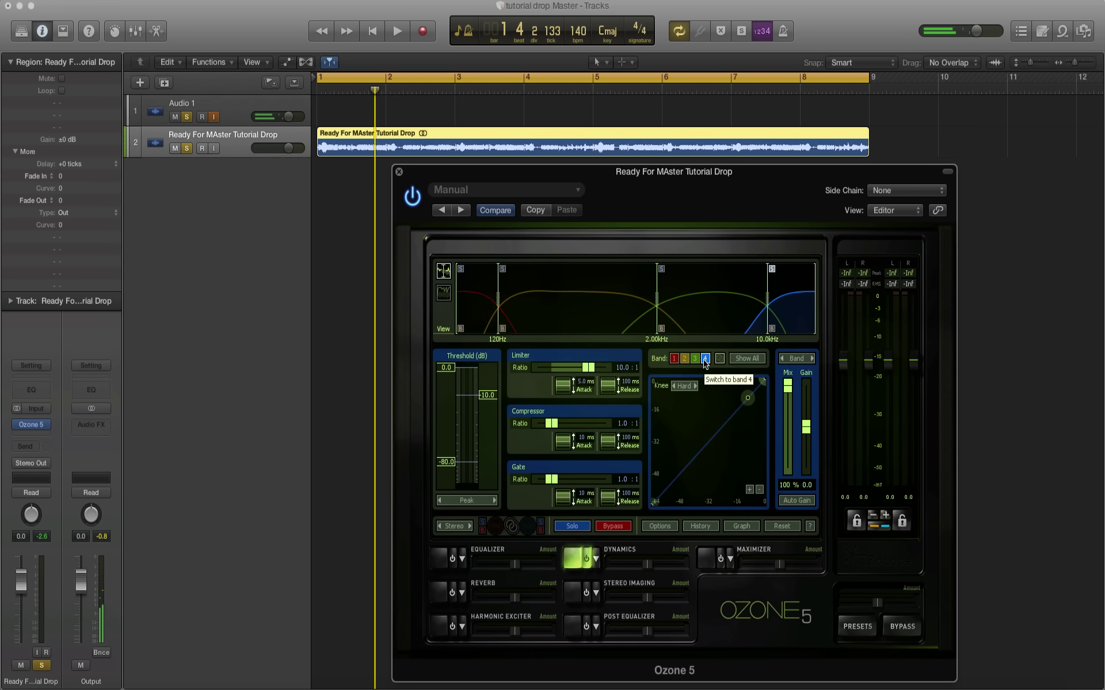
{"action": "key", "text": "space"}
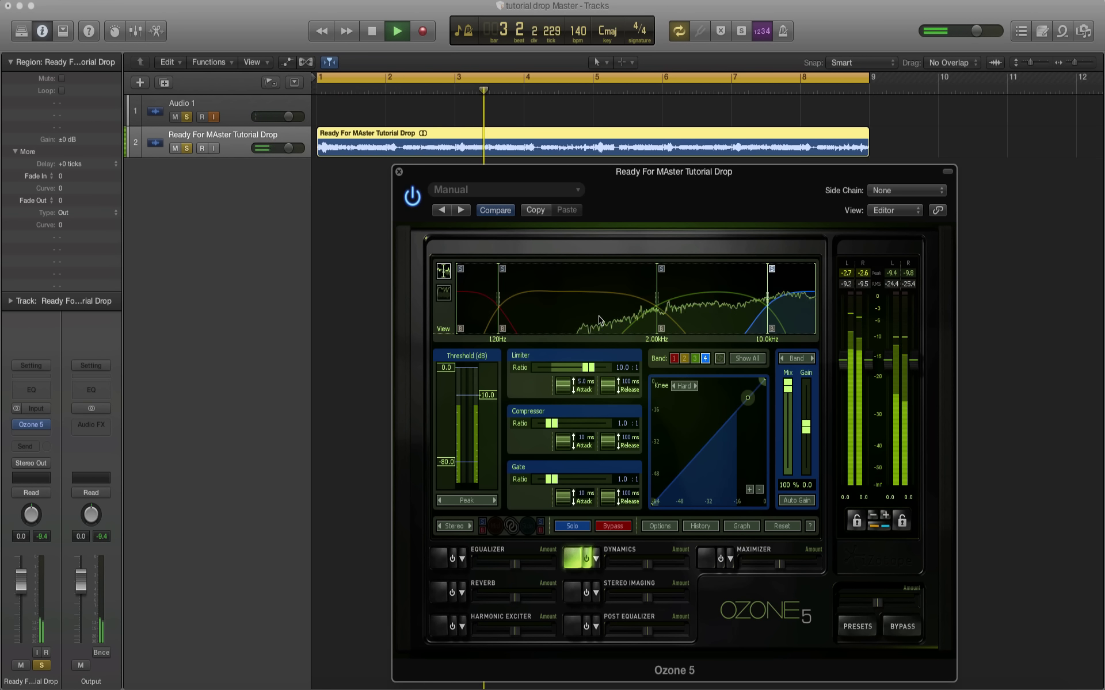
{"action": "key", "text": "space"}
{"action": "left_click_drag", "start_coordinate": [486, 398], "coordinate": [488, 415]}
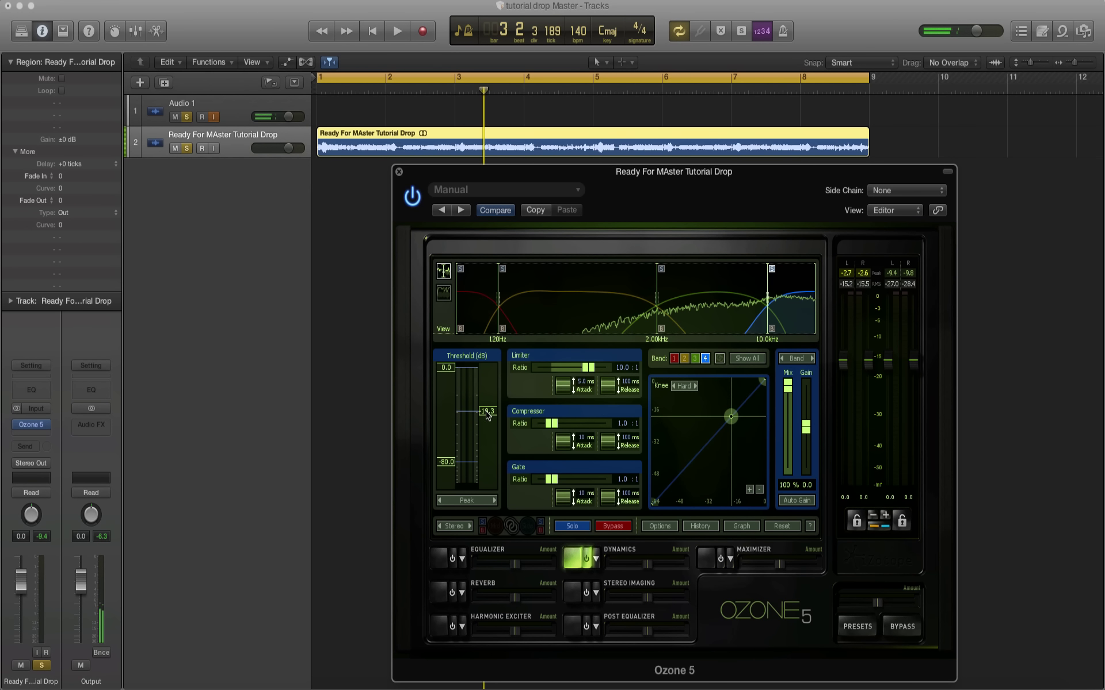
{"action": "mouse_move", "coordinate": [486, 415]}
{"action": "left_mouse_down"}
{"action": "mouse_move", "coordinate": [486, 394]}
{"action": "mouse_move", "coordinate": [485, 416]}
{"action": "left_mouse_up"}
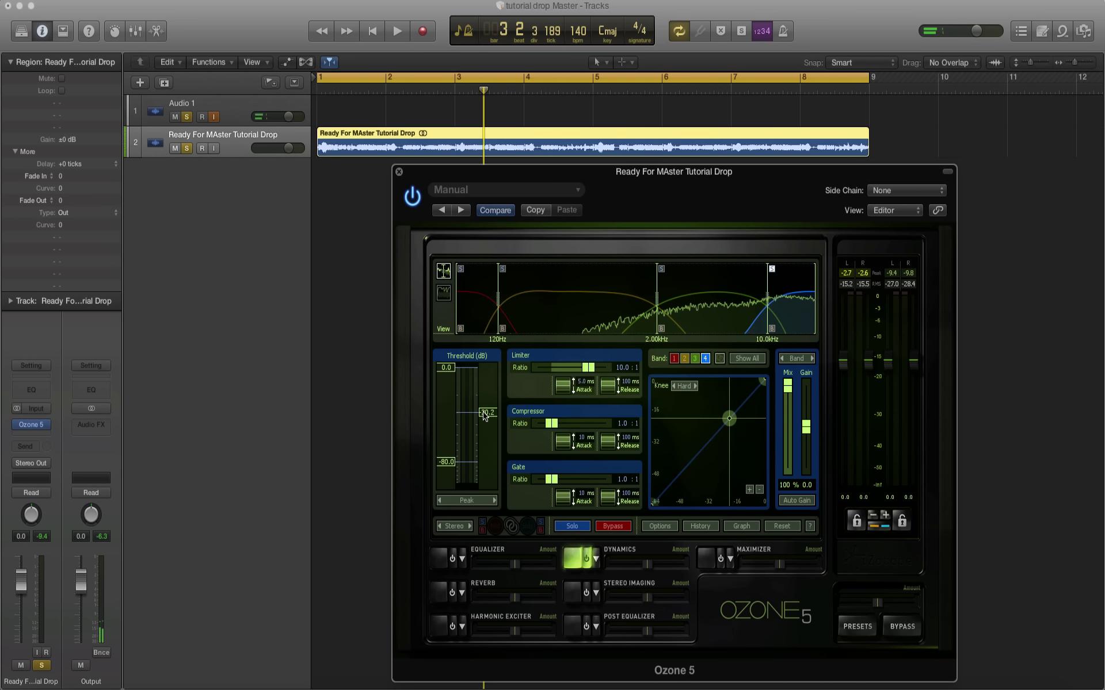
{"action": "key", "text": "space"}
{"action": "left_click_drag", "start_coordinate": [484, 416], "coordinate": [485, 411]}
{"action": "key", "text": "space"}
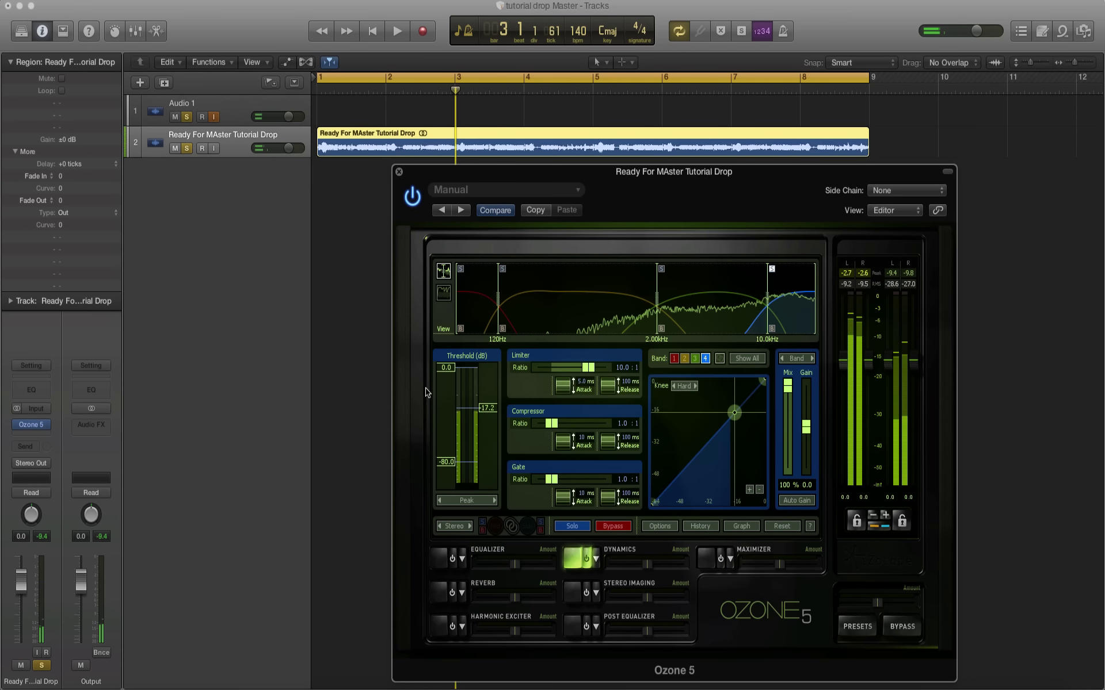
{"action": "left_click_drag", "start_coordinate": [486, 411], "coordinate": [484, 414]}
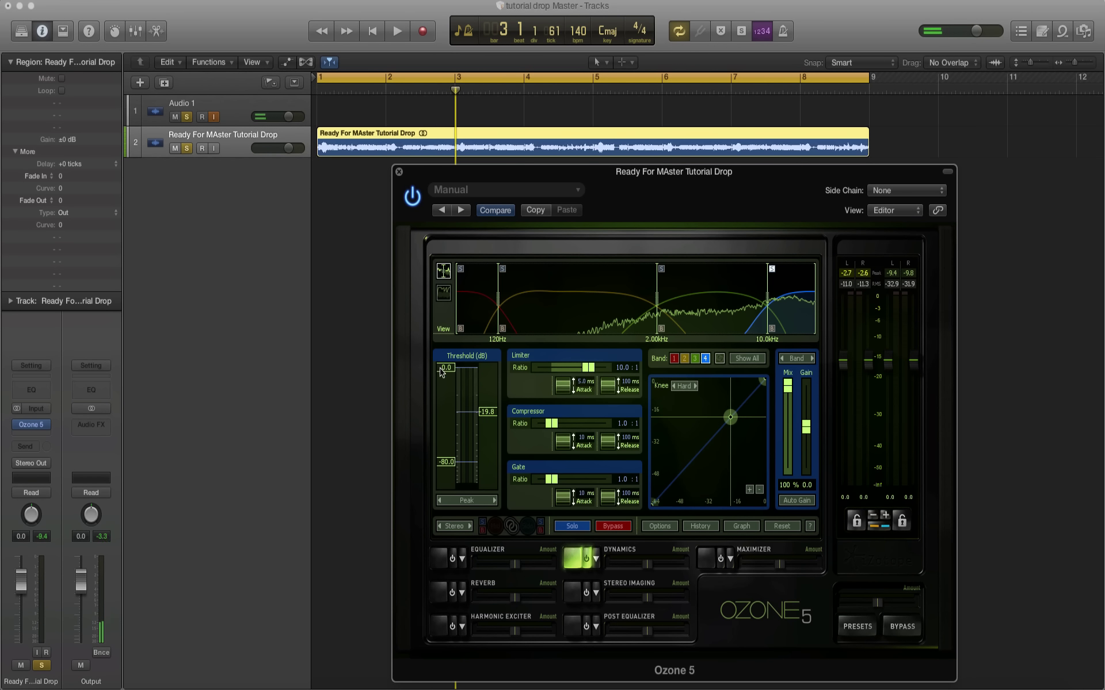
Lower band 4's upper threshold to -11.7 dB, raise its ratio, and nudge threshold to -19.3 dB.
{"action": "left_click_drag", "start_coordinate": [441, 372], "coordinate": [443, 406]}
{"action": "key", "text": "space"}
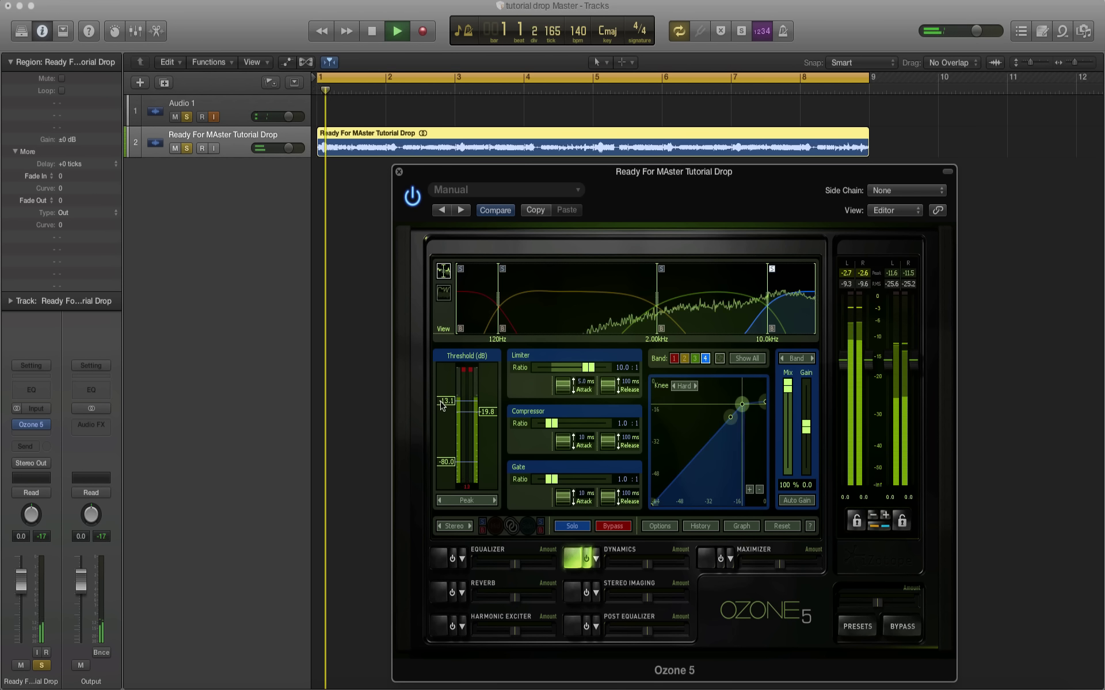
{"action": "key", "text": "space"}
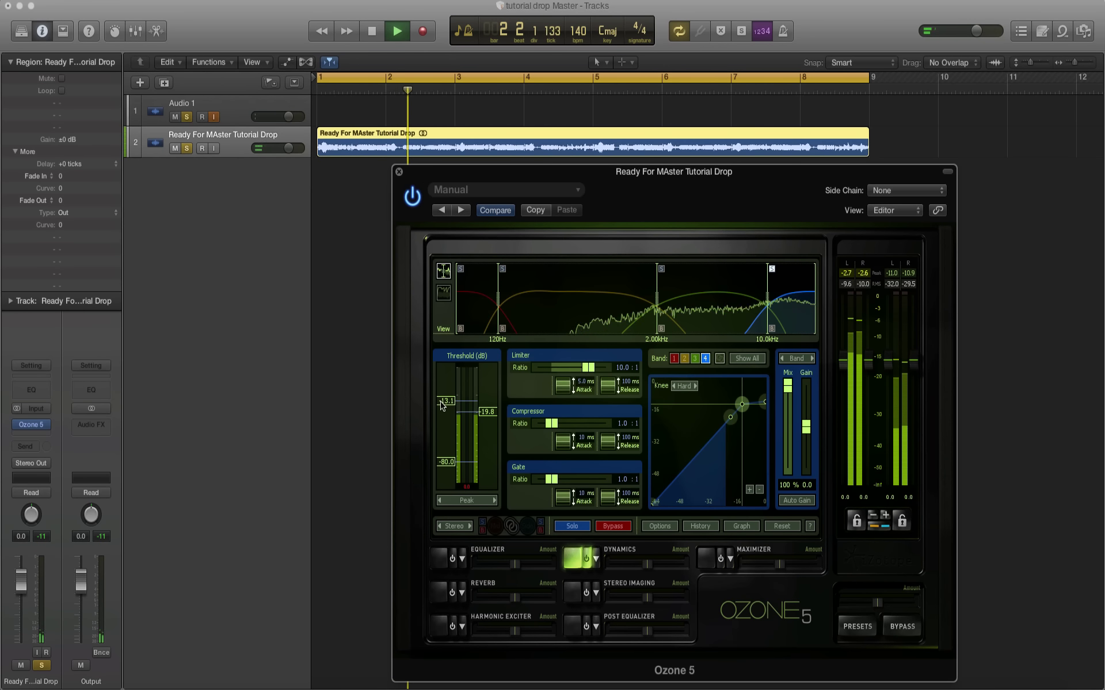
{"action": "left_click", "coordinate": [582, 424]}
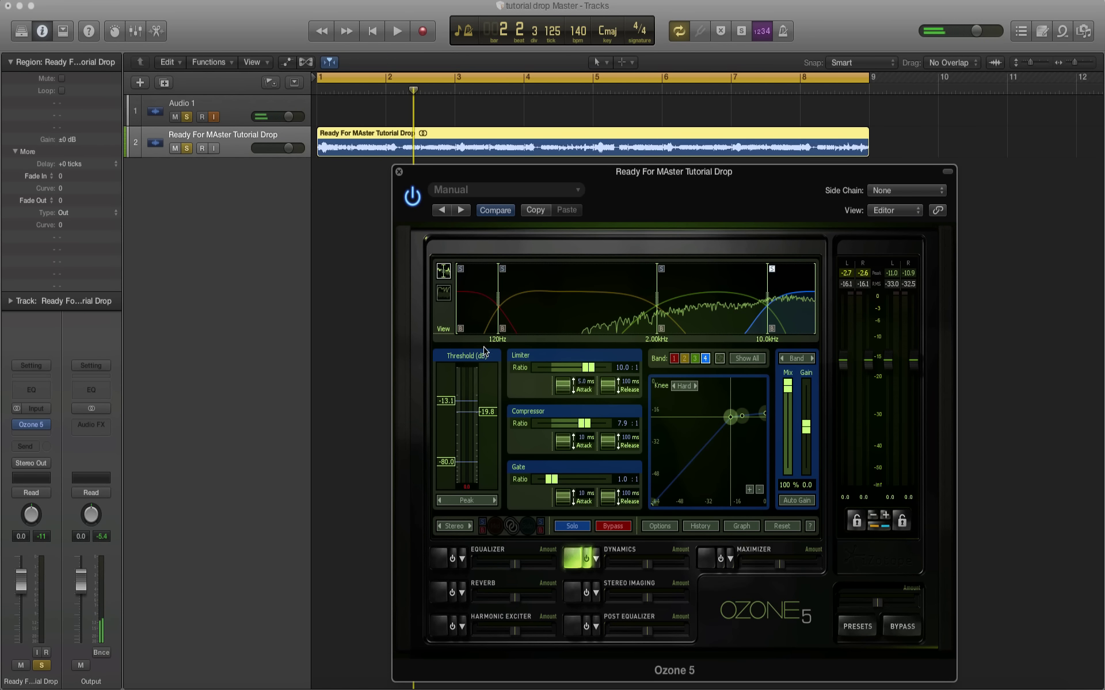
{"action": "key", "text": "space"}
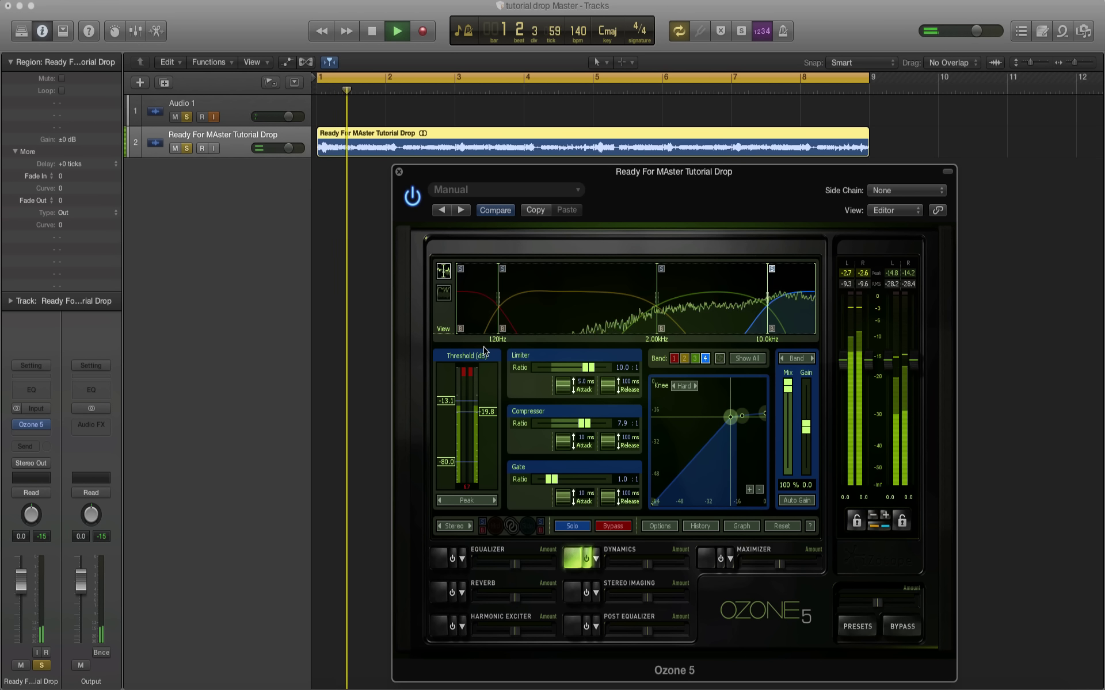
{"action": "key", "text": "space"}
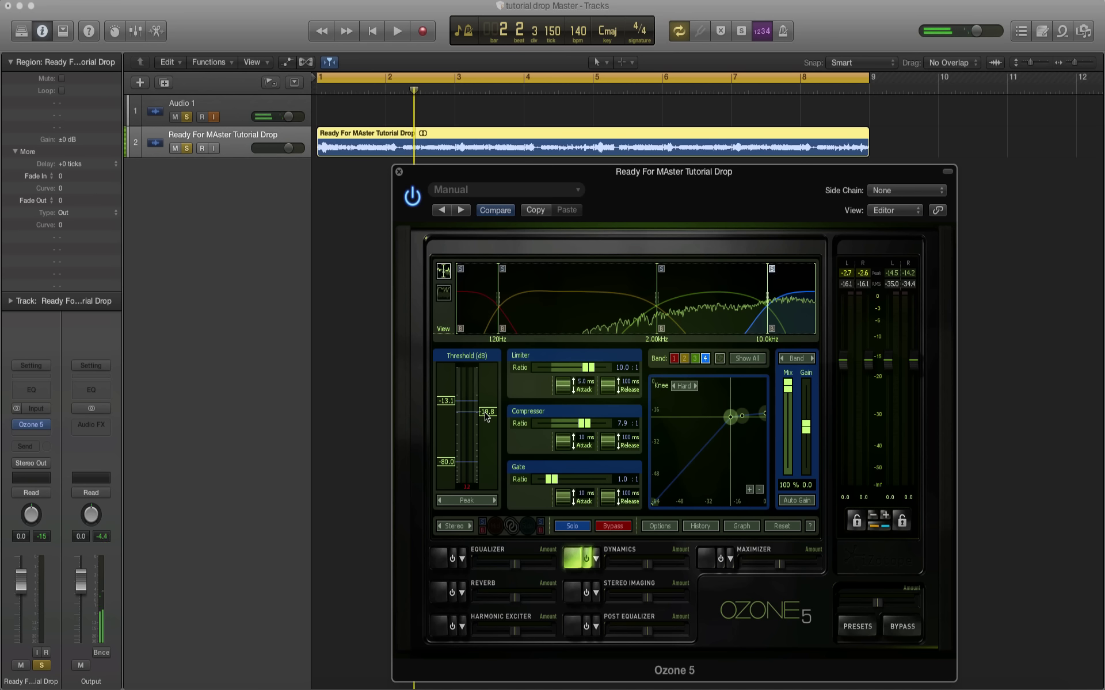
{"action": "left_click_drag", "start_coordinate": [485, 414], "coordinate": [481, 414]}
{"action": "key", "text": "space"}
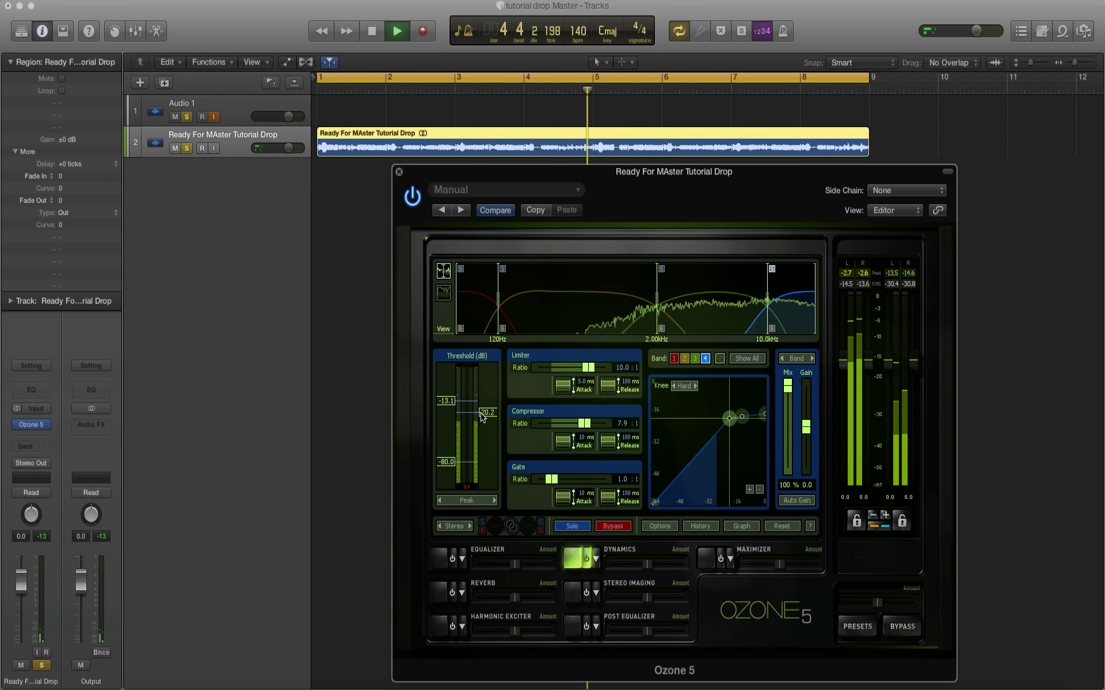
{"action": "key", "text": "space"}
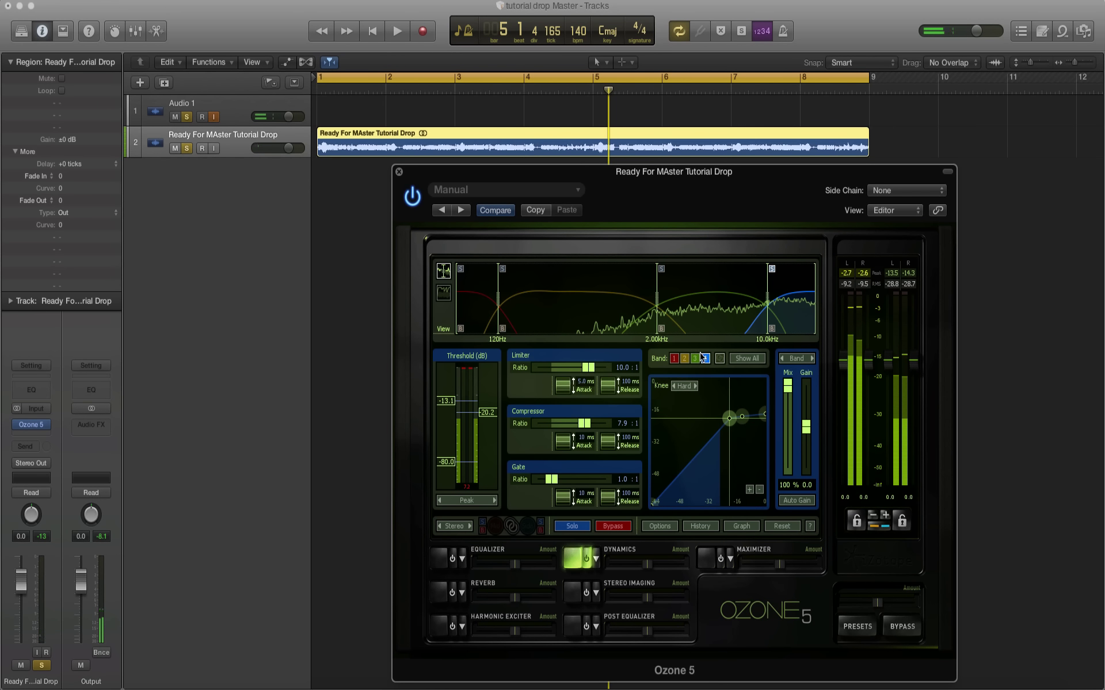
Select band 3, lower Audio 1's volume slightly, and reselect the Ready For MAster Tutorial Drop track.
{"action": "left_click", "coordinate": [737, 315]}
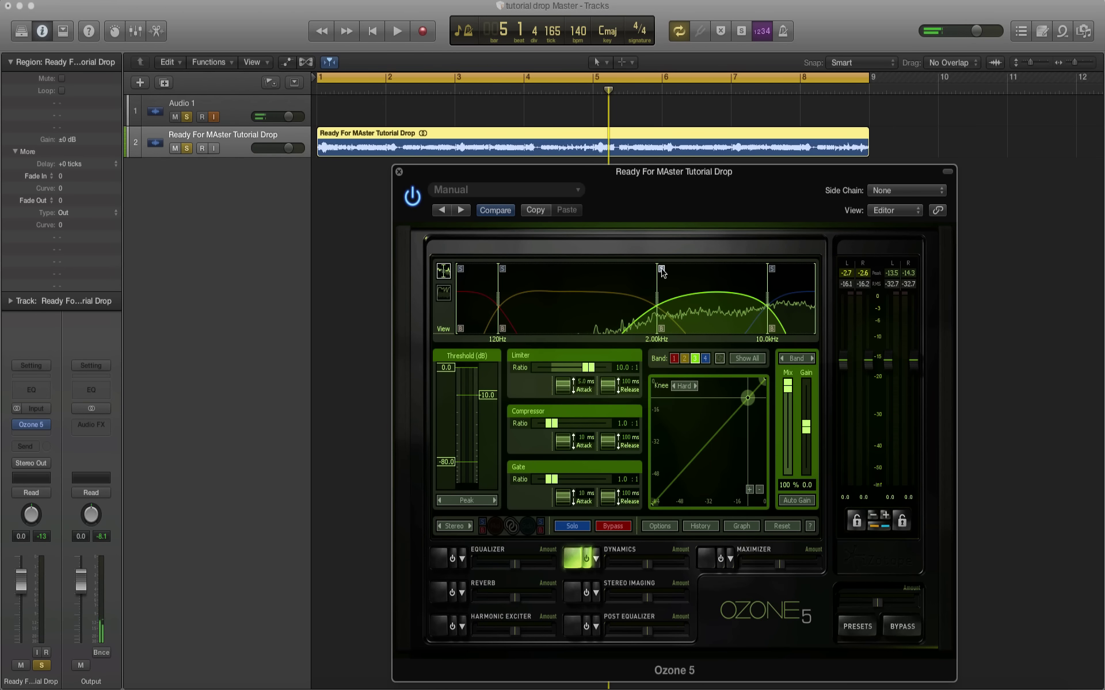
{"action": "left_click_drag", "start_coordinate": [292, 119], "coordinate": [273, 121]}
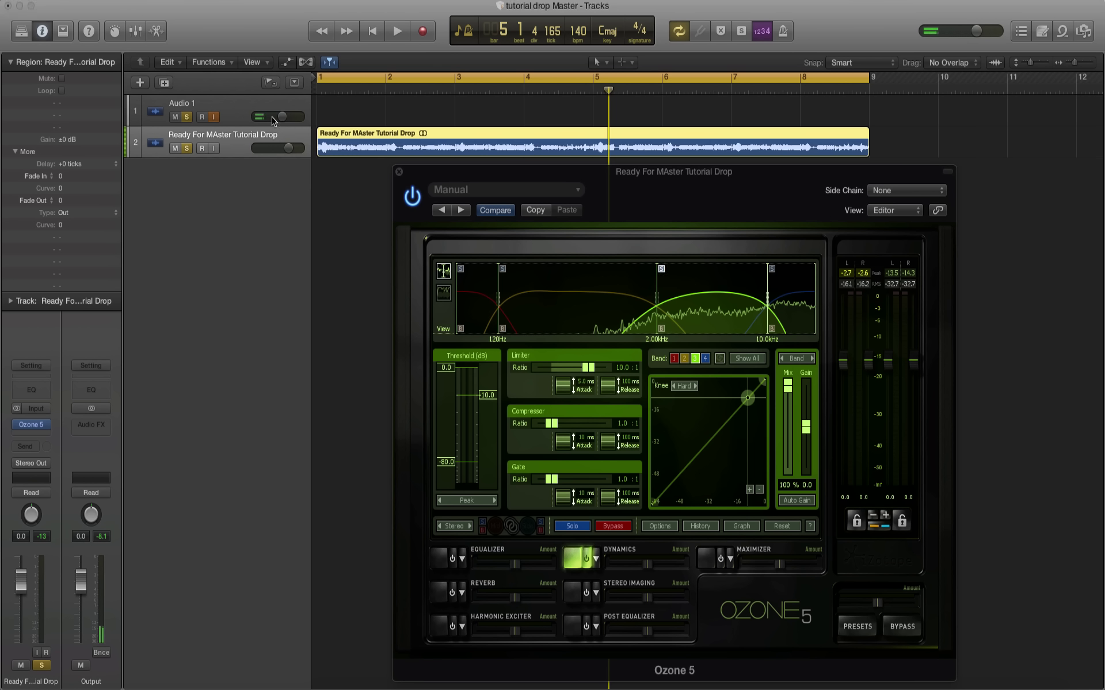
{"action": "left_click", "coordinate": [232, 122]}
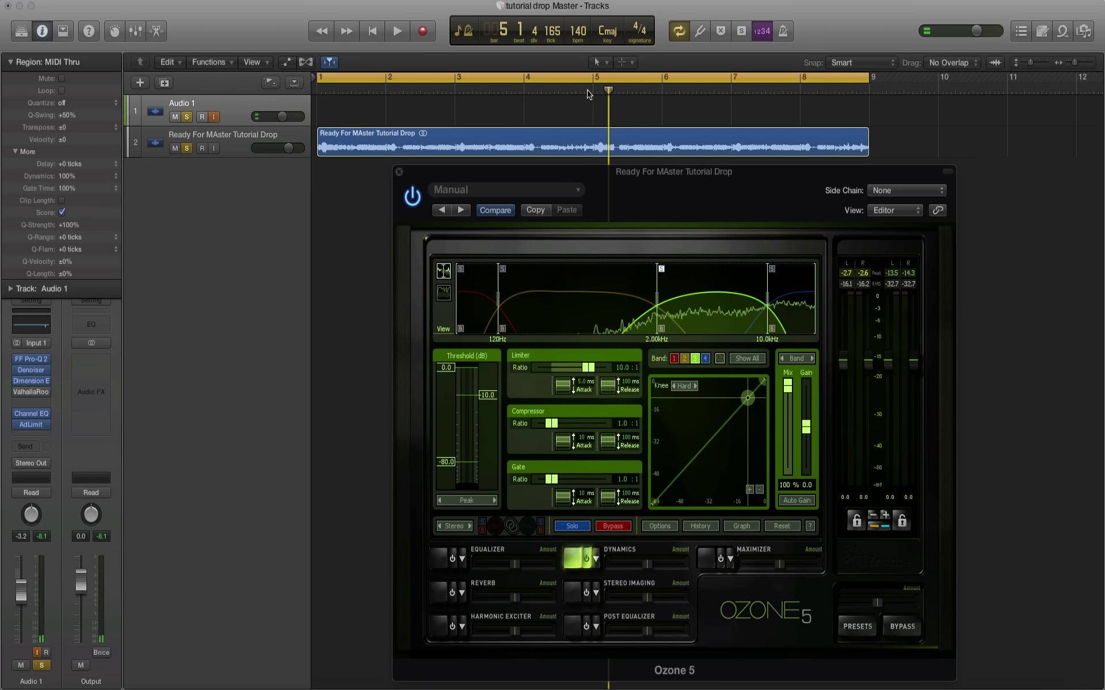
{"action": "left_click", "coordinate": [243, 140]}
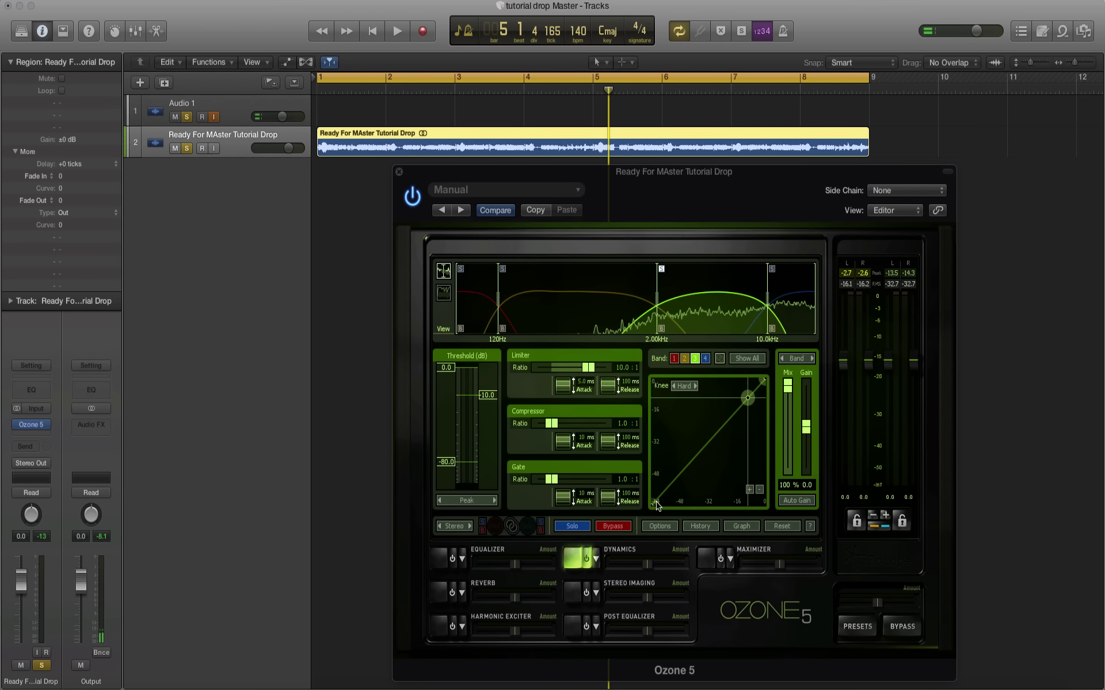
{"action": "key", "text": "Return"}
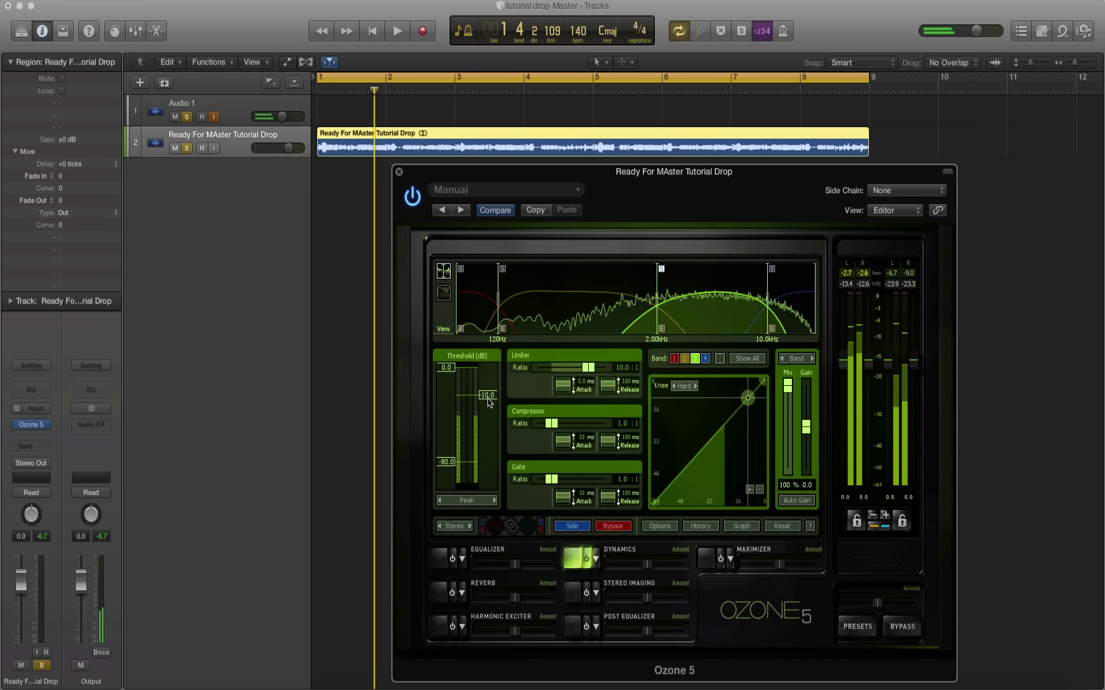
Set band 3's thresholds to -12.7 and -16.8 dB with a ratio of about 4.1:1.
{"action": "left_click_drag", "start_coordinate": [494, 406], "coordinate": [493, 424]}
{"action": "left_click_drag", "start_coordinate": [450, 368], "coordinate": [449, 402]}
{"action": "key", "text": "space"}
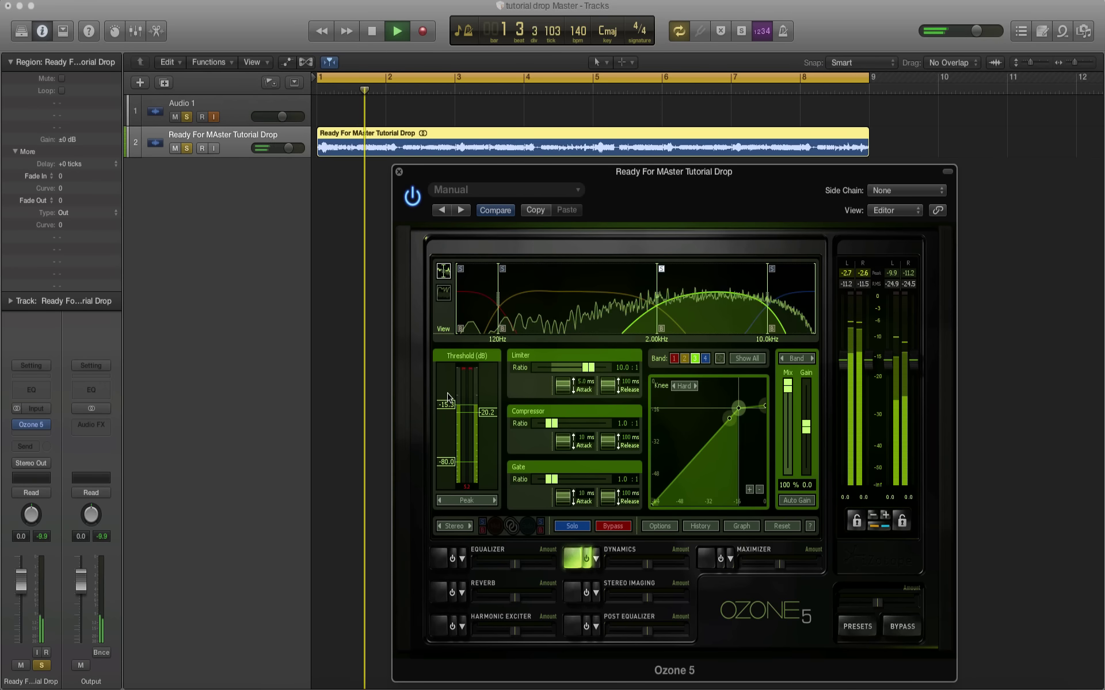
{"action": "left_click_drag", "start_coordinate": [486, 412], "coordinate": [449, 401]}
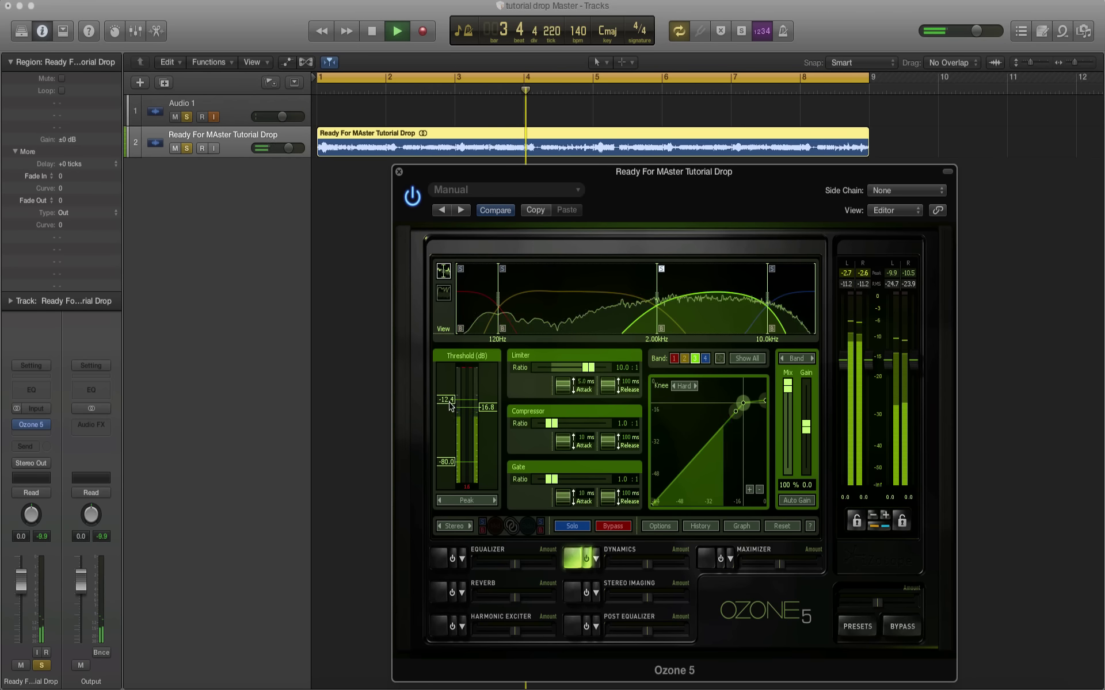
{"action": "key", "text": "space"}
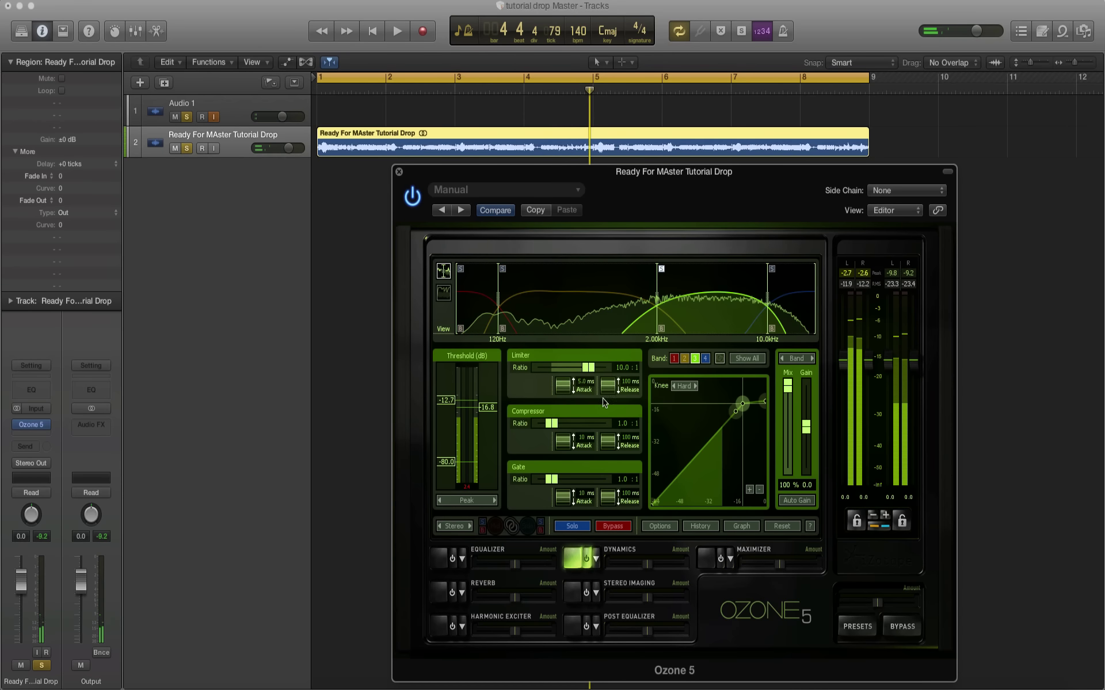
{"action": "left_click_drag", "start_coordinate": [571, 424], "coordinate": [572, 423]}
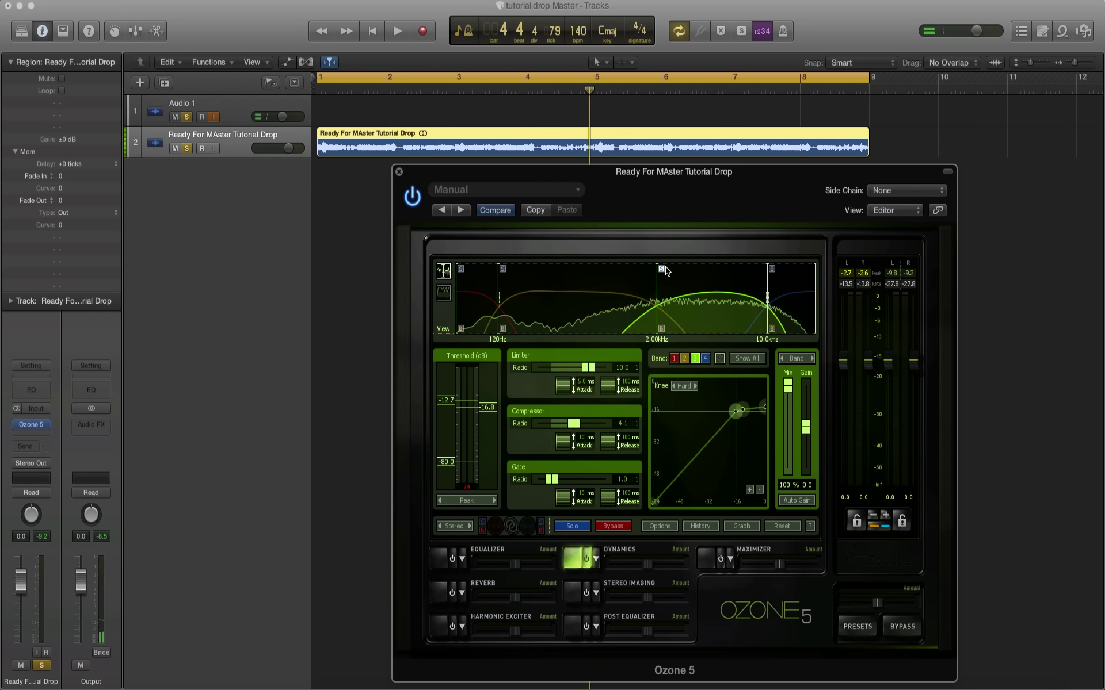
Give band 2 a 1.8:1 ratio and lower its thresholds to around -13.4 dB.
{"action": "left_click", "coordinate": [684, 358]}
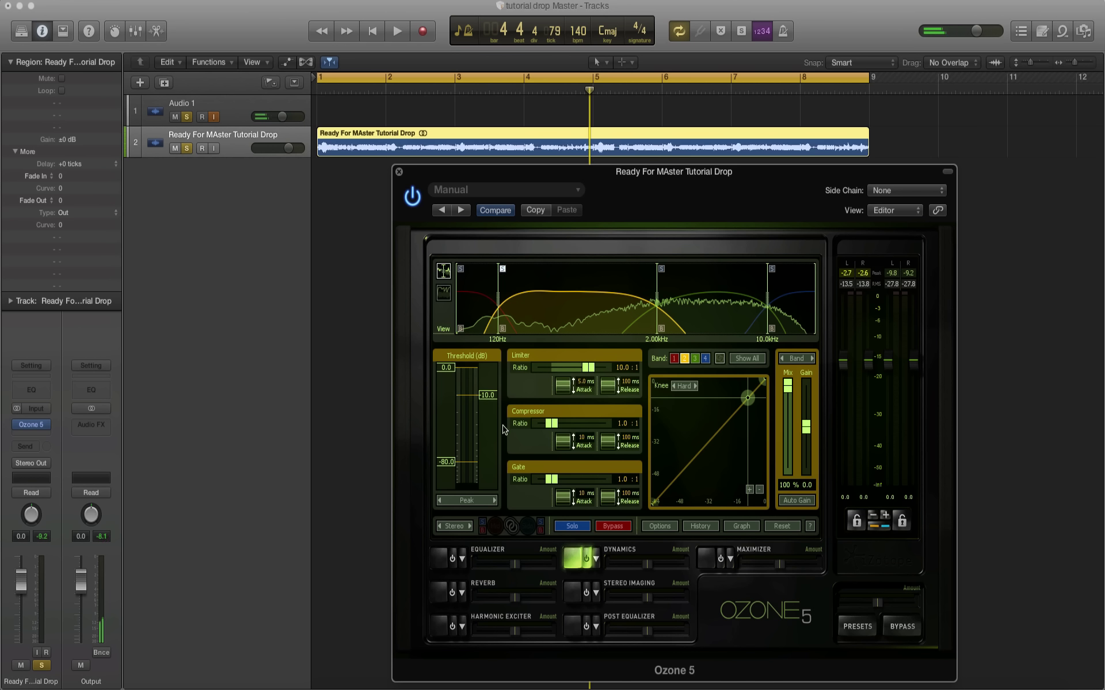
{"action": "left_click_drag", "start_coordinate": [560, 429], "coordinate": [565, 429]}
{"action": "key", "text": "space"}
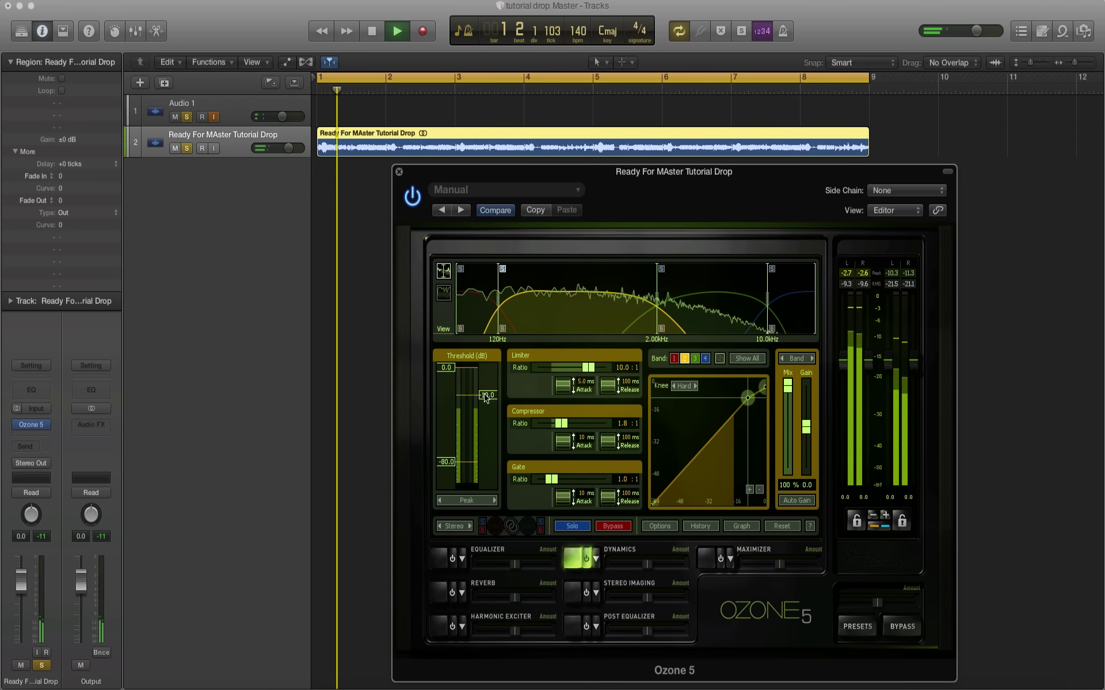
{"action": "left_click_drag", "start_coordinate": [488, 396], "coordinate": [487, 410]}
{"action": "left_click_drag", "start_coordinate": [446, 367], "coordinate": [488, 407]}
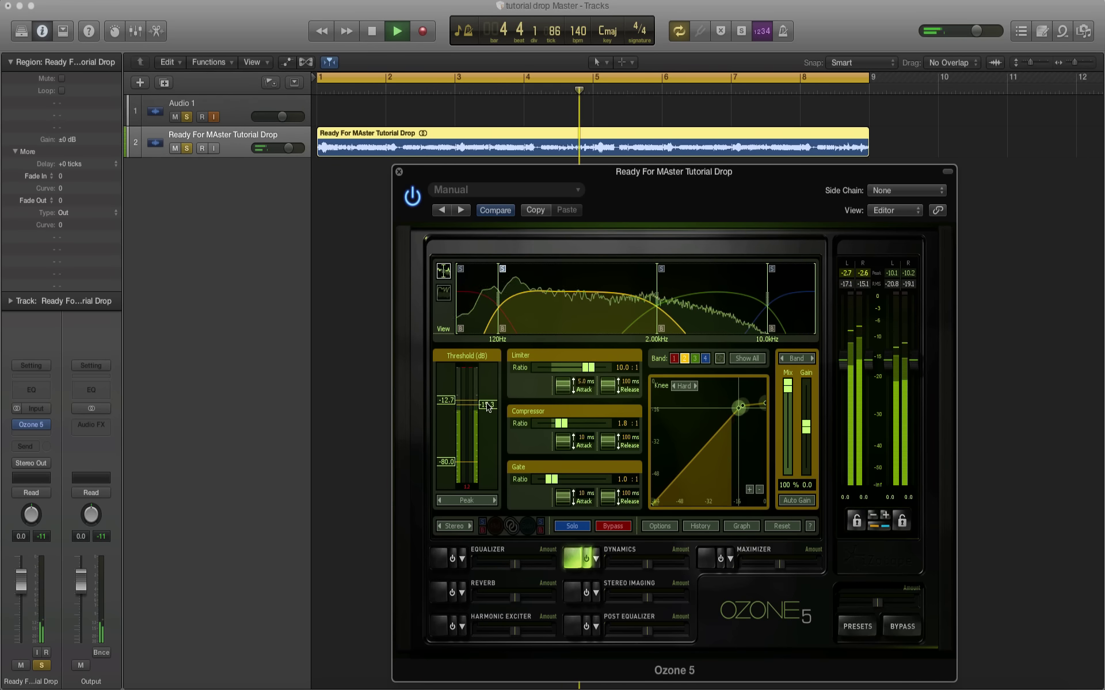
{"action": "key", "text": "space"}
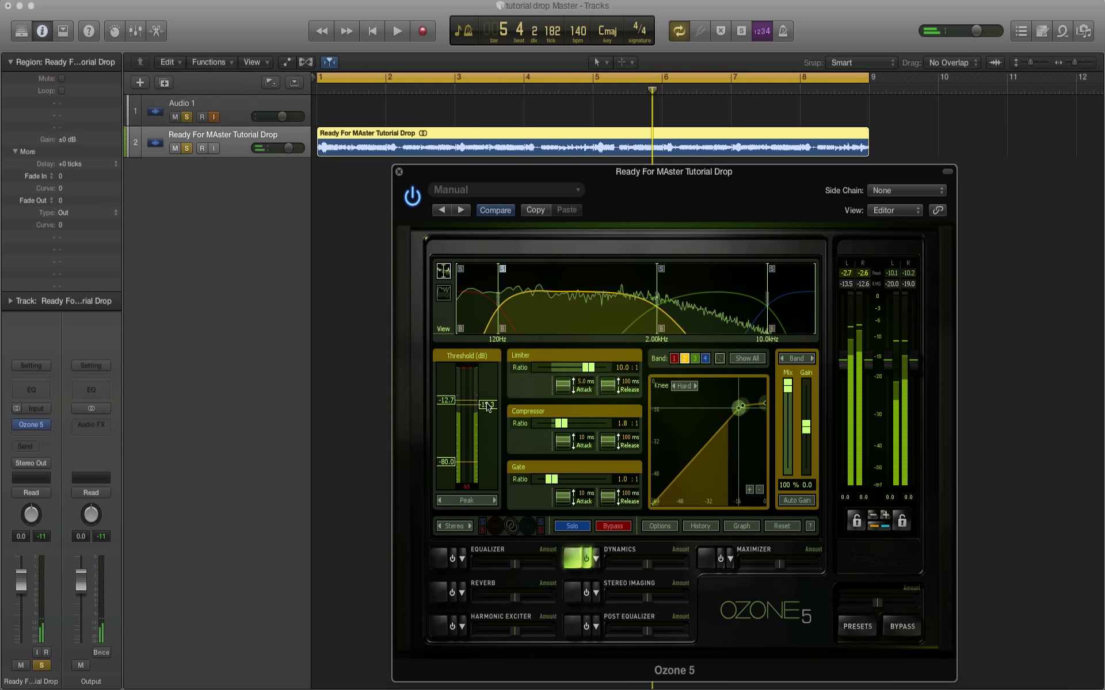
Give band 1 an 8.8:1 ratio and lower its thresholds to about -15.3 and -13.8 dB.
{"action": "left_click", "coordinate": [466, 271]}
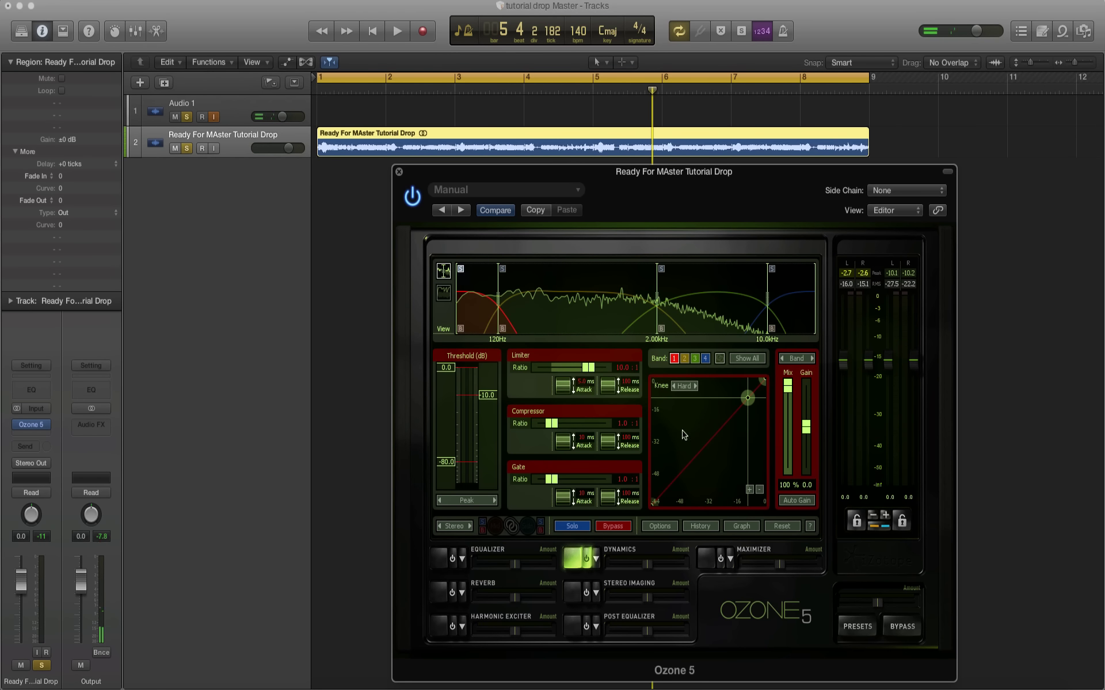
{"action": "left_click_drag", "start_coordinate": [581, 418], "coordinate": [586, 426]}
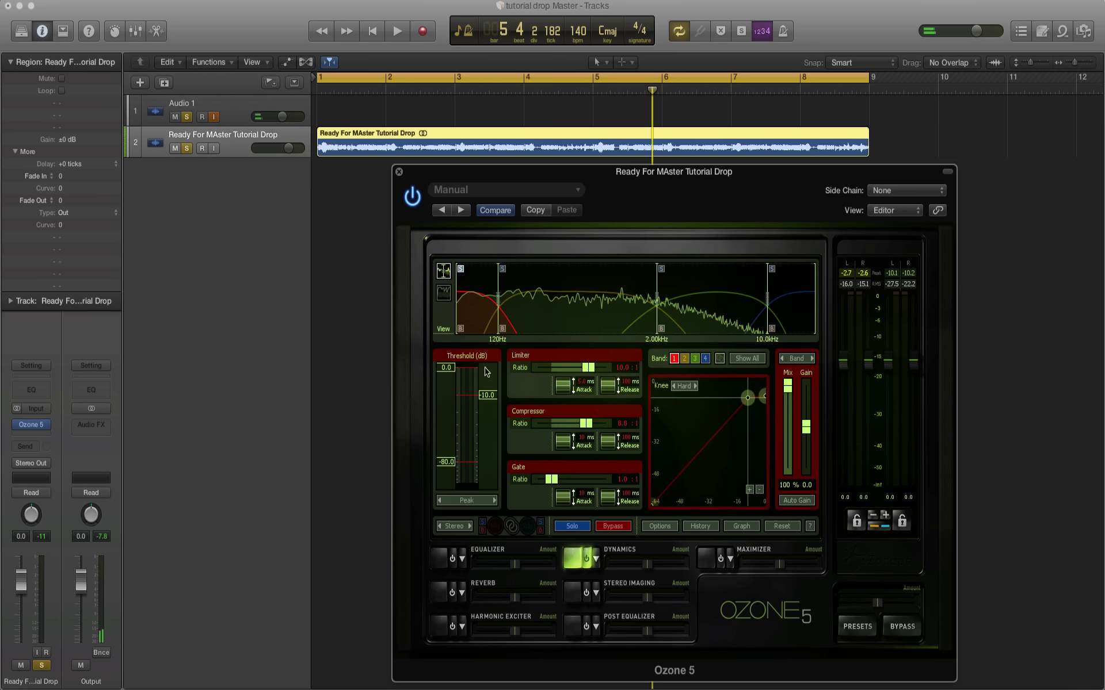
{"action": "key", "text": "space"}
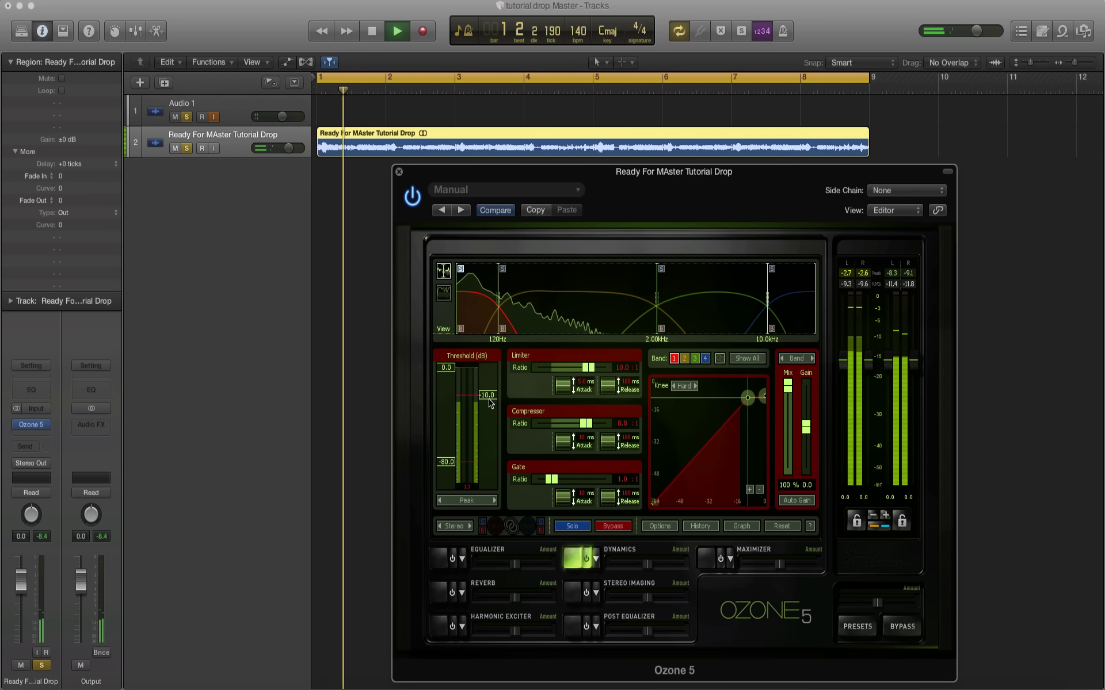
{"action": "left_click_drag", "start_coordinate": [499, 394], "coordinate": [488, 419]}
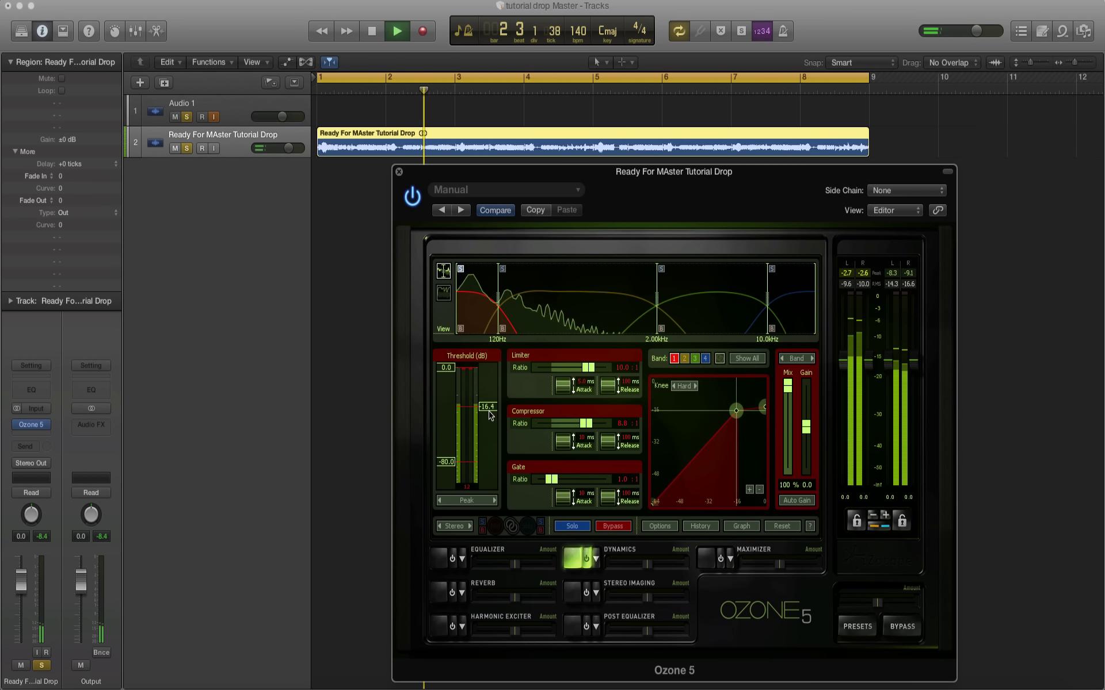
{"action": "left_click_drag", "start_coordinate": [446, 368], "coordinate": [443, 405]}
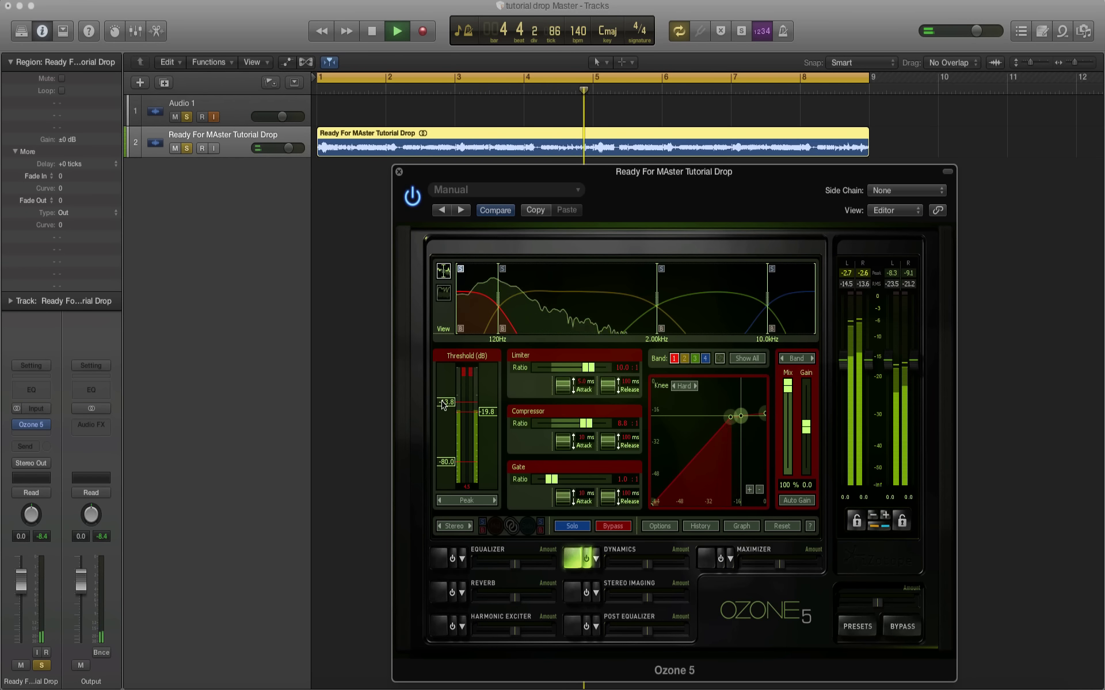
{"action": "key", "text": "space"}
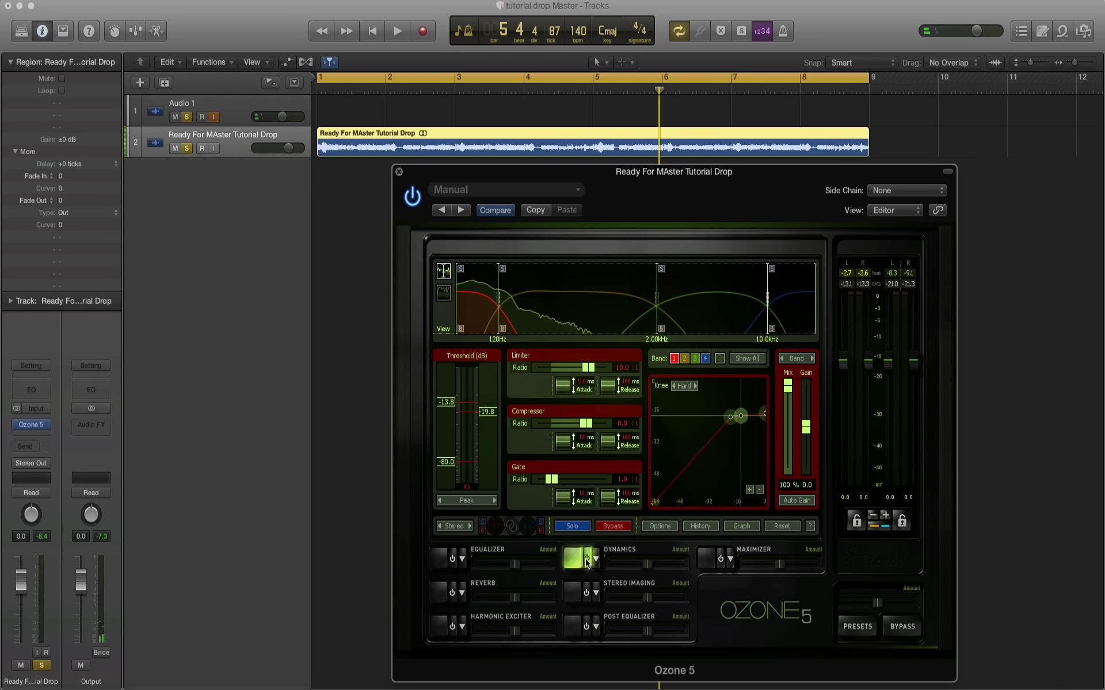
Play the drop, comparing the processed and bypassed sound.
{"action": "key", "text": "space"}
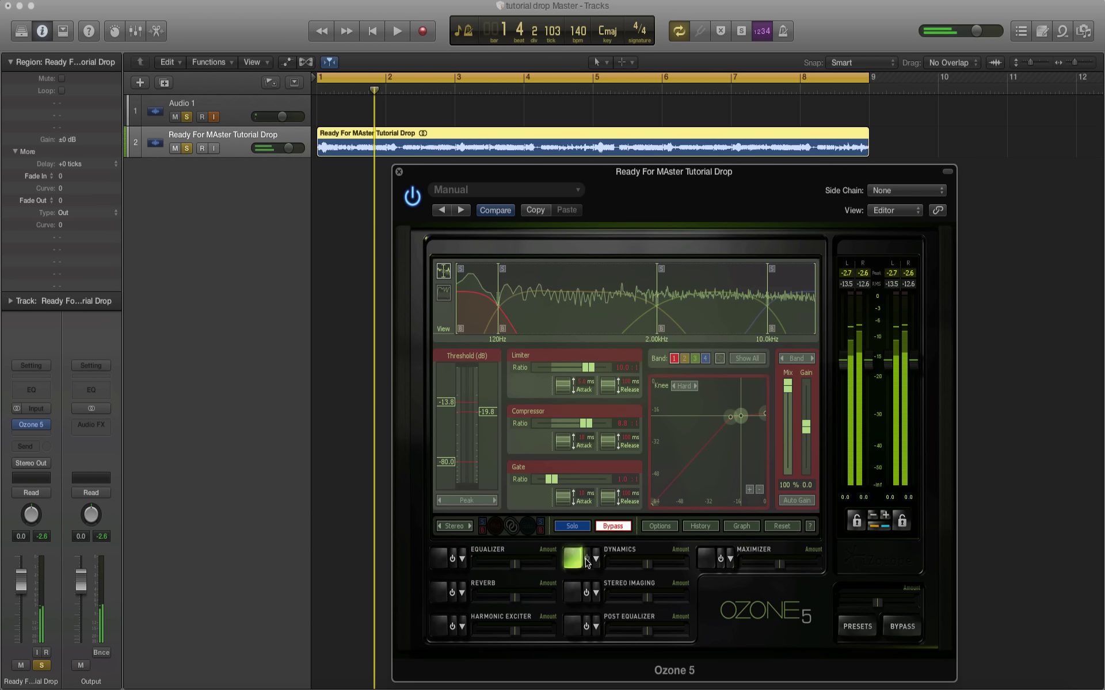
{"action": "key", "text": "space"}
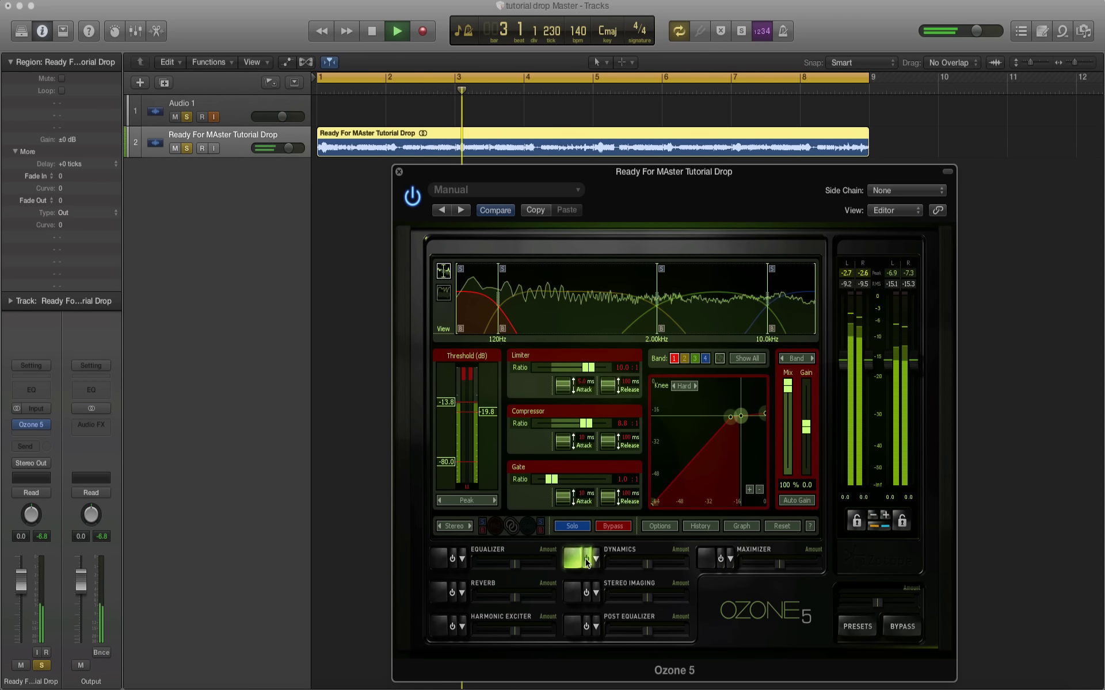
{"action": "key", "text": "space"}
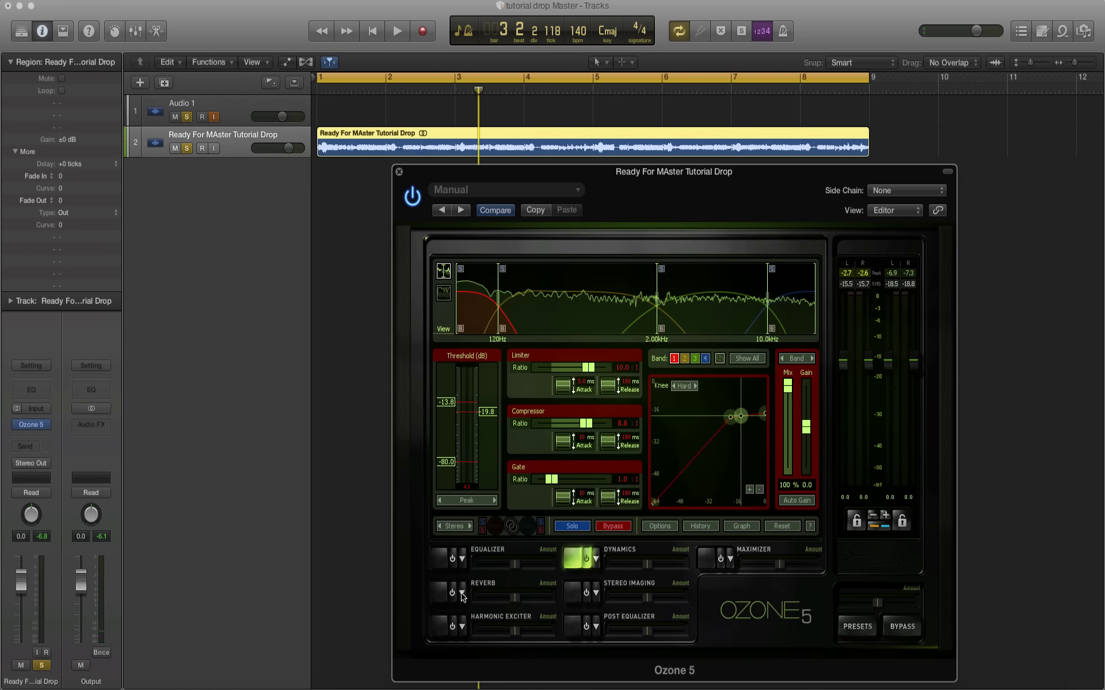
Enable the Equalizer, try mid/side side-channel cuts and boosts, then reset all bands flat.
{"action": "left_click", "coordinate": [452, 558]}
{"action": "left_click", "coordinate": [434, 561]}
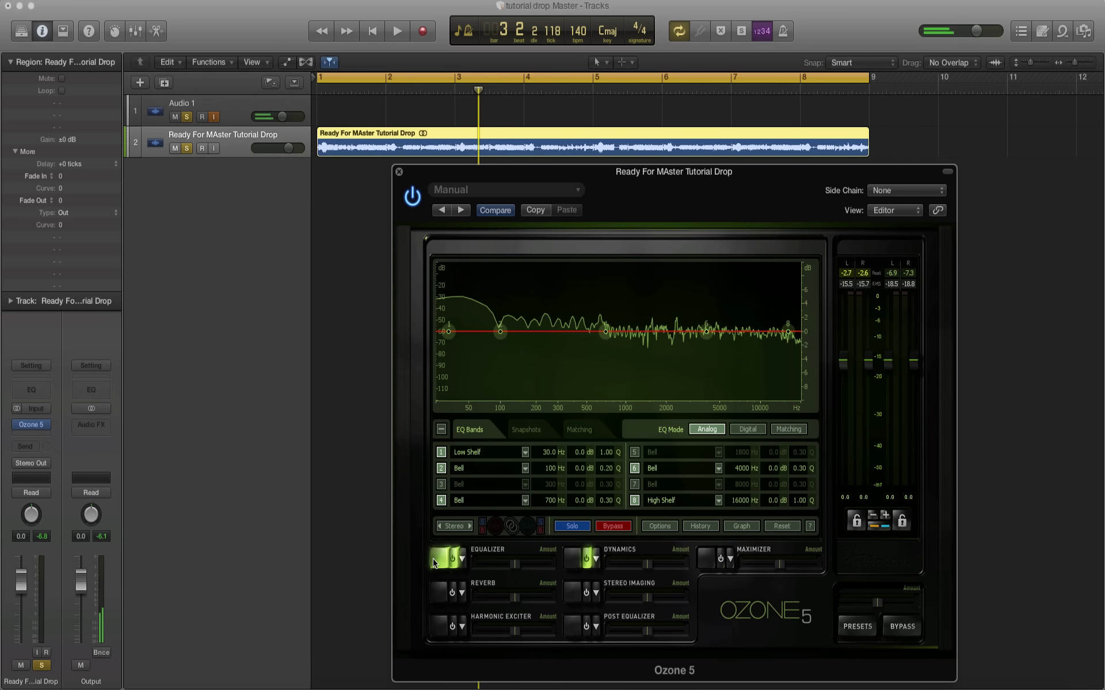
{"action": "left_click", "coordinate": [470, 526]}
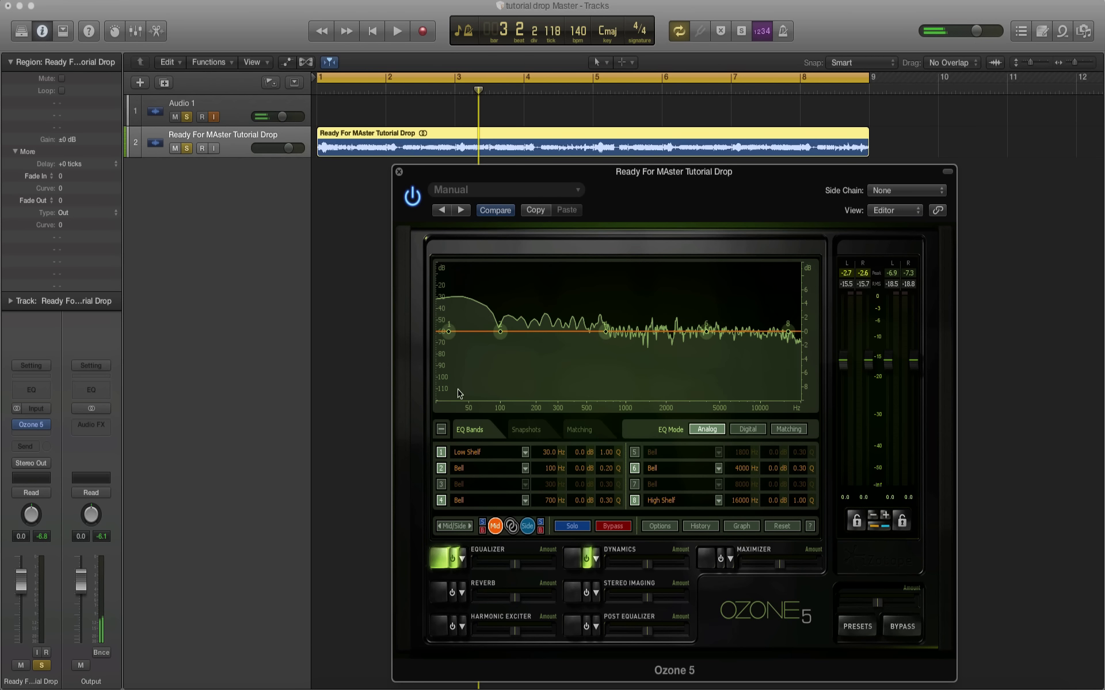
{"action": "left_click", "coordinate": [525, 527]}
{"action": "left_click_drag", "start_coordinate": [448, 332], "coordinate": [502, 396]}
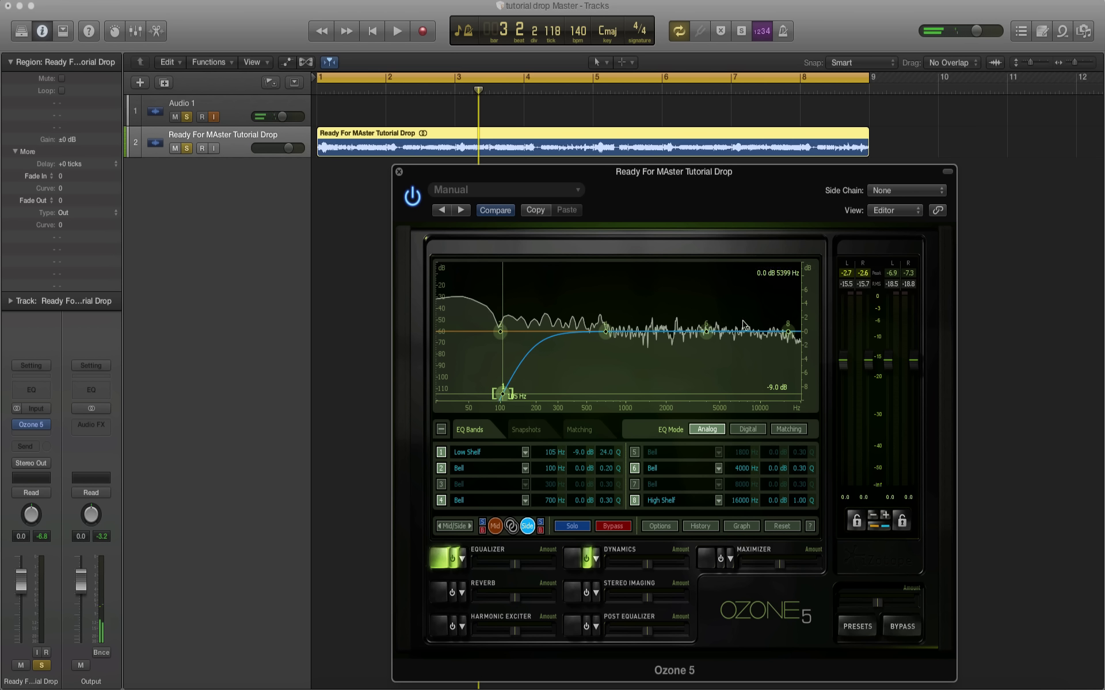
{"action": "mouse_move", "coordinate": [788, 332]}
{"action": "left_mouse_down"}
{"action": "mouse_move", "coordinate": [787, 320]}
{"action": "mouse_move", "coordinate": [763, 322]}
{"action": "mouse_move", "coordinate": [774, 324]}
{"action": "left_mouse_up"}
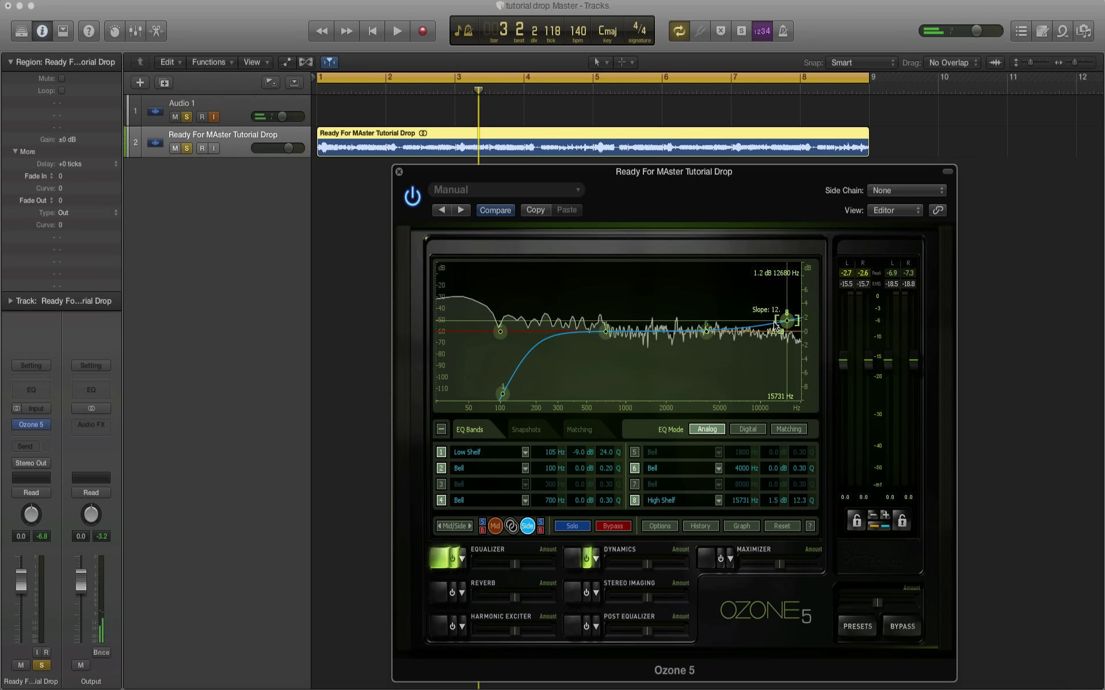
{"action": "left_click", "coordinate": [495, 526]}
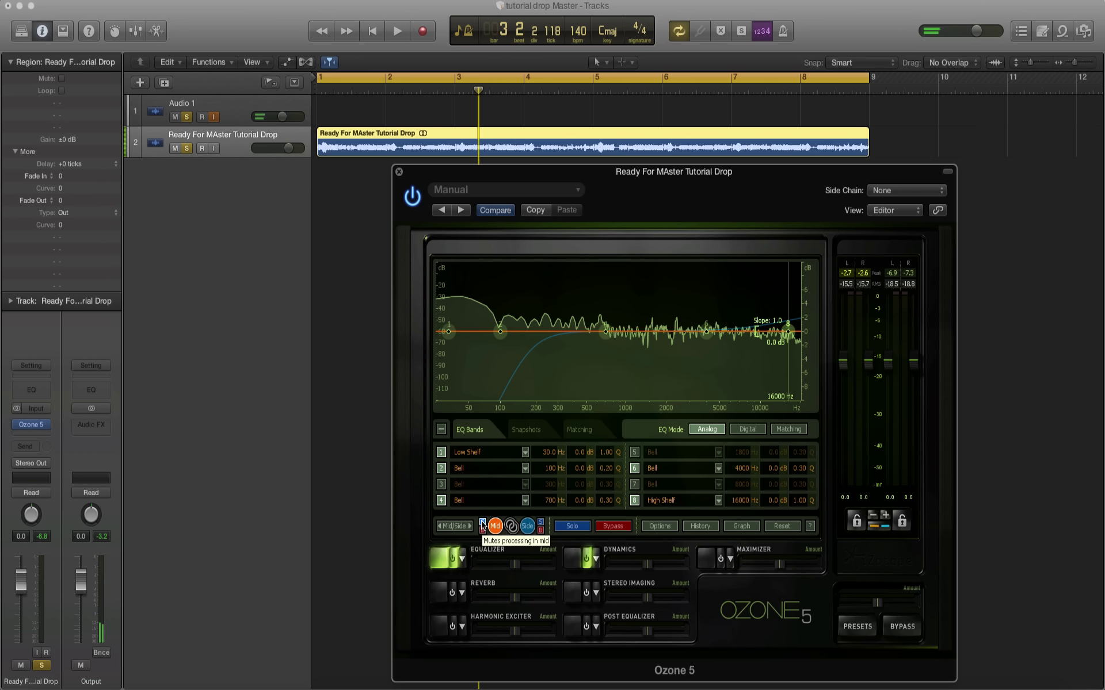
Add a 1.8 dB low shelf at 45.6 Hz and 1.5 dB bell at 3981 Hz, then reduce EQ amount.
{"action": "key", "text": "space"}
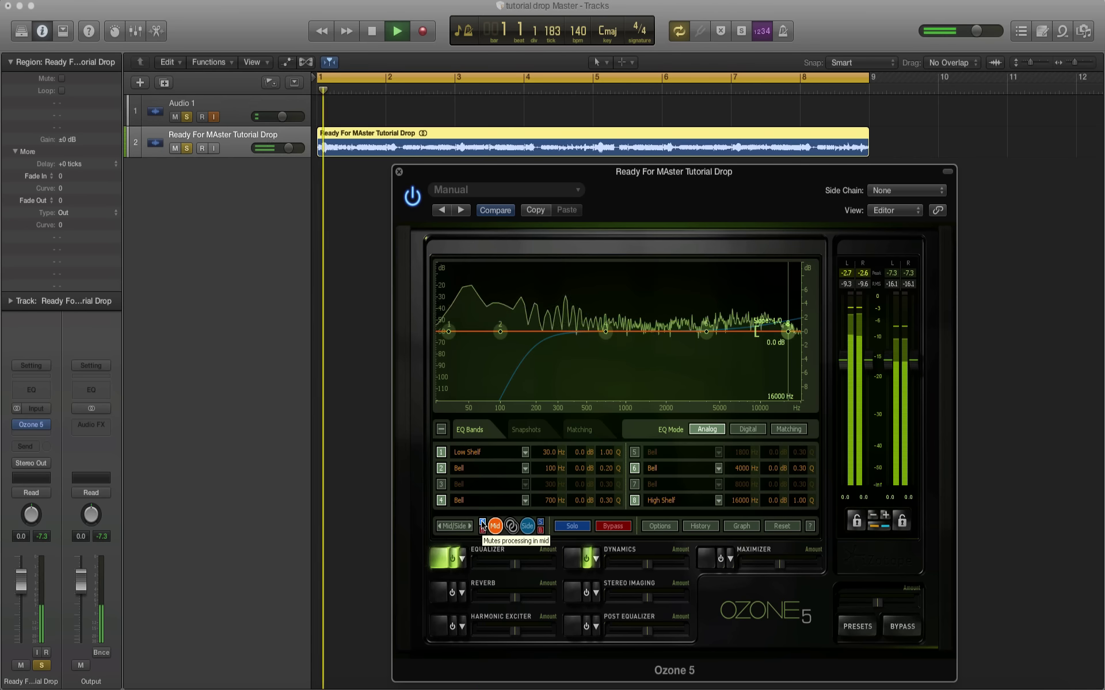
{"action": "mouse_move", "coordinate": [448, 332]}
{"action": "left_mouse_down"}
{"action": "mouse_move", "coordinate": [459, 315]}
{"action": "mouse_move", "coordinate": [469, 324]}
{"action": "left_mouse_up"}
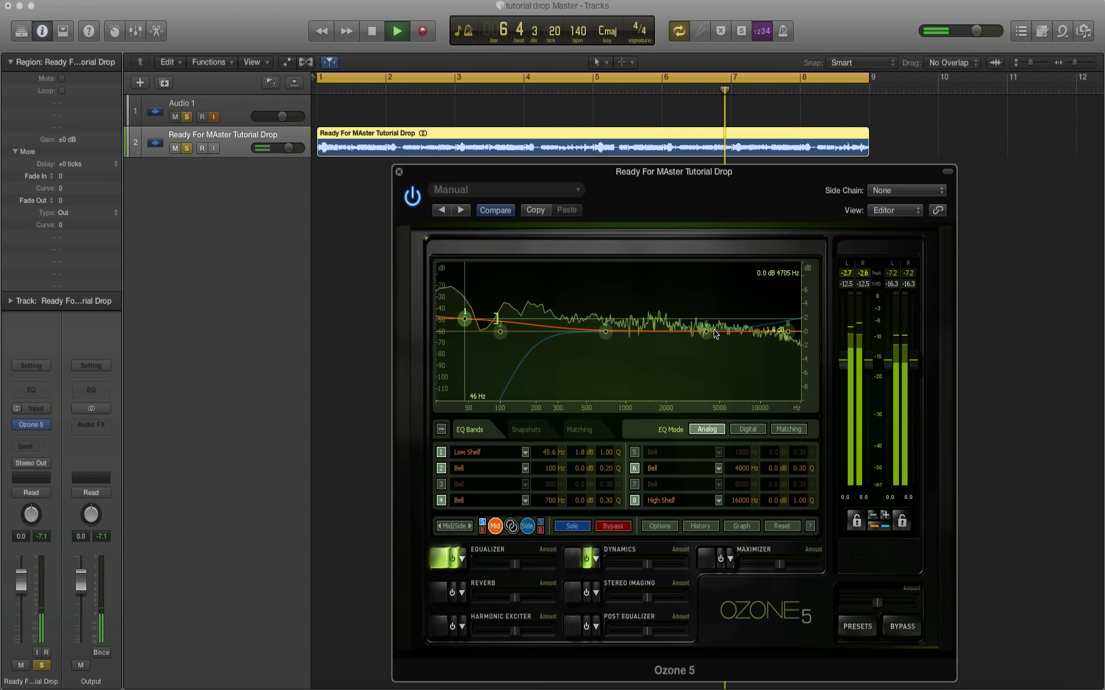
{"action": "left_click_drag", "start_coordinate": [706, 331], "coordinate": [726, 328]}
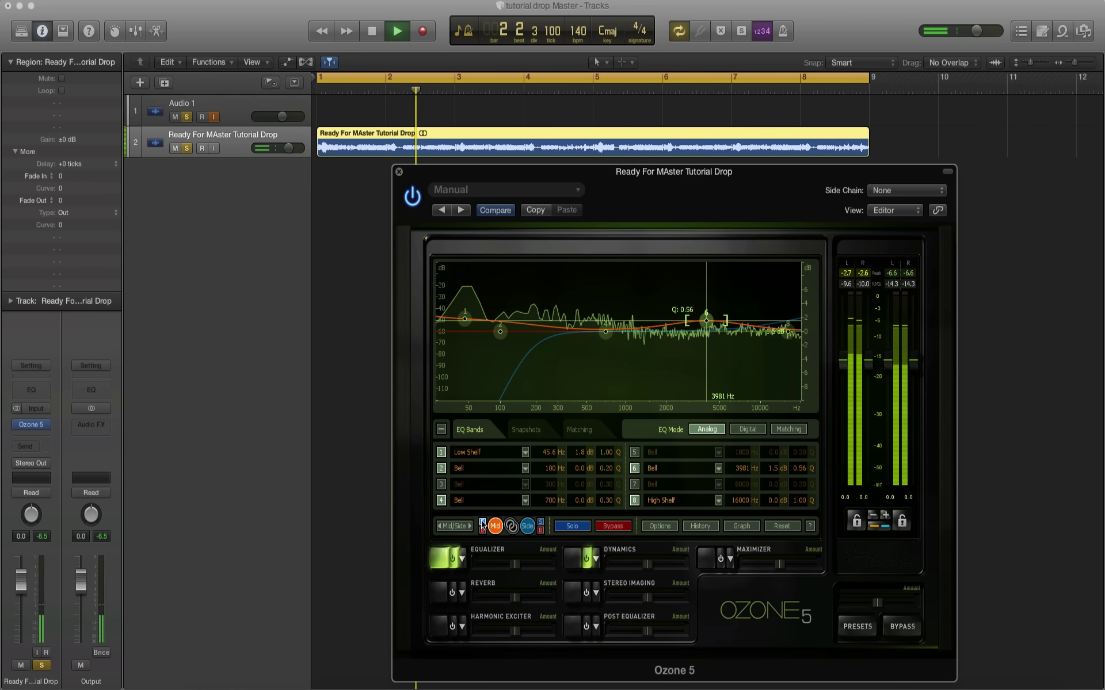
{"action": "left_click", "coordinate": [452, 561]}
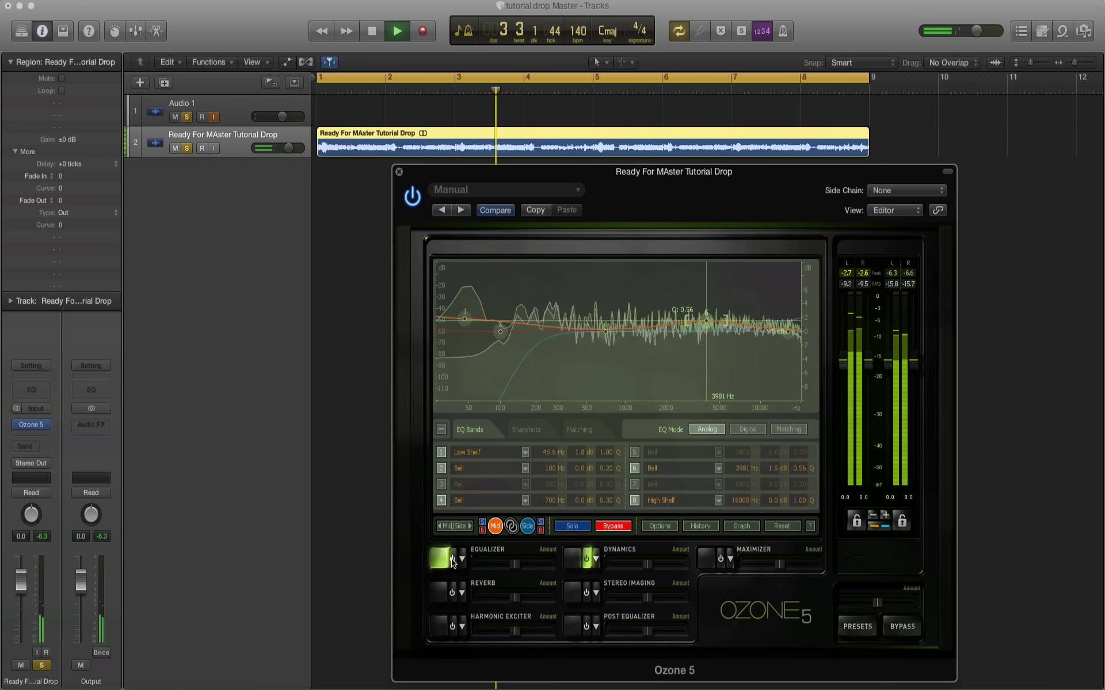
{"action": "left_click", "coordinate": [453, 562]}
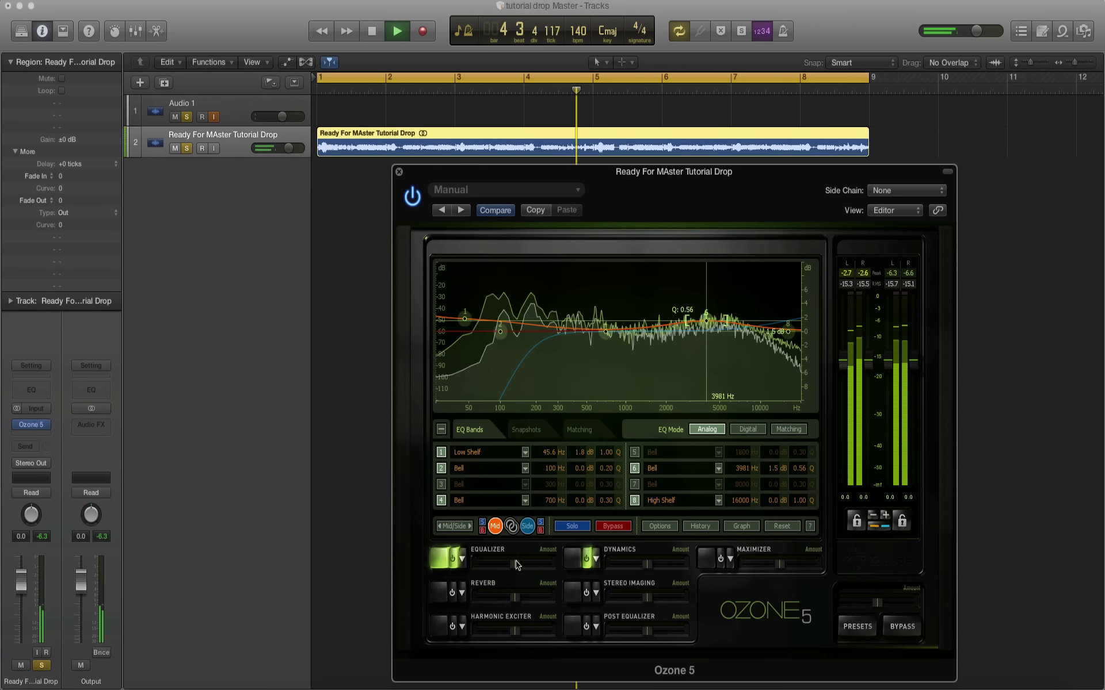
{"action": "left_click_drag", "start_coordinate": [505, 569], "coordinate": [493, 568]}
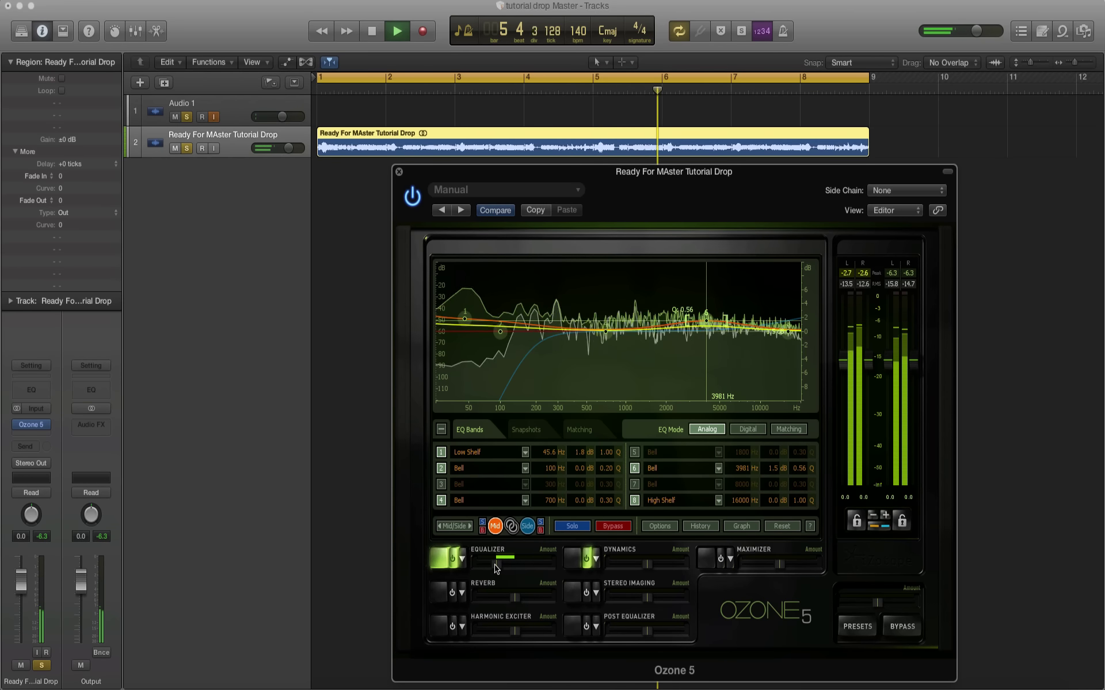
{"action": "key", "text": "space"}
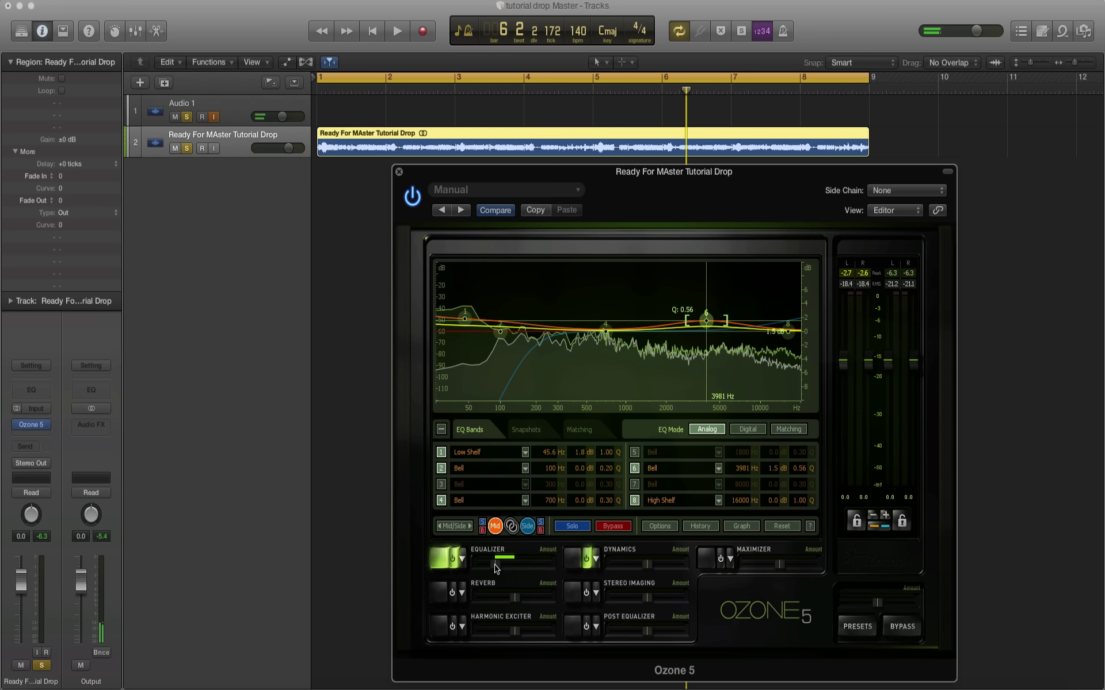
Enable the Reverb module, solo the wet signal, and shorten the overall, low and high decays.
{"action": "left_click", "coordinate": [452, 597]}
{"action": "left_click", "coordinate": [443, 598]}
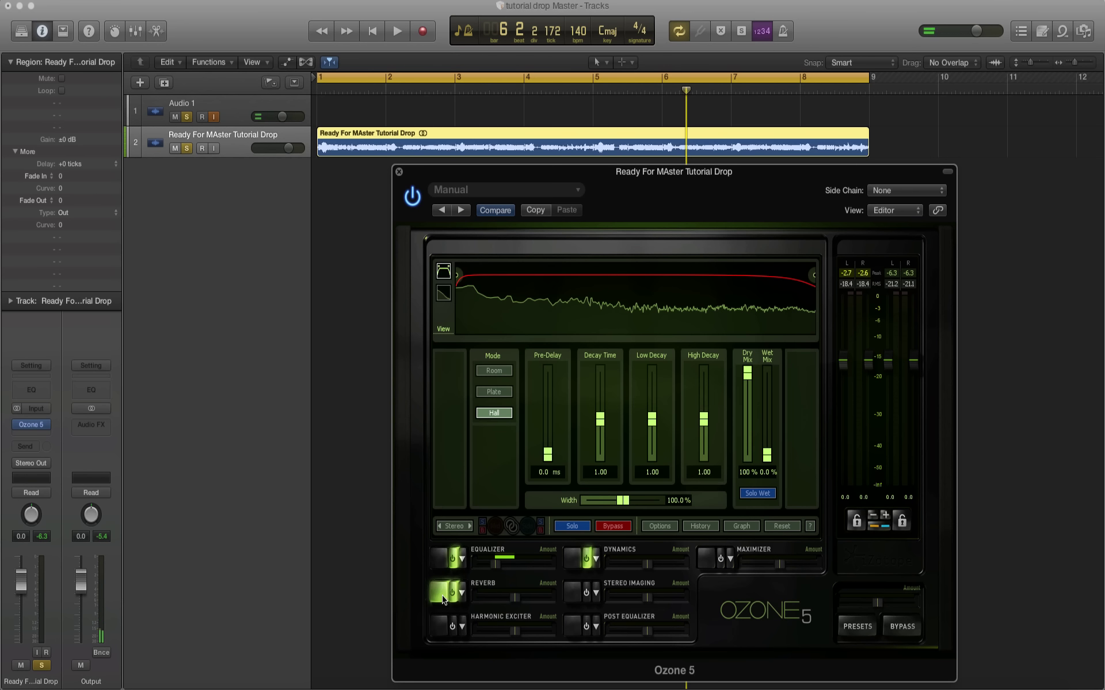
{"action": "left_click", "coordinate": [760, 496]}
{"action": "left_click_drag", "start_coordinate": [606, 455], "coordinate": [648, 485]}
{"action": "left_click", "coordinate": [611, 427]}
{"action": "left_click", "coordinate": [644, 421]}
{"action": "left_click", "coordinate": [703, 418]}
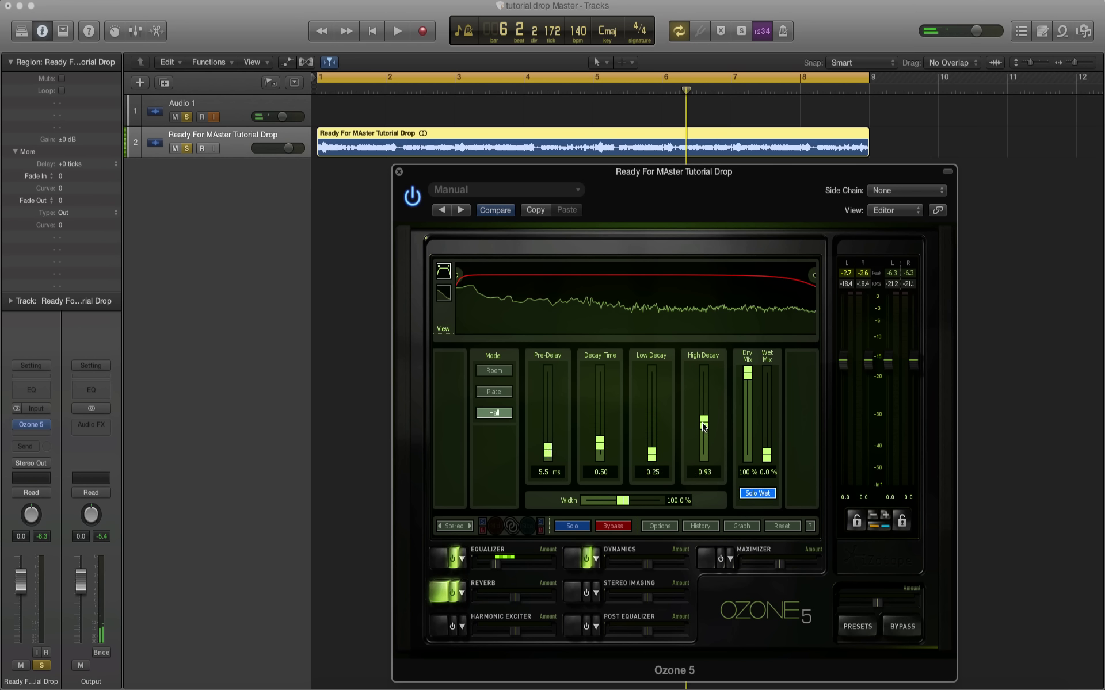
{"action": "left_click_drag", "start_coordinate": [703, 426], "coordinate": [703, 440]}
Choose the Room character, raise the wet mix, and band-limit the tail with highs rolled off near 6362 Hz.
{"action": "left_click", "coordinate": [492, 369]}
{"action": "left_click_drag", "start_coordinate": [769, 457], "coordinate": [768, 445]}
{"action": "left_click", "coordinate": [769, 442]}
{"action": "left_click_drag", "start_coordinate": [461, 276], "coordinate": [696, 303]}
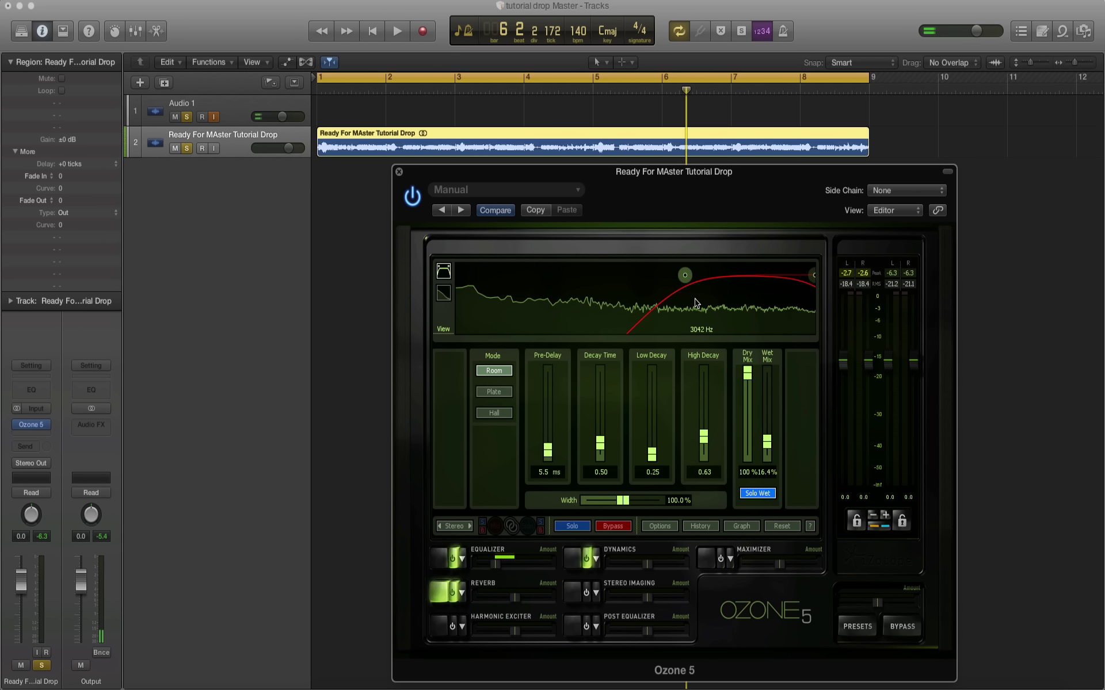
{"action": "left_click_drag", "start_coordinate": [814, 281], "coordinate": [735, 279]}
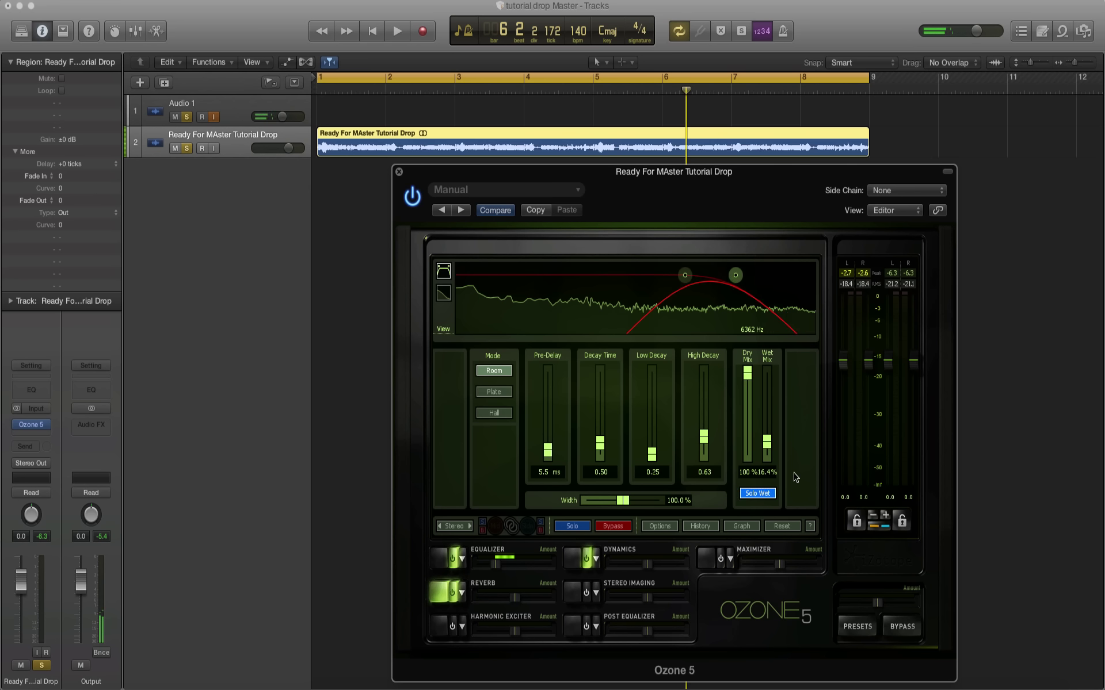
{"action": "key", "text": "space"}
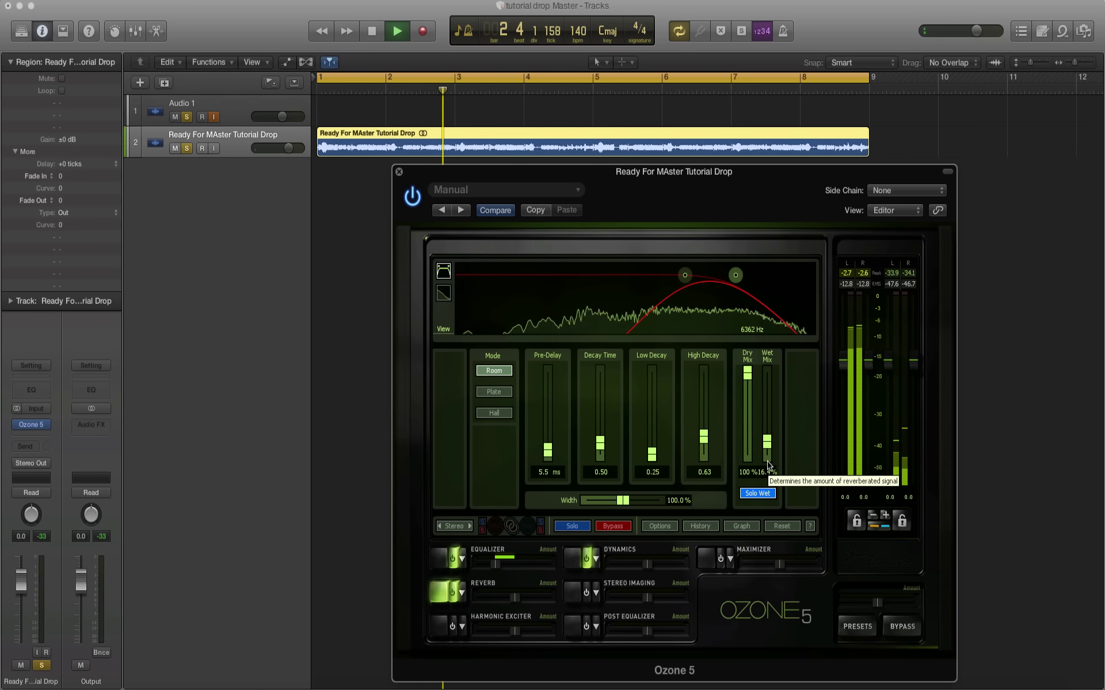
{"action": "key", "text": "space"}
Return to full mix, set wet mix to 11.7%, shift the high cutoff toward 7389 Hz, and reduce reverb amount.
{"action": "left_click", "coordinate": [765, 498]}
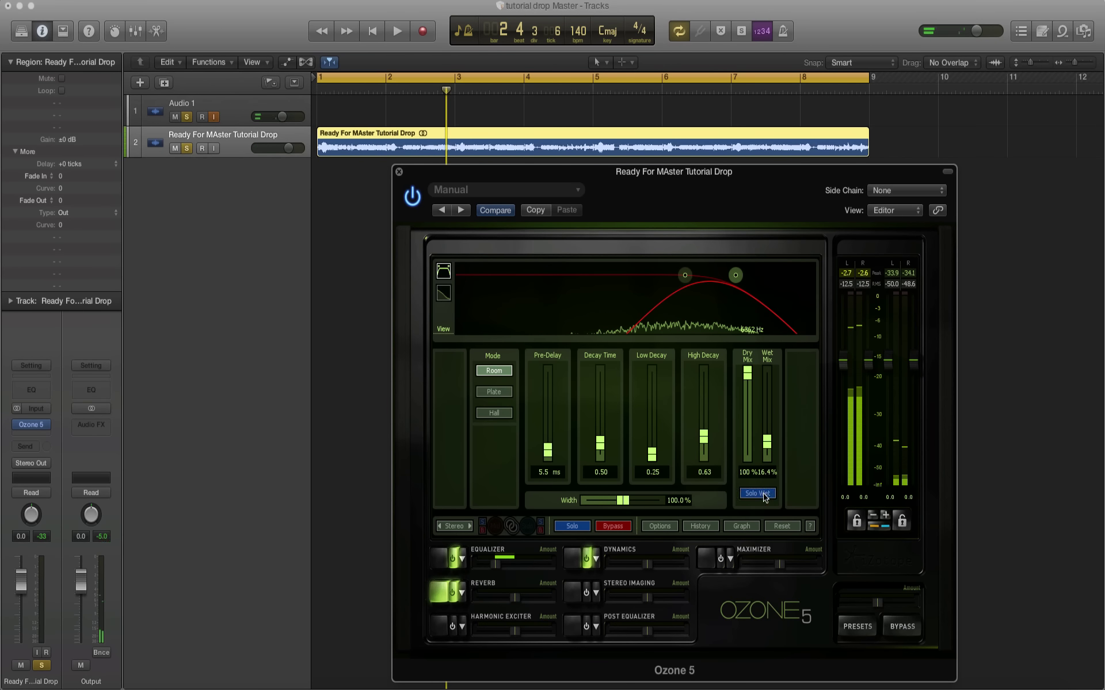
{"action": "key", "text": "space"}
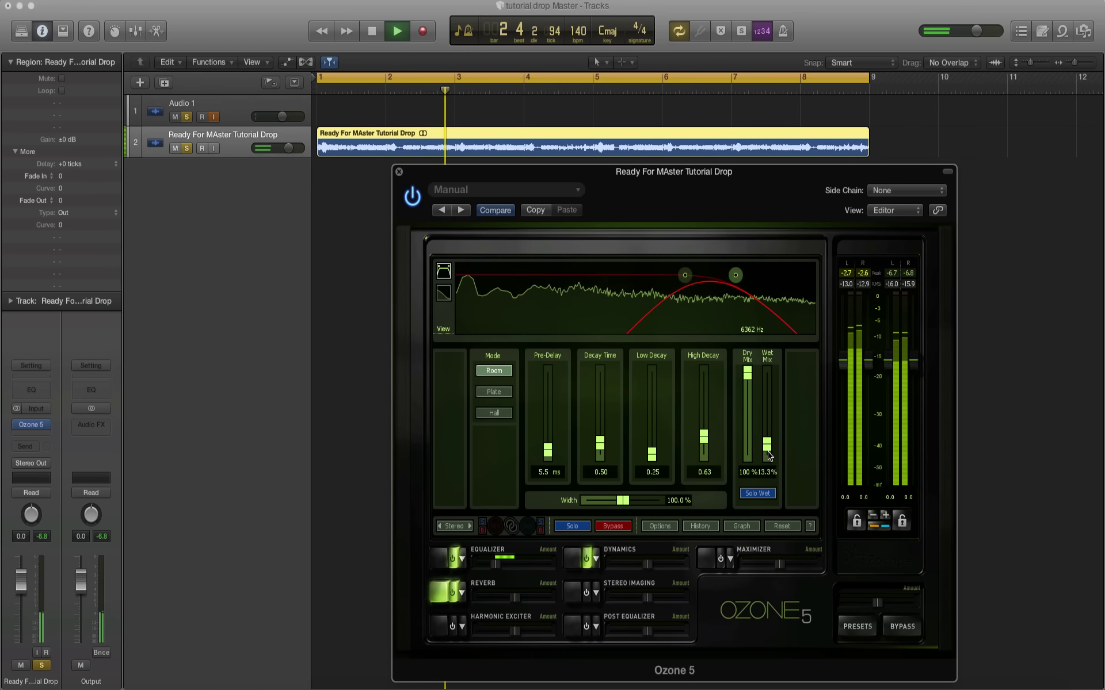
{"action": "left_click_drag", "start_coordinate": [766, 442], "coordinate": [769, 456]}
{"action": "left_click", "coordinate": [452, 593]}
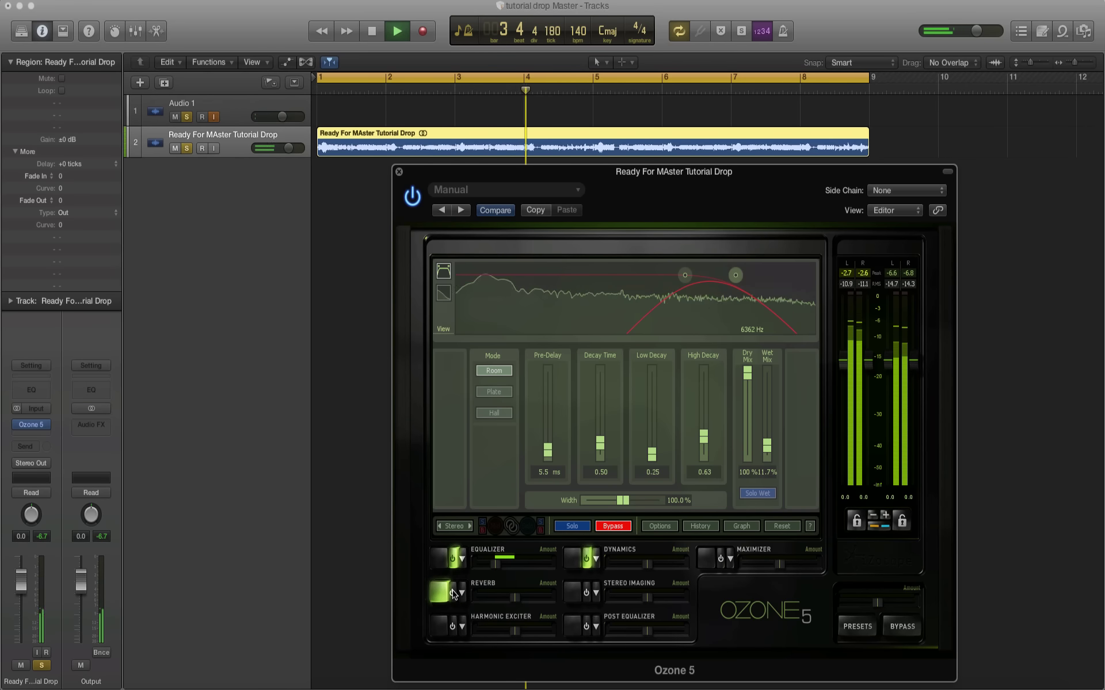
{"action": "left_click", "coordinate": [452, 592]}
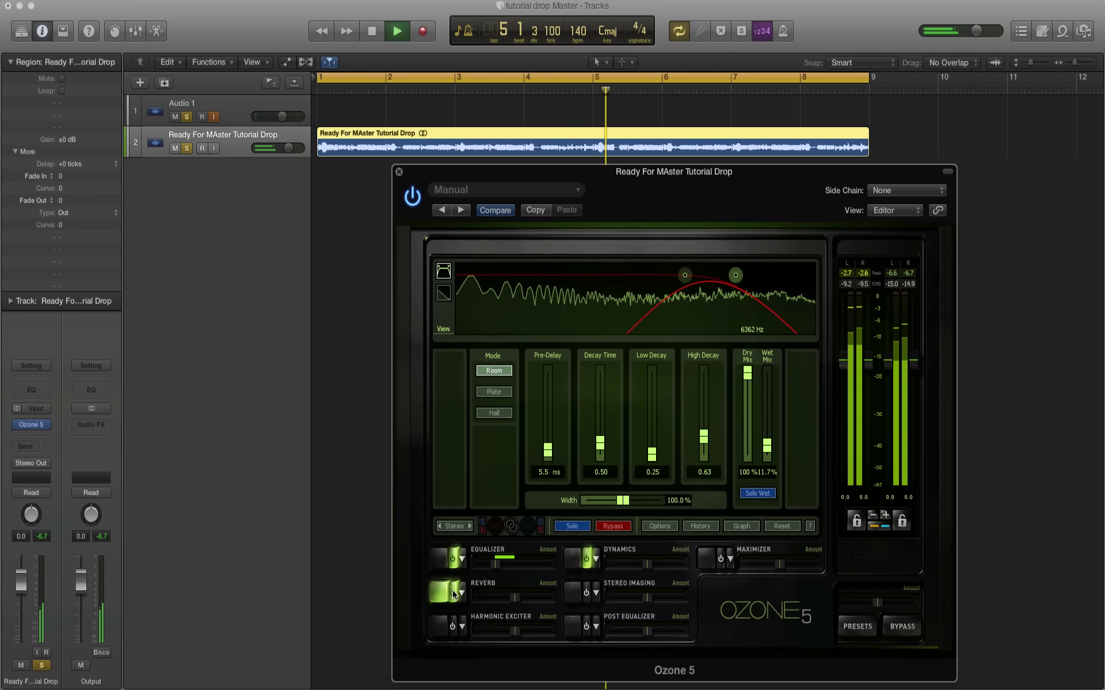
{"action": "key", "text": "space"}
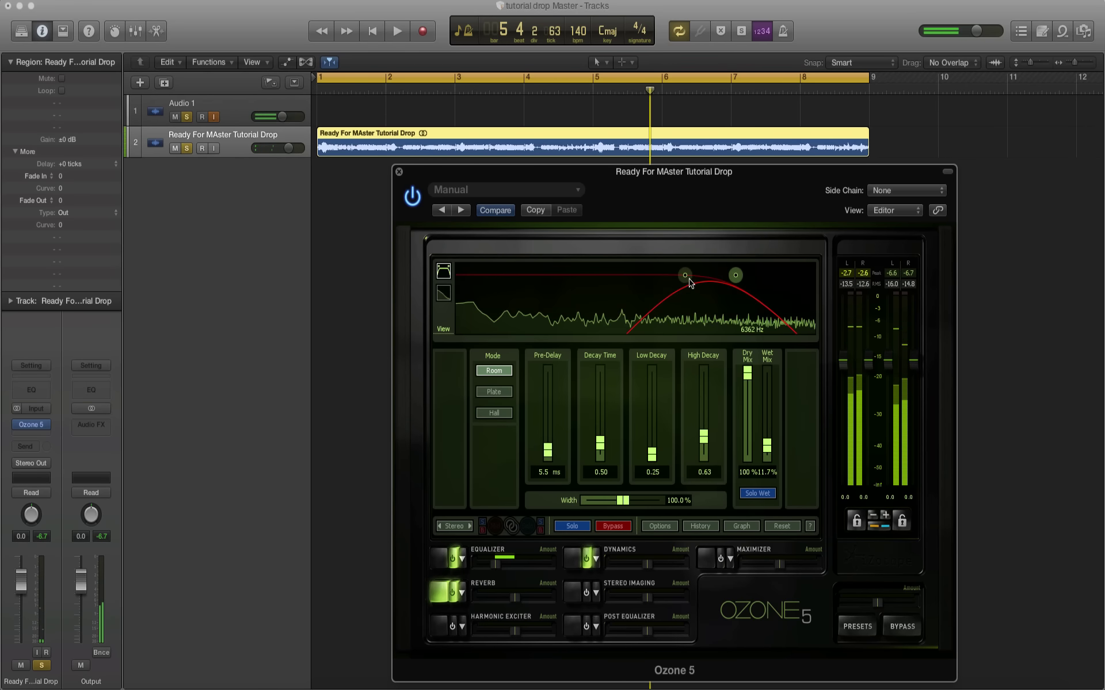
{"action": "left_click_drag", "start_coordinate": [689, 278], "coordinate": [743, 279]}
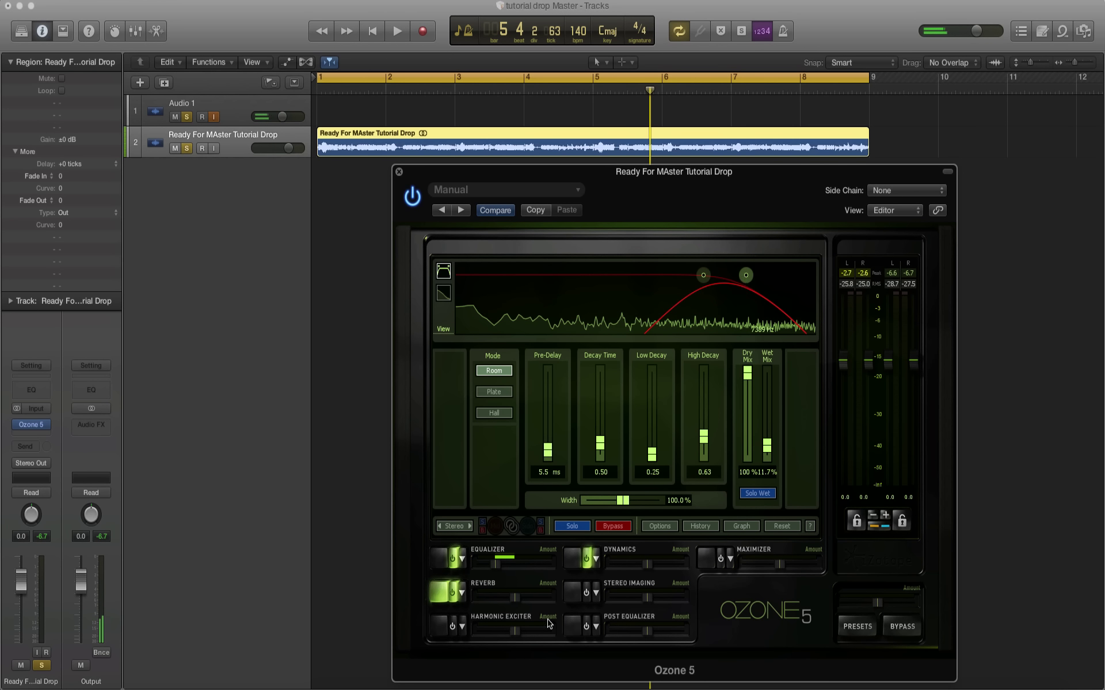
{"action": "left_click_drag", "start_coordinate": [515, 597], "coordinate": [495, 604]}
Enable the Harmonic Exciter in Tape mode and raise the top and upper-mid band amounts slightly.
{"action": "left_click", "coordinate": [454, 626]}
{"action": "left_click", "coordinate": [440, 627]}
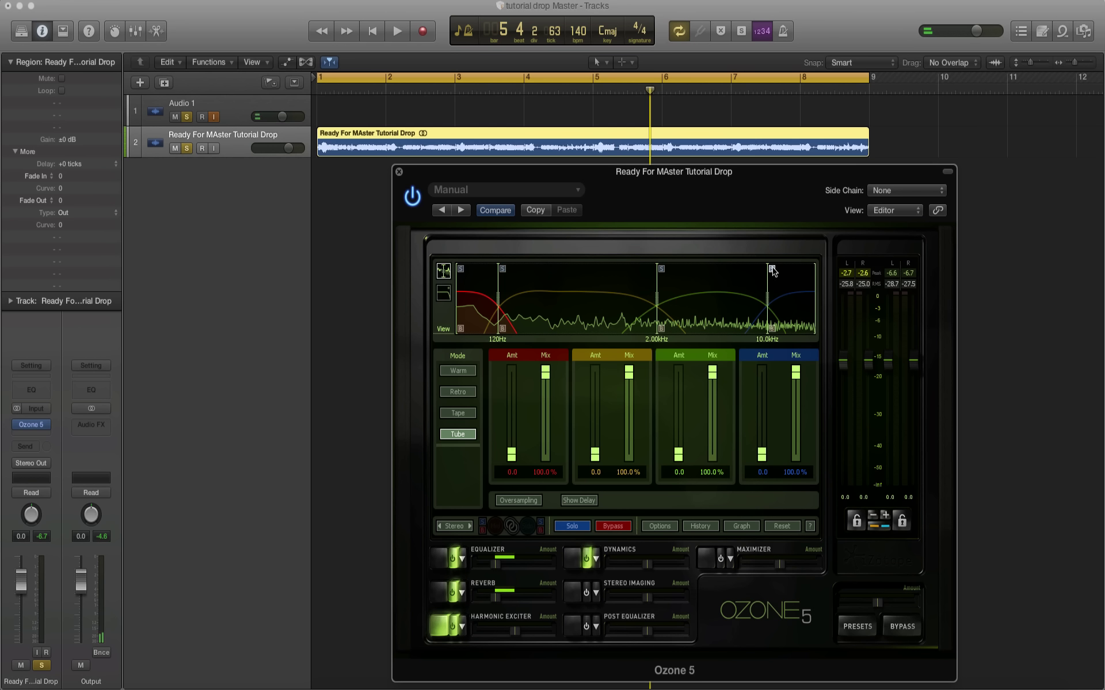
{"action": "left_click", "coordinate": [451, 413]}
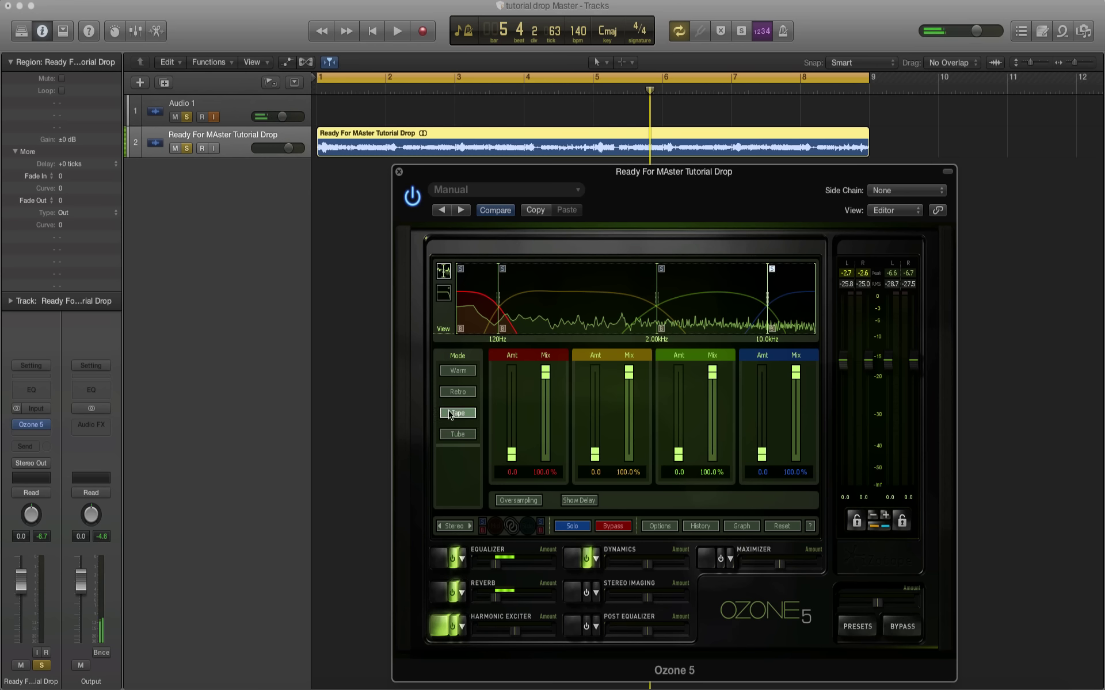
{"action": "key", "text": "space"}
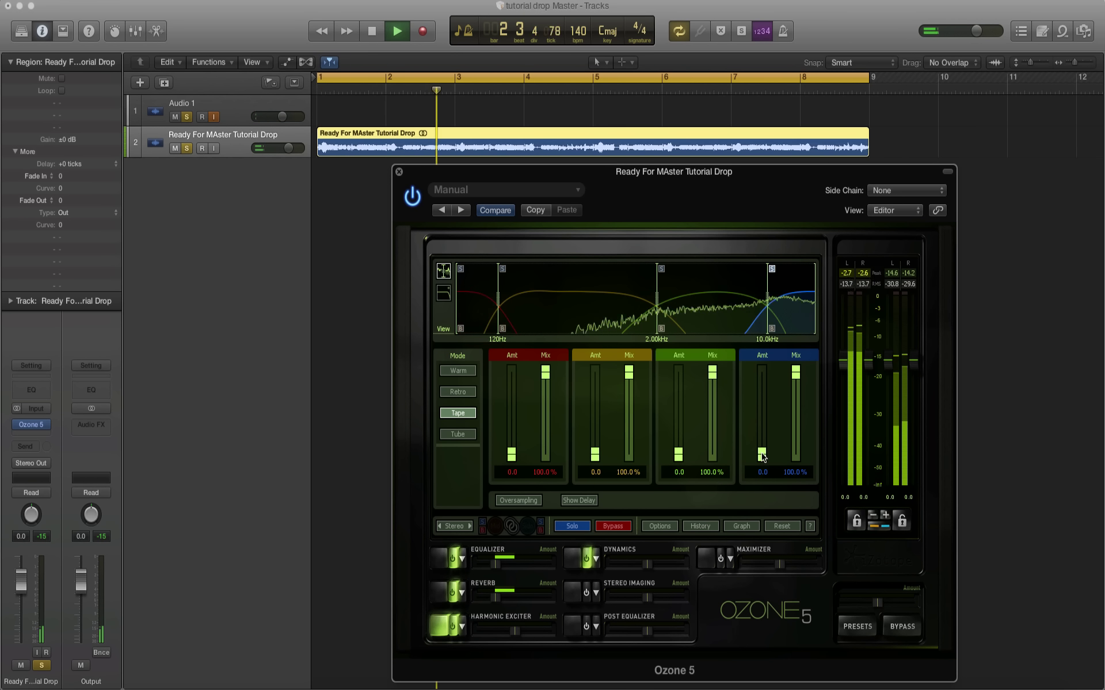
{"action": "left_click_drag", "start_coordinate": [761, 456], "coordinate": [762, 451]}
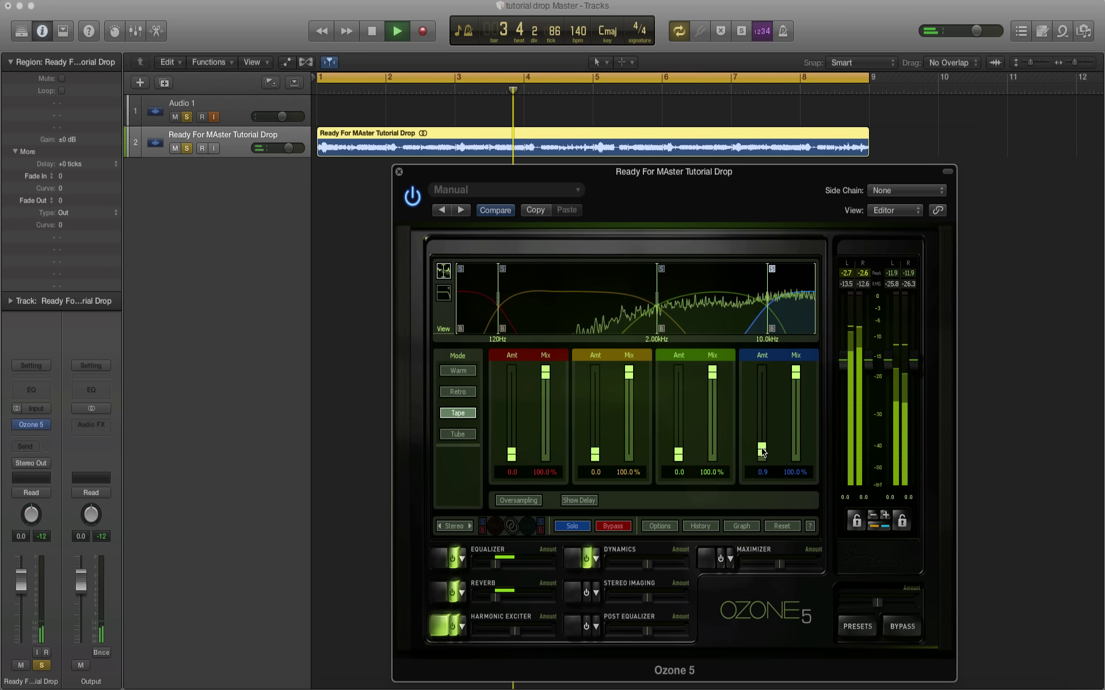
{"action": "key", "text": "space"}
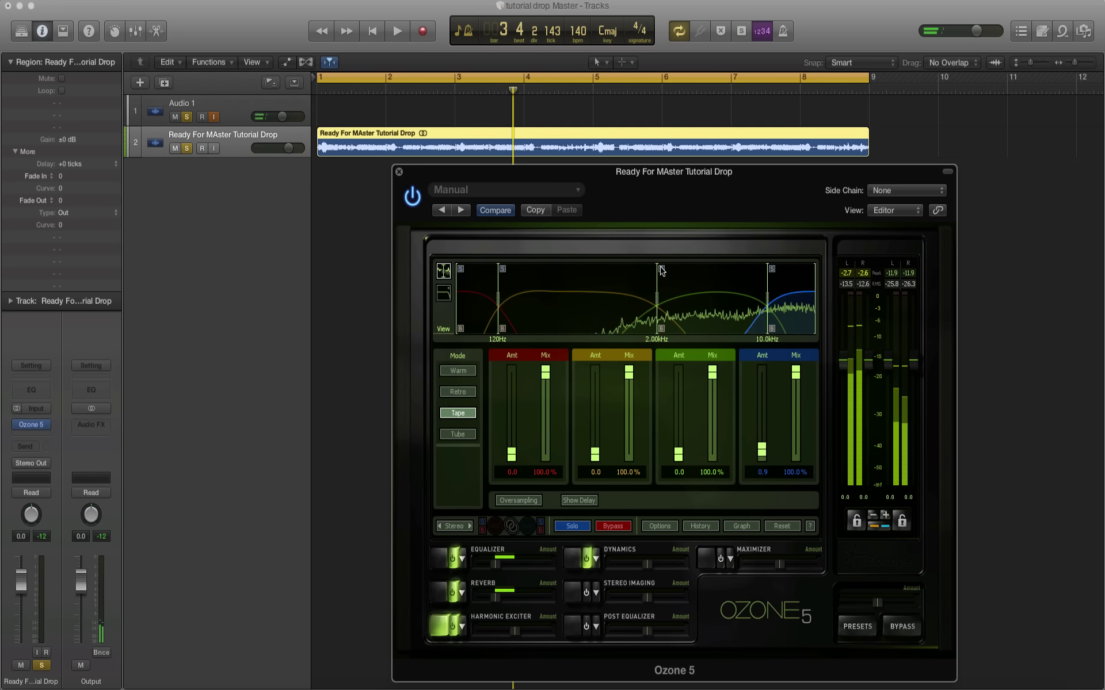
{"action": "key", "text": "space"}
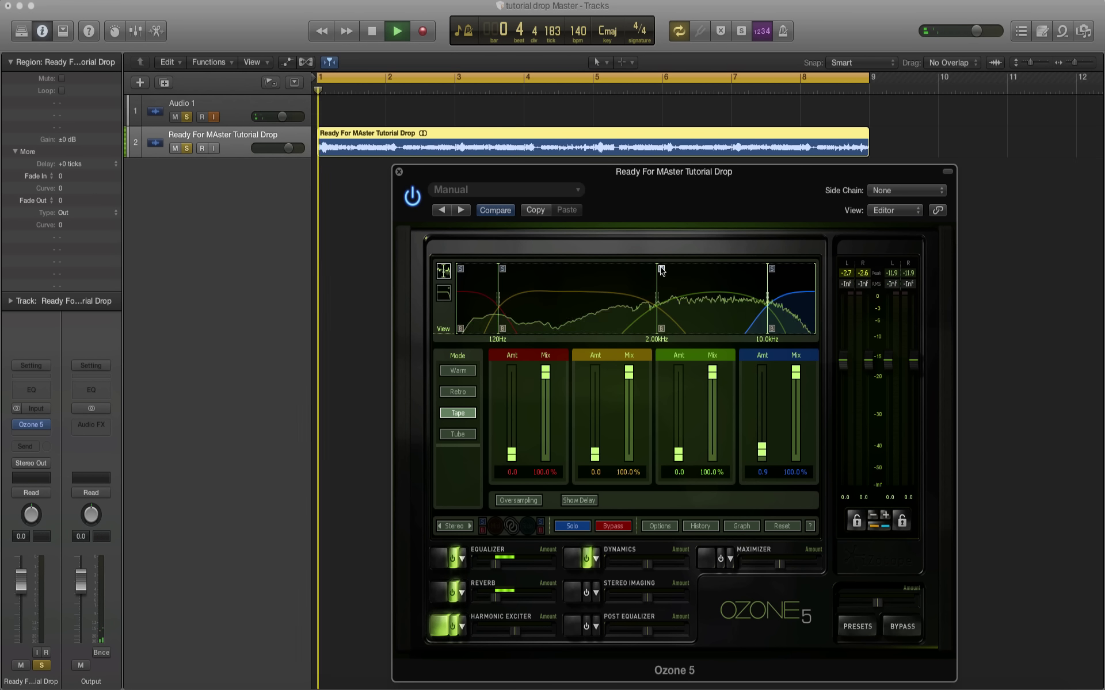
{"action": "left_click_drag", "start_coordinate": [678, 455], "coordinate": [678, 452]}
{"action": "key", "text": "space"}
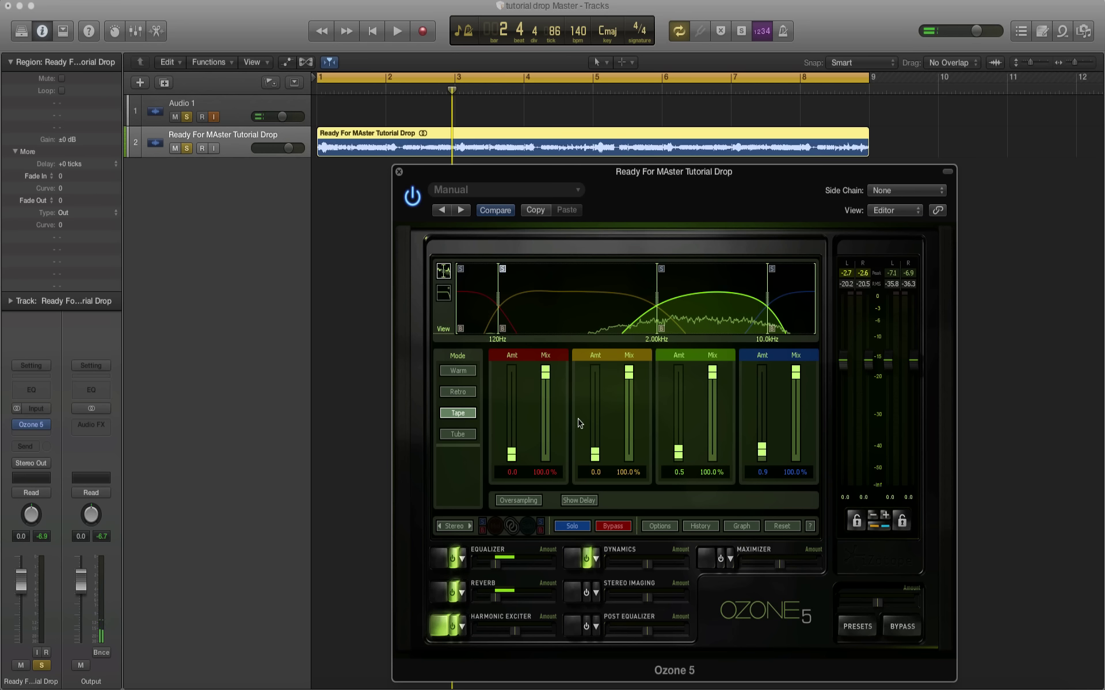
Raise the low-mid band and the lowest band to 2.5, compare with bypass, then lower the Exciter Amount.
{"action": "key", "text": "space"}
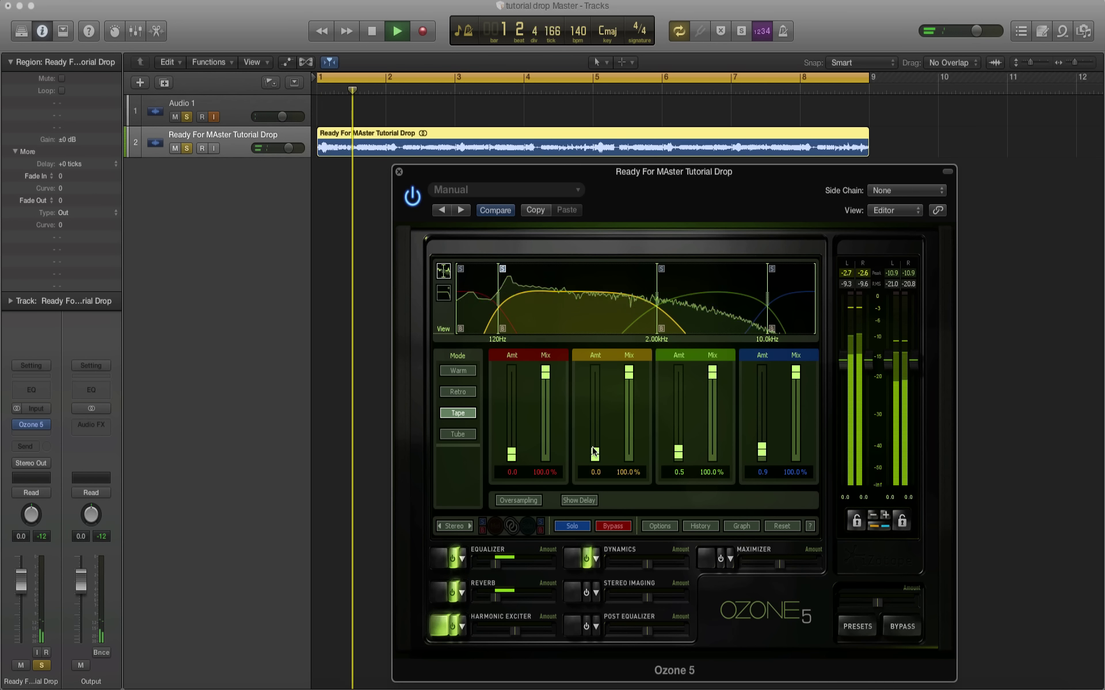
{"action": "left_click_drag", "start_coordinate": [595, 454], "coordinate": [595, 450]}
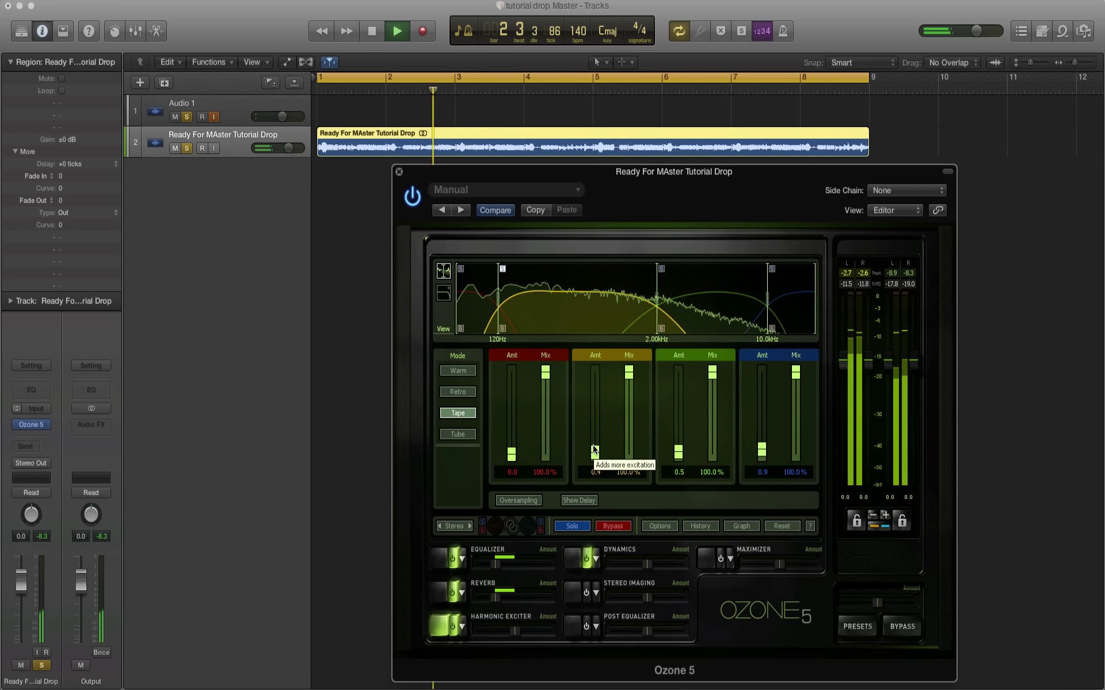
{"action": "key", "text": "space"}
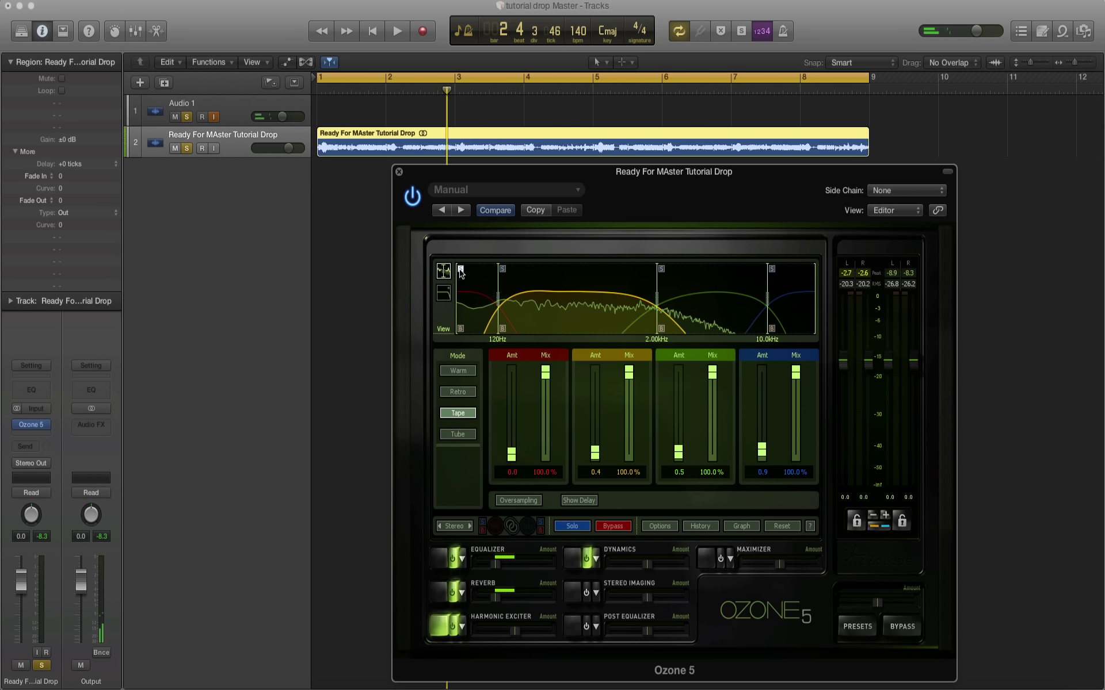
{"action": "key", "text": "space"}
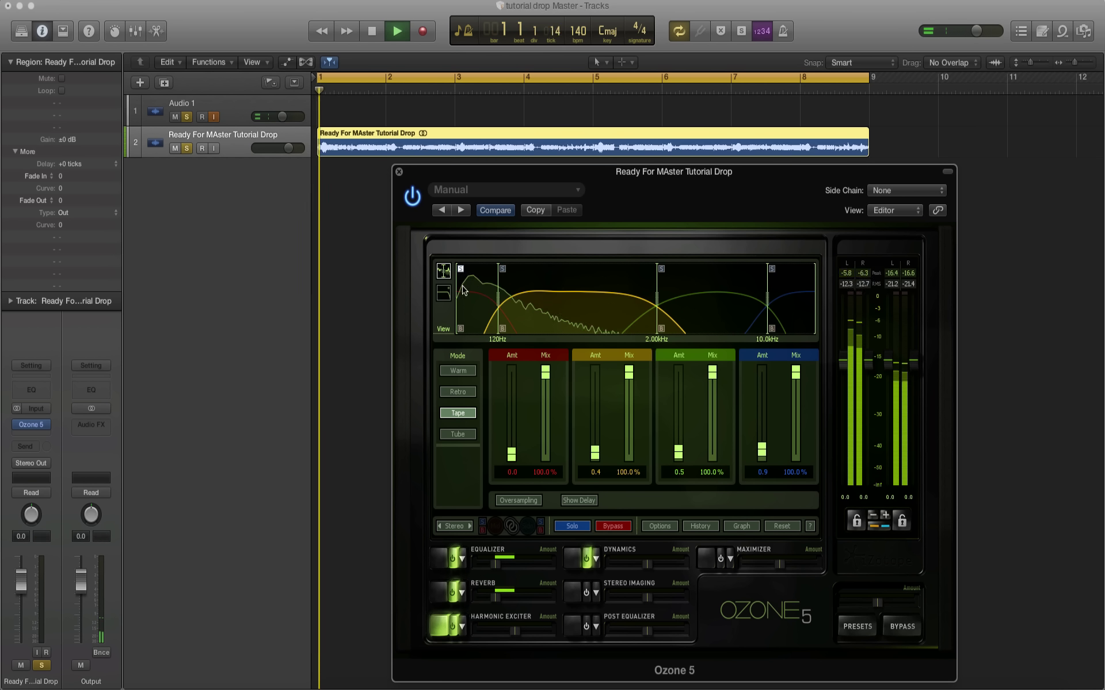
{"action": "left_click_drag", "start_coordinate": [511, 457], "coordinate": [513, 447]}
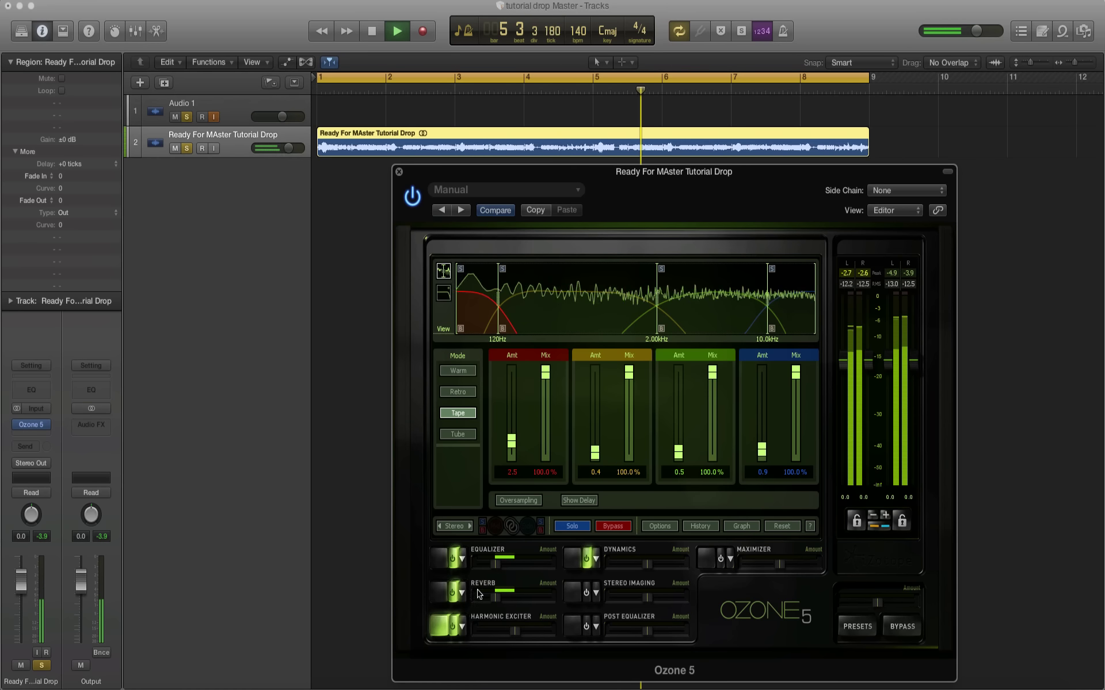
{"action": "left_click", "coordinate": [453, 628]}
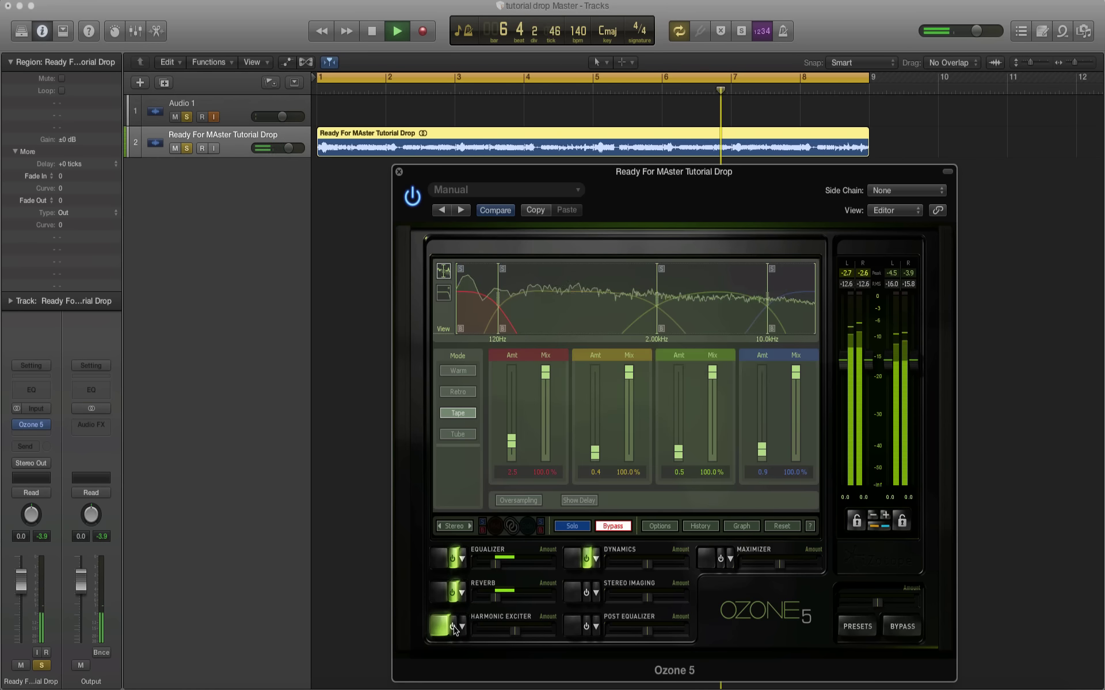
{"action": "left_click", "coordinate": [453, 627]}
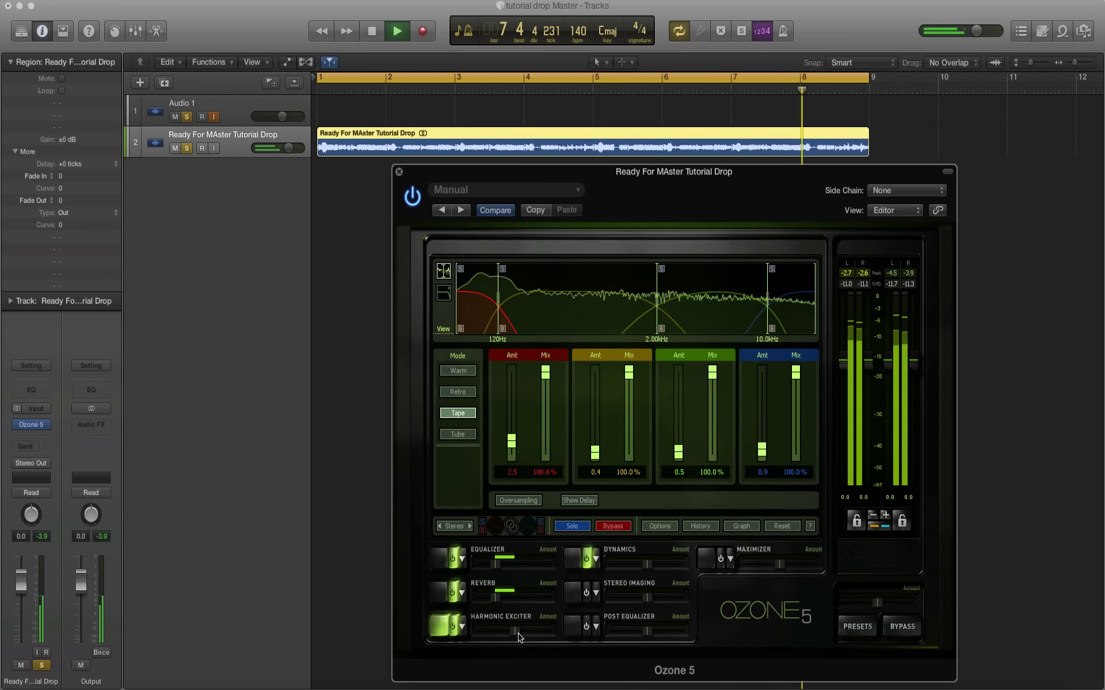
{"action": "key", "text": "space"}
{"action": "mouse_move", "coordinate": [514, 631]}
{"action": "left_mouse_down"}
{"action": "mouse_move", "coordinate": [495, 637]}
{"action": "mouse_move", "coordinate": [504, 638]}
{"action": "left_mouse_up"}
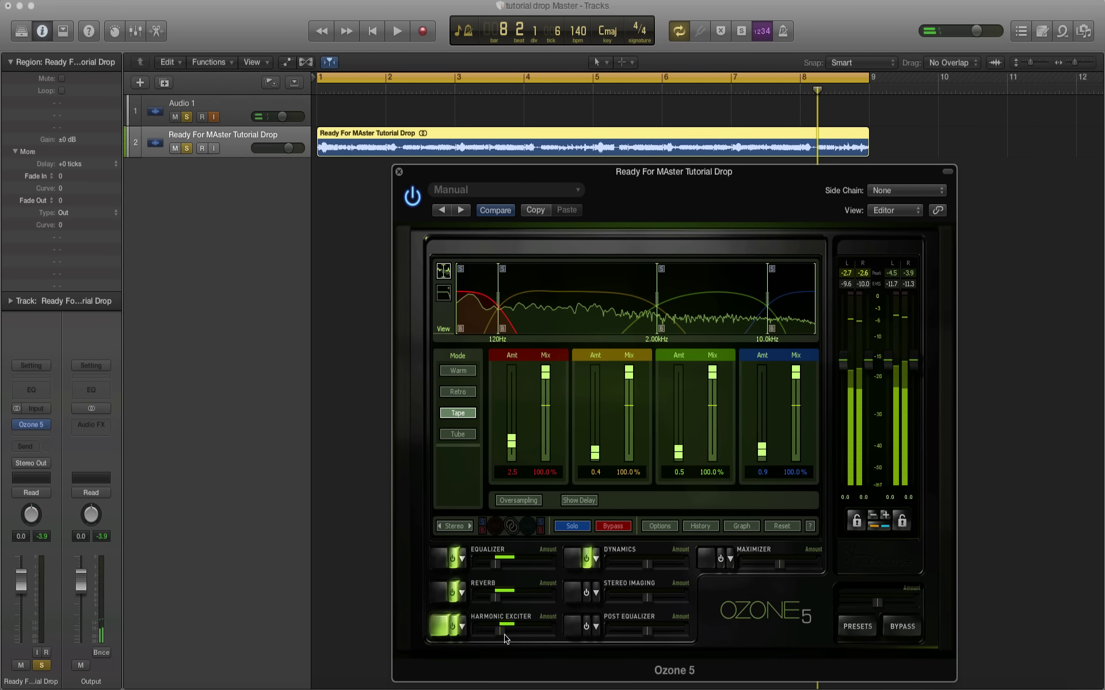
Enable Stereo Imaging, solo Band 2 and narrow its width to -21.9%.
{"action": "left_click", "coordinate": [572, 592]}
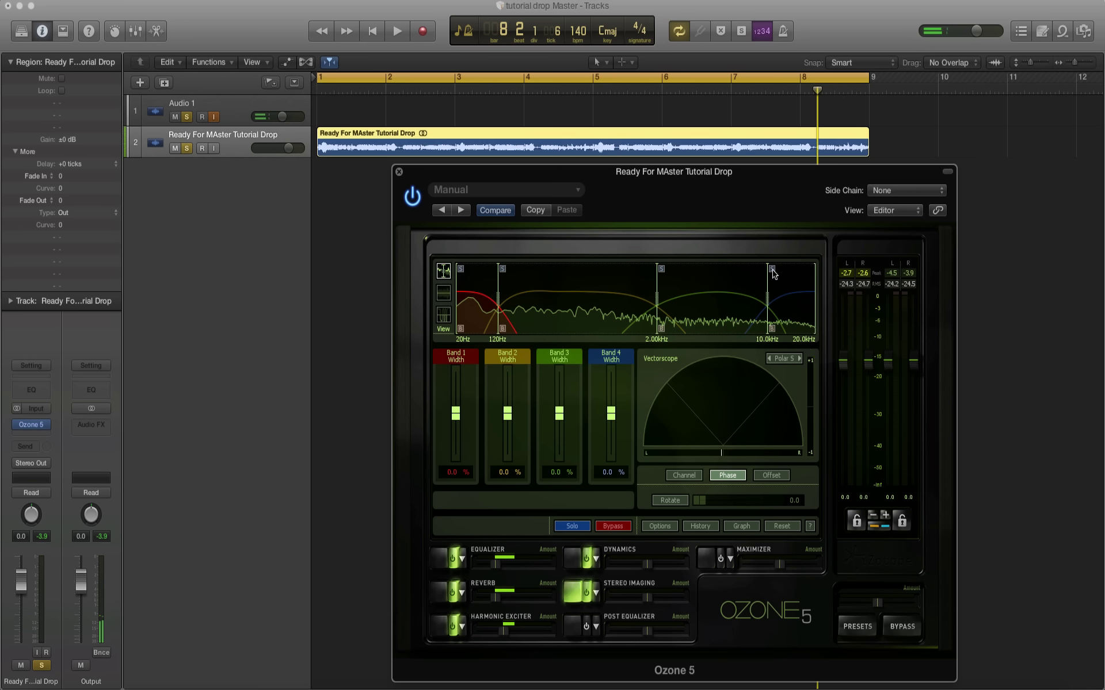
{"action": "key", "text": "space"}
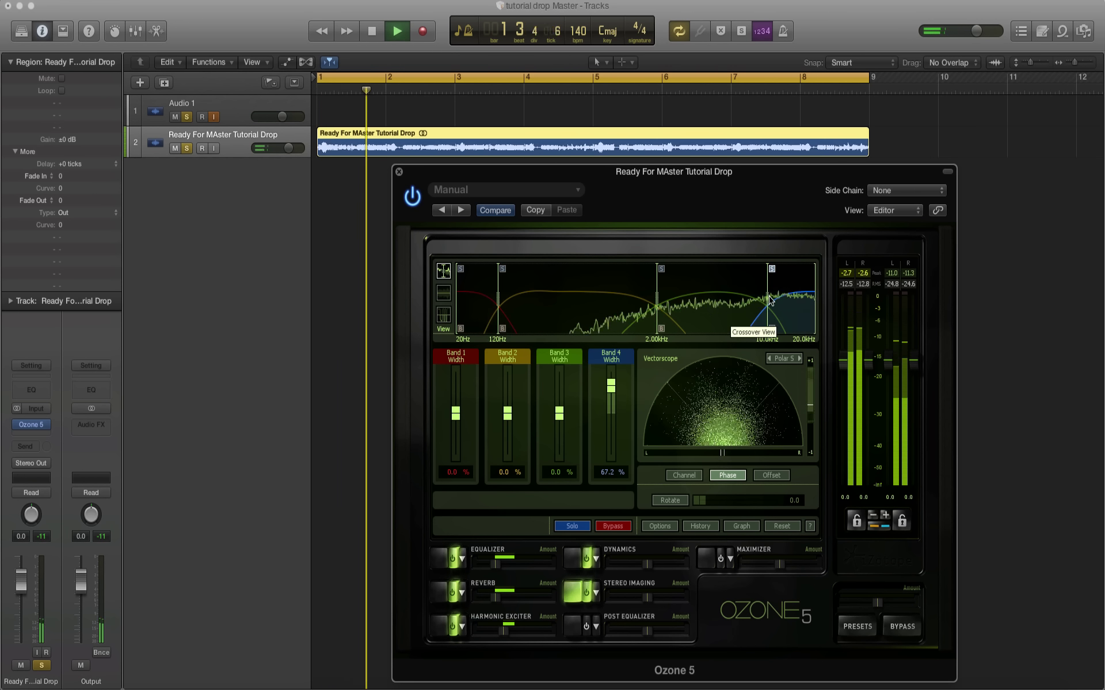
{"action": "key", "text": "space"}
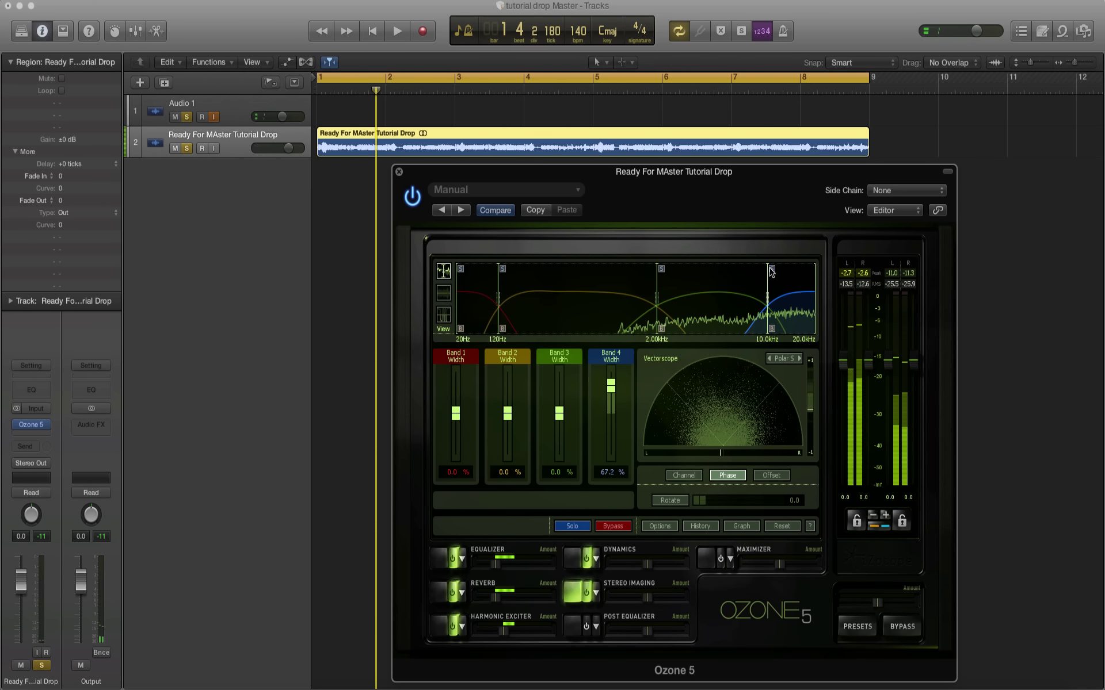
{"action": "left_click", "coordinate": [503, 270]}
{"action": "key", "text": "space"}
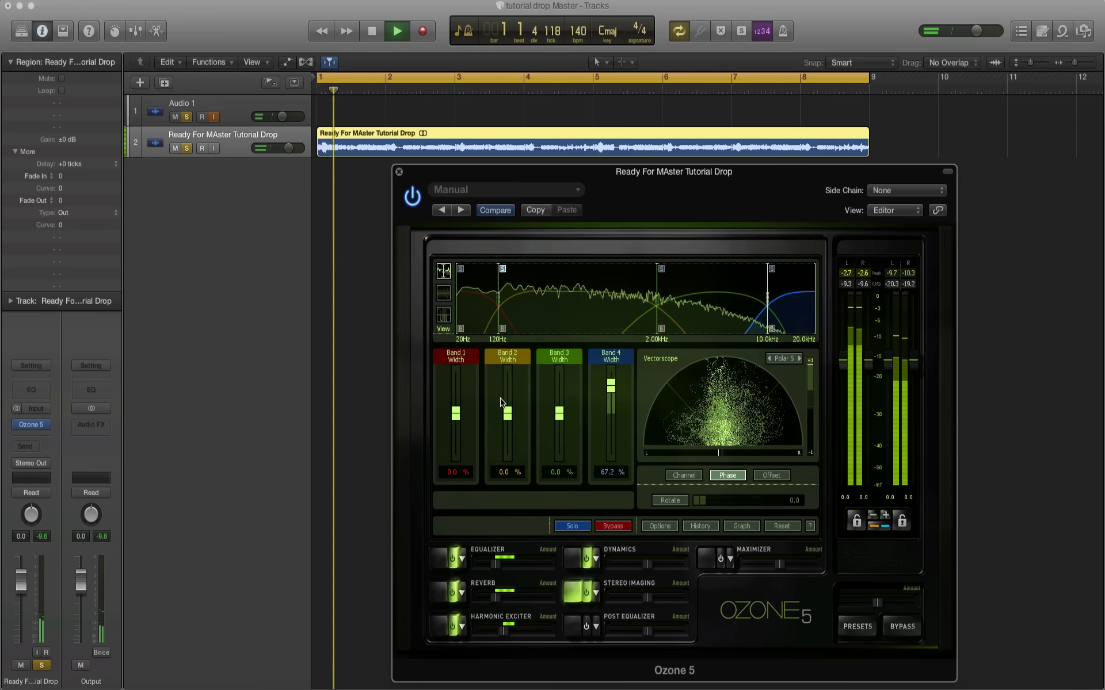
{"action": "mouse_move", "coordinate": [509, 413]}
{"action": "left_mouse_down"}
{"action": "mouse_move", "coordinate": [509, 401]}
{"action": "mouse_move", "coordinate": [509, 433]}
{"action": "mouse_move", "coordinate": [506, 423]}
{"action": "left_mouse_up"}
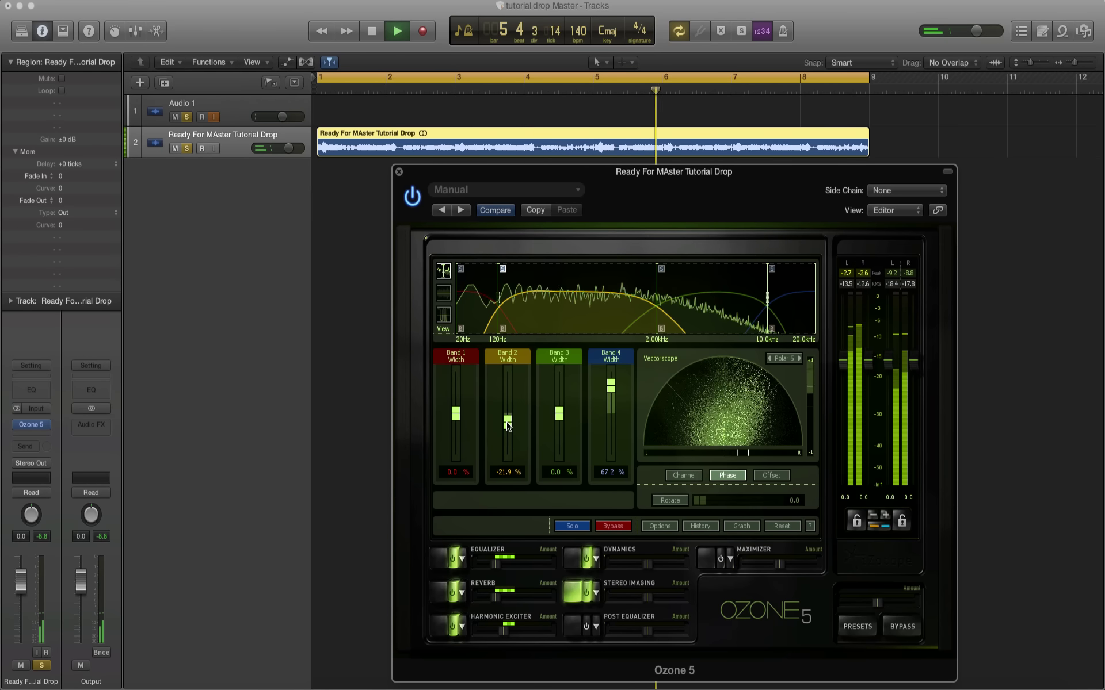
{"action": "key", "text": "space"}
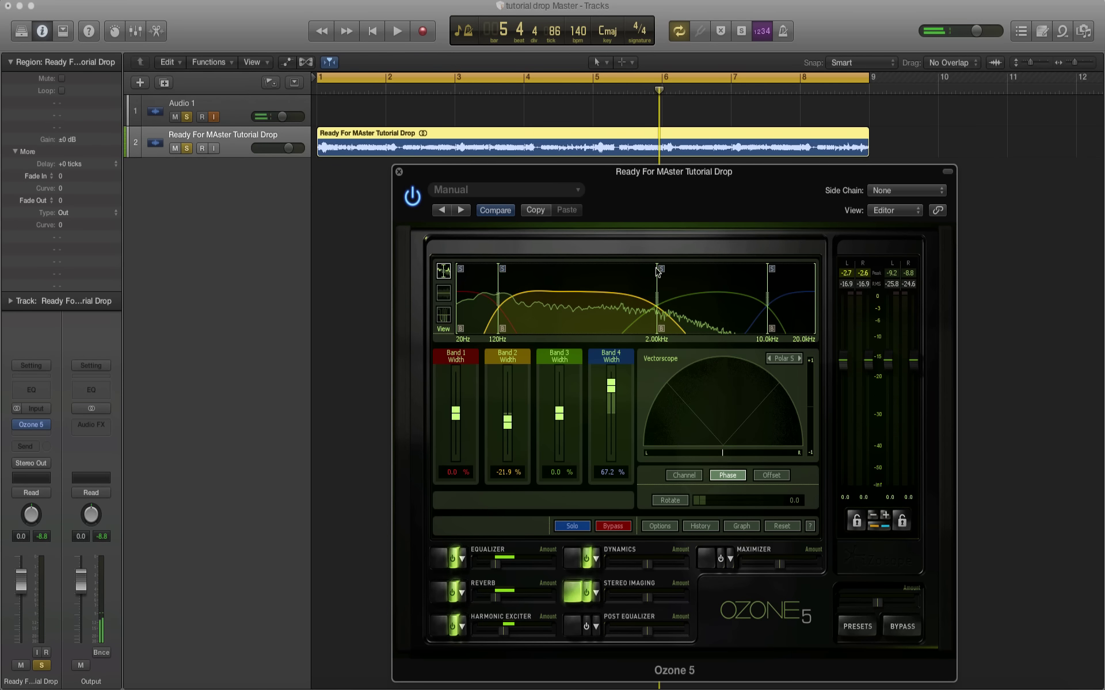
Narrow Band 3's width to -21.9% and Band 1's width to -75%.
{"action": "left_click", "coordinate": [662, 270]}
{"action": "key", "text": "space"}
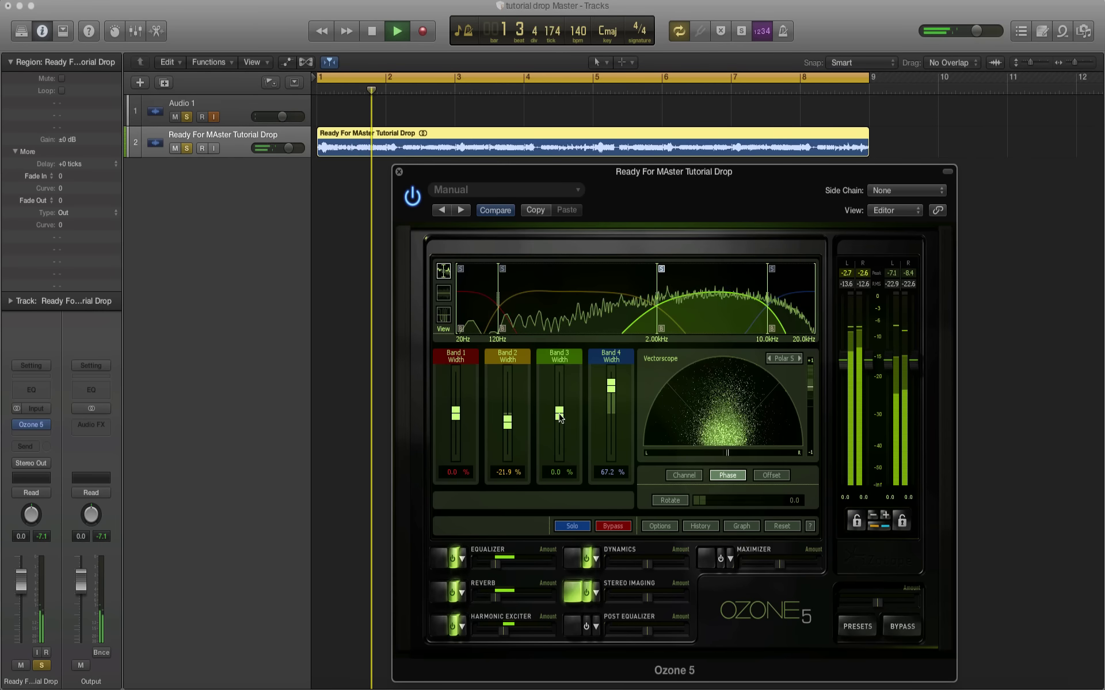
{"action": "left_click_drag", "start_coordinate": [559, 415], "coordinate": [561, 428]}
{"action": "key", "text": "space"}
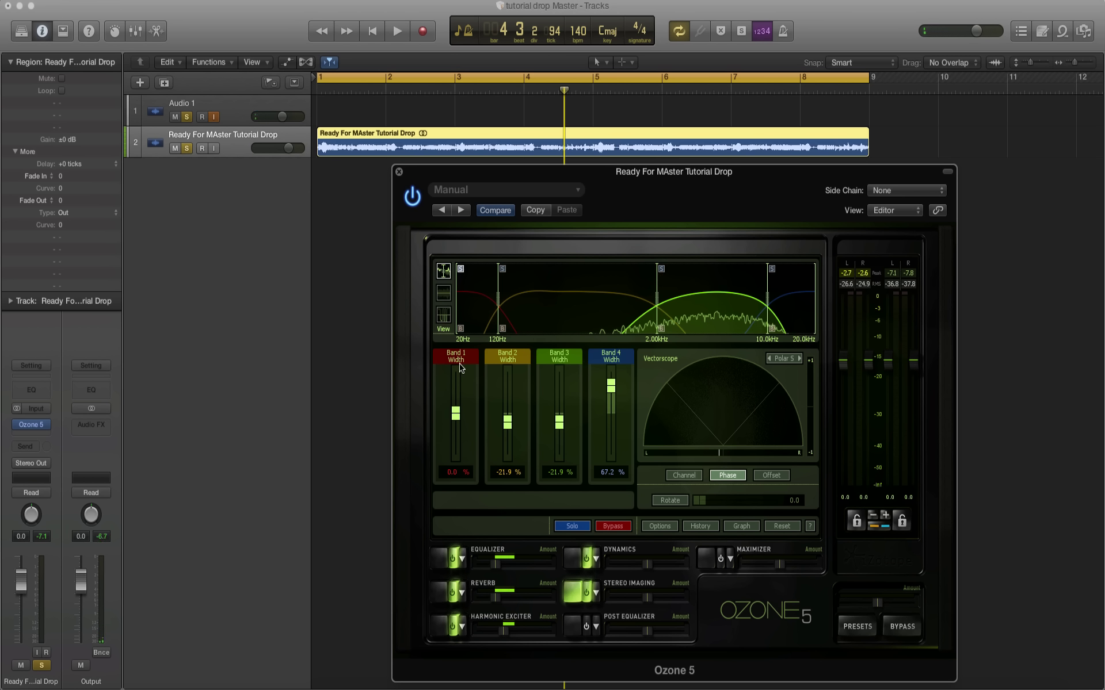
{"action": "key", "text": "space"}
{"action": "left_click_drag", "start_coordinate": [456, 414], "coordinate": [459, 452]}
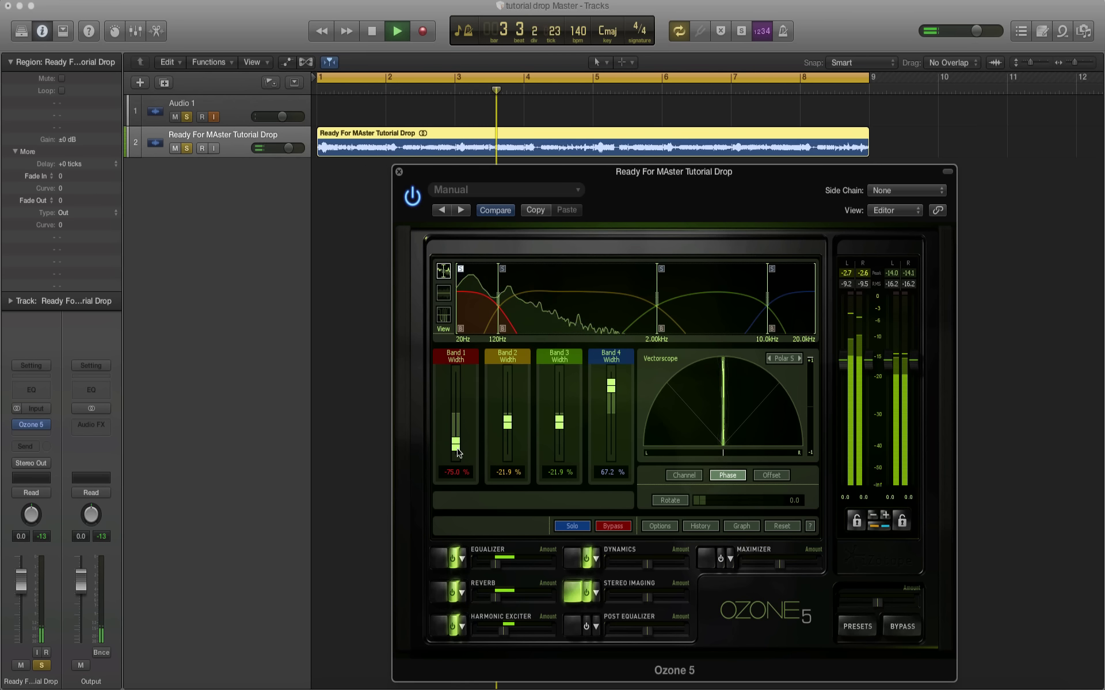
{"action": "key", "text": "space"}
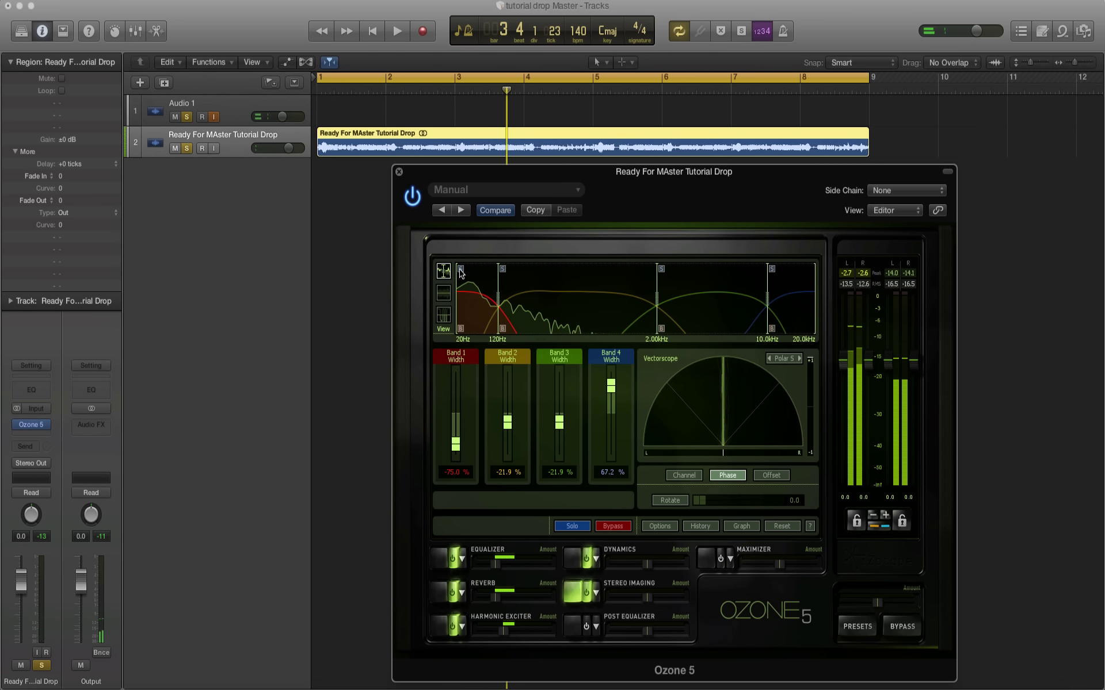
Compare the imaging against bypass during playback, then close the Ozone 5 window.
{"action": "key", "text": "space"}
{"action": "left_click", "coordinate": [586, 593]}
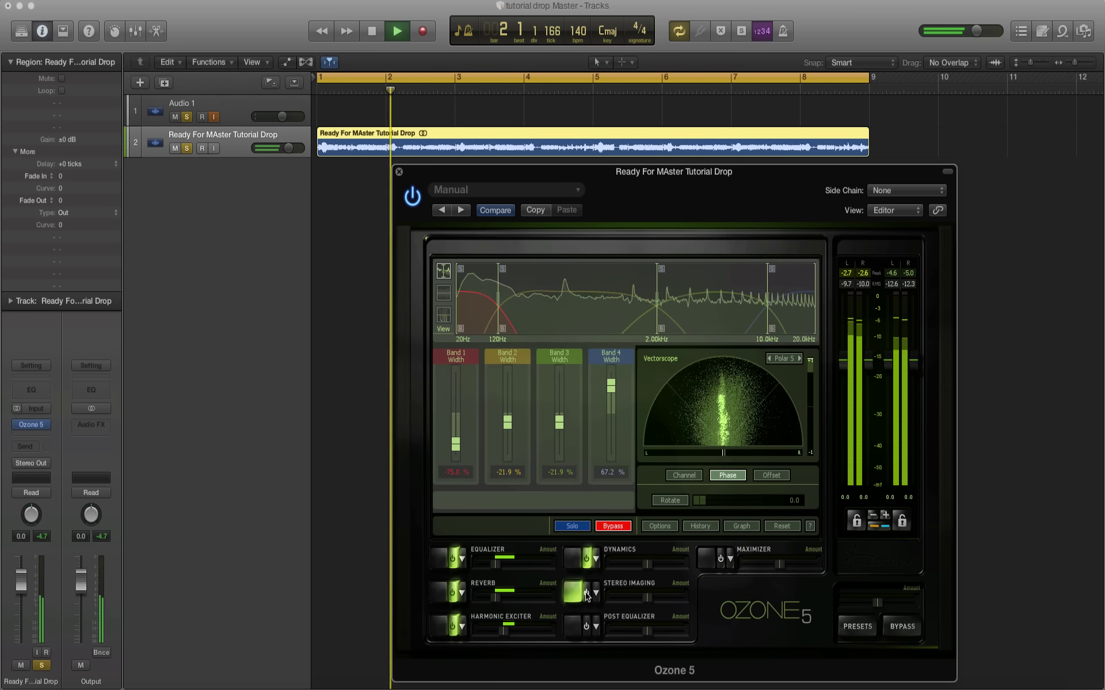
{"action": "left_click", "coordinate": [586, 593]}
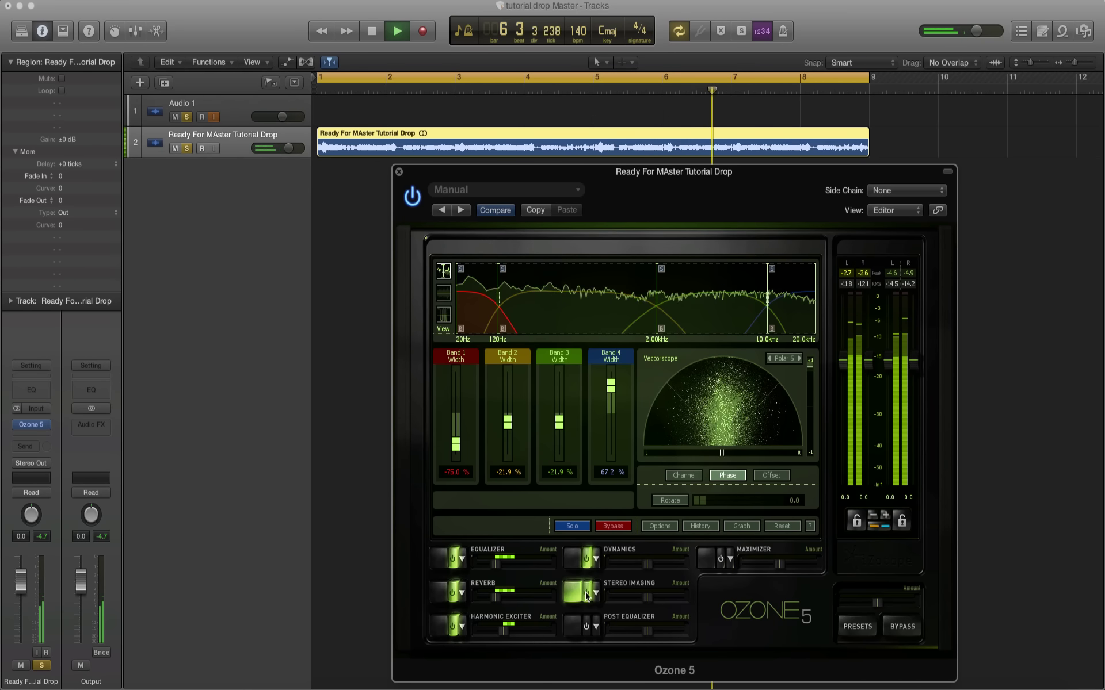
{"action": "key", "text": "space"}
{"action": "left_click", "coordinate": [399, 172]}
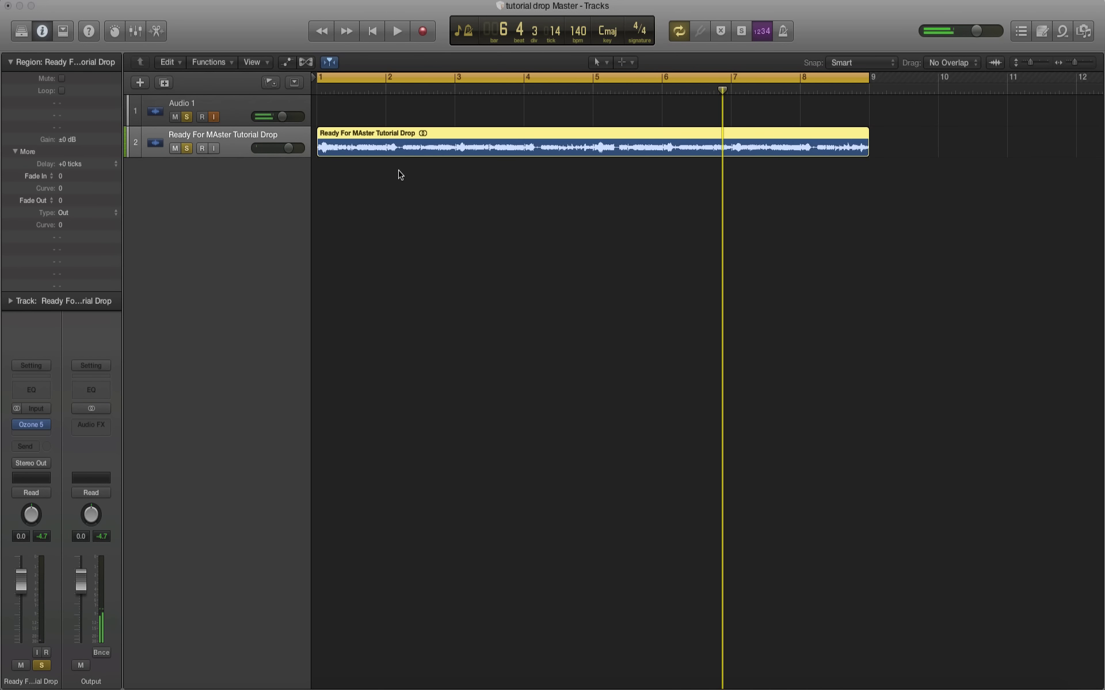
Insert FabFilter Pro-Q 2 (Stereo) on the Output channel and reposition its window.
{"action": "left_click", "coordinate": [92, 426]}
{"action": "mouse_move", "coordinate": [105, 586]}
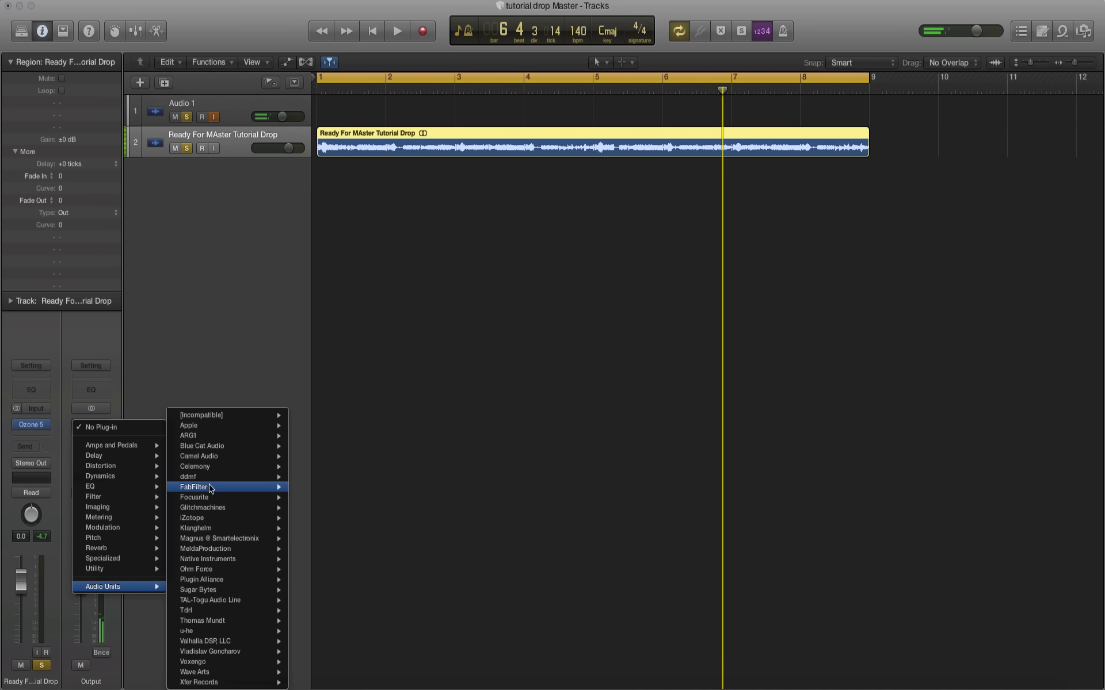
{"action": "mouse_move", "coordinate": [196, 486]}
{"action": "mouse_move", "coordinate": [352, 528]}
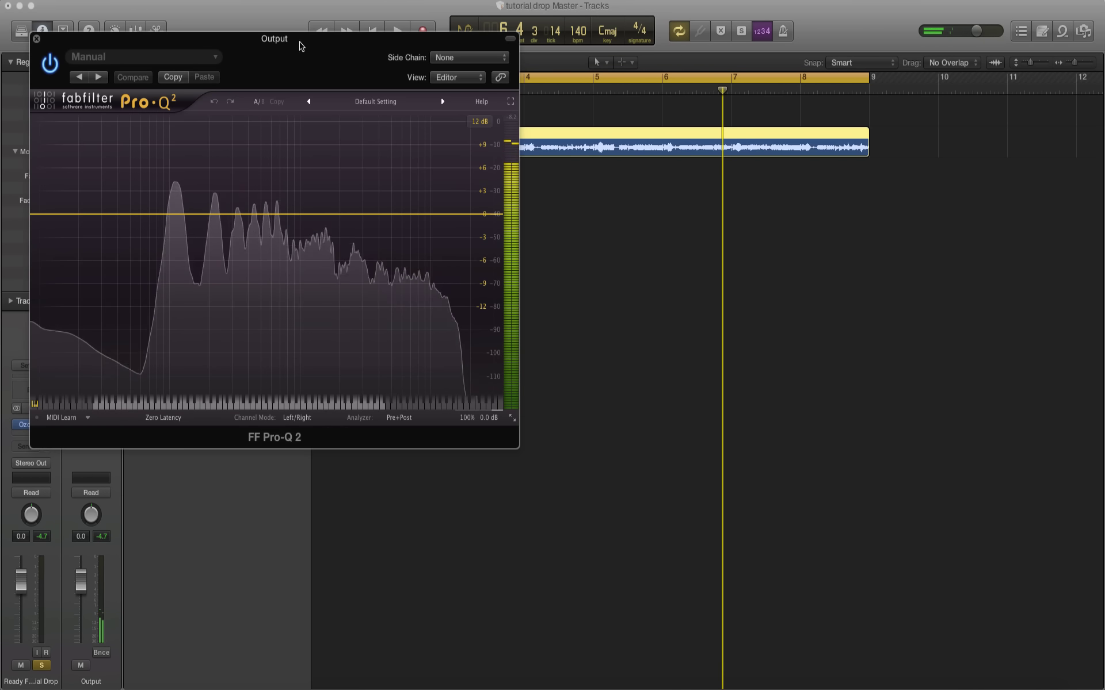
{"action": "left_click_drag", "start_coordinate": [300, 46], "coordinate": [601, 211]}
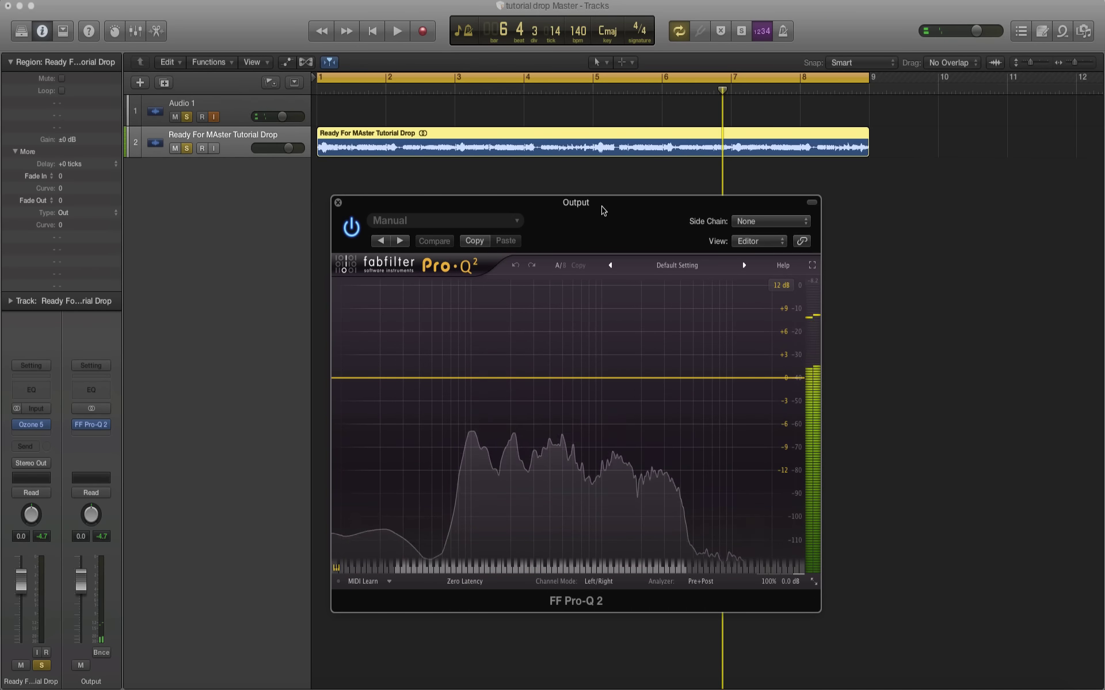
Play from the start, mute the empty Audio 1 track, and change the analyzer display settings.
{"action": "key", "text": "Return"}
{"action": "key", "text": "space"}
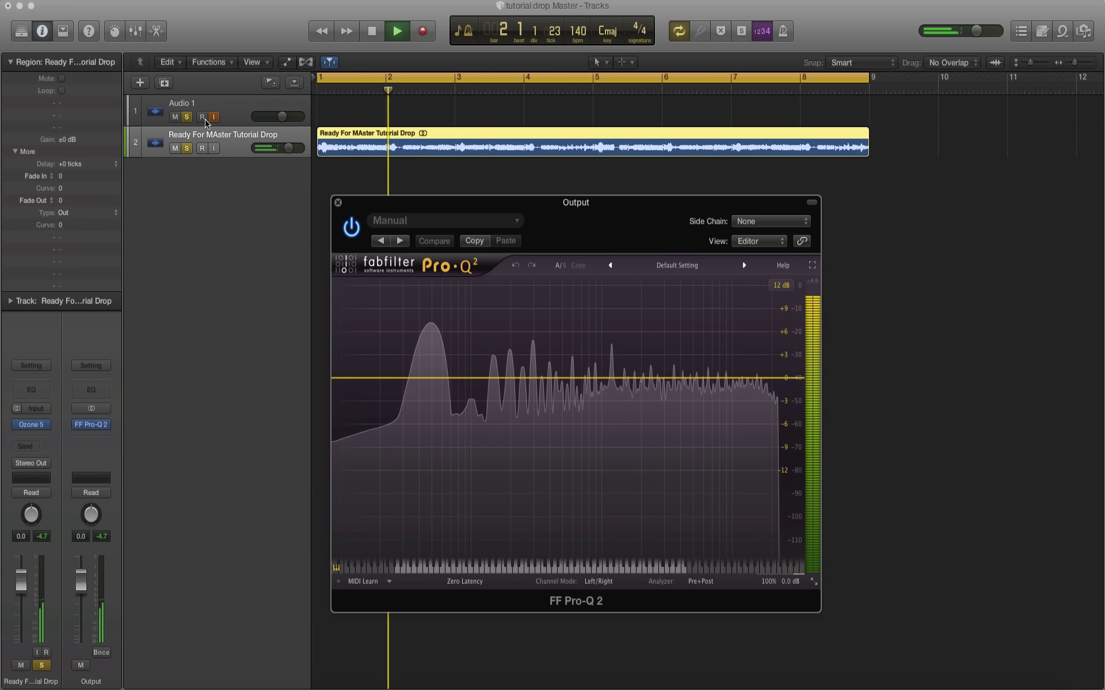
{"action": "left_click", "coordinate": [175, 116]}
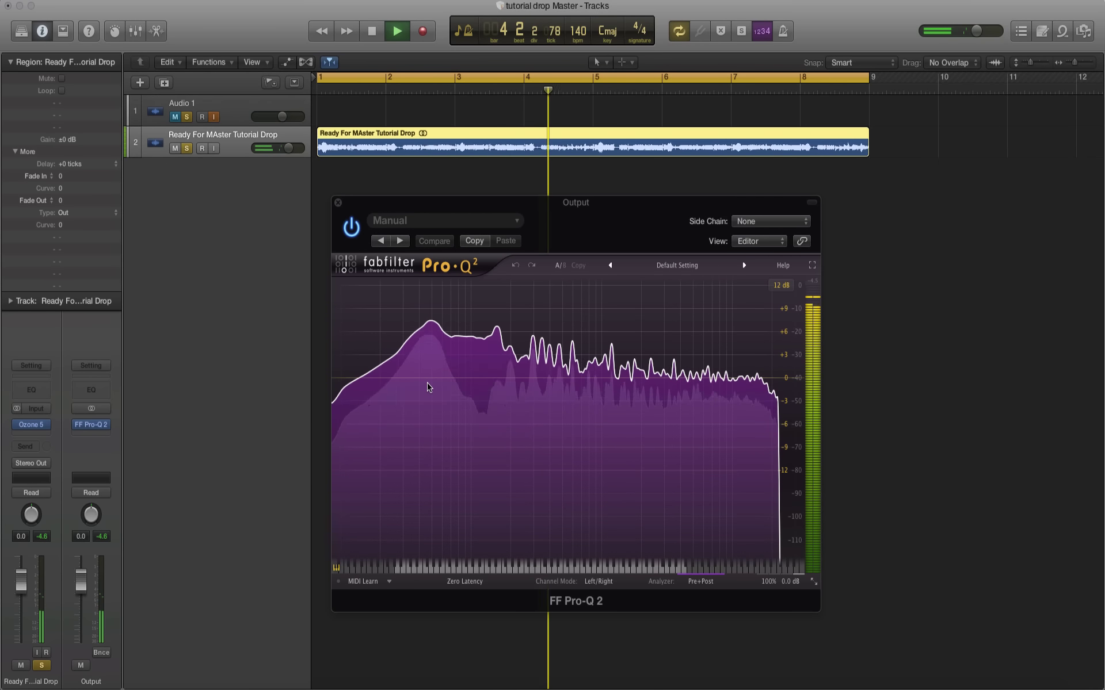
{"action": "left_click", "coordinate": [700, 581]}
{"action": "left_click", "coordinate": [667, 562]}
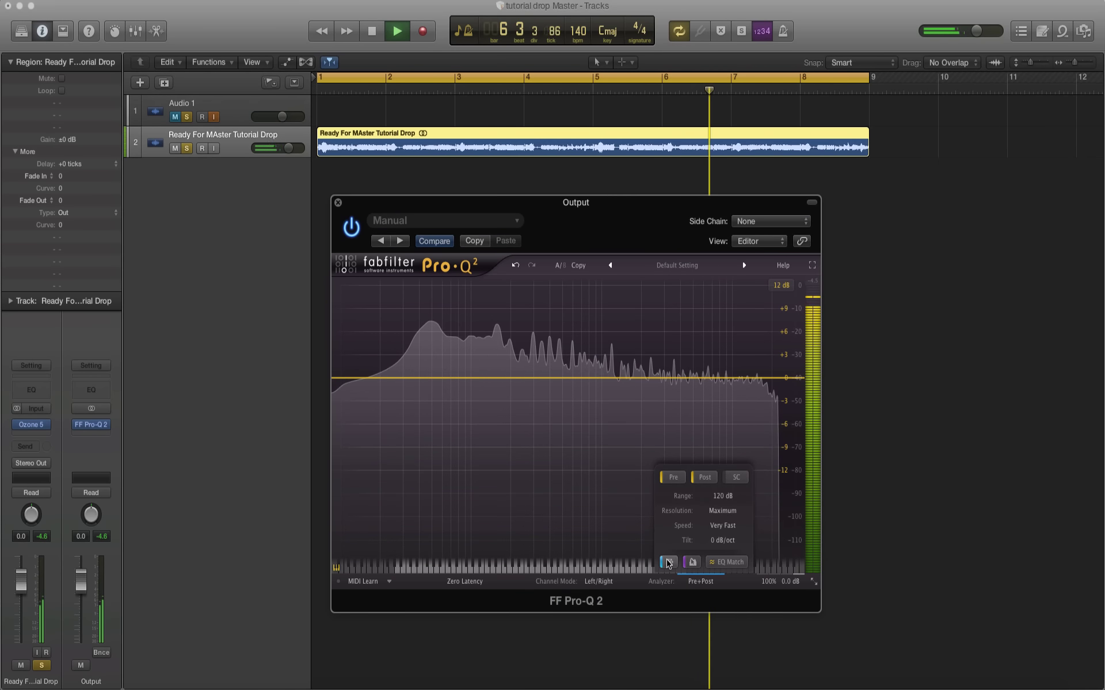
{"action": "key", "text": "space"}
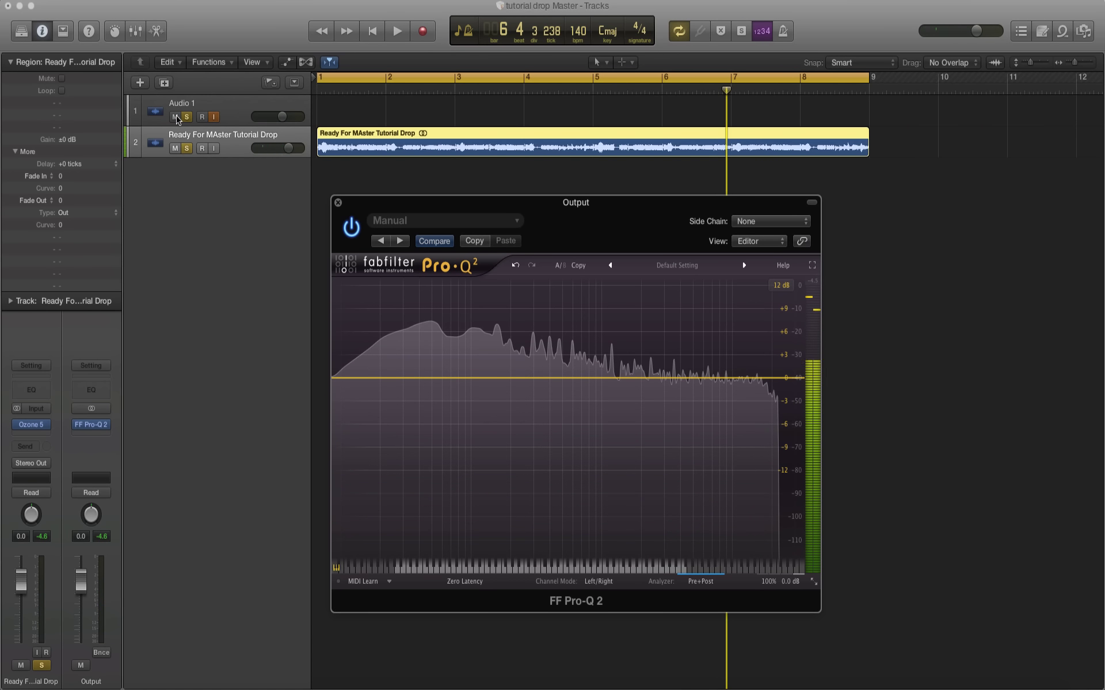
Add a 96 dB/oct Low Cut band in Pro-Q 2 and set it to about 30.5 Hz while listening.
{"action": "left_click", "coordinate": [411, 377]}
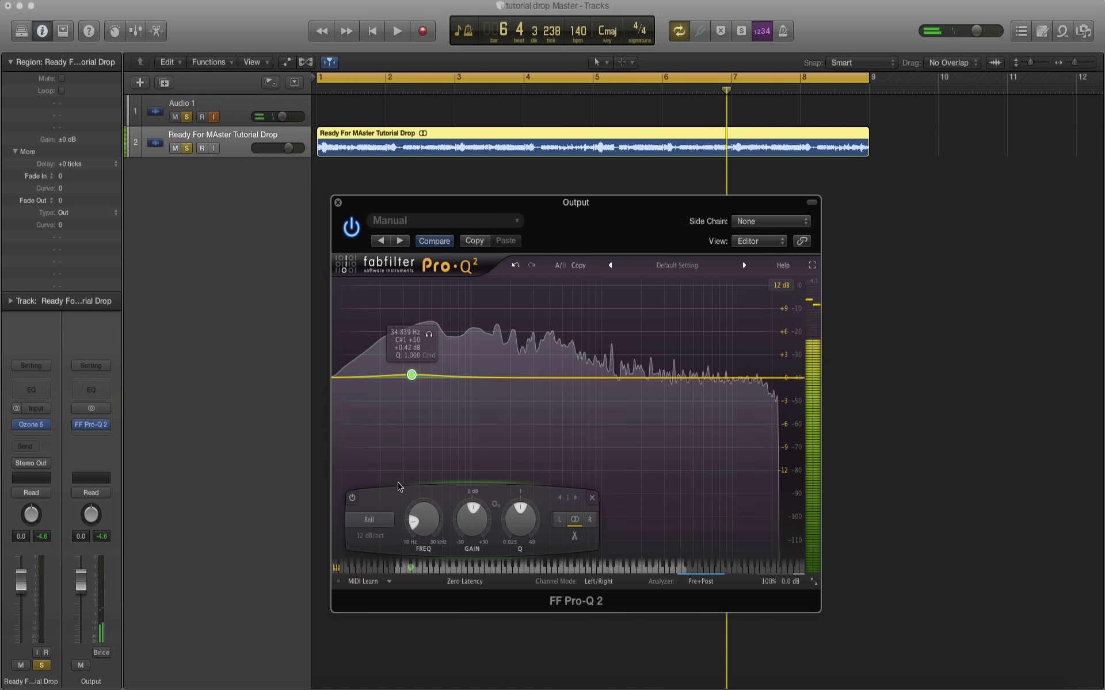
{"action": "left_click", "coordinate": [379, 521]}
{"action": "left_click", "coordinate": [375, 561]}
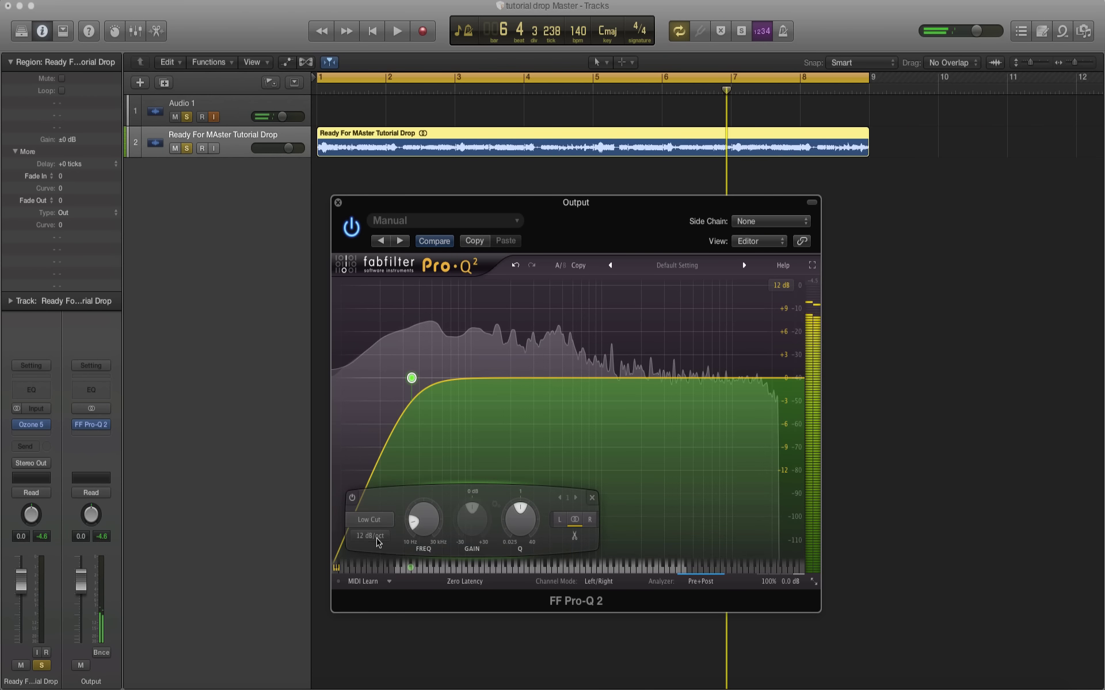
{"action": "left_click", "coordinate": [371, 536]}
{"action": "left_click", "coordinate": [375, 649]}
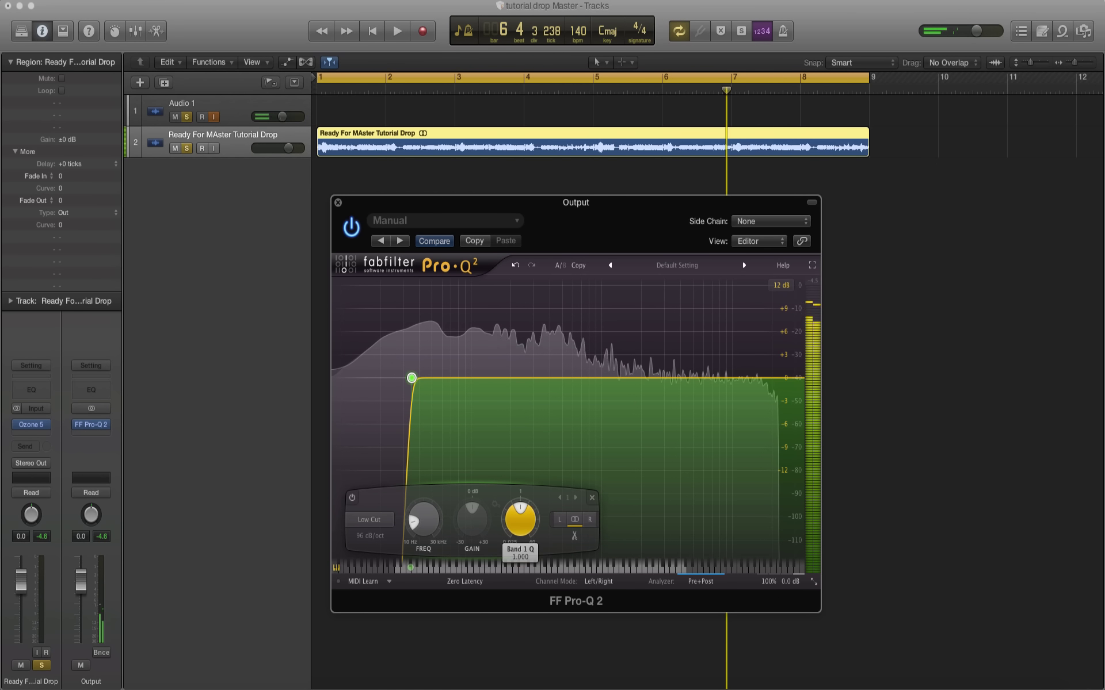
{"action": "left_click_drag", "start_coordinate": [422, 351], "coordinate": [373, 349]}
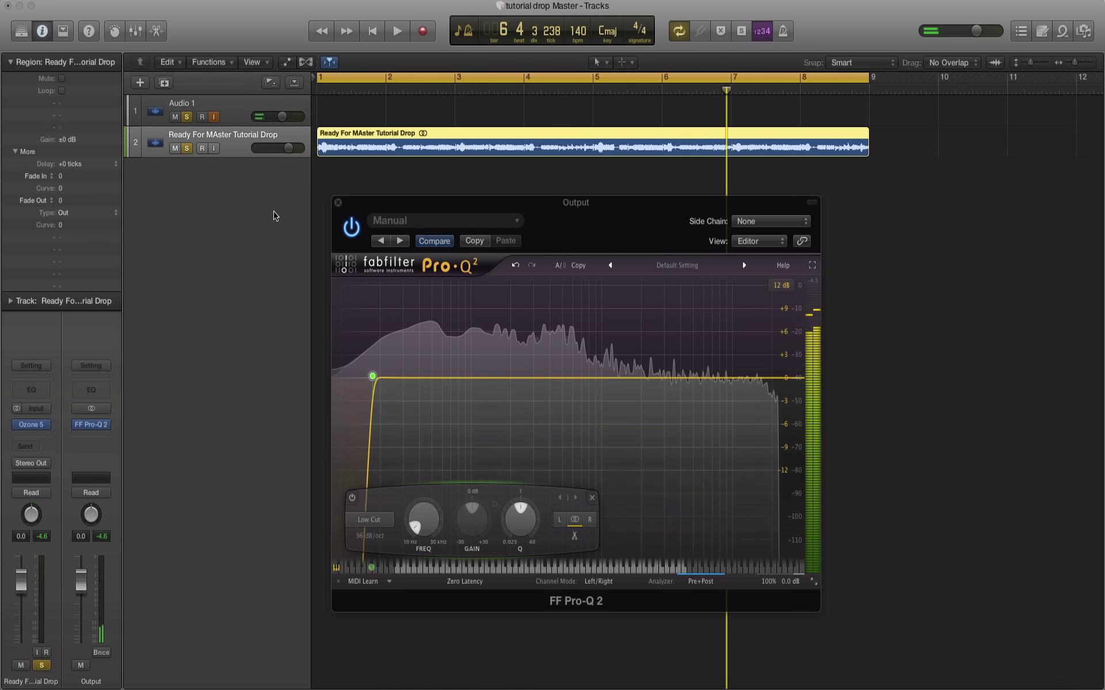
{"action": "key", "text": "space"}
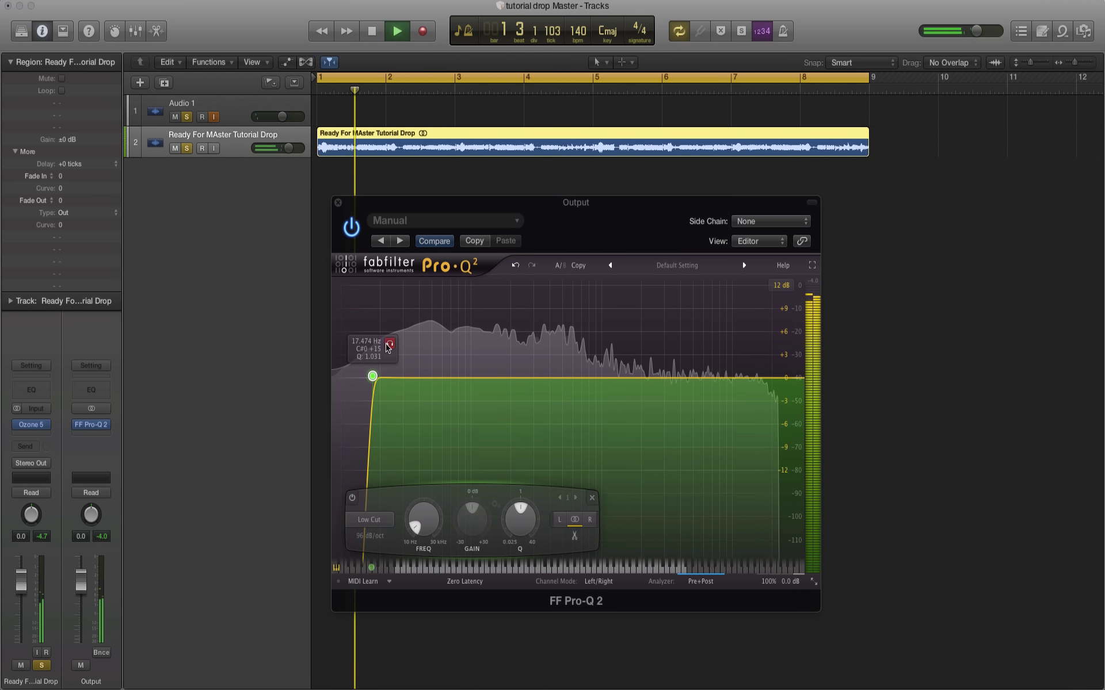
{"action": "left_click_drag", "start_coordinate": [389, 347], "coordinate": [422, 346]}
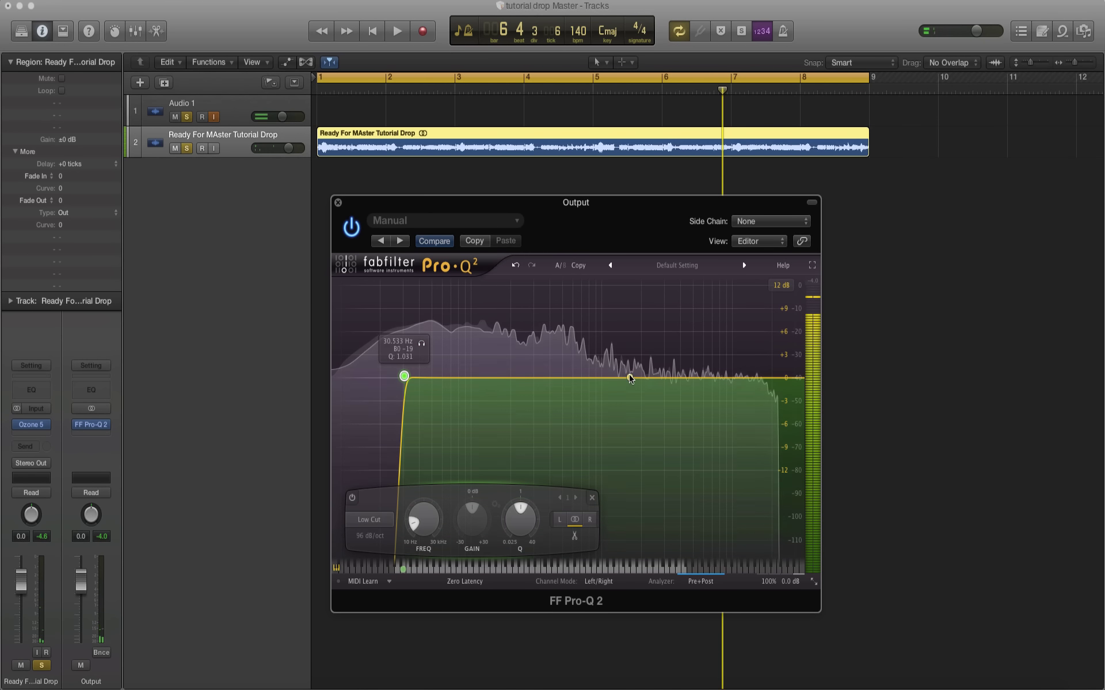
Add a 96 dB/oct High Cut band at the top of Pro-Q 2's spectrum, near 18.4 kHz.
{"action": "left_click", "coordinate": [760, 378]}
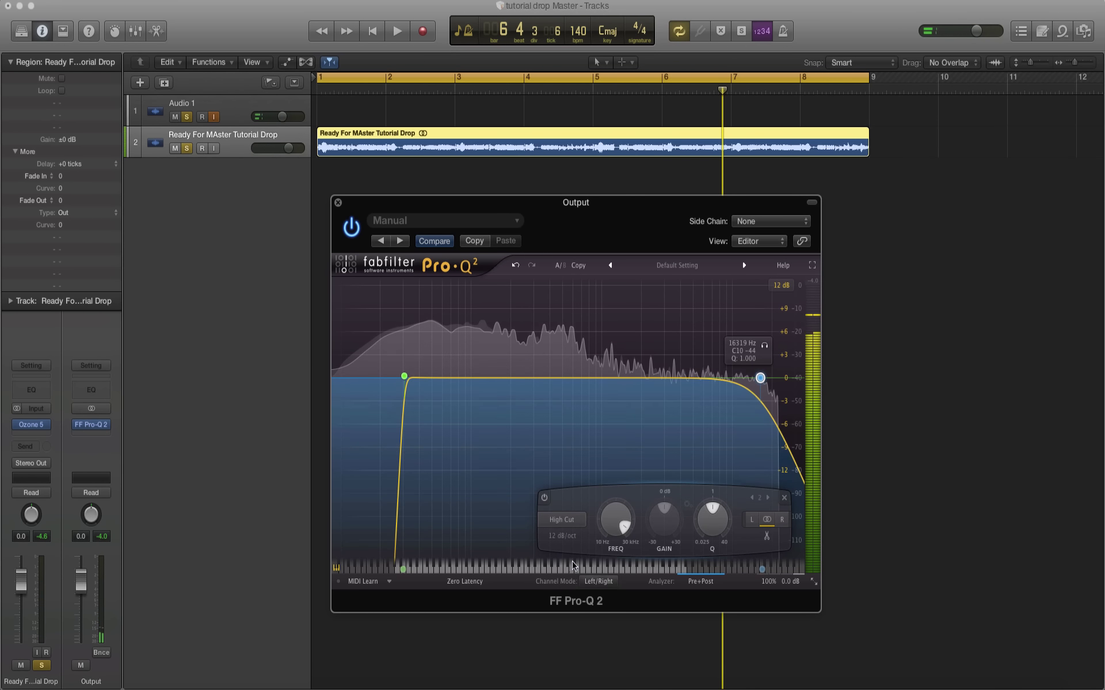
{"action": "left_click", "coordinate": [562, 536]}
{"action": "left_click", "coordinate": [562, 649]}
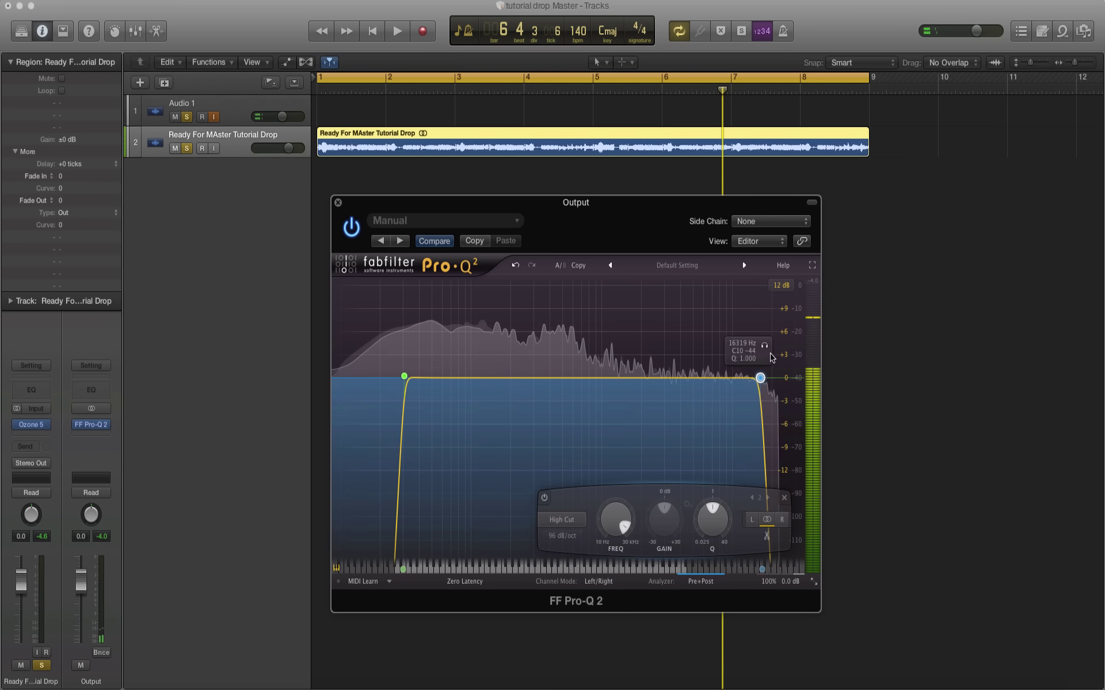
{"action": "key", "text": "space"}
{"action": "mouse_move", "coordinate": [765, 354]}
{"action": "left_mouse_down"}
{"action": "mouse_move", "coordinate": [789, 352]}
{"action": "mouse_move", "coordinate": [778, 354]}
{"action": "left_mouse_up"}
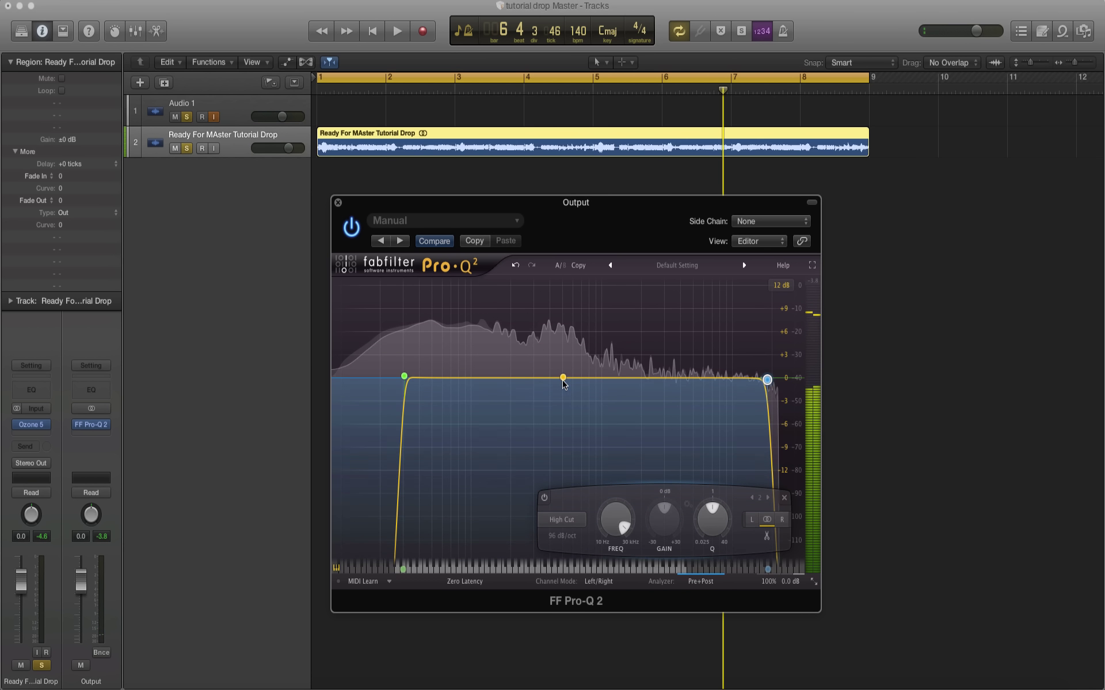
Add a Pro-Q 2 bell band 3 and sweep it down to about 43 Hz while listening.
{"action": "left_click", "coordinate": [454, 377]}
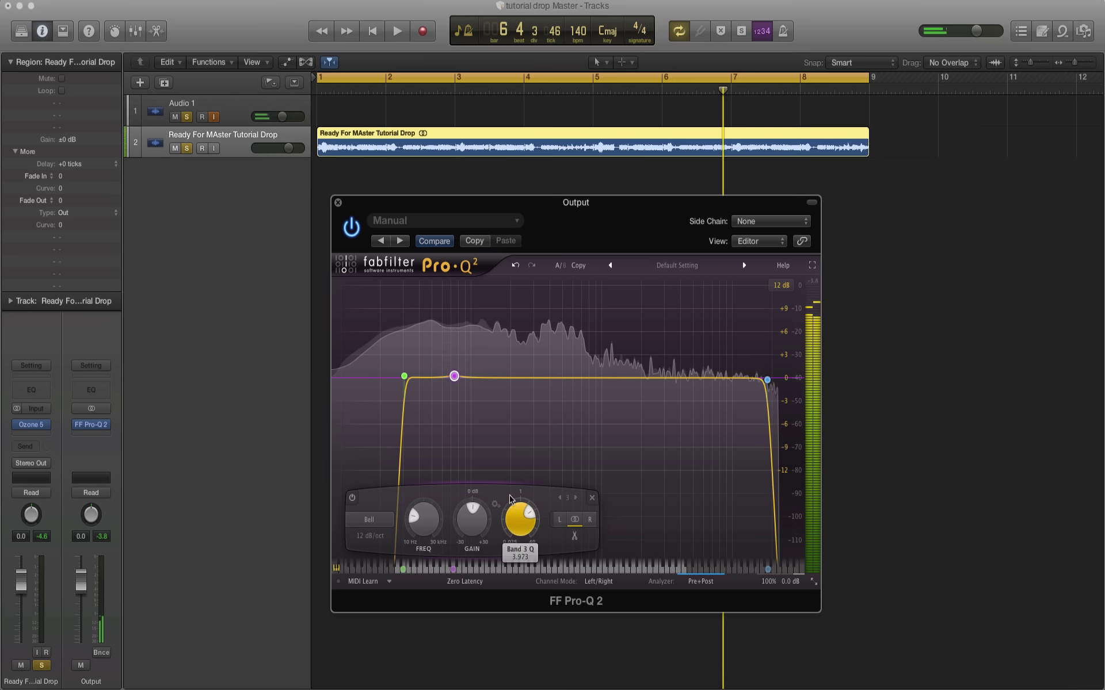
{"action": "left_click", "coordinate": [471, 336]}
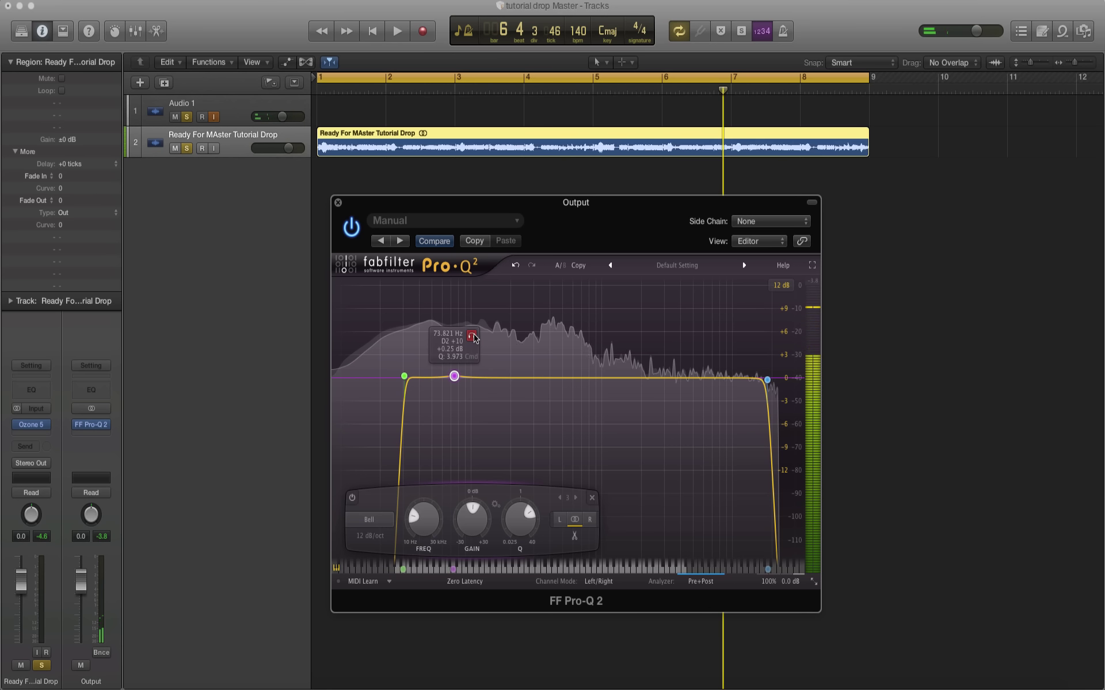
{"action": "key", "text": "space"}
{"action": "left_click_drag", "start_coordinate": [474, 337], "coordinate": [516, 357]}
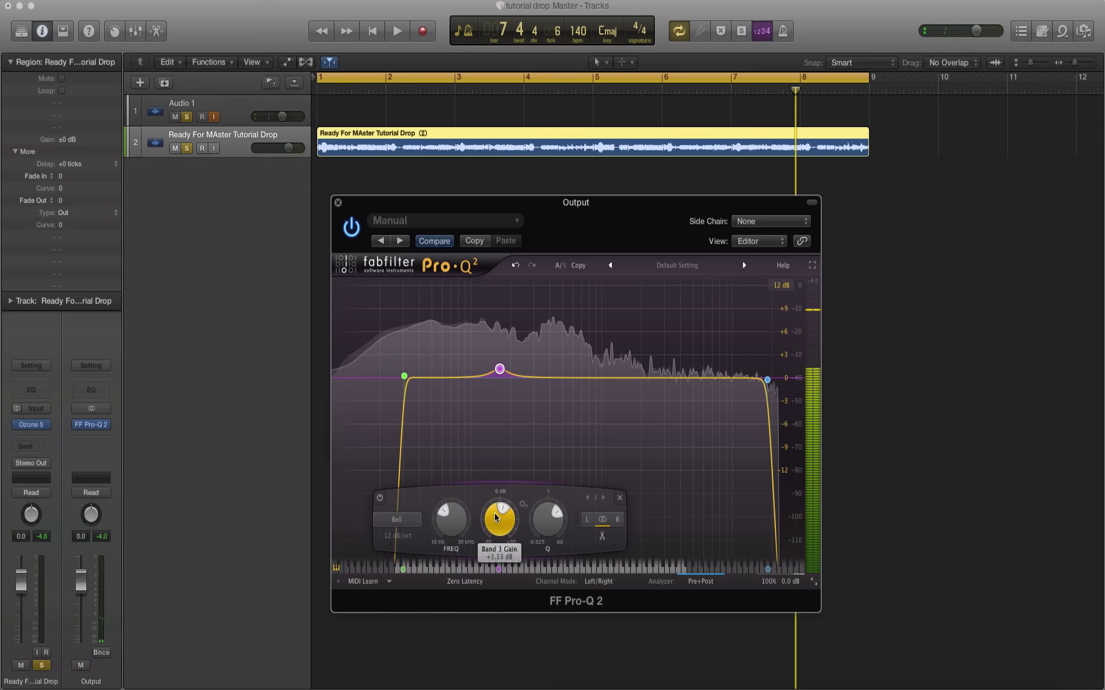
Add bell band 4 around 1043 Hz, then open the analyzer settings and listen to the EQ.
{"action": "double_click", "coordinate": [613, 378]}
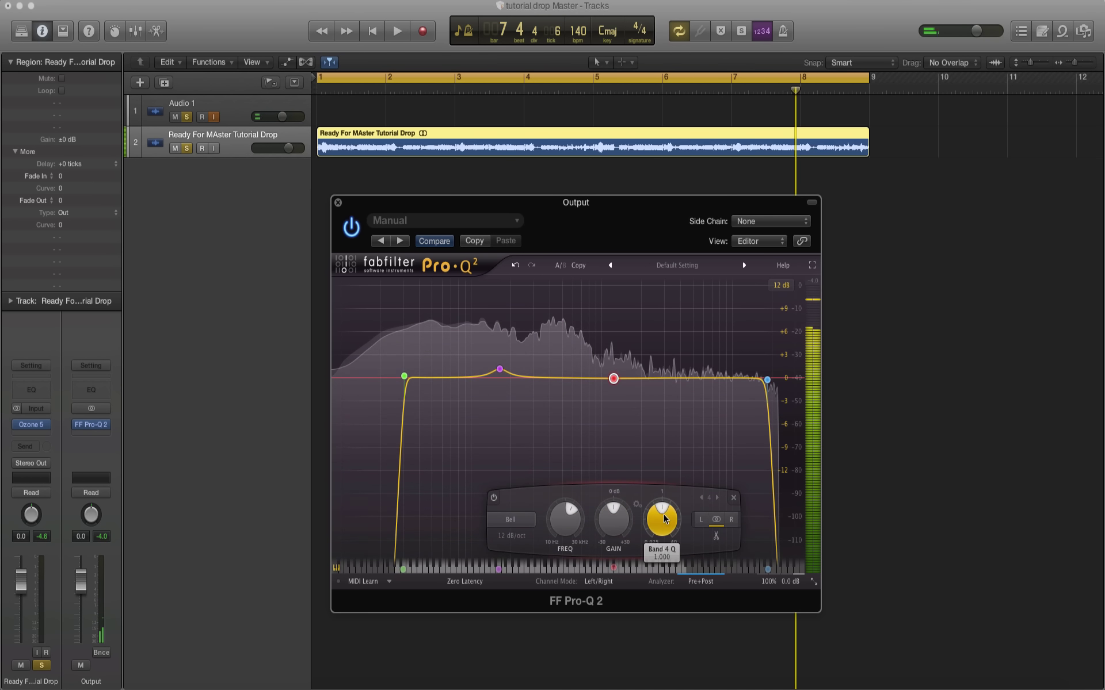
{"action": "key", "text": "space"}
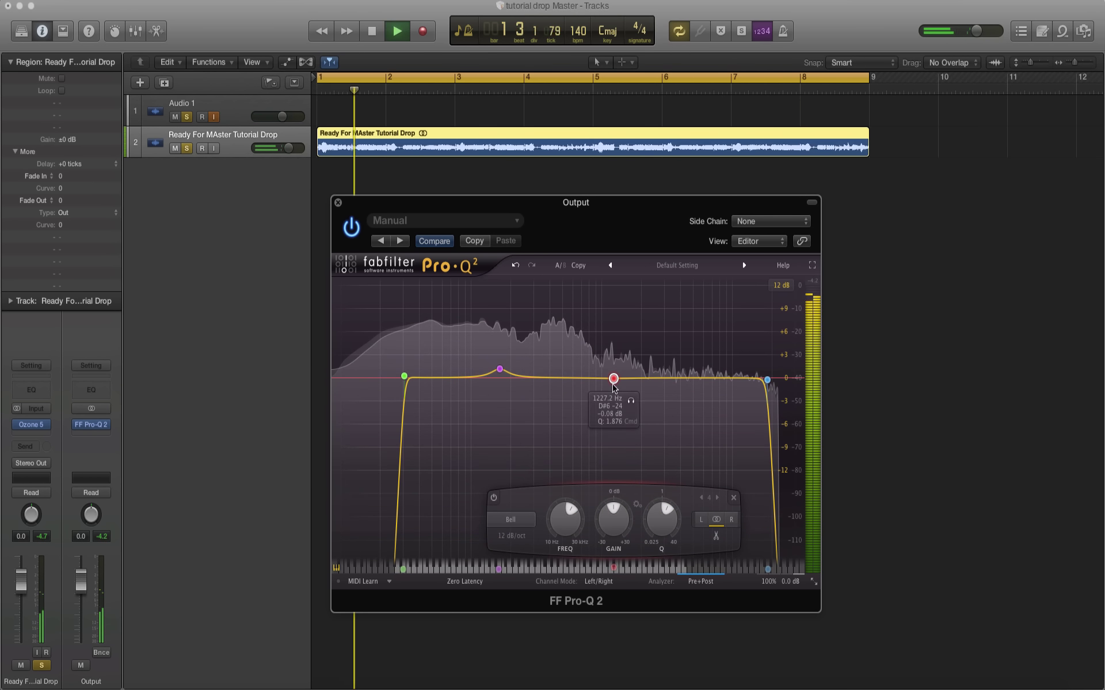
{"action": "left_click_drag", "start_coordinate": [631, 402], "coordinate": [619, 402]}
{"action": "key", "text": "space"}
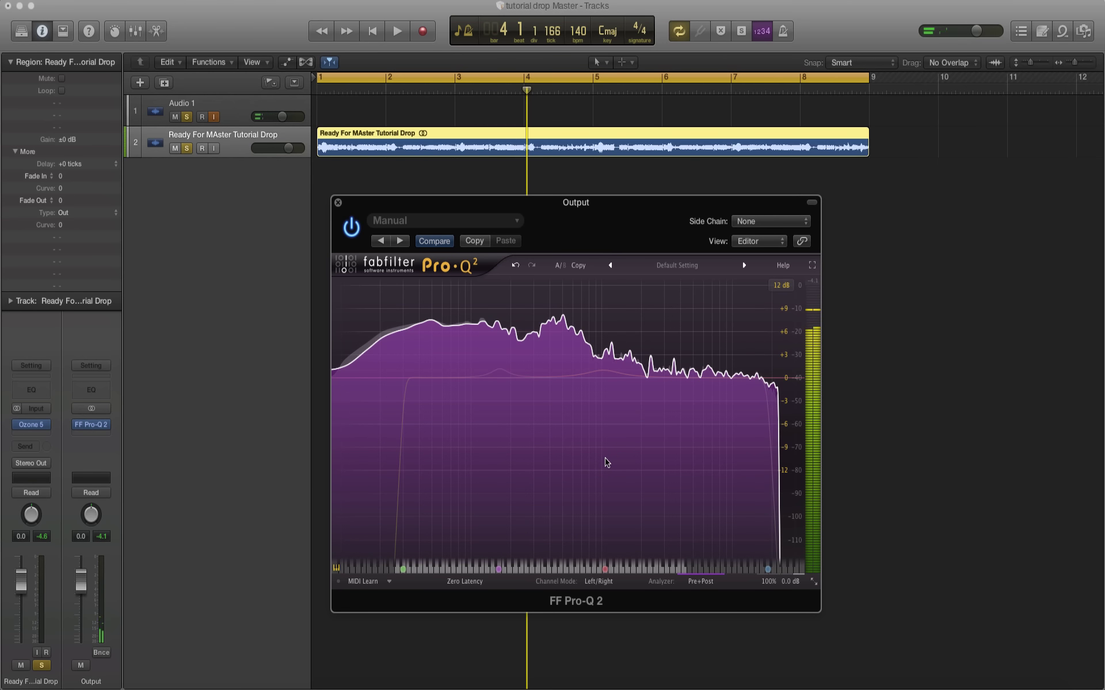
{"action": "left_click", "coordinate": [693, 582]}
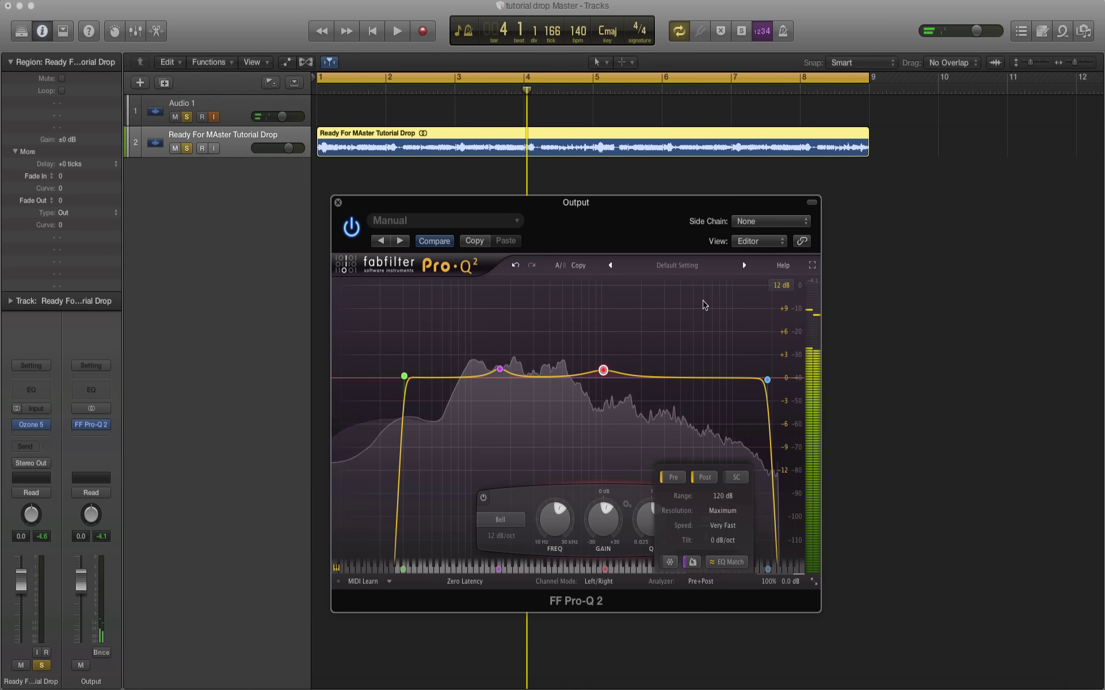
{"action": "key", "text": "space"}
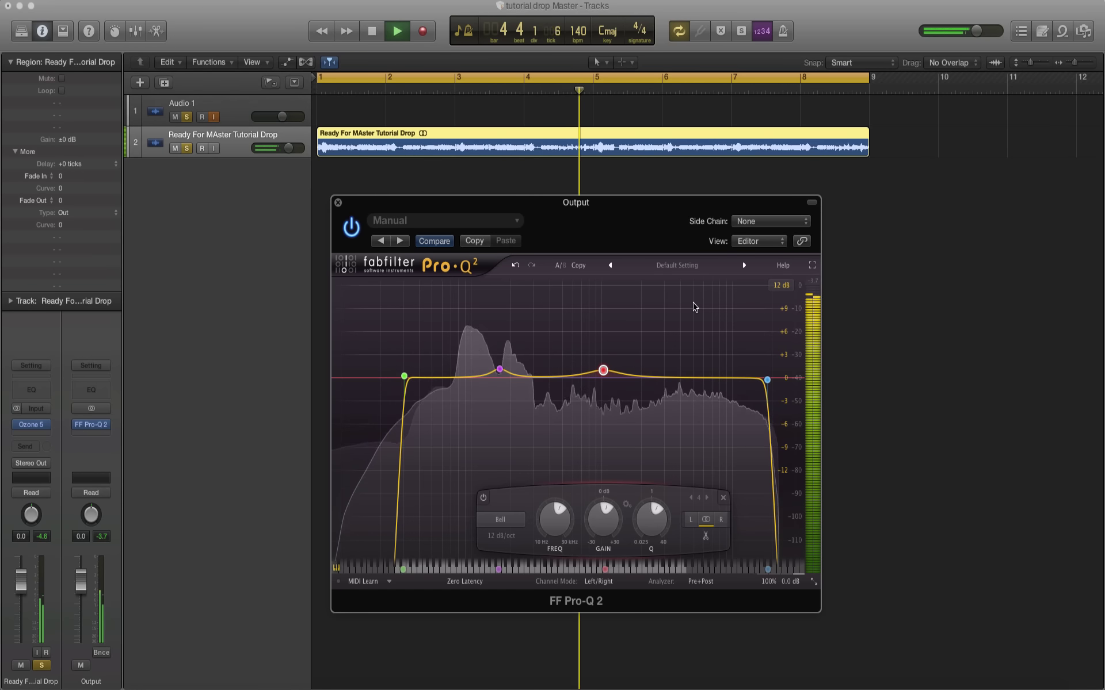
{"action": "key", "text": "space"}
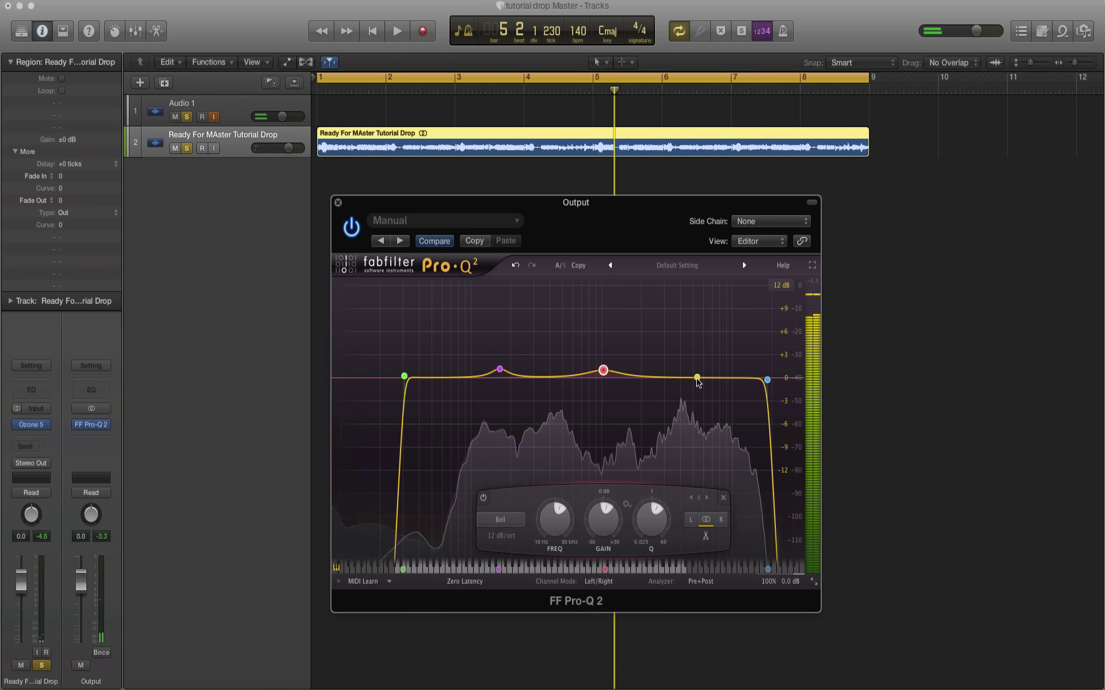
Add band 5, solo and sweep it to about 6.8 kHz, and boost it about +2.2 dB.
{"action": "left_click", "coordinate": [697, 379]}
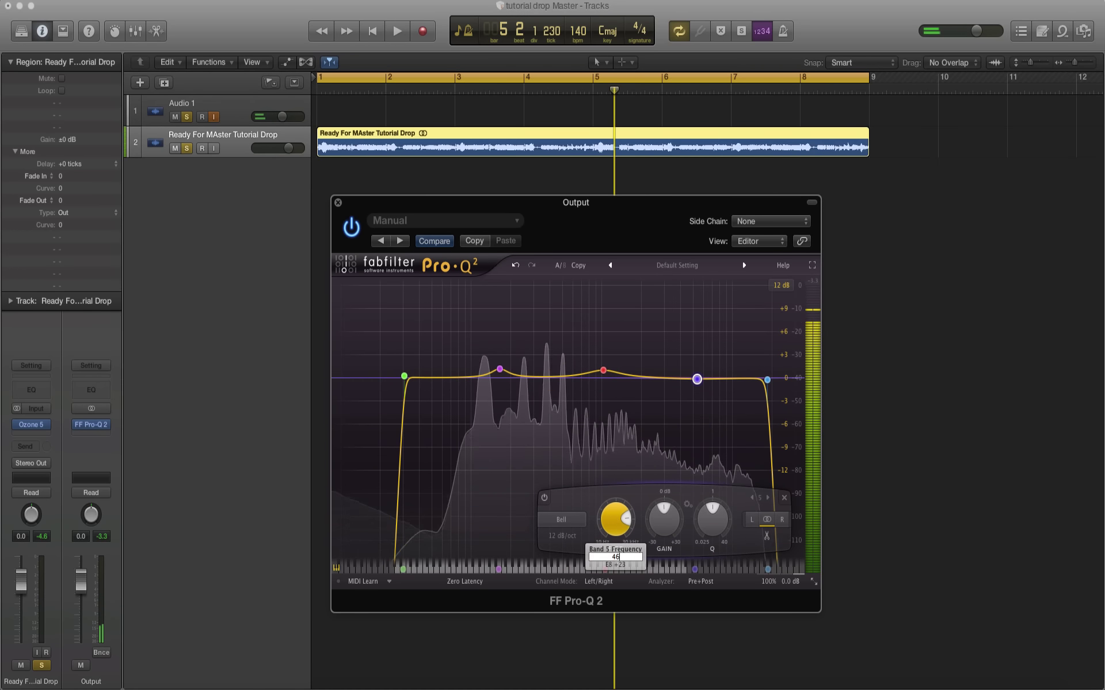
{"action": "left_click_drag", "start_coordinate": [616, 520], "coordinate": [700, 517]}
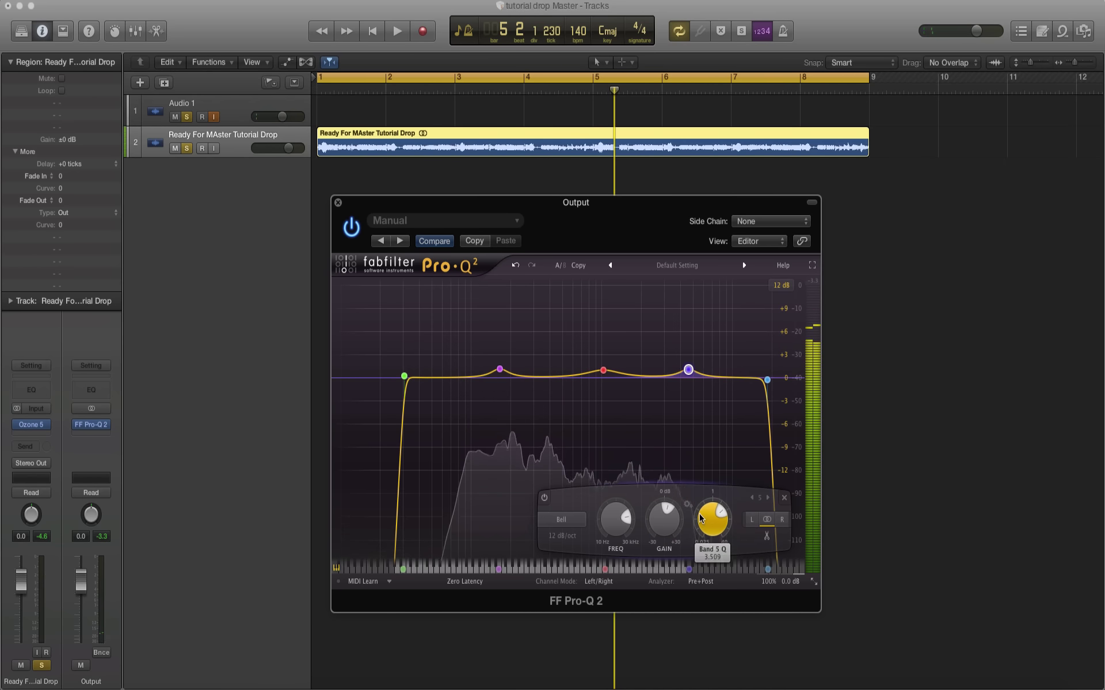
{"action": "mouse_move", "coordinate": [708, 333]}
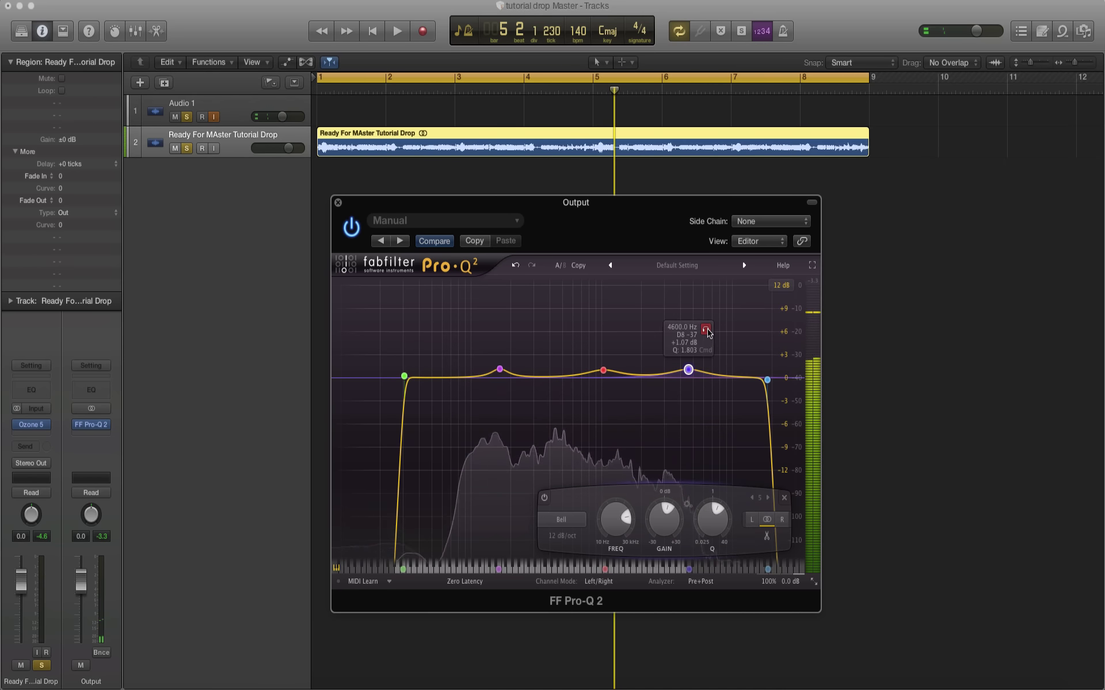
{"action": "key", "text": "space"}
{"action": "left_click", "coordinate": [706, 330]}
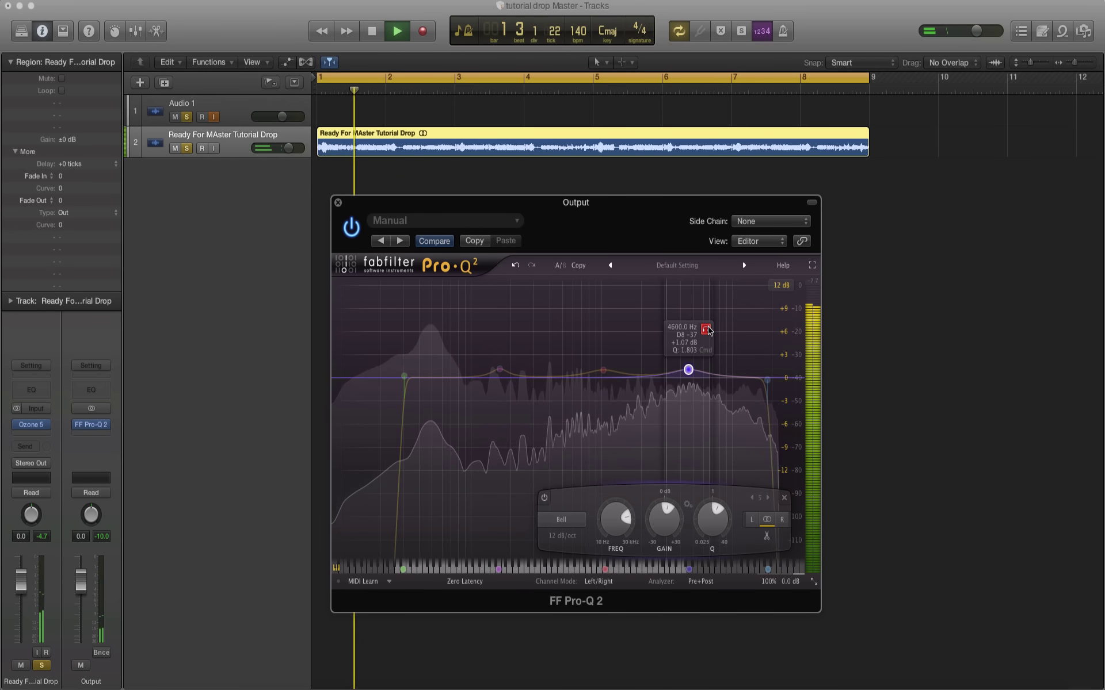
{"action": "left_click_drag", "start_coordinate": [707, 331], "coordinate": [735, 341]}
{"action": "key", "text": "space"}
{"action": "left_click", "coordinate": [700, 581]}
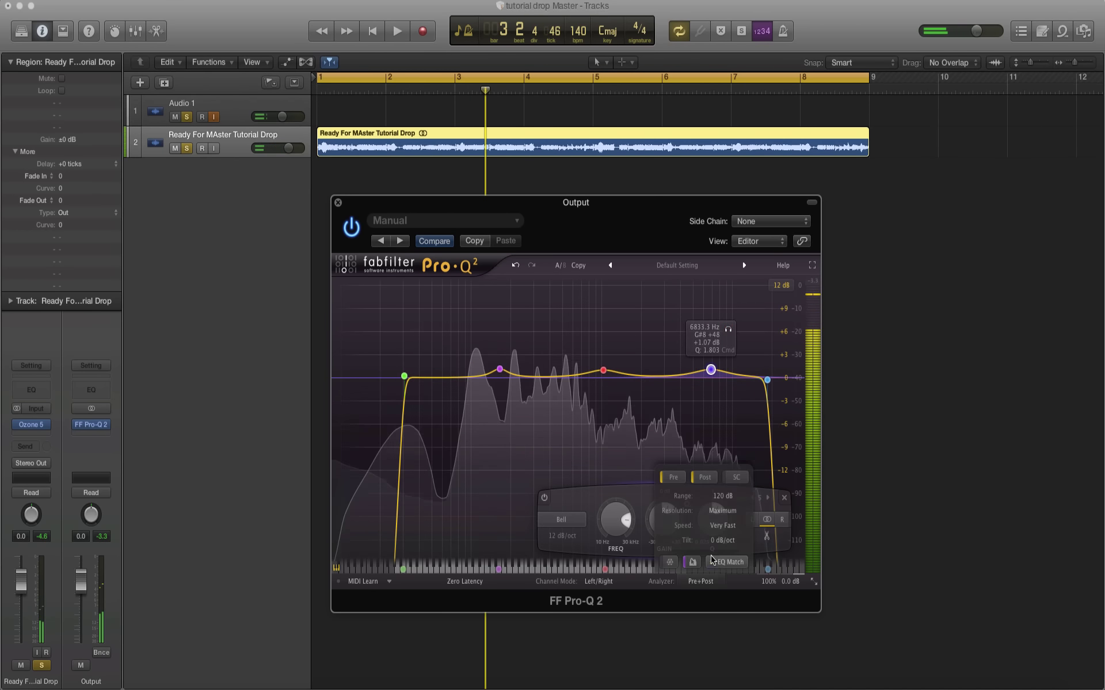
{"action": "left_click_drag", "start_coordinate": [662, 514], "coordinate": [661, 512]}
{"action": "key", "text": "space"}
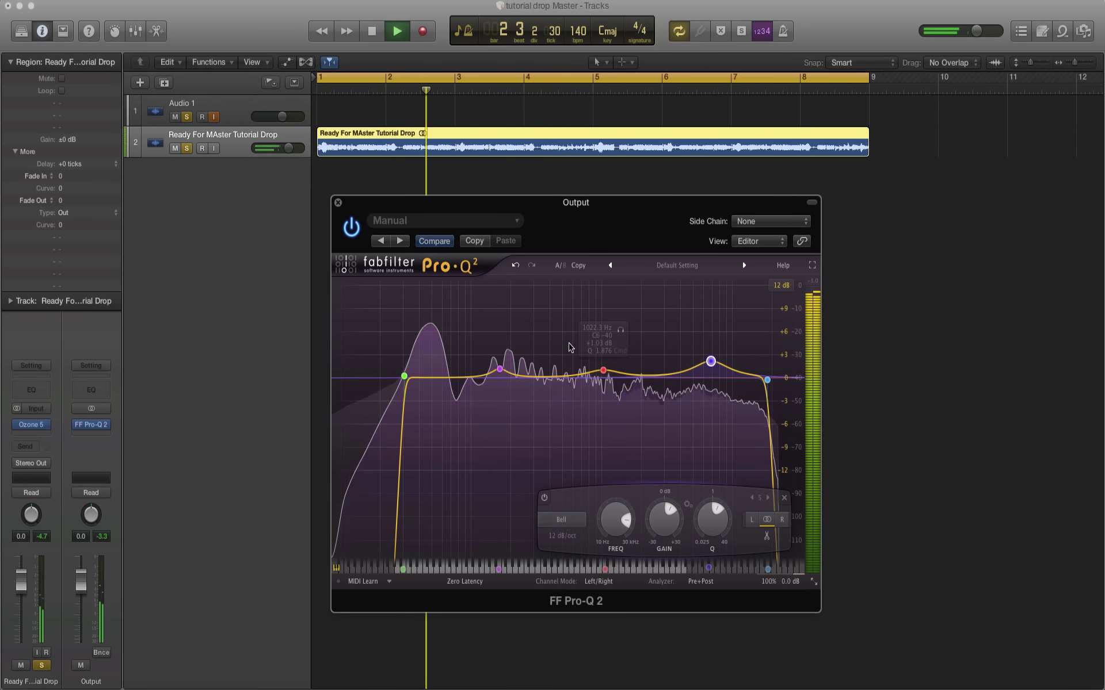
Insert a flat Channel EQ after Pro-Q 2 on the Output and play the track through both.
{"action": "left_click", "coordinate": [78, 388]}
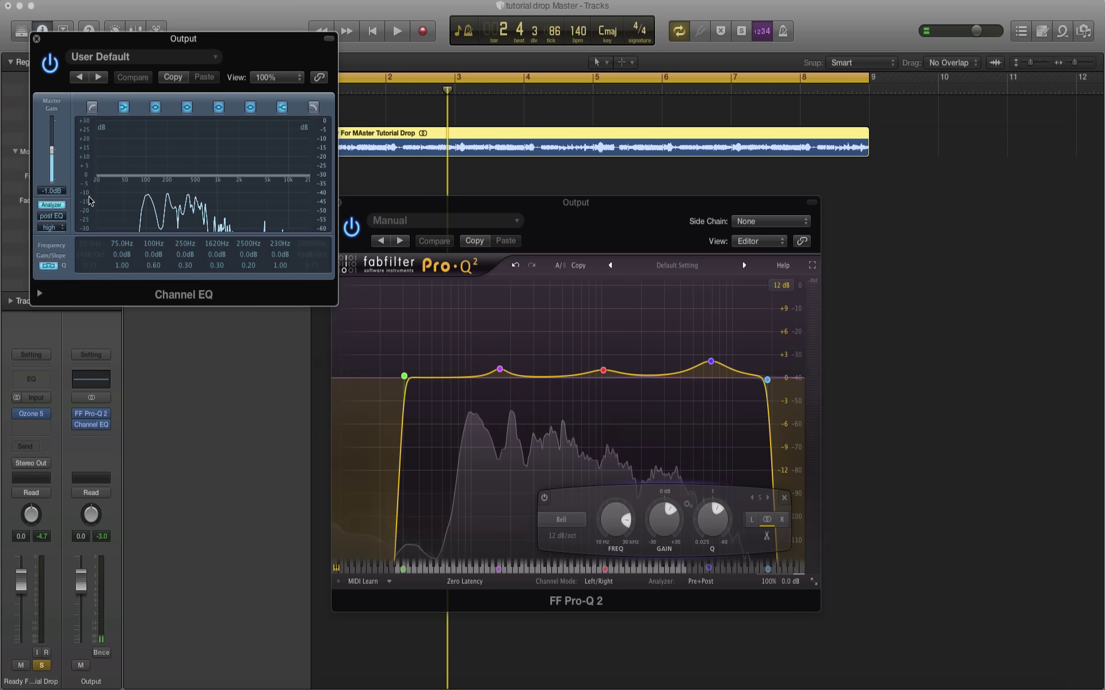
{"action": "key", "text": "space"}
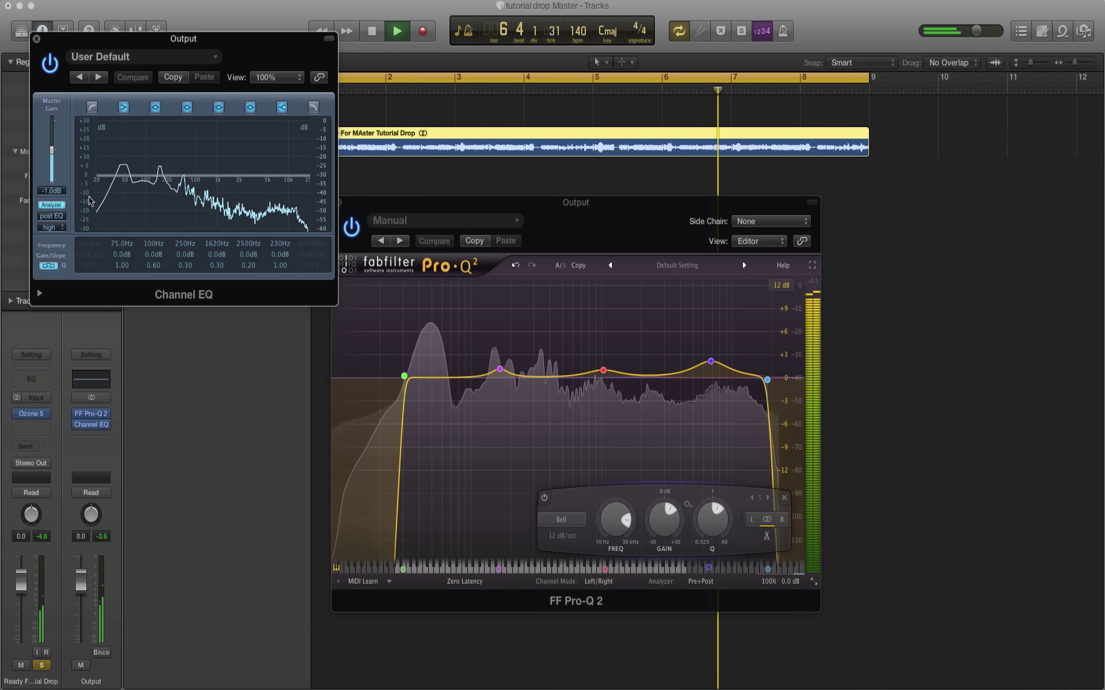
{"action": "key", "text": "space"}
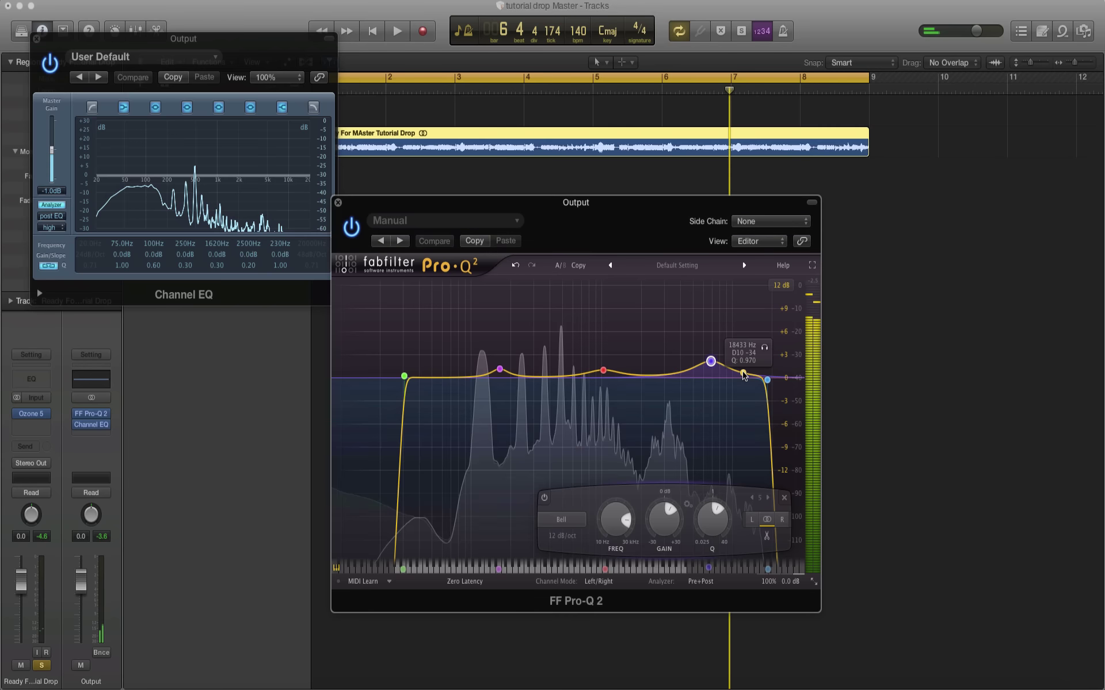
Make band 6 a narrow Bell (Q about 4.3) boosting about +4.4 dB near 13.5 kHz.
{"action": "left_click", "coordinate": [562, 521]}
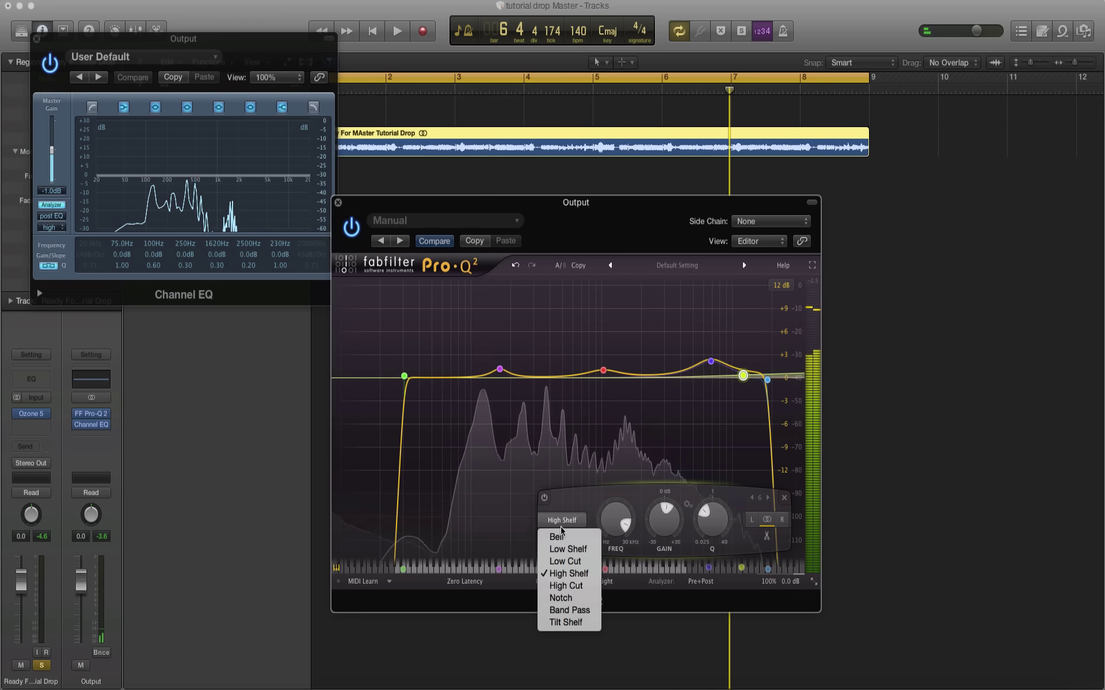
{"action": "left_click", "coordinate": [557, 536]}
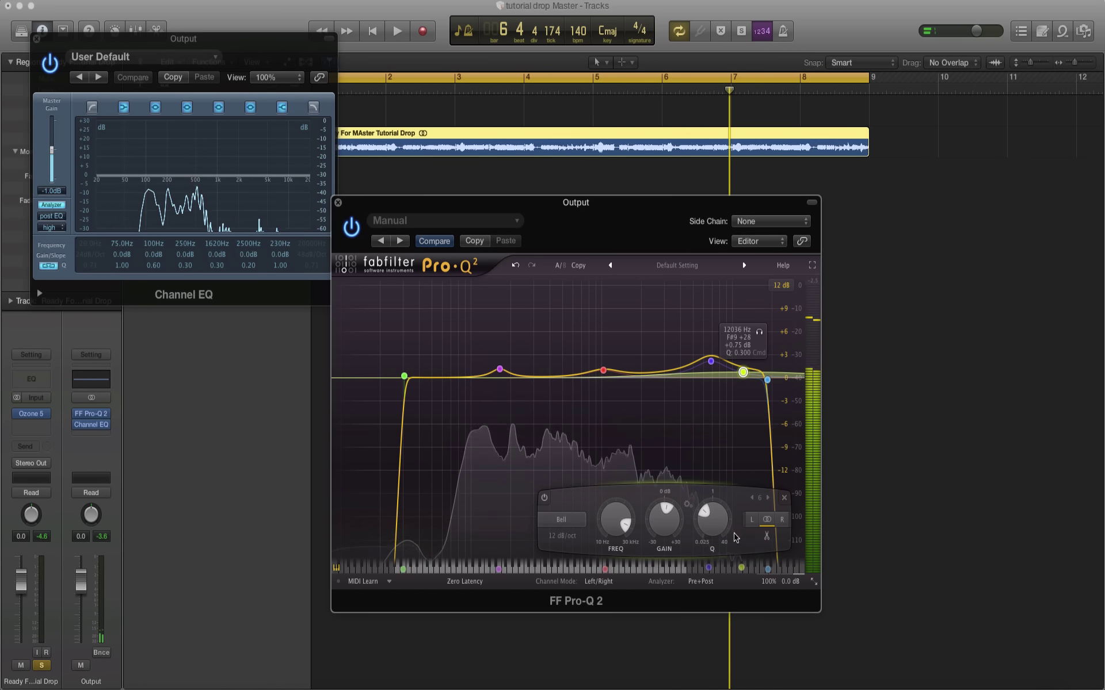
{"action": "left_click_drag", "start_coordinate": [712, 513], "coordinate": [715, 468]}
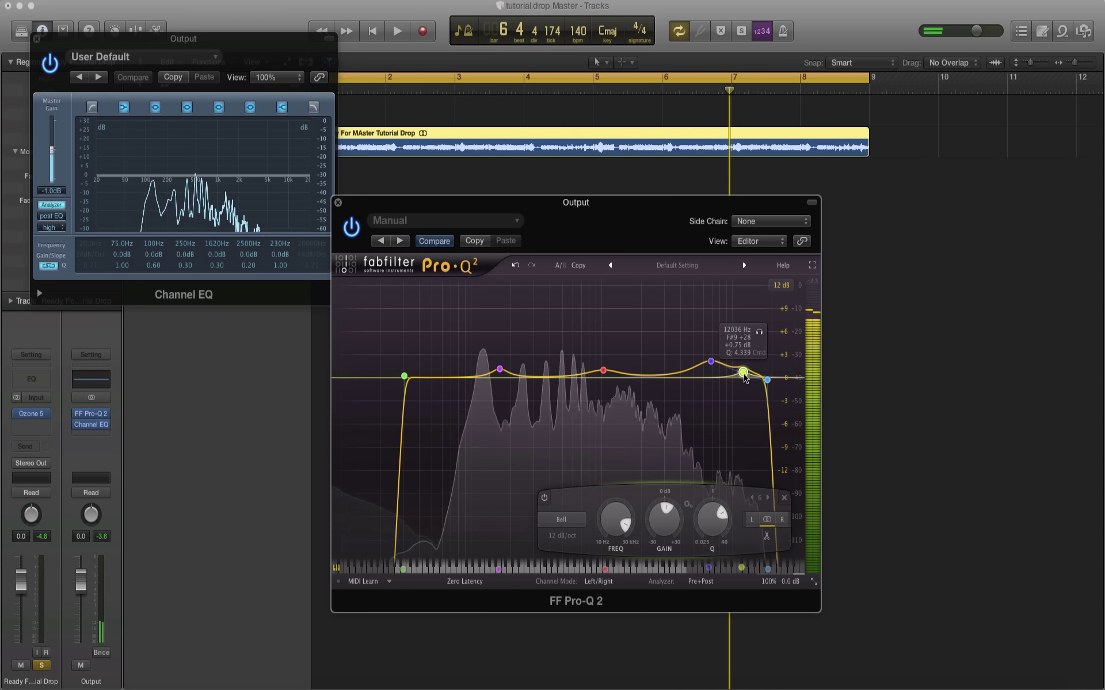
{"action": "left_click_drag", "start_coordinate": [743, 360], "coordinate": [749, 345]}
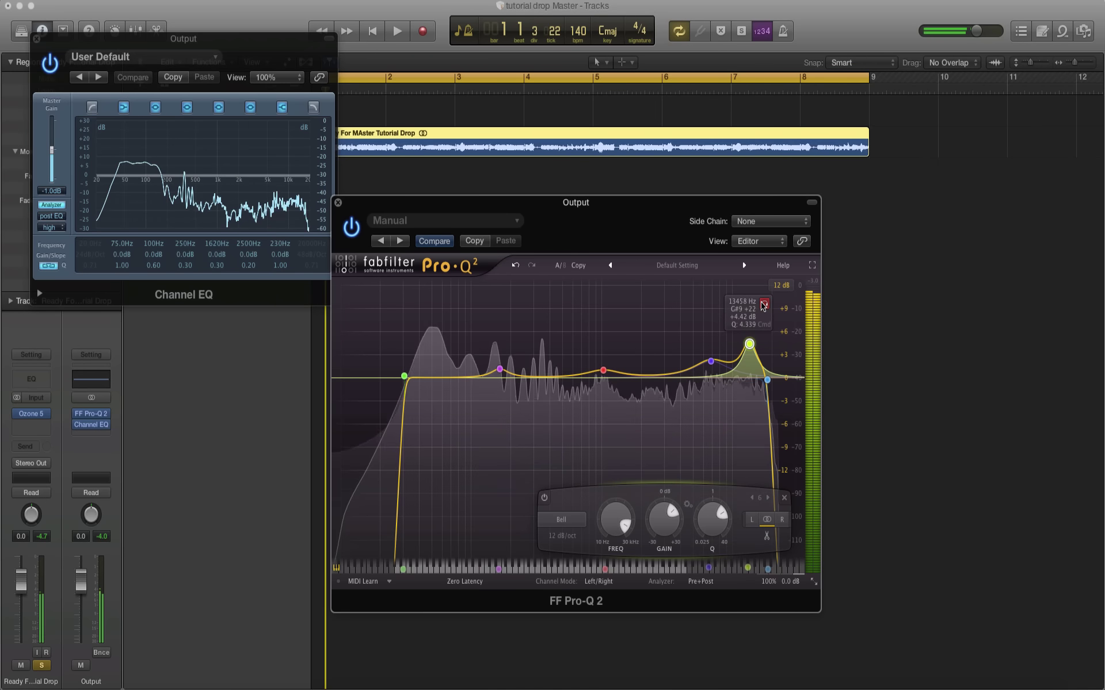
Solo band 6 during playback, widen it slightly, and settle it near 12 kHz at +3.2 dB.
{"action": "left_click", "coordinate": [764, 303]}
{"action": "key", "text": "space"}
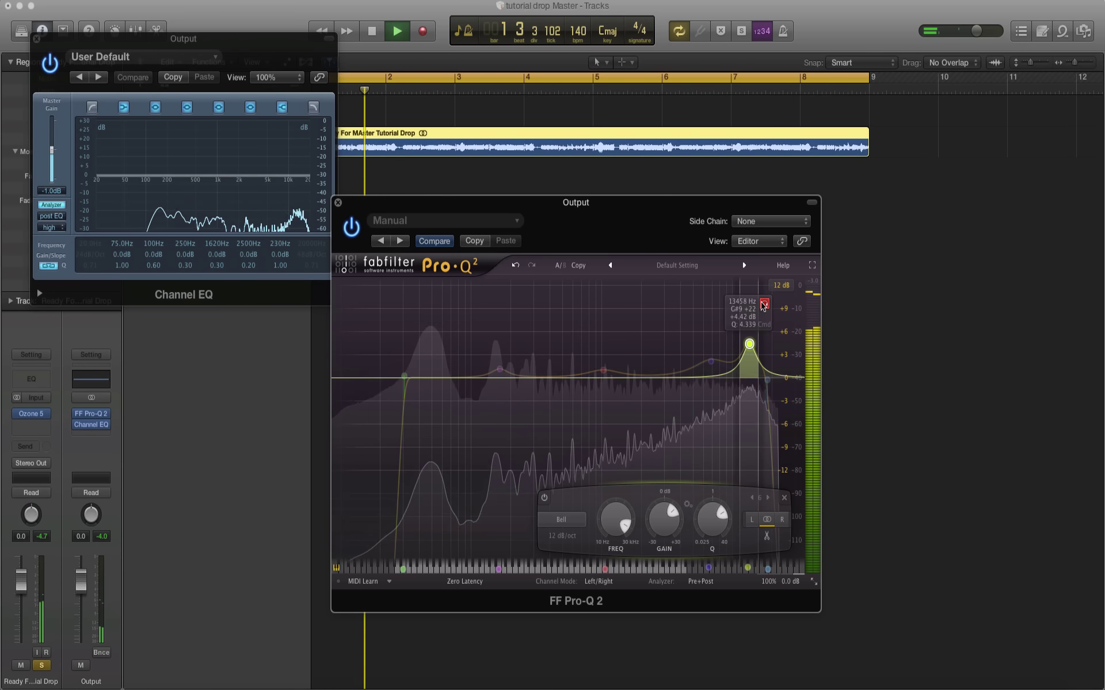
{"action": "left_click_drag", "start_coordinate": [708, 530], "coordinate": [707, 535]}
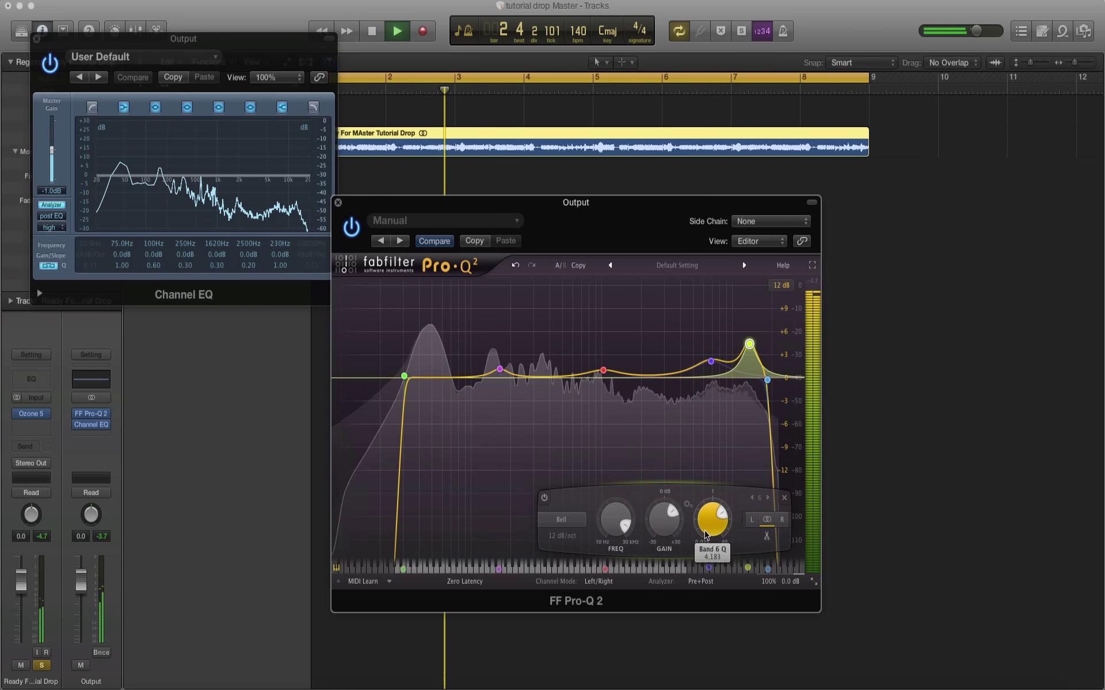
{"action": "mouse_move", "coordinate": [750, 327]}
{"action": "left_click", "coordinate": [764, 305]}
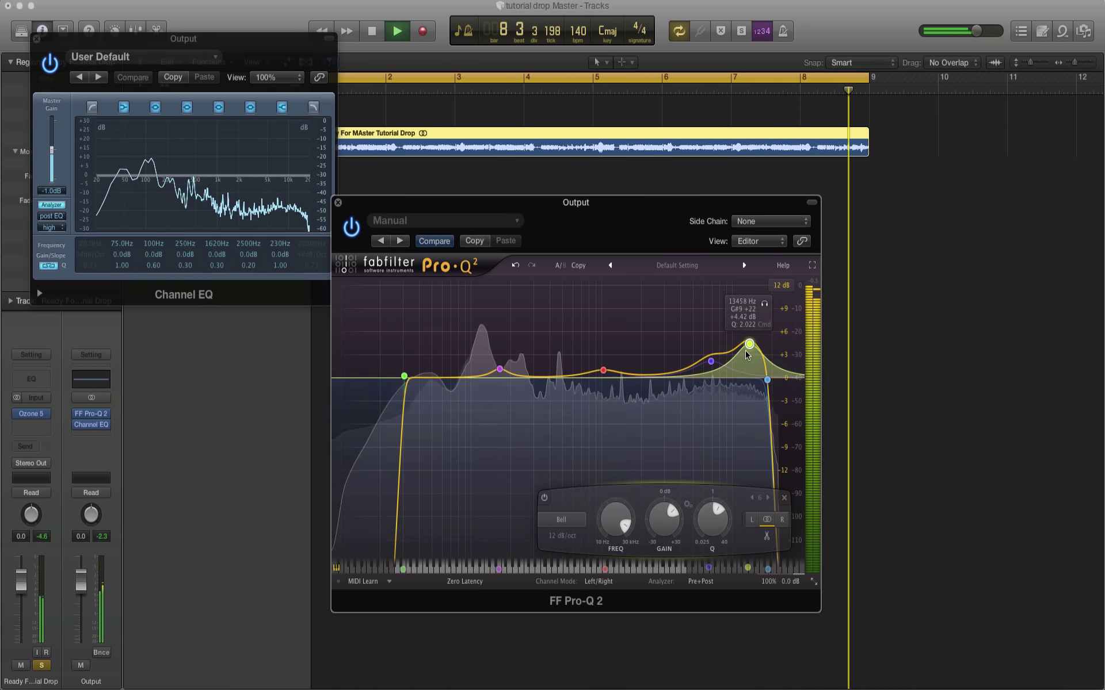
{"action": "left_click_drag", "start_coordinate": [743, 353], "coordinate": [741, 356]}
{"action": "key", "text": "space"}
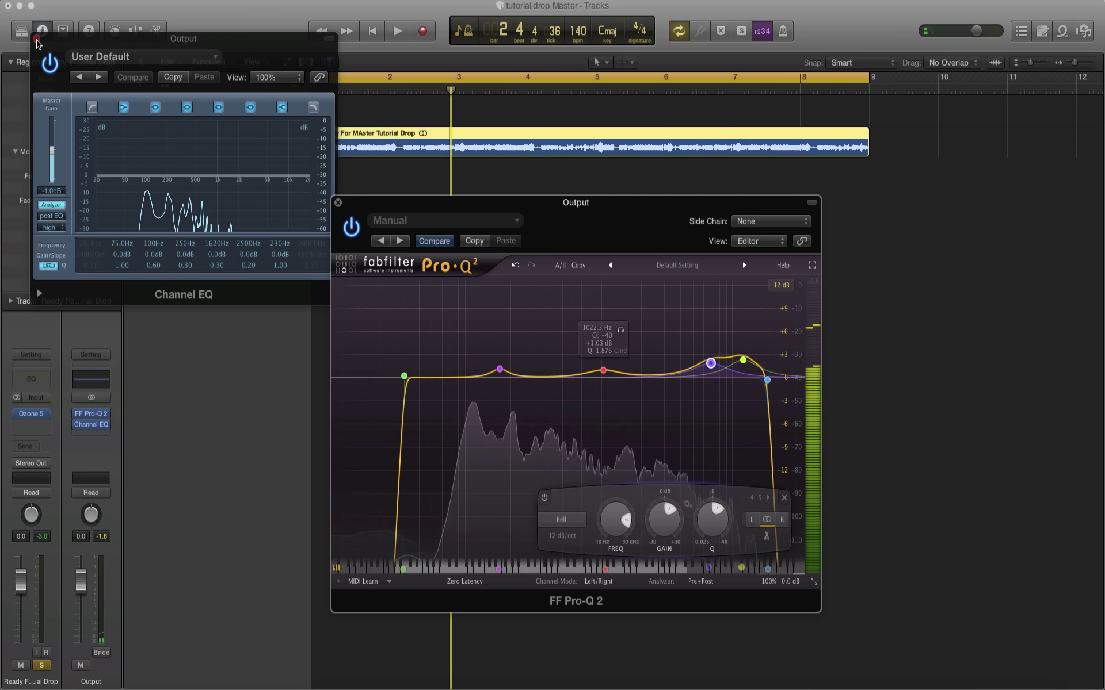
Close Pro-Q 2, raise the Channel EQ master gain from -1.0 to +2.0 dB during playback, then close it.
{"action": "key", "text": "super+w"}
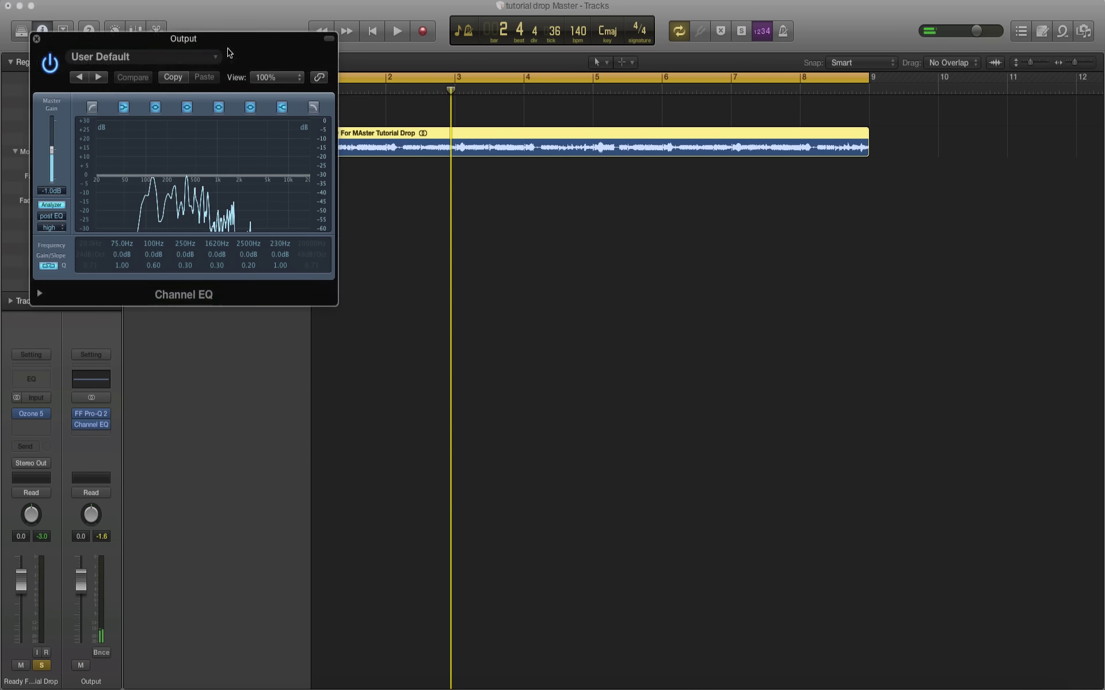
{"action": "left_click_drag", "start_coordinate": [229, 53], "coordinate": [582, 279]}
{"action": "key", "text": "Return"}
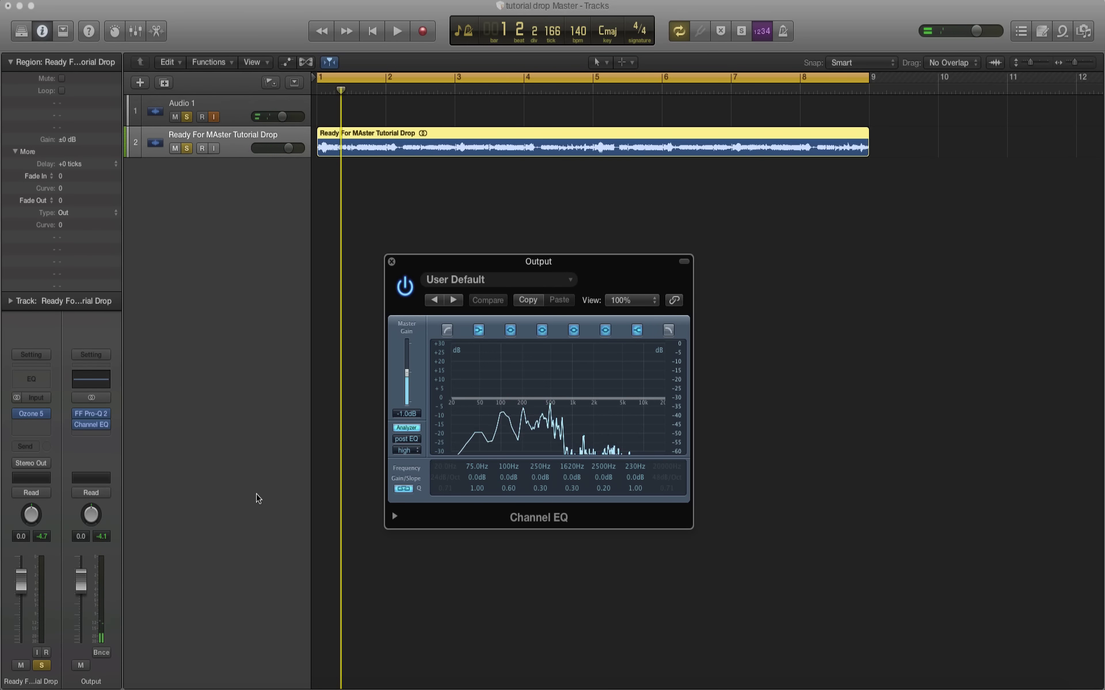
{"action": "key", "text": "space"}
{"action": "left_click_drag", "start_coordinate": [407, 373], "coordinate": [407, 371]}
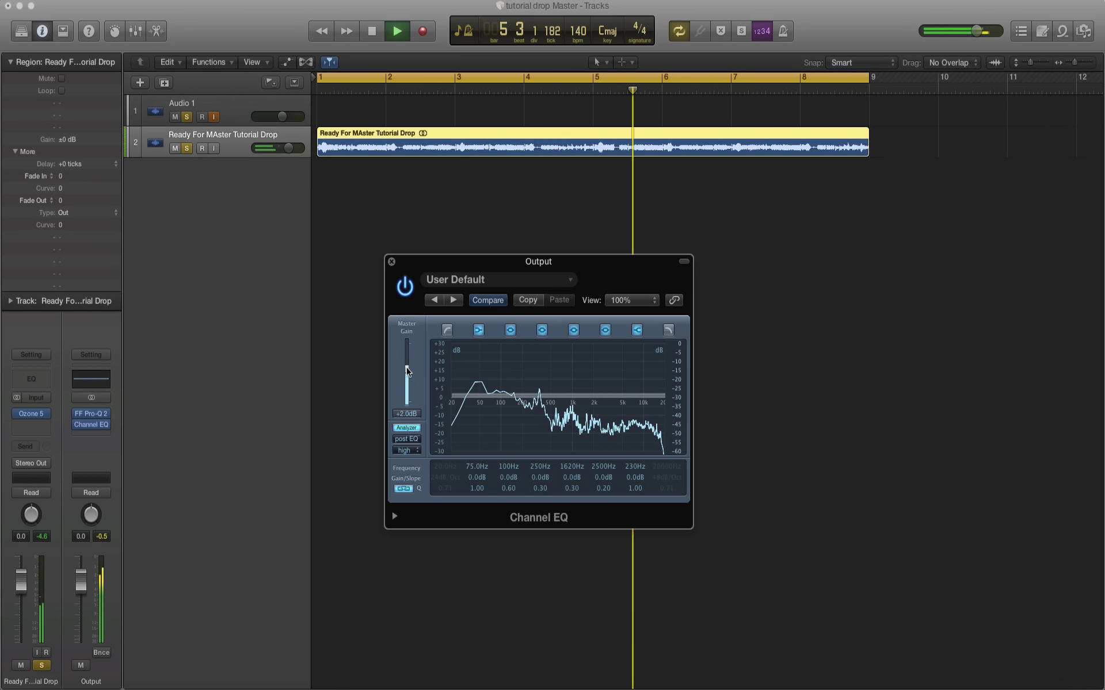
{"action": "key", "text": "space"}
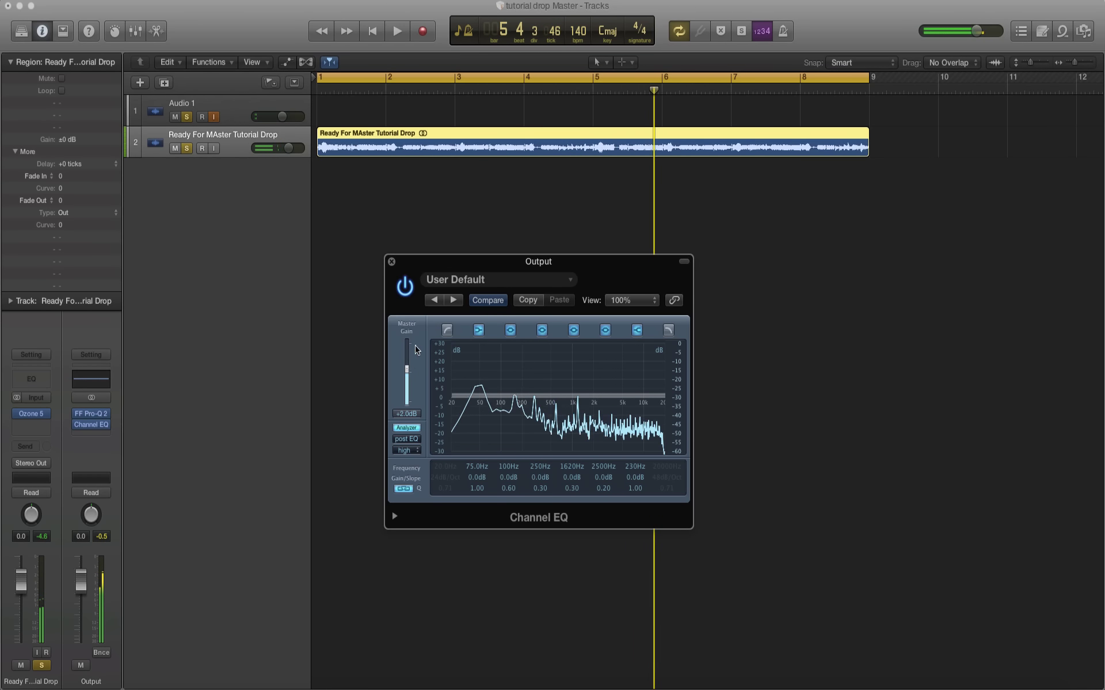
{"action": "left_click", "coordinate": [391, 262]}
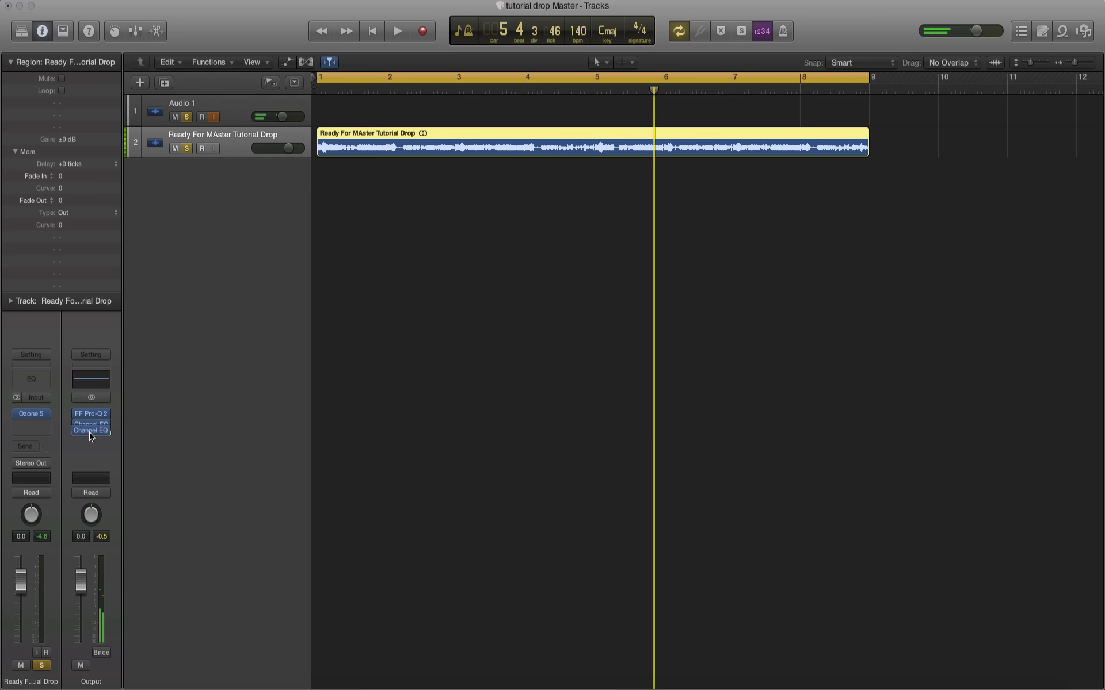
Reorder the Output inserts so Channel EQ sits after Pro-Q 2.
{"action": "left_click_drag", "start_coordinate": [91, 436], "coordinate": [91, 439]}
{"action": "left_click", "coordinate": [85, 417]}
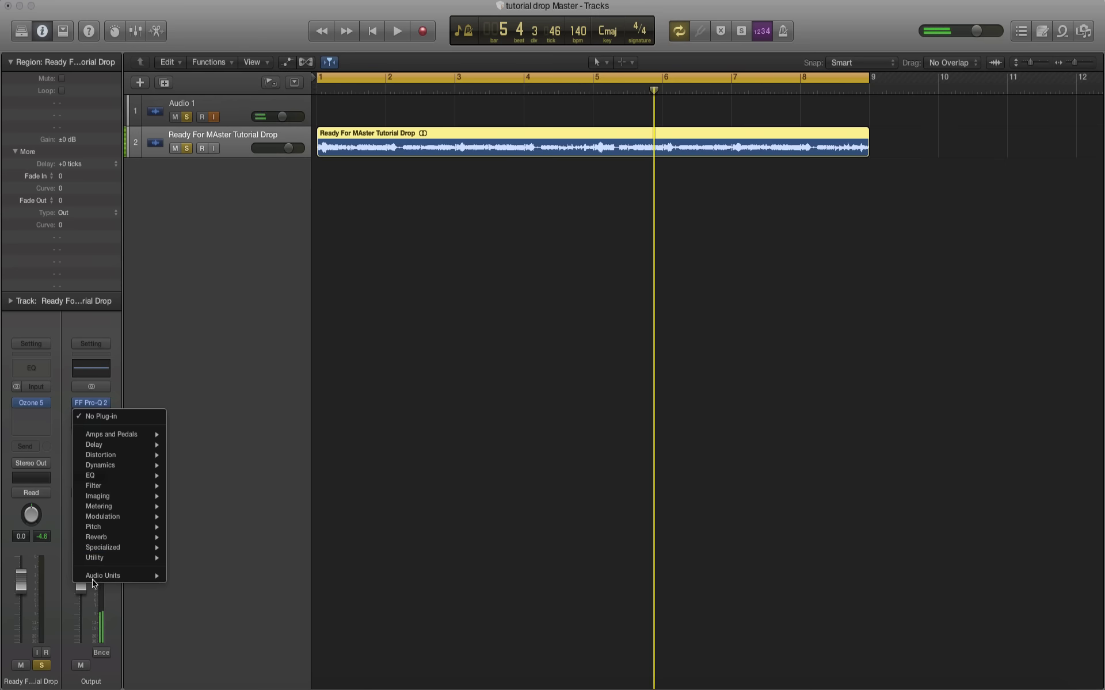
{"action": "mouse_move", "coordinate": [97, 575]}
{"action": "mouse_move", "coordinate": [206, 519]}
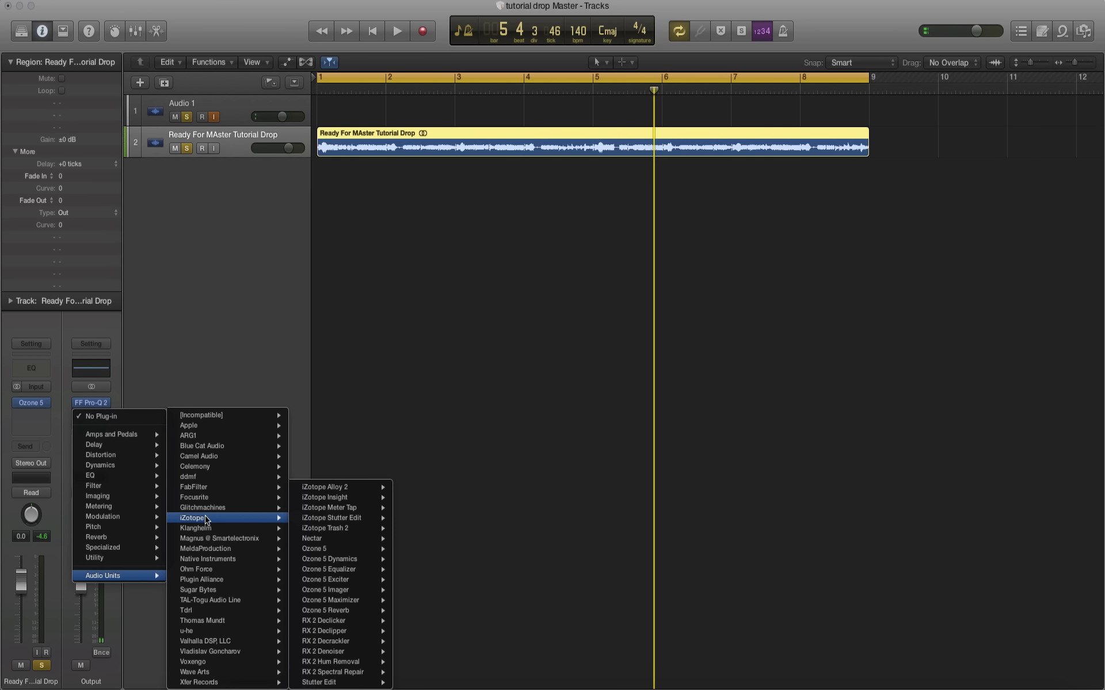
{"action": "left_click", "coordinate": [322, 432]}
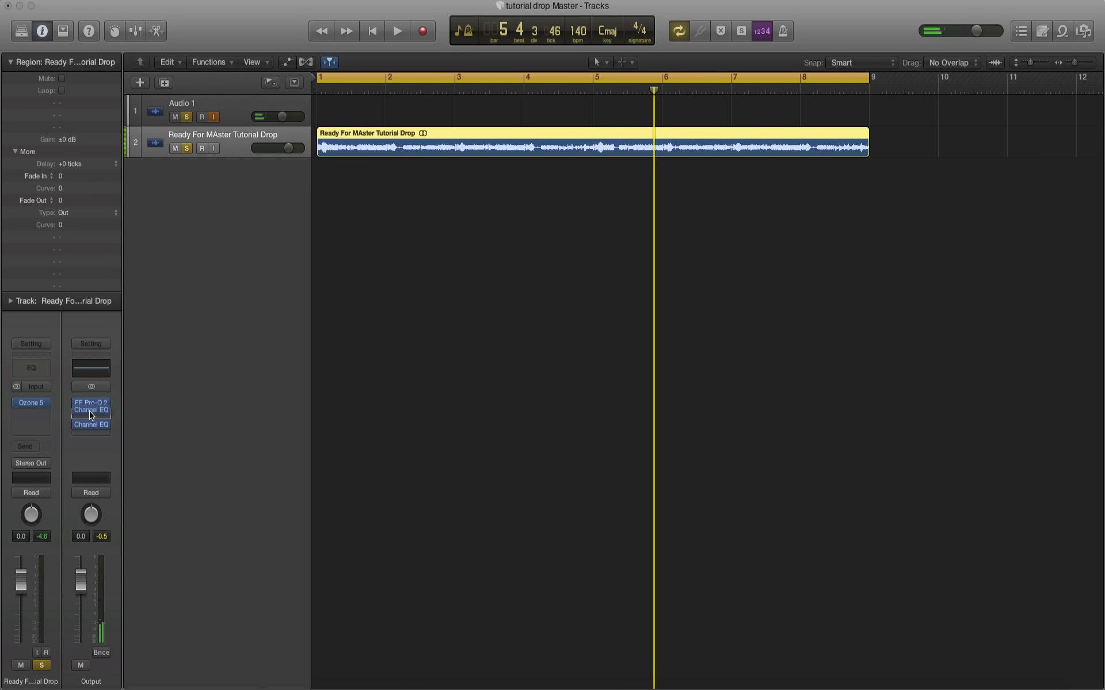
{"action": "left_click_drag", "start_coordinate": [90, 414], "coordinate": [89, 419]}
Insert iZotope Ozone 5 (Stereo) after the Channel EQ.
{"action": "left_click", "coordinate": [90, 437]}
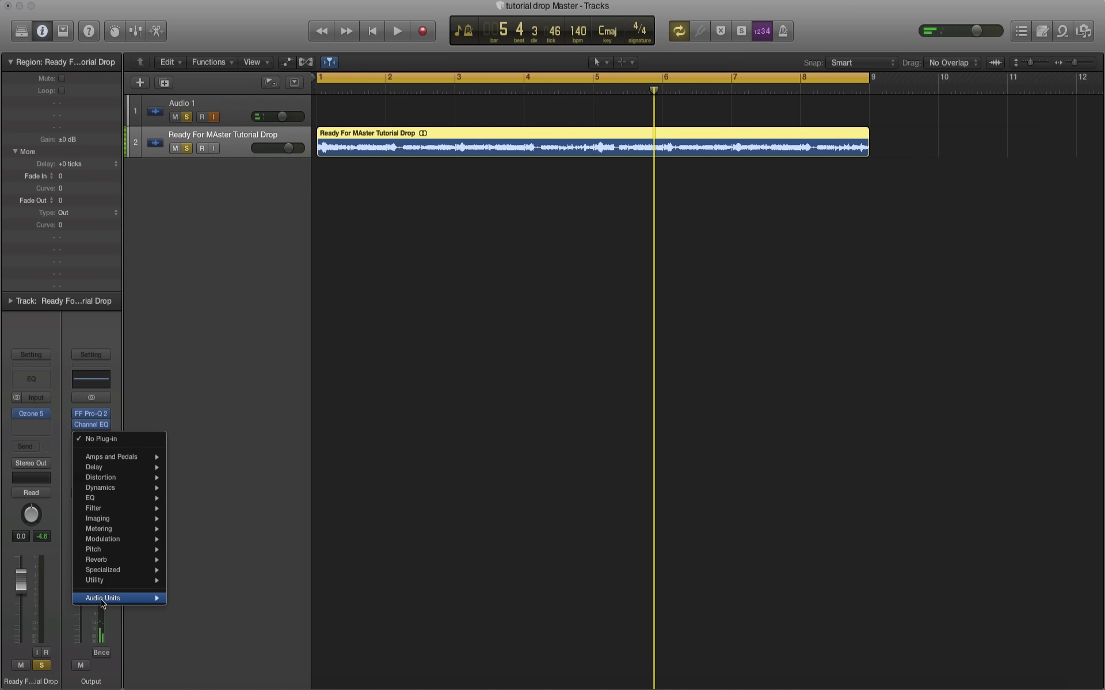
{"action": "mouse_move", "coordinate": [101, 602]}
{"action": "mouse_move", "coordinate": [209, 520]}
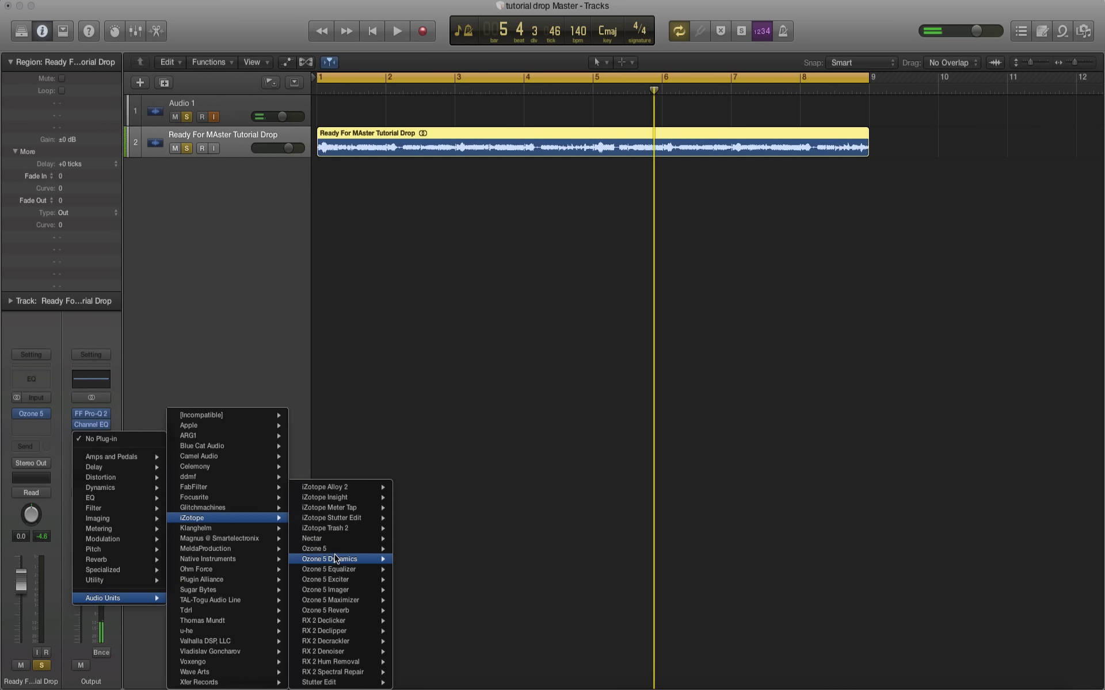
{"action": "left_click", "coordinate": [404, 549]}
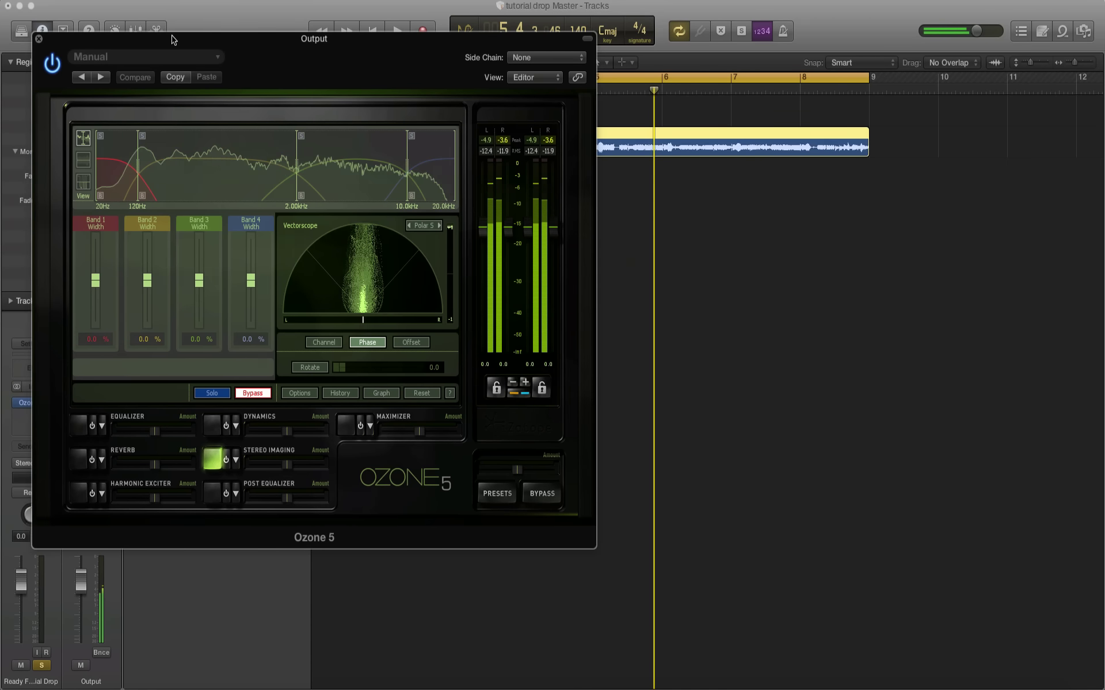
Add a stereo Channel EQ after Ozone 5 on the Output and move its window aside.
{"action": "left_click_drag", "start_coordinate": [161, 33], "coordinate": [256, 1]}
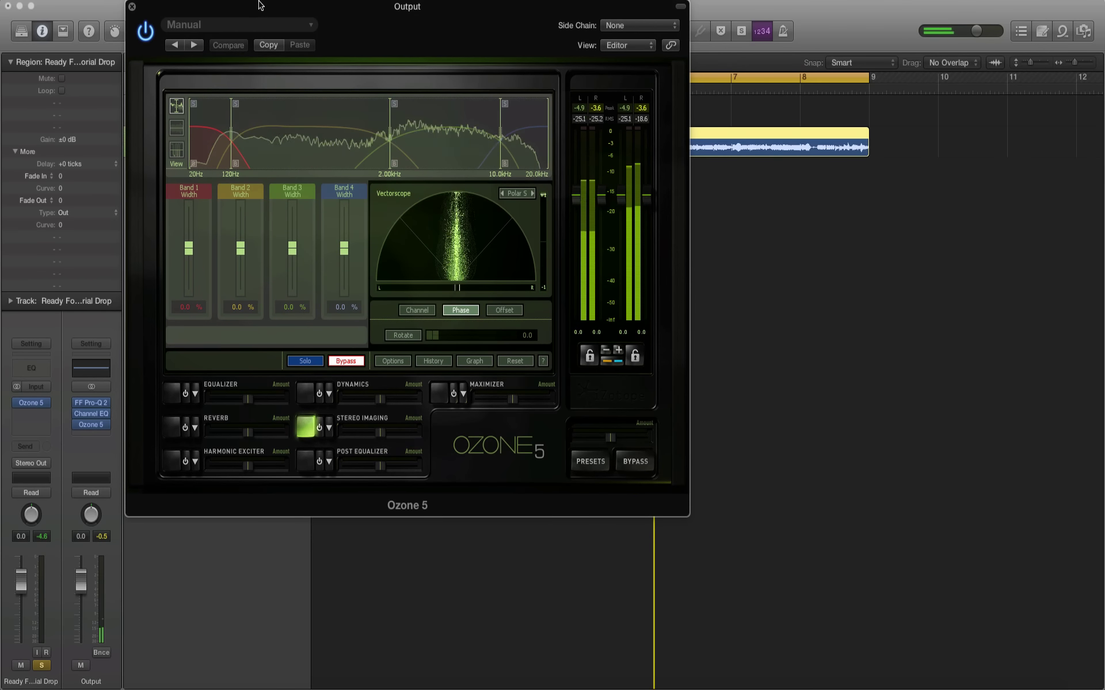
{"action": "left_click", "coordinate": [81, 437]}
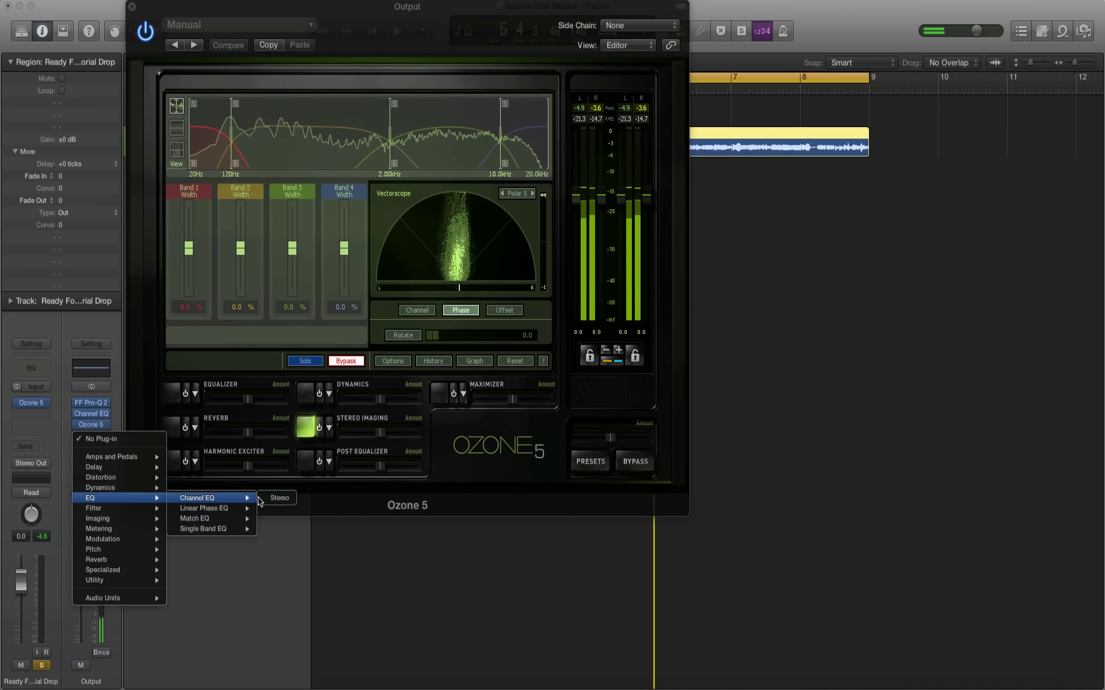
{"action": "left_click", "coordinate": [271, 499]}
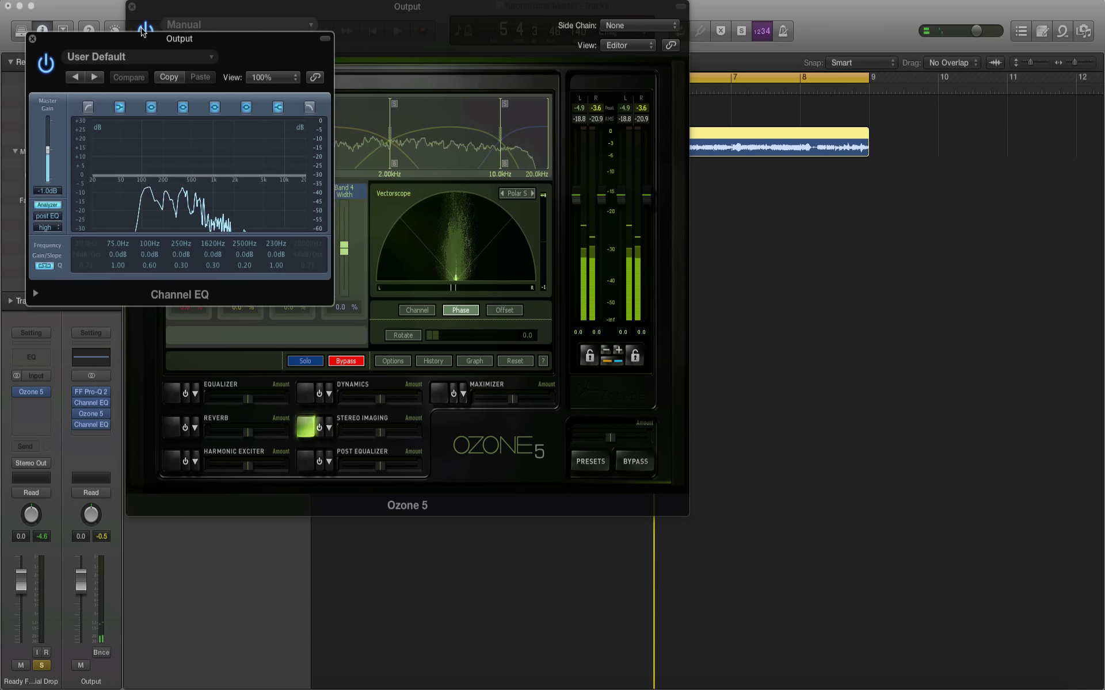
{"action": "left_click_drag", "start_coordinate": [304, 28], "coordinate": [1003, 106]}
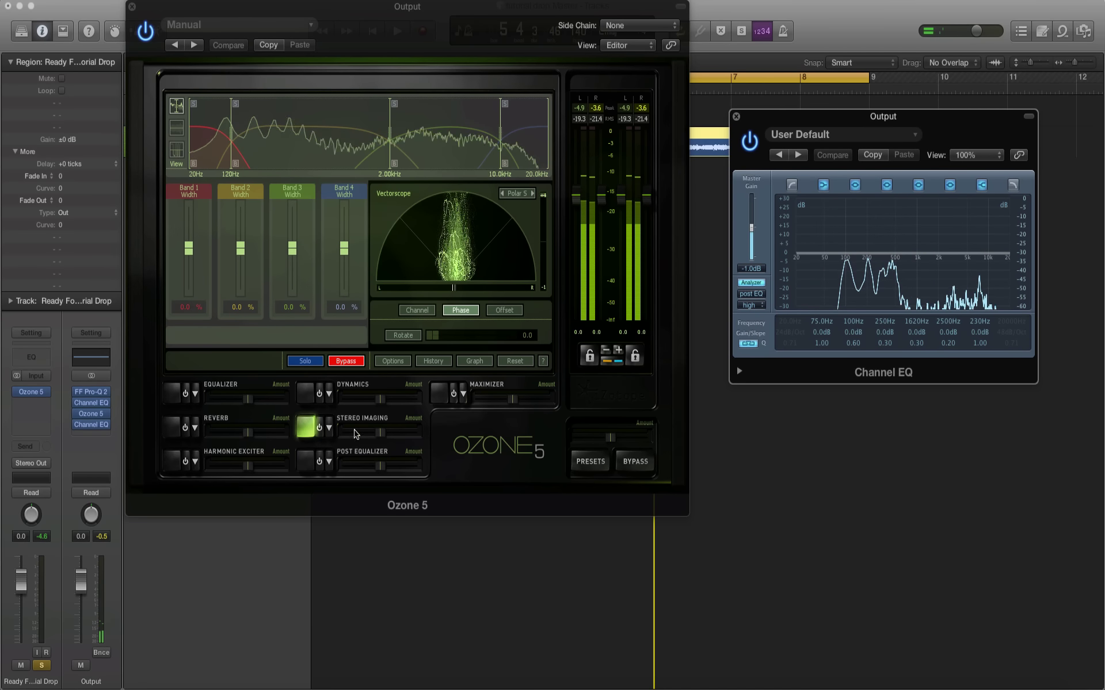
Lower Ozone 5's Maximizer threshold to -4.6 dB.
{"action": "left_click", "coordinate": [471, 397]}
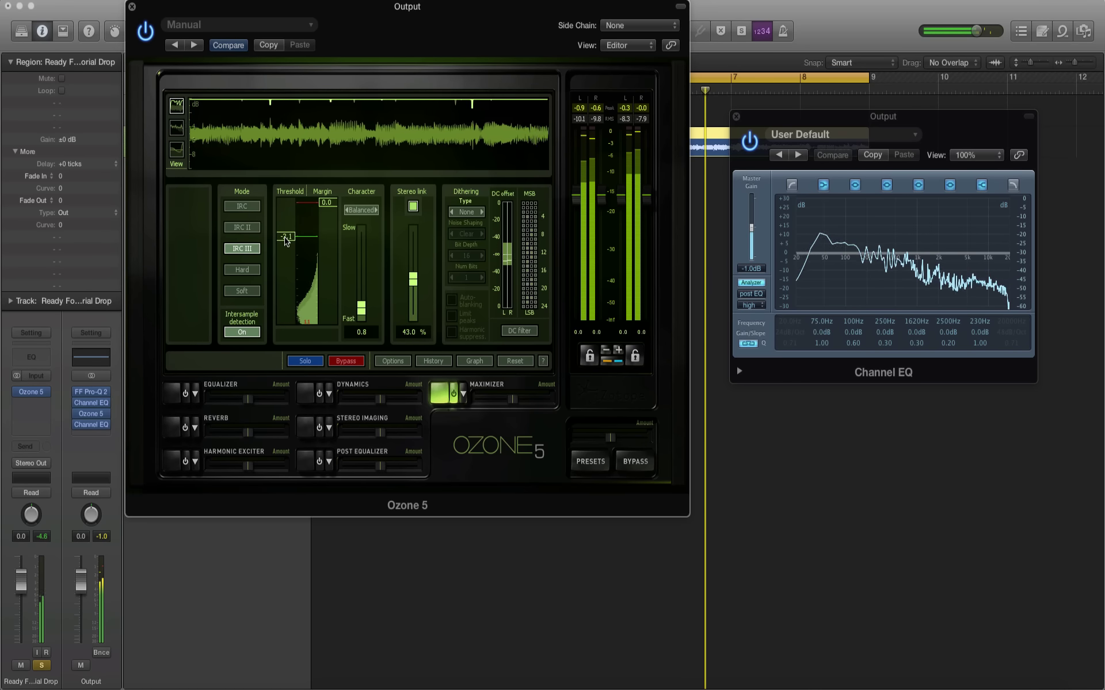
{"action": "left_click_drag", "start_coordinate": [285, 240], "coordinate": [286, 253]}
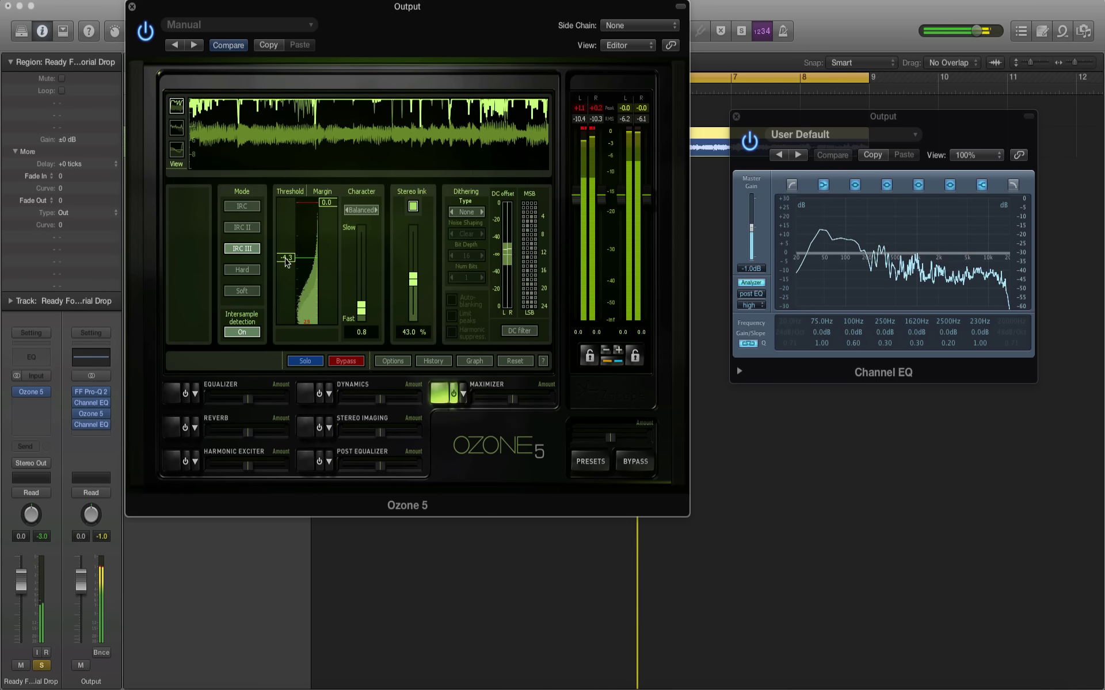
{"action": "left_click_drag", "start_coordinate": [286, 263], "coordinate": [286, 265]}
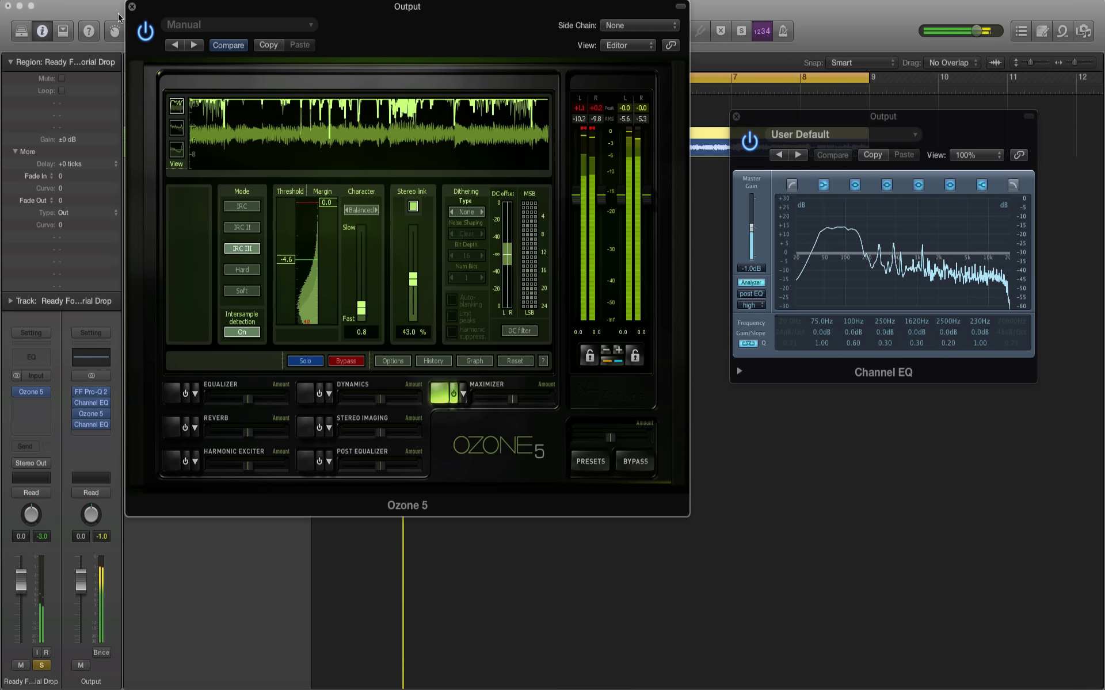
Close Ozone 5, solo Pro-Q 2's band 6 and cut its gain to +1.20 dB, then close Pro-Q 2.
{"action": "left_click", "coordinate": [131, 6]}
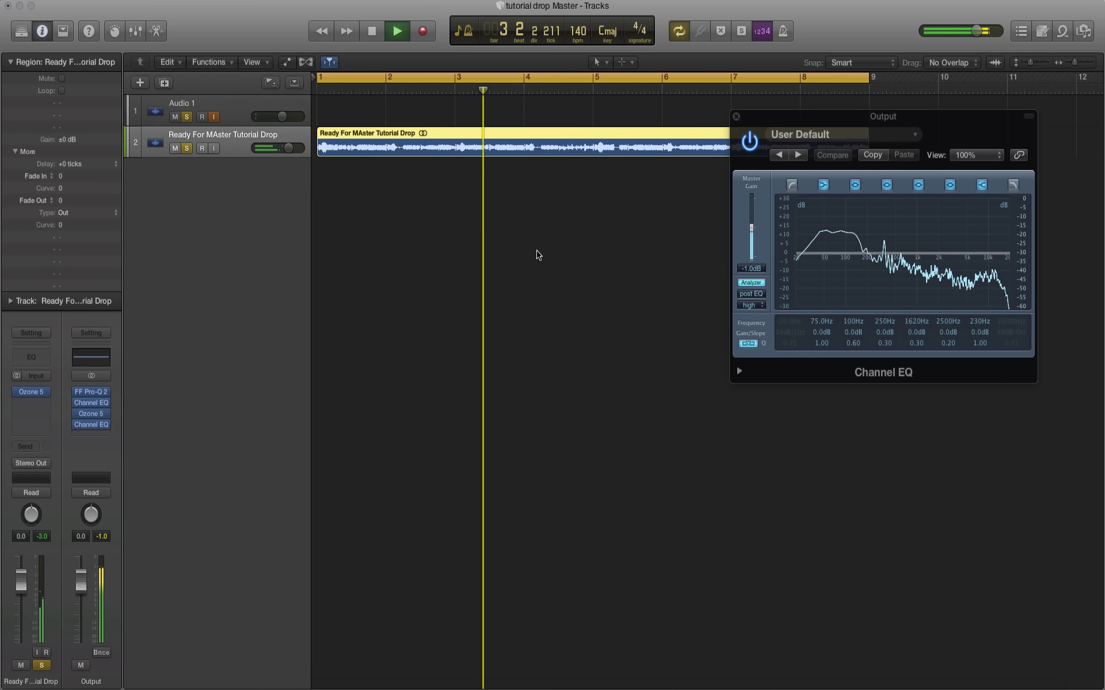
{"action": "key", "text": "space"}
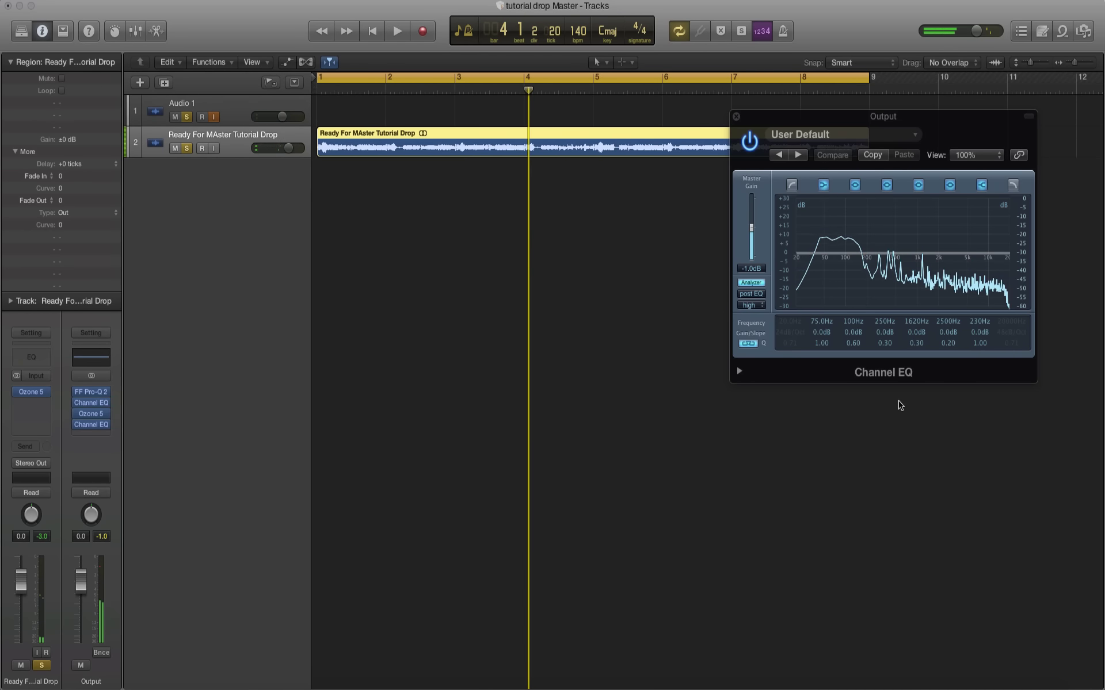
{"action": "left_click", "coordinate": [90, 396]}
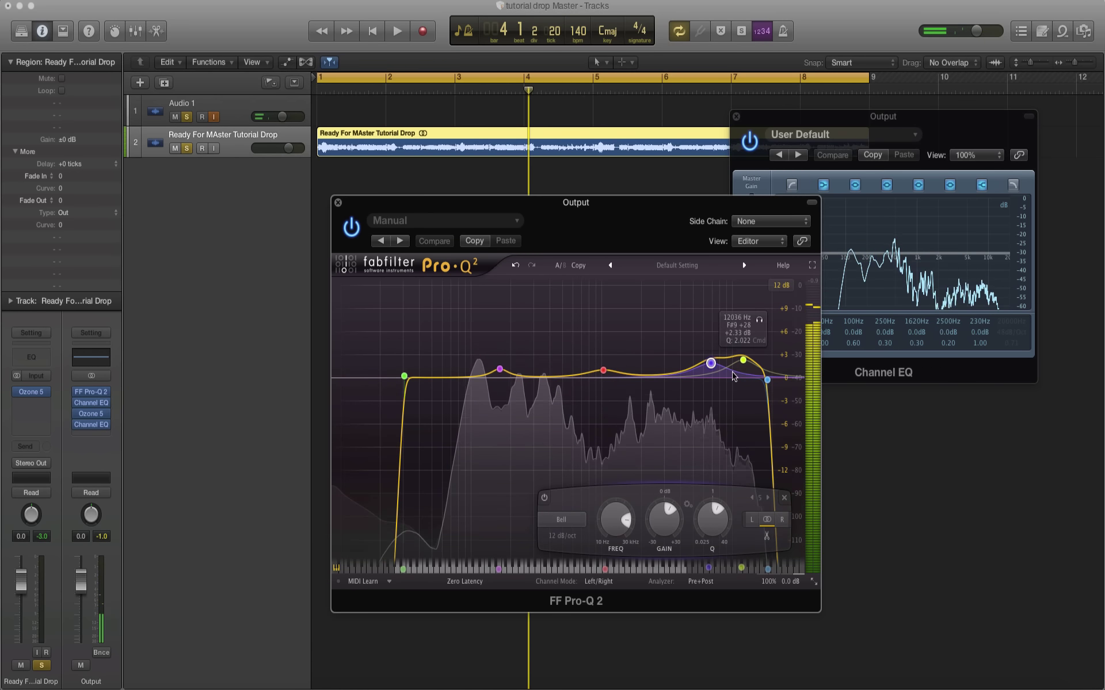
{"action": "left_click", "coordinate": [758, 319]}
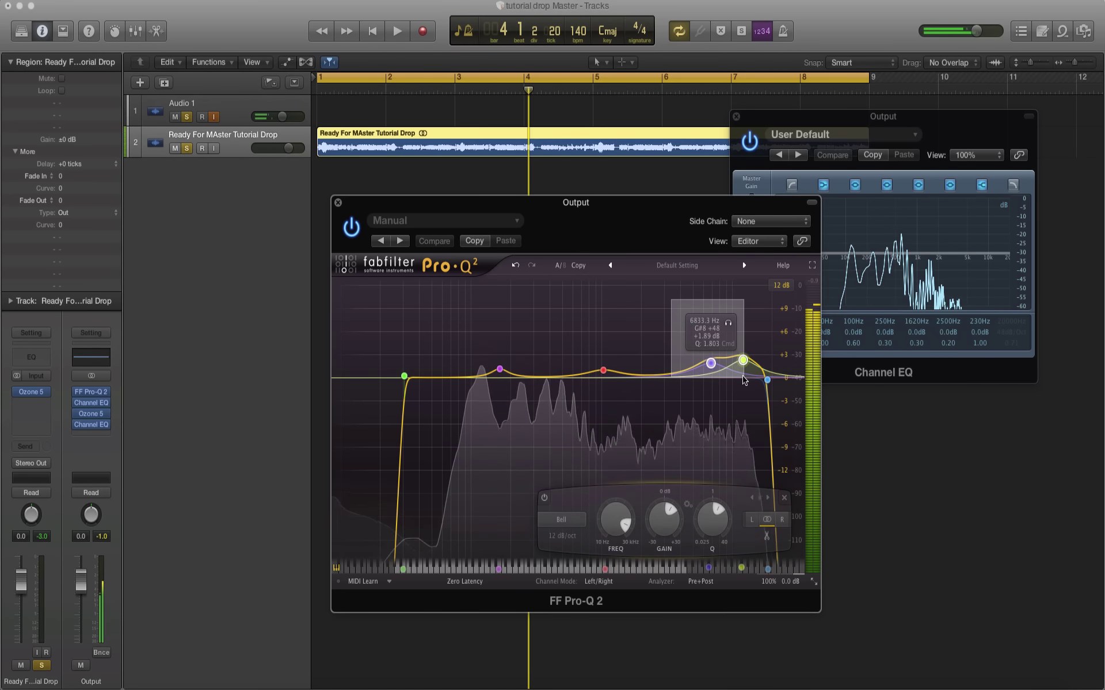
{"action": "left_click_drag", "start_coordinate": [664, 527], "coordinate": [667, 538]}
{"action": "key", "text": "space"}
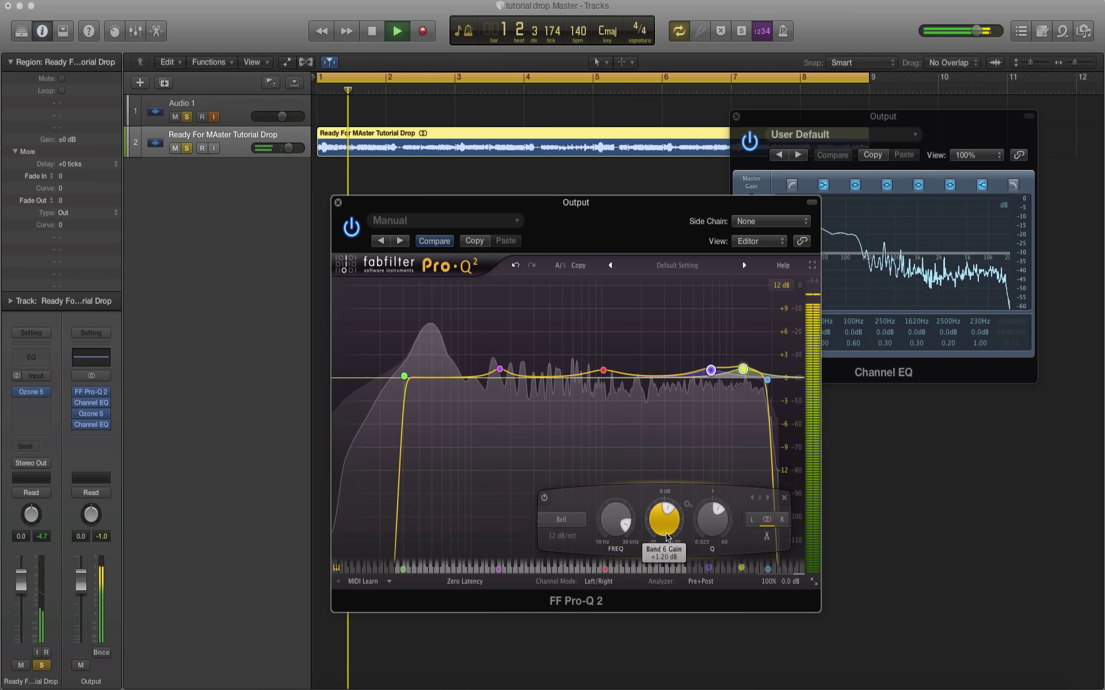
{"action": "left_click", "coordinate": [603, 370]}
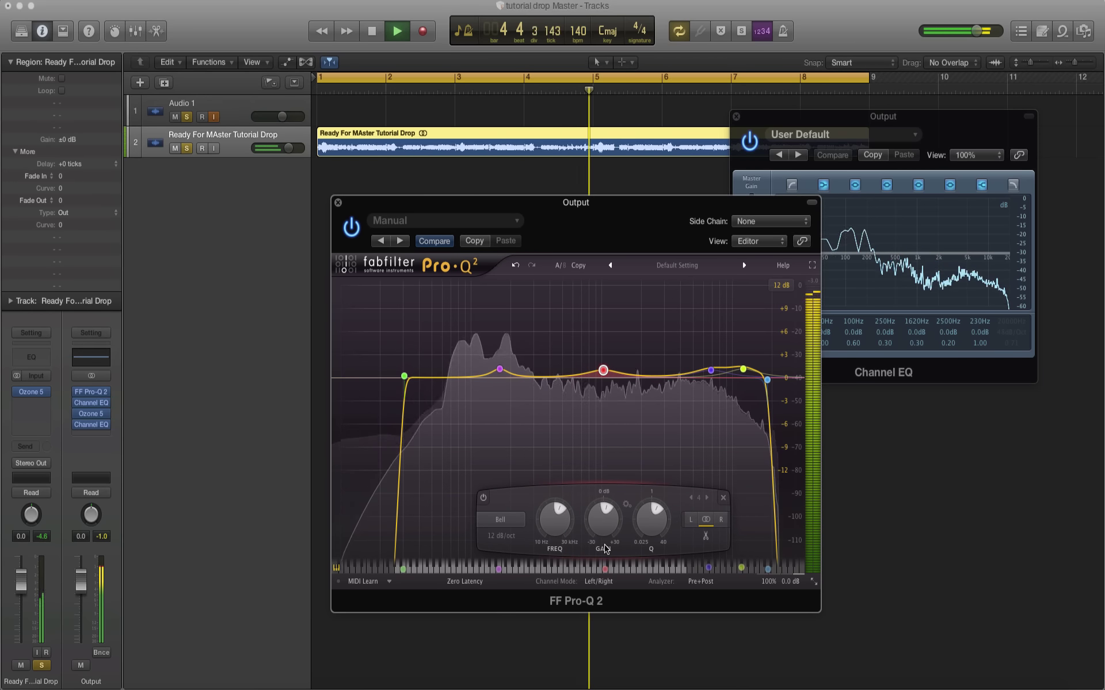
{"action": "left_click", "coordinate": [338, 202]}
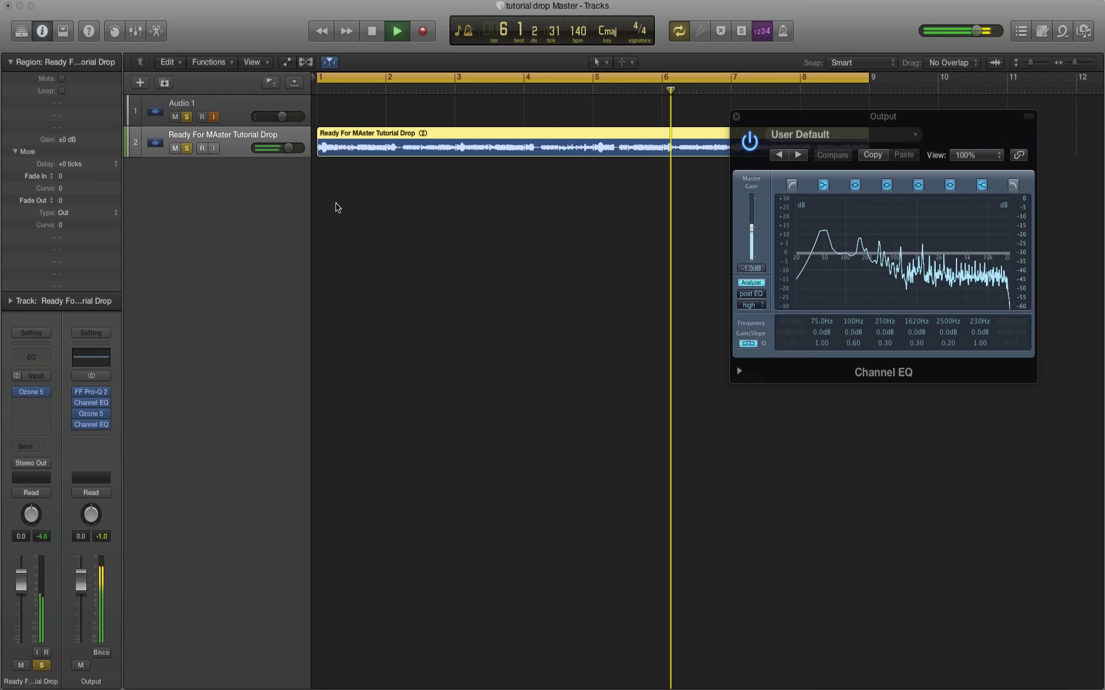
Close the post-Ozone Channel EQ and set its insert slot to No Plug-in.
{"action": "left_click", "coordinate": [737, 117]}
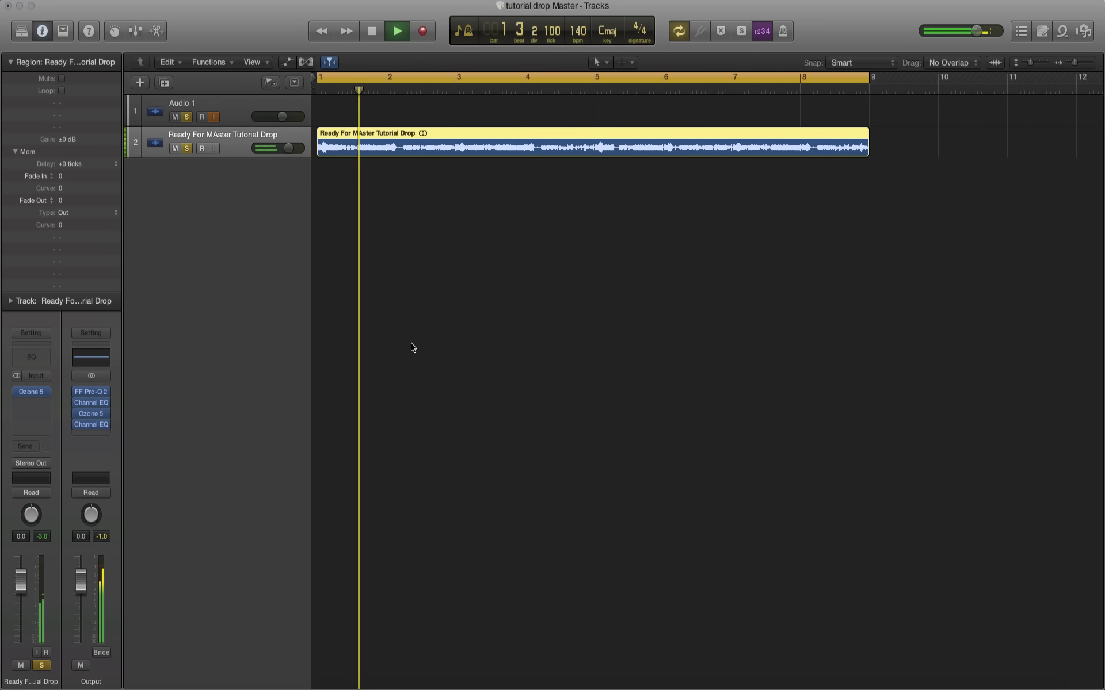
{"action": "left_click", "coordinate": [90, 425]}
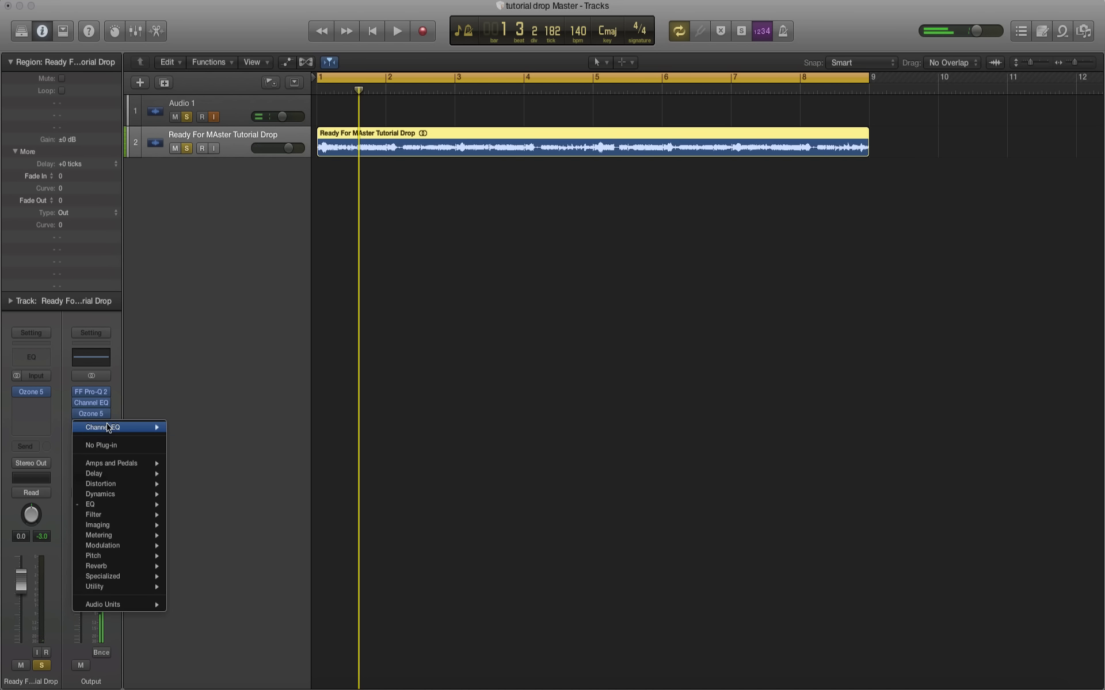
{"action": "left_click", "coordinate": [108, 445]}
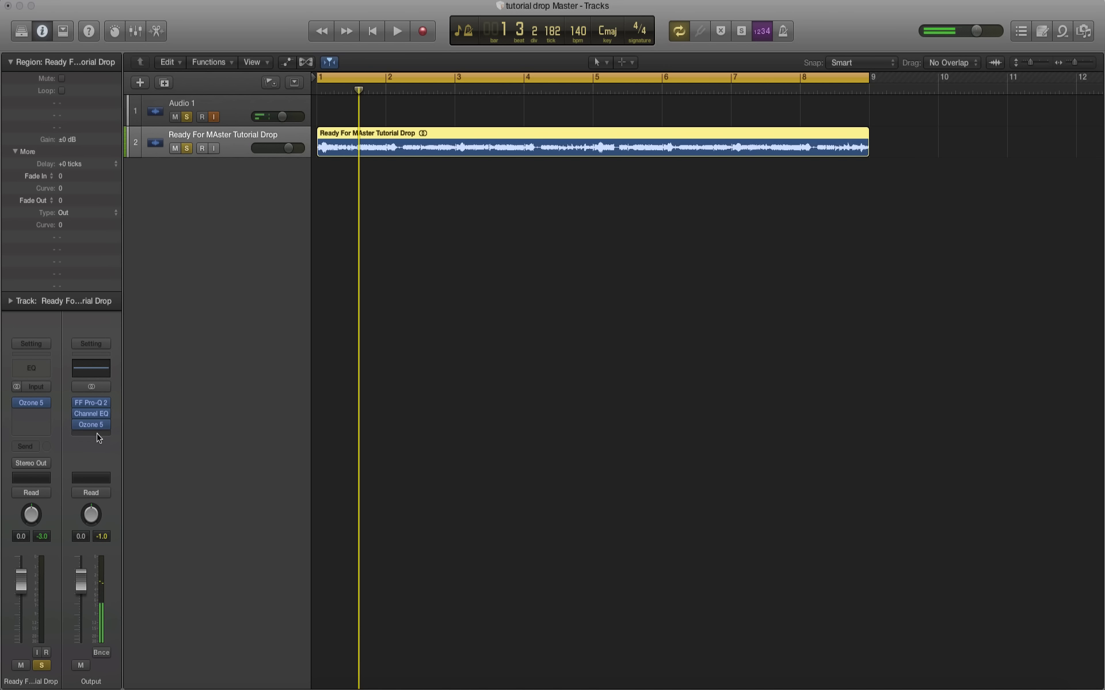
{"action": "left_click", "coordinate": [98, 437]}
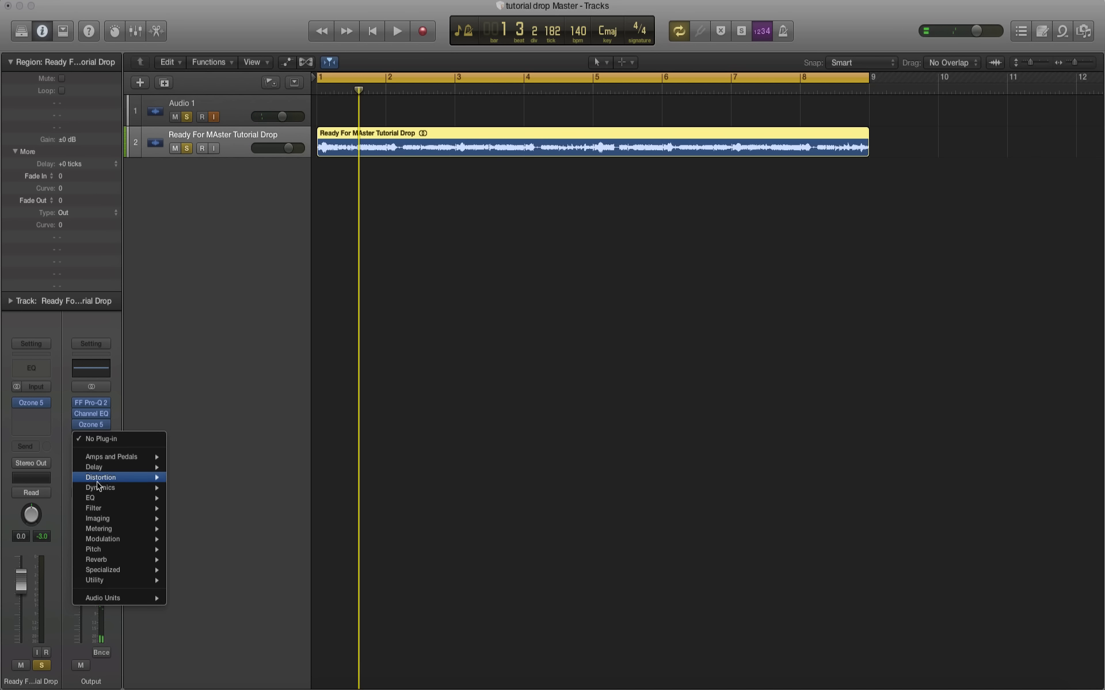
Add Dynamics > Adaptive Limiter > Stereo to the Output insert slot below Ozone 5.
{"action": "mouse_move", "coordinate": [99, 488]}
{"action": "mouse_move", "coordinate": [194, 488]}
{"action": "left_click", "coordinate": [281, 488]}
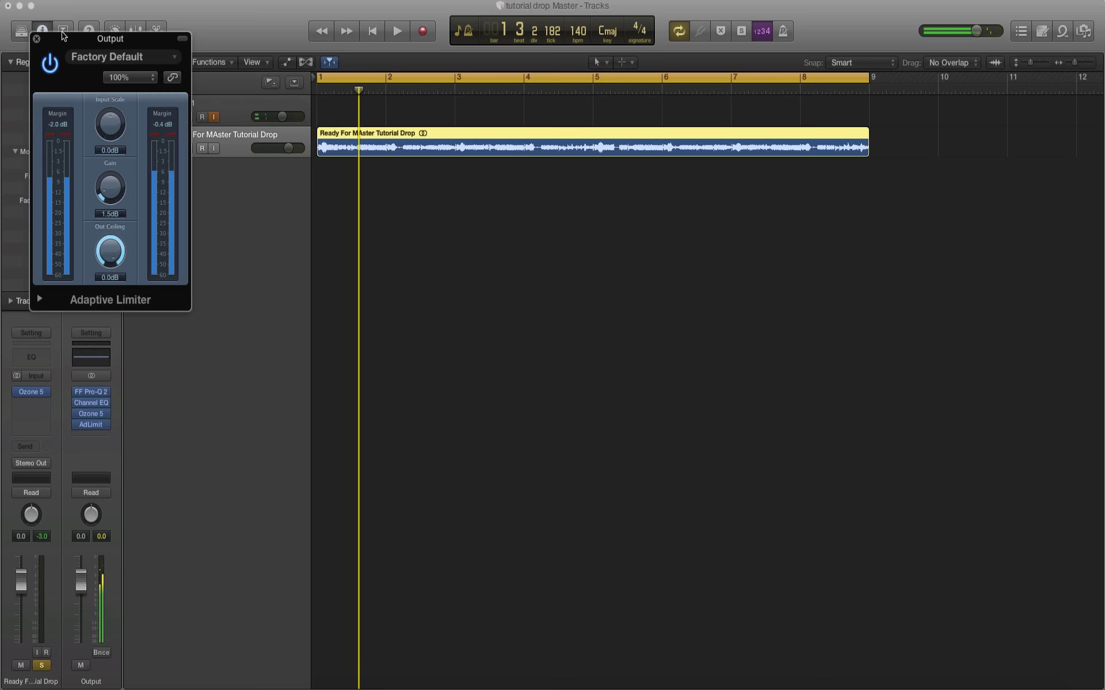
Center the Adaptive Limiter window and check its preset menu without changing anything.
{"action": "left_click_drag", "start_coordinate": [63, 40], "coordinate": [496, 238]}
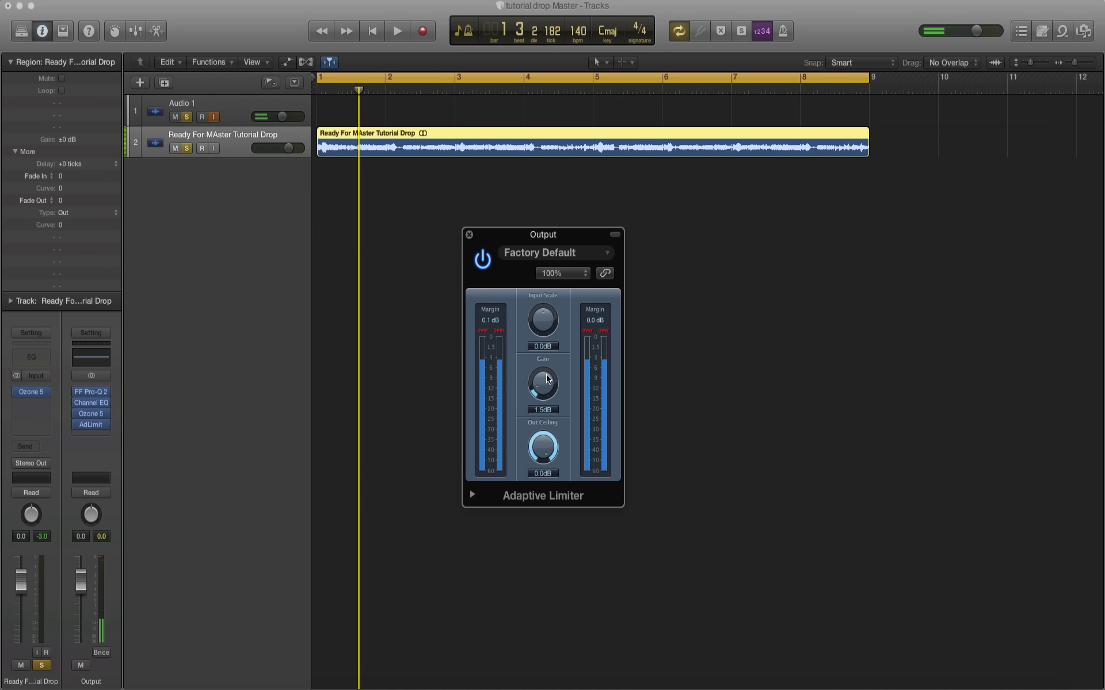
{"action": "left_click", "coordinate": [550, 256]}
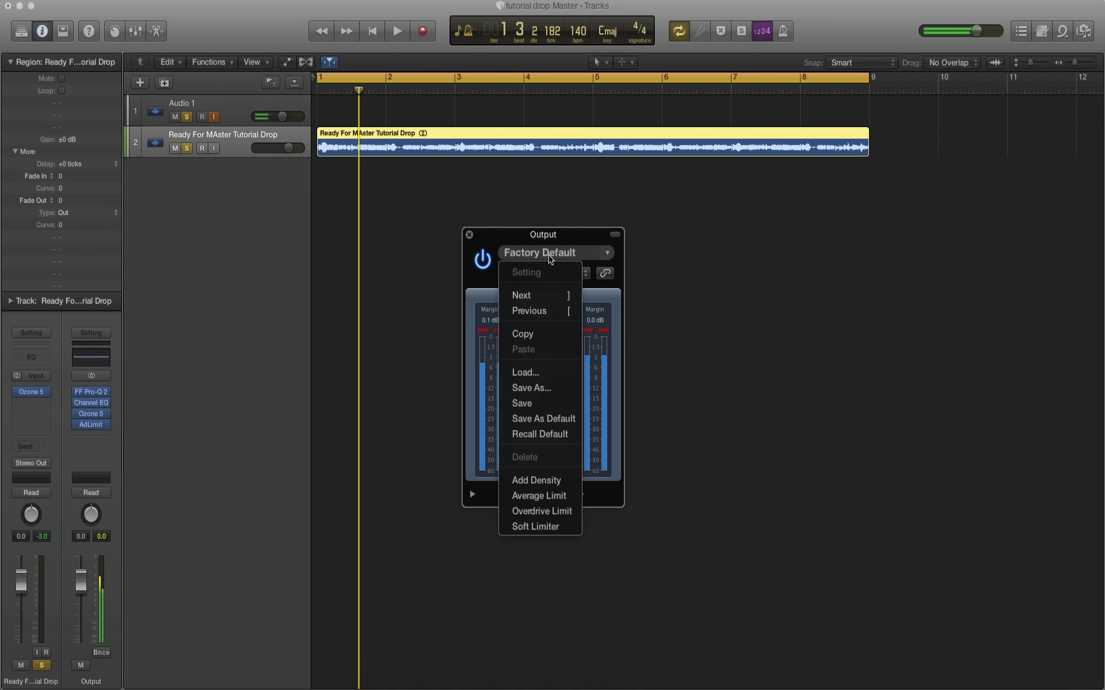
{"action": "left_click", "coordinate": [566, 236]}
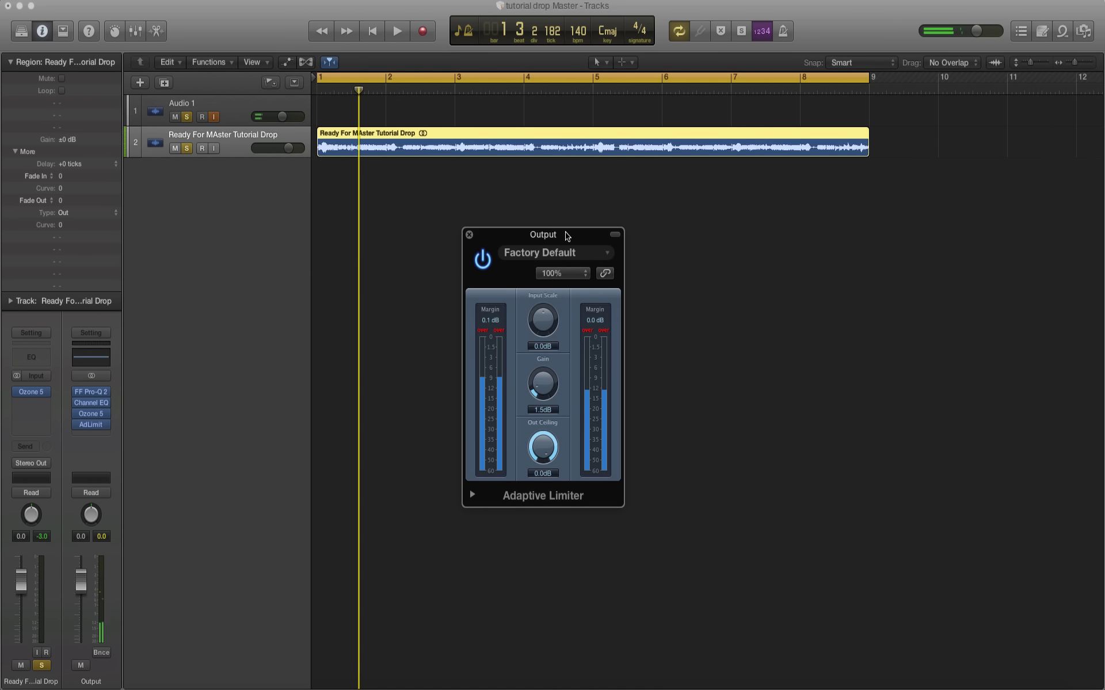
While the track plays, turn the limiter Gain down from 1.5 dB to 1.0 dB.
{"action": "key", "text": "space"}
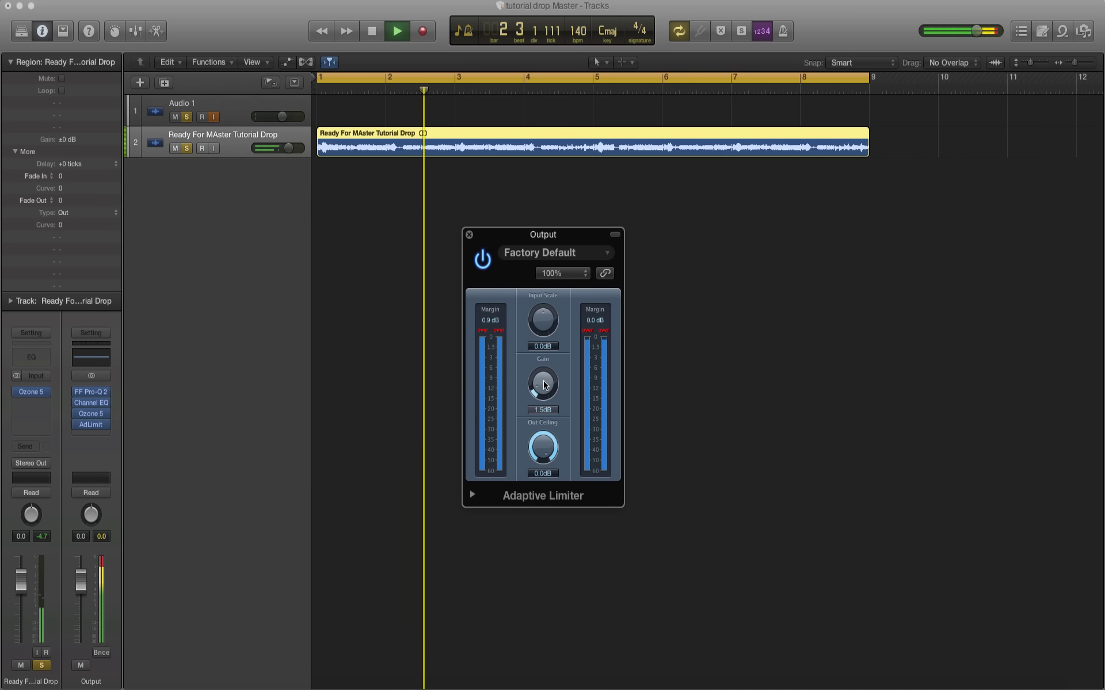
{"action": "left_click_drag", "start_coordinate": [543, 382], "coordinate": [543, 387]}
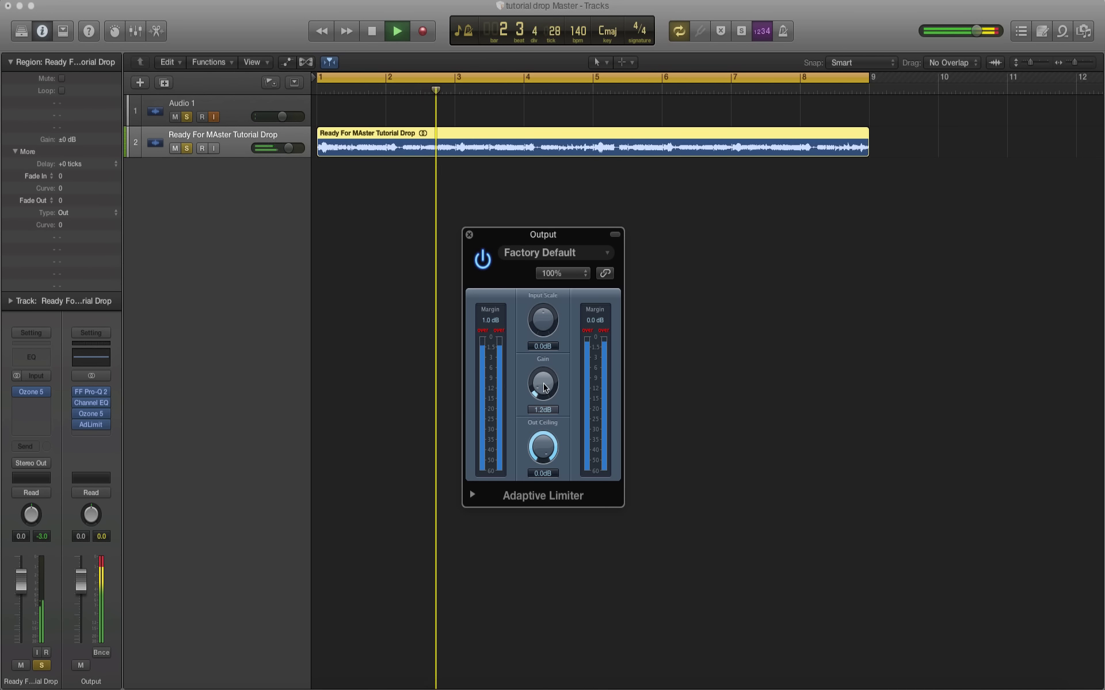
{"action": "left_click_drag", "start_coordinate": [543, 388], "coordinate": [545, 390]}
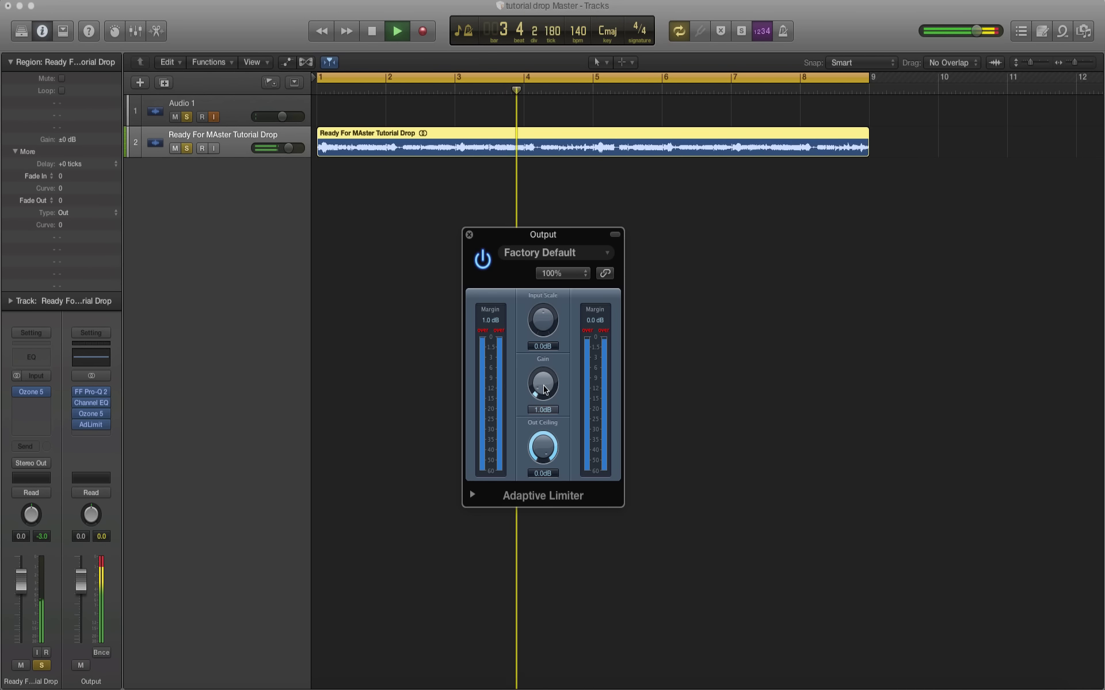
{"action": "key", "text": "space"}
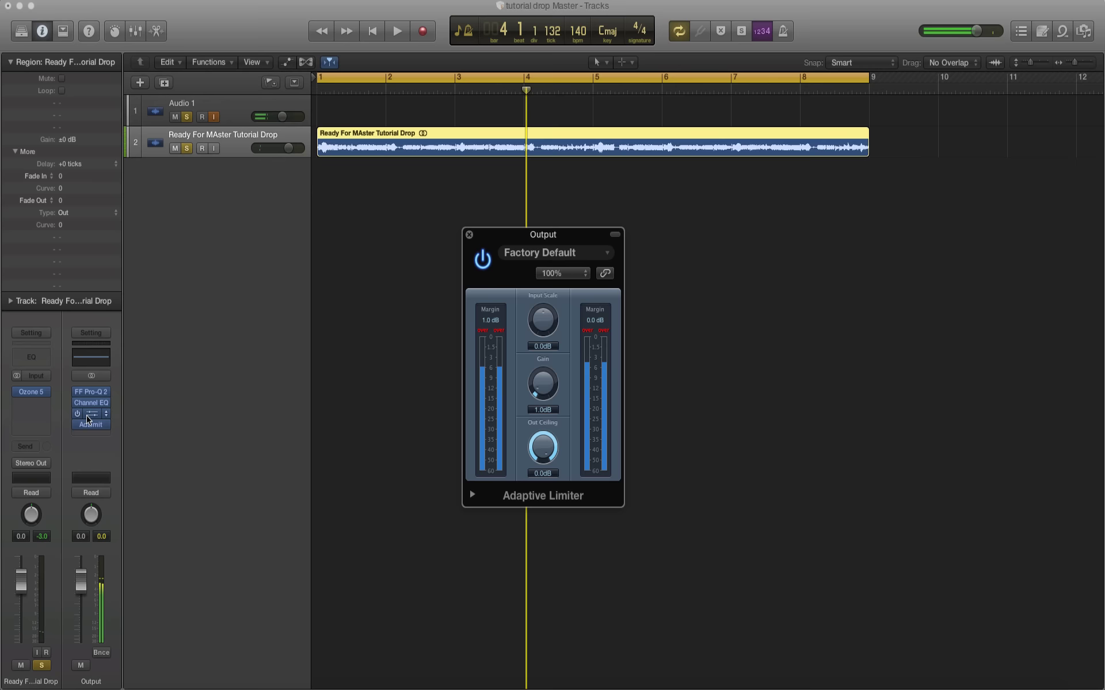
In Ozone 5, set the Maximizer threshold to -4.0 and the stereo link to 5.5% during playback.
{"action": "left_click", "coordinate": [87, 416]}
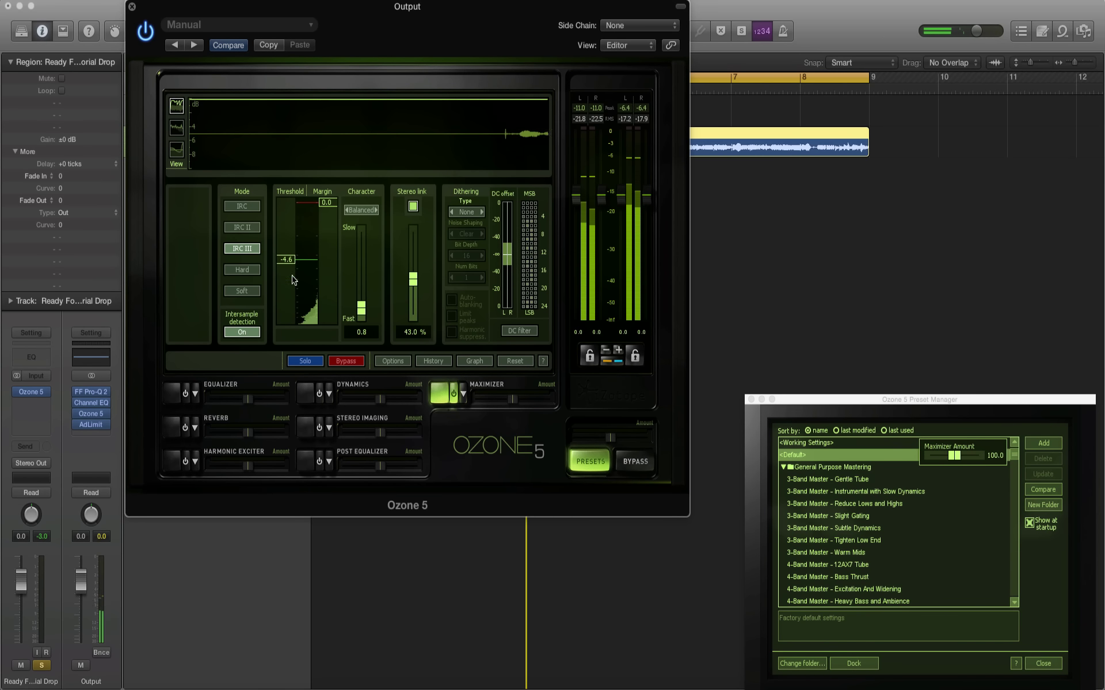
{"action": "left_click_drag", "start_coordinate": [287, 264], "coordinate": [289, 262]}
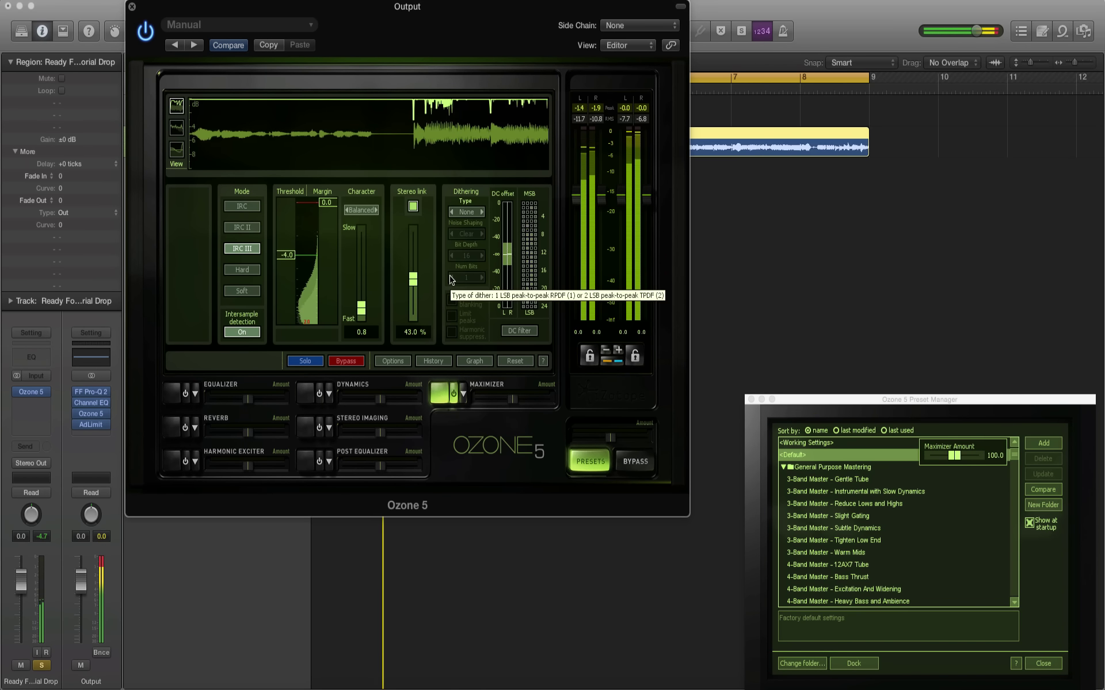
{"action": "left_click_drag", "start_coordinate": [413, 279], "coordinate": [418, 86]}
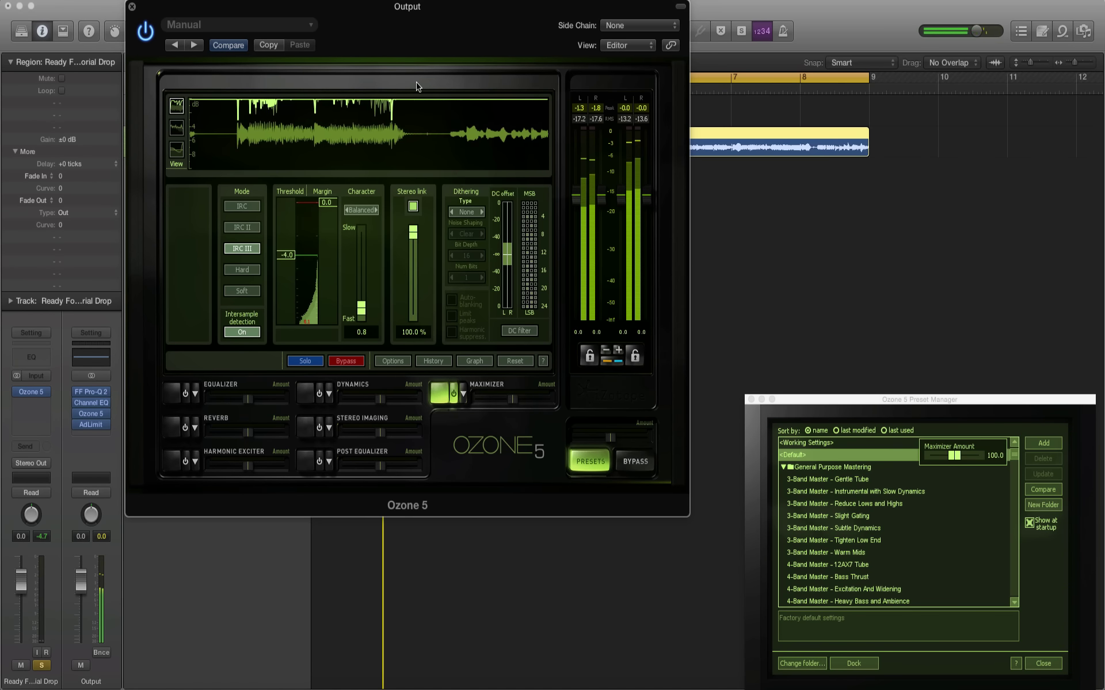
{"action": "key", "text": "space"}
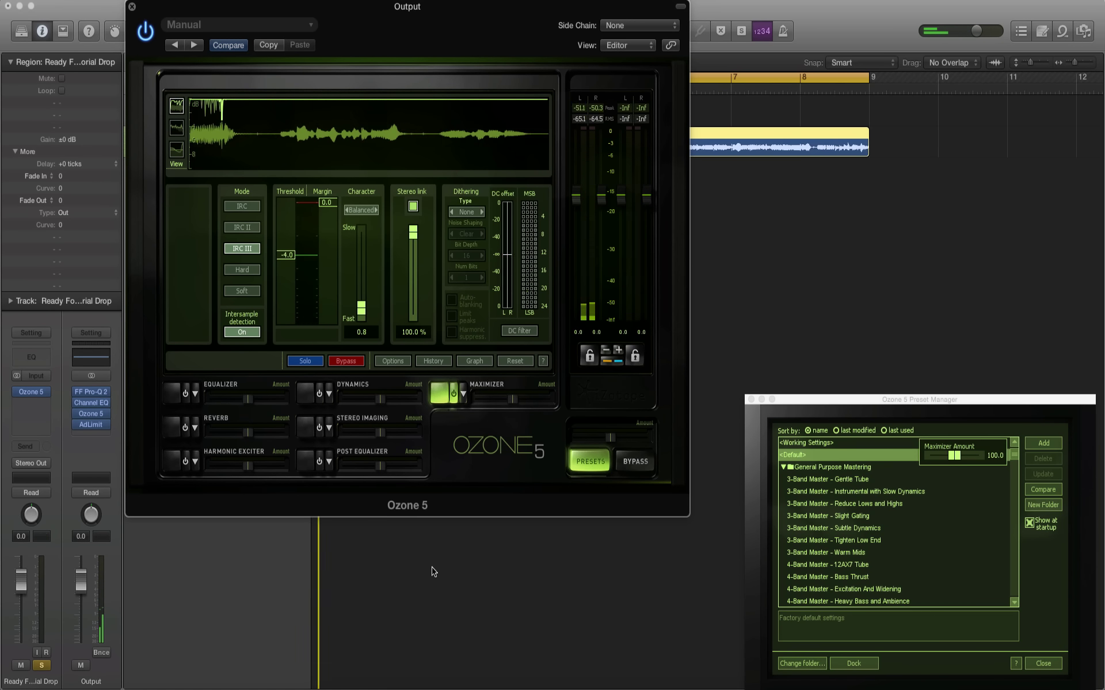
{"action": "key", "text": "space"}
{"action": "left_click_drag", "start_coordinate": [413, 277], "coordinate": [417, 393]}
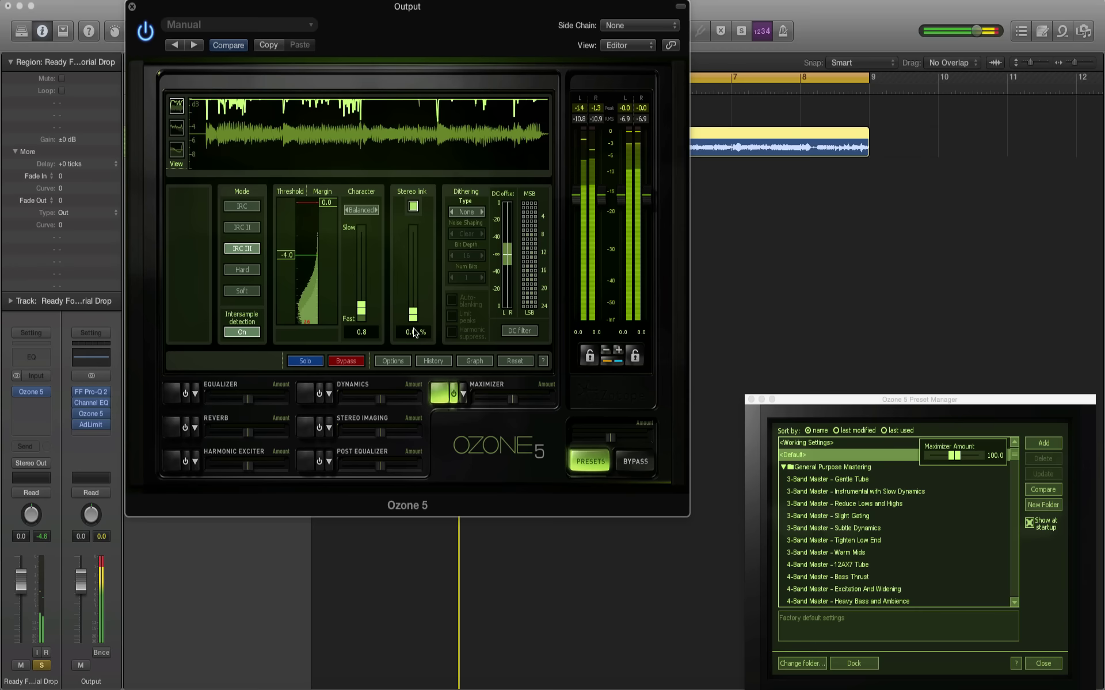
{"action": "left_click_drag", "start_coordinate": [414, 321], "coordinate": [414, 315]}
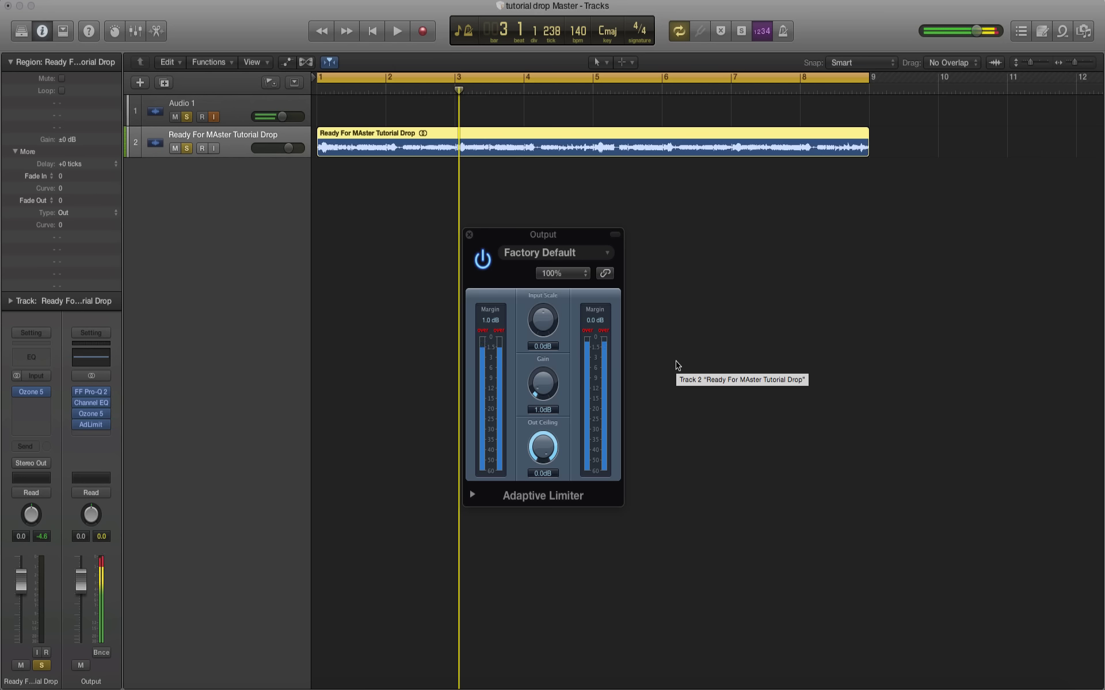
Replay the drop from the start through the full Output chain and stop around bar 3.
{"action": "key", "text": "Return"}
{"action": "key", "text": "space"}
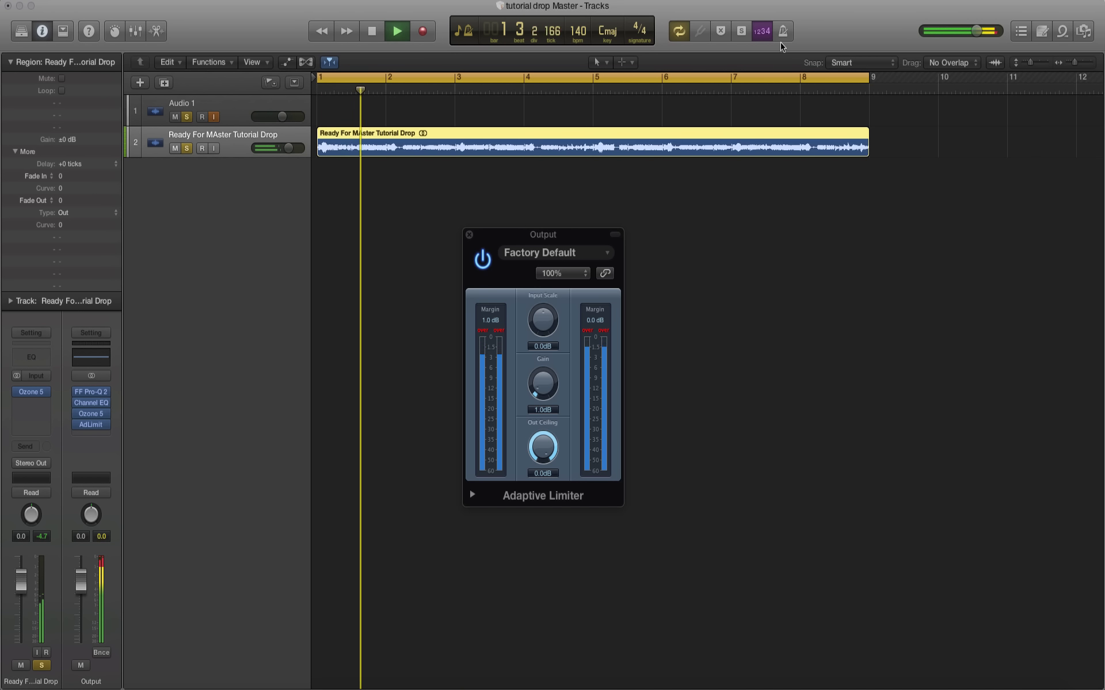
{"action": "left_click", "coordinate": [794, 6]}
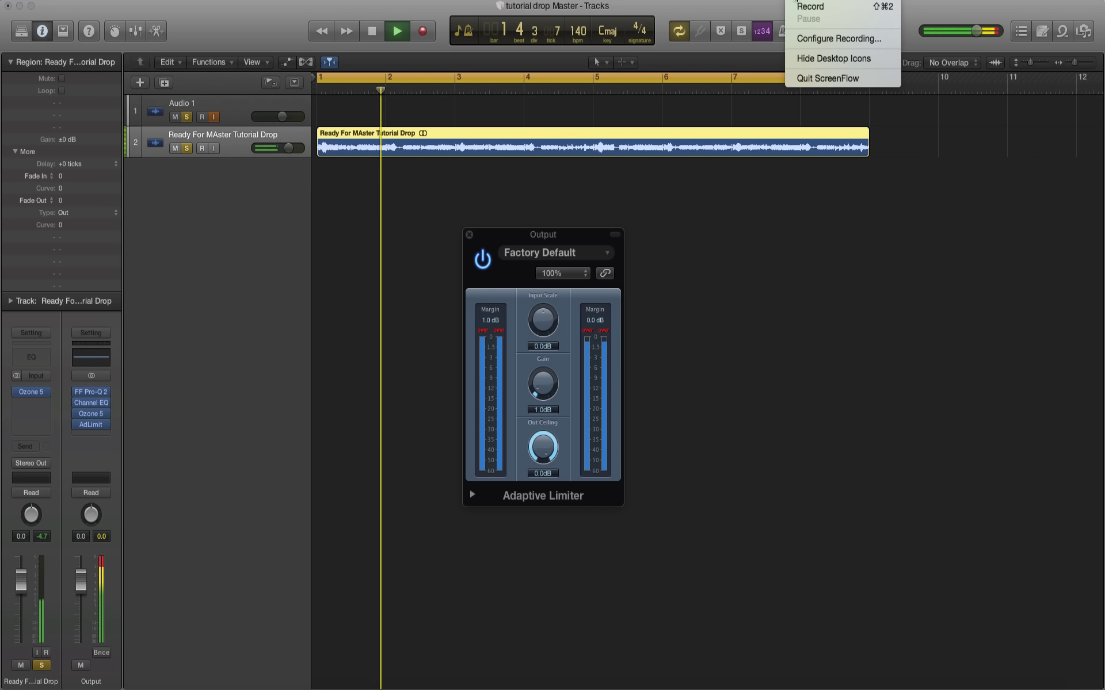
{"action": "left_click", "coordinate": [838, 221]}
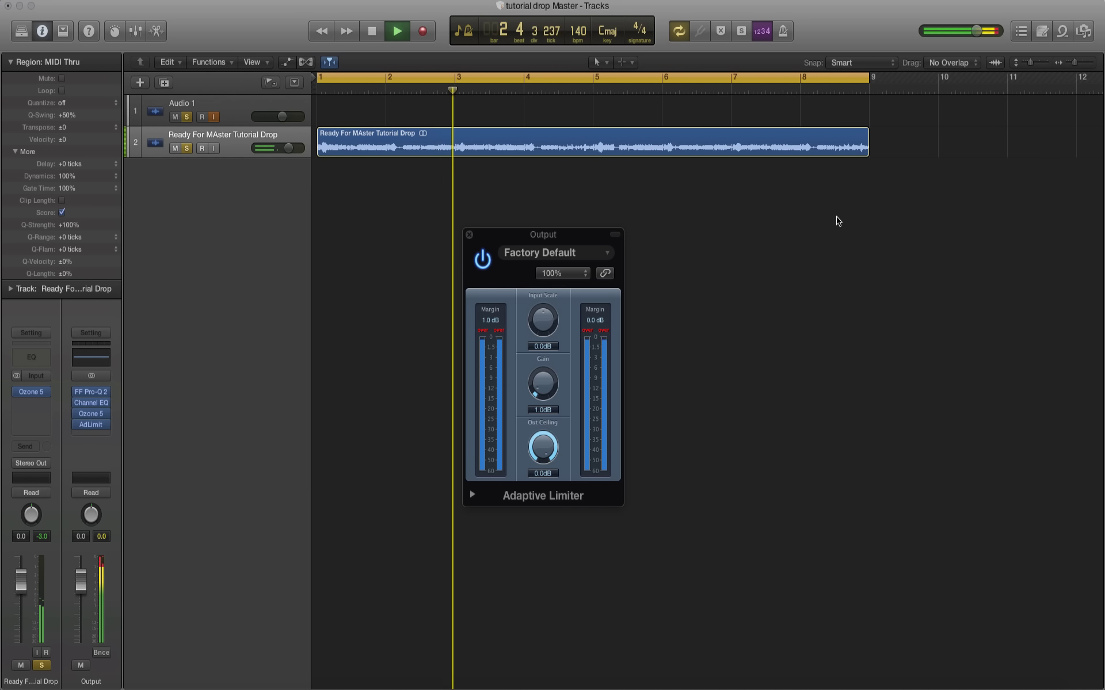
{"action": "key", "text": "space"}
{"action": "left_click", "coordinate": [794, 6]}
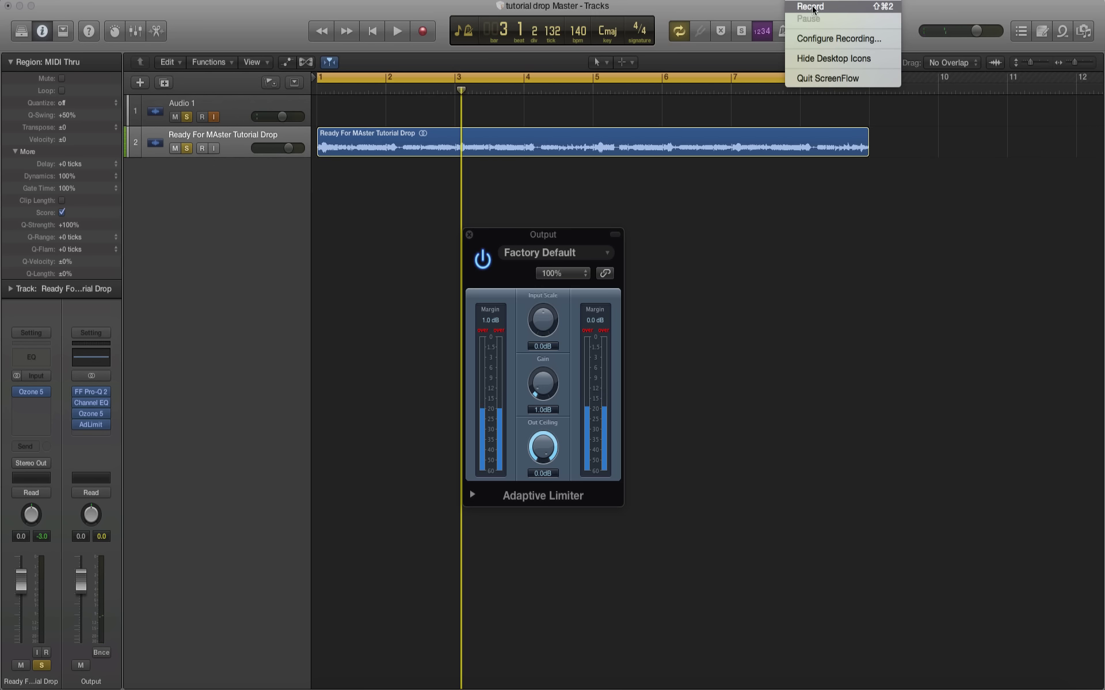
{"action": "left_click", "coordinate": [469, 235]}
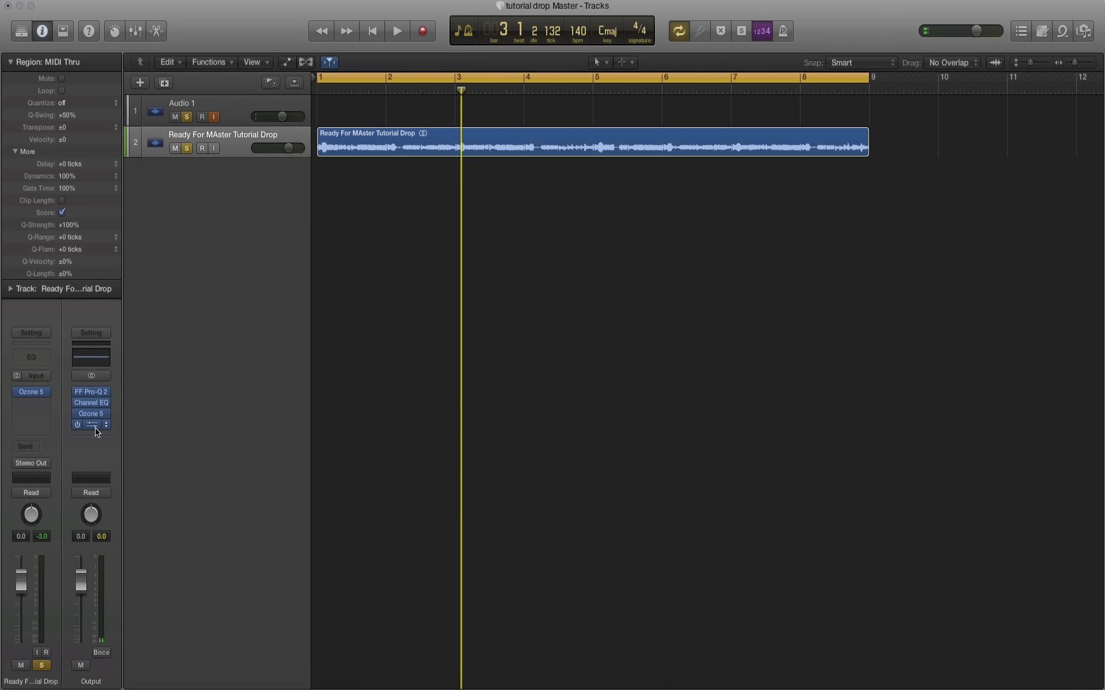
{"action": "left_click", "coordinate": [103, 425]}
{"action": "left_click", "coordinate": [106, 446]}
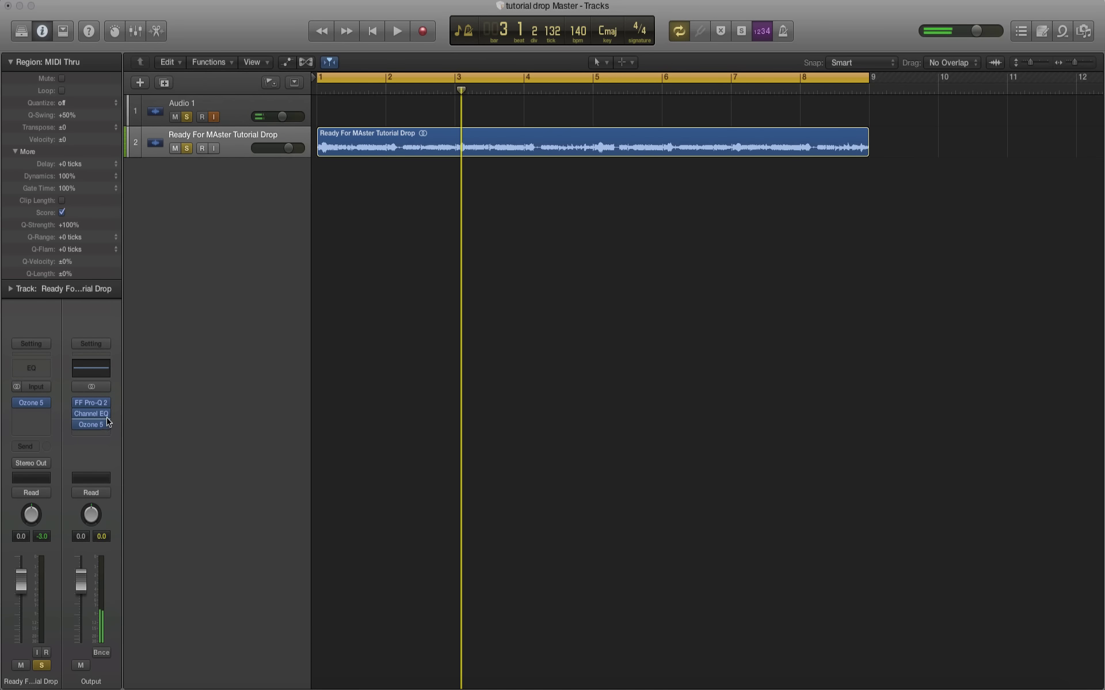
{"action": "left_click", "coordinate": [108, 425]}
{"action": "left_click", "coordinate": [108, 425]}
{"action": "left_click", "coordinate": [108, 424]}
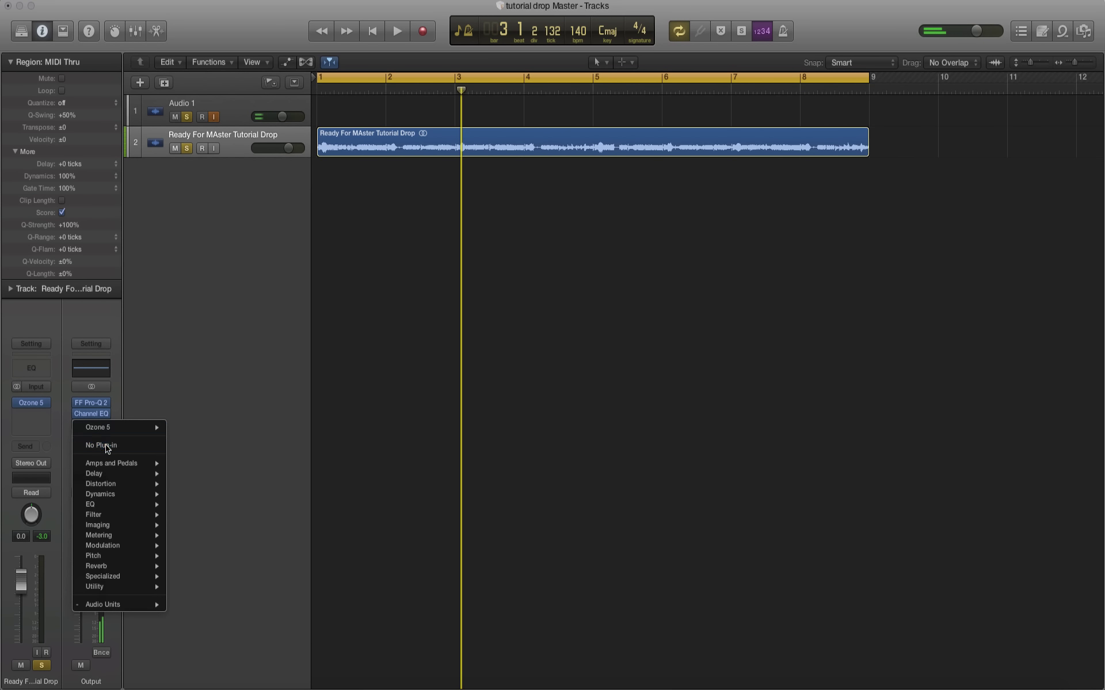
{"action": "left_click", "coordinate": [105, 447]}
{"action": "left_click", "coordinate": [107, 426]}
{"action": "left_click", "coordinate": [105, 445]}
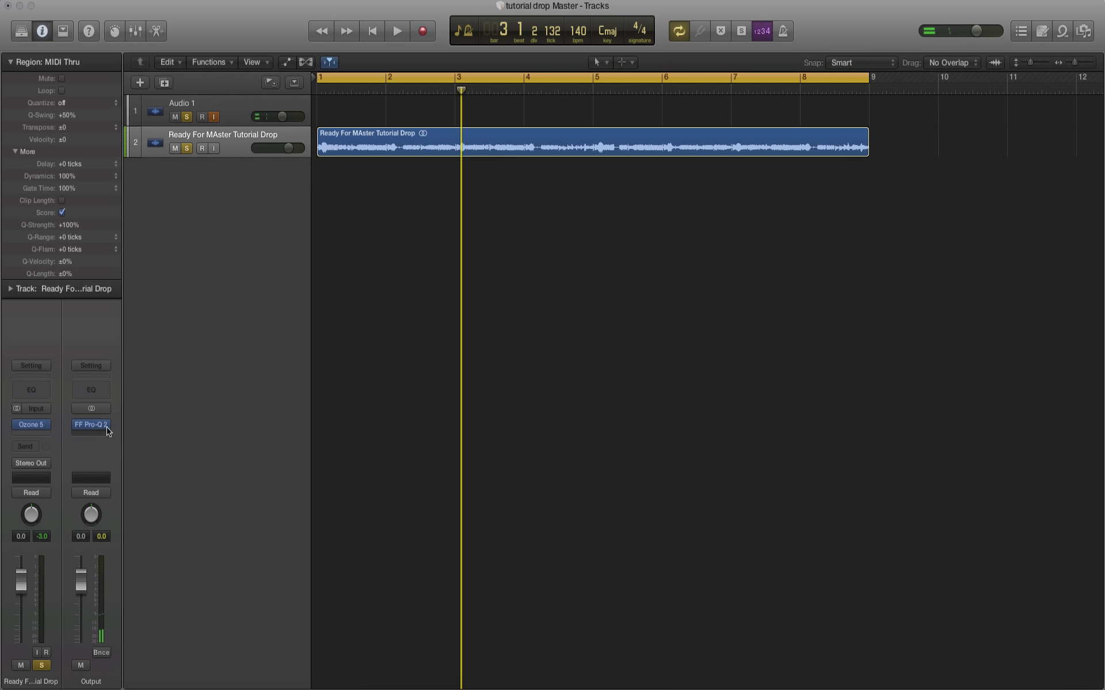
{"action": "left_click", "coordinate": [104, 425]}
{"action": "left_click", "coordinate": [105, 446]}
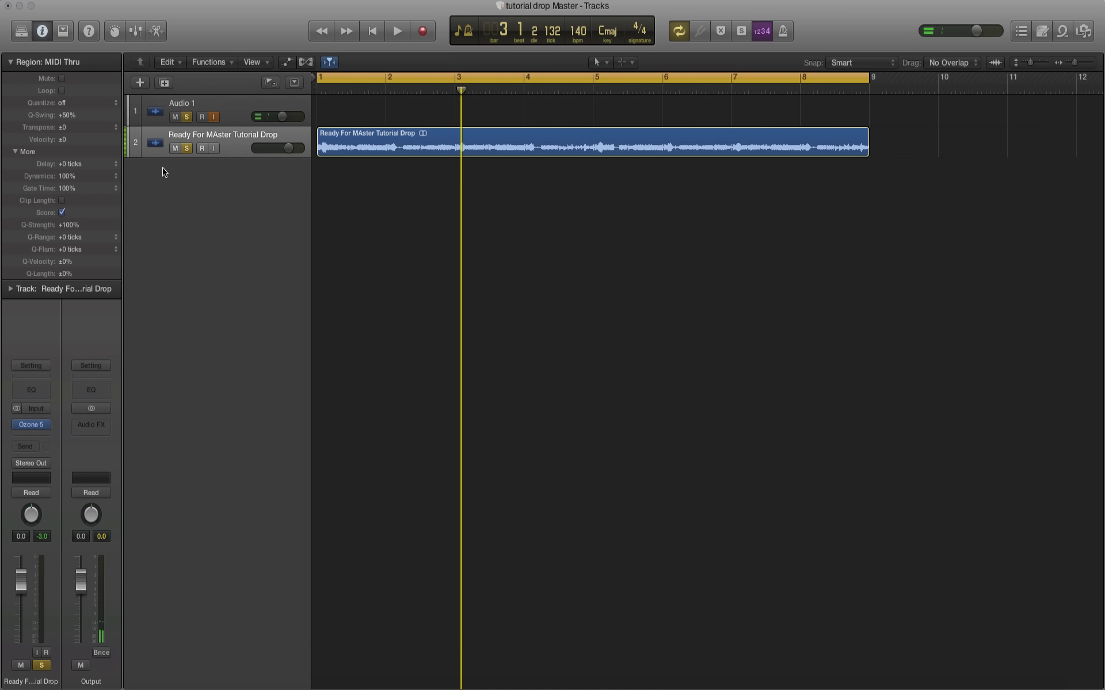
{"action": "left_click", "coordinate": [46, 425]}
{"action": "left_click", "coordinate": [46, 446]}
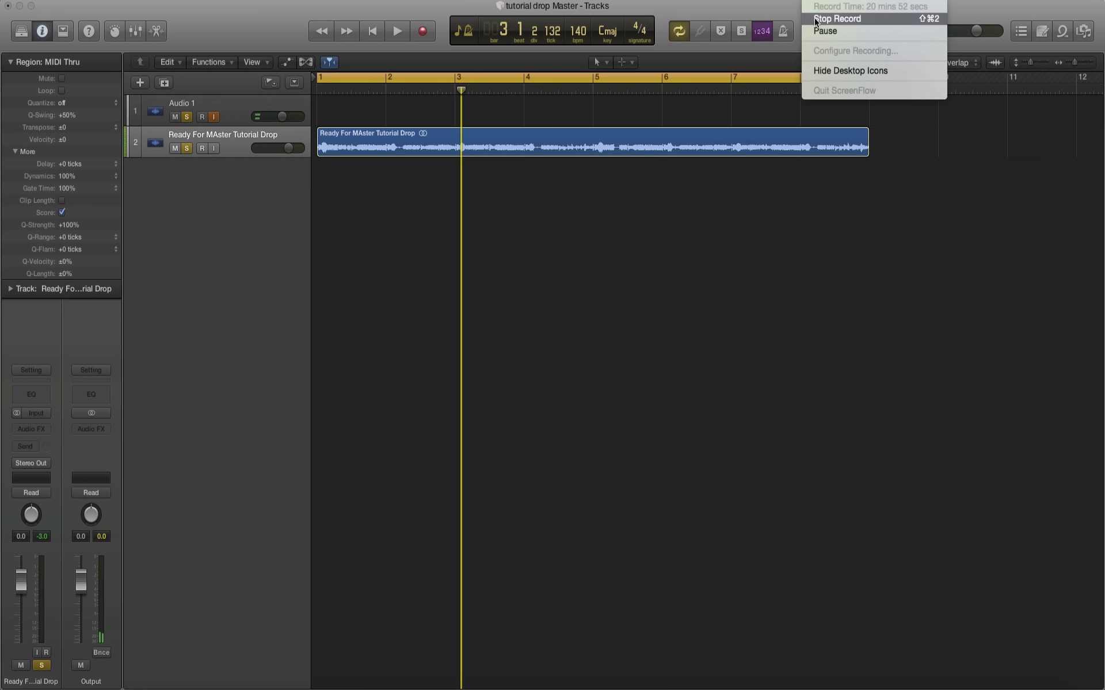
{"action": "left_click", "coordinate": [588, 250]}
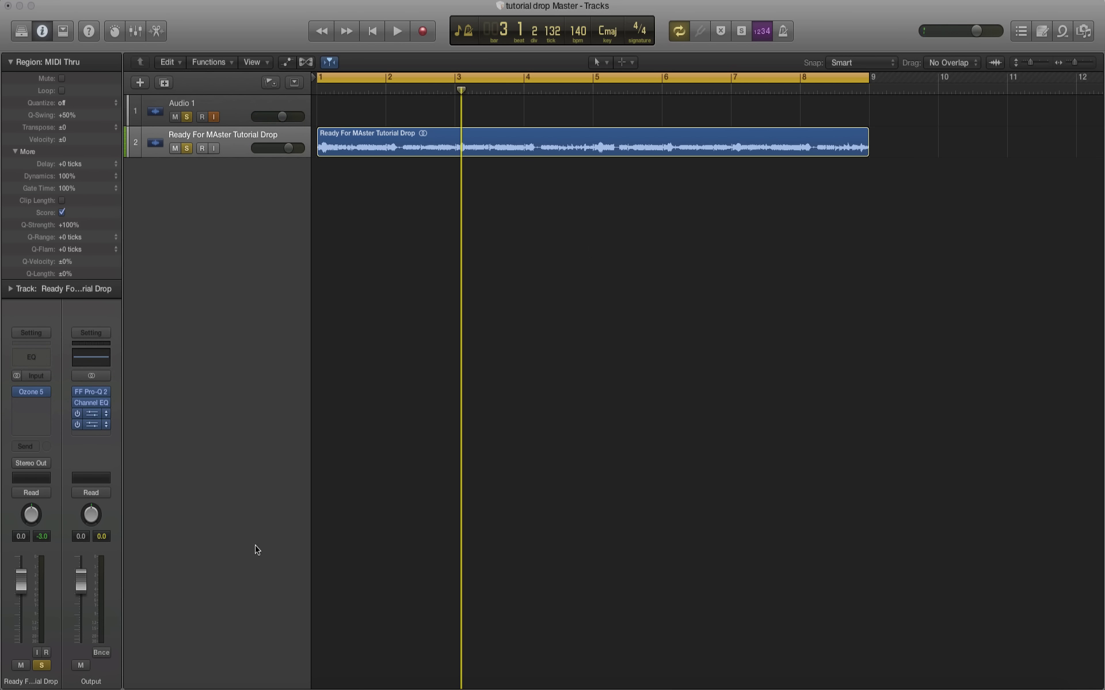
Open and close the AdLimit window, then play the mastered drop from bar 1 and stop.
{"action": "left_click", "coordinate": [91, 426]}
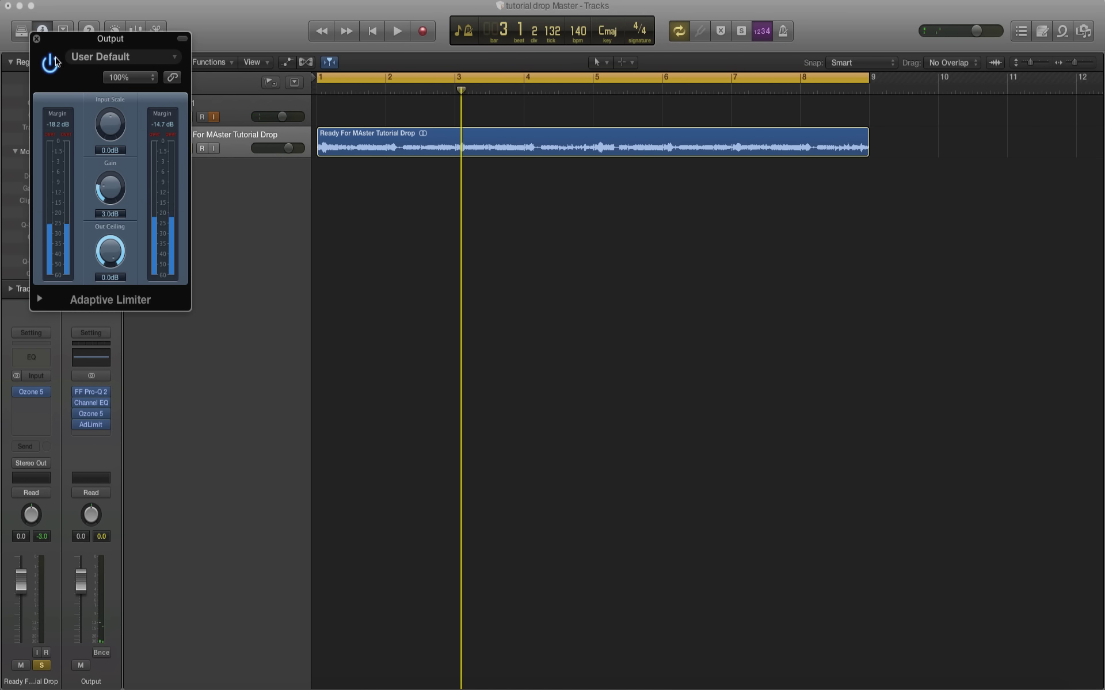
{"action": "left_click", "coordinate": [36, 39]}
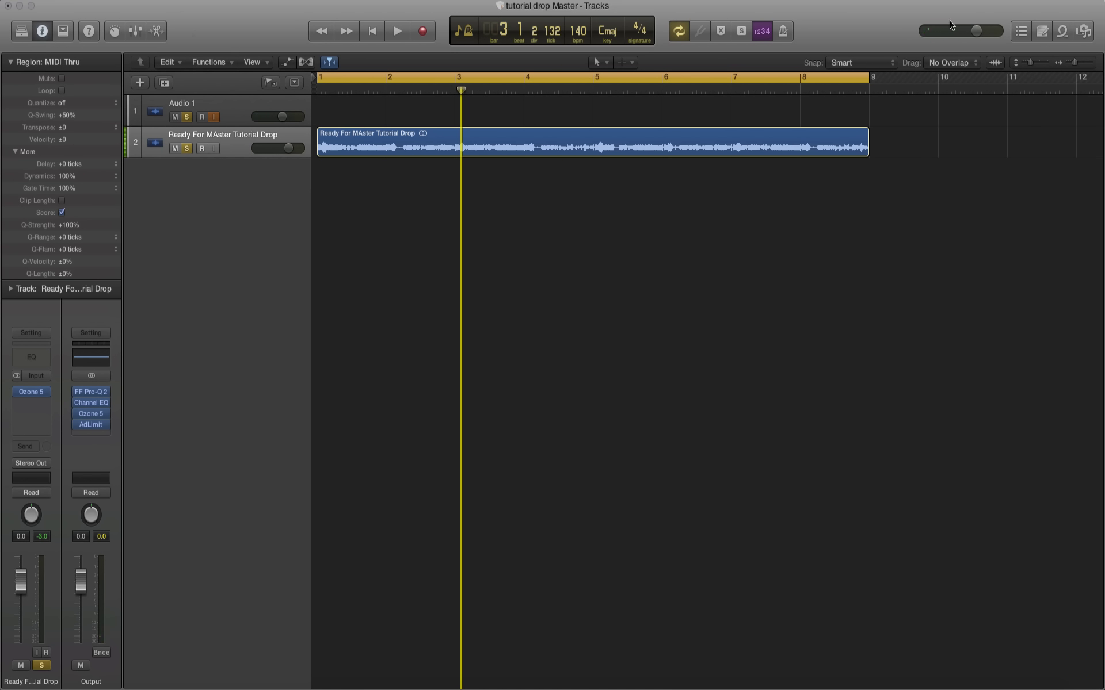
{"action": "left_click", "coordinate": [768, 222]}
{"action": "key", "text": "space"}
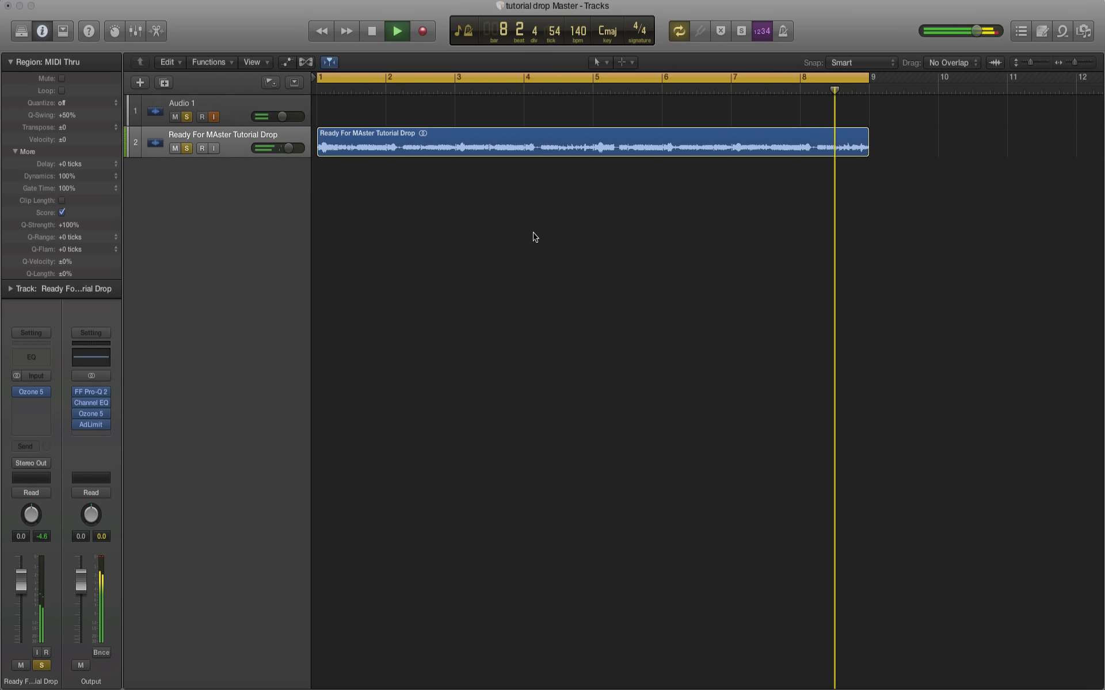
{"action": "key", "text": "space"}
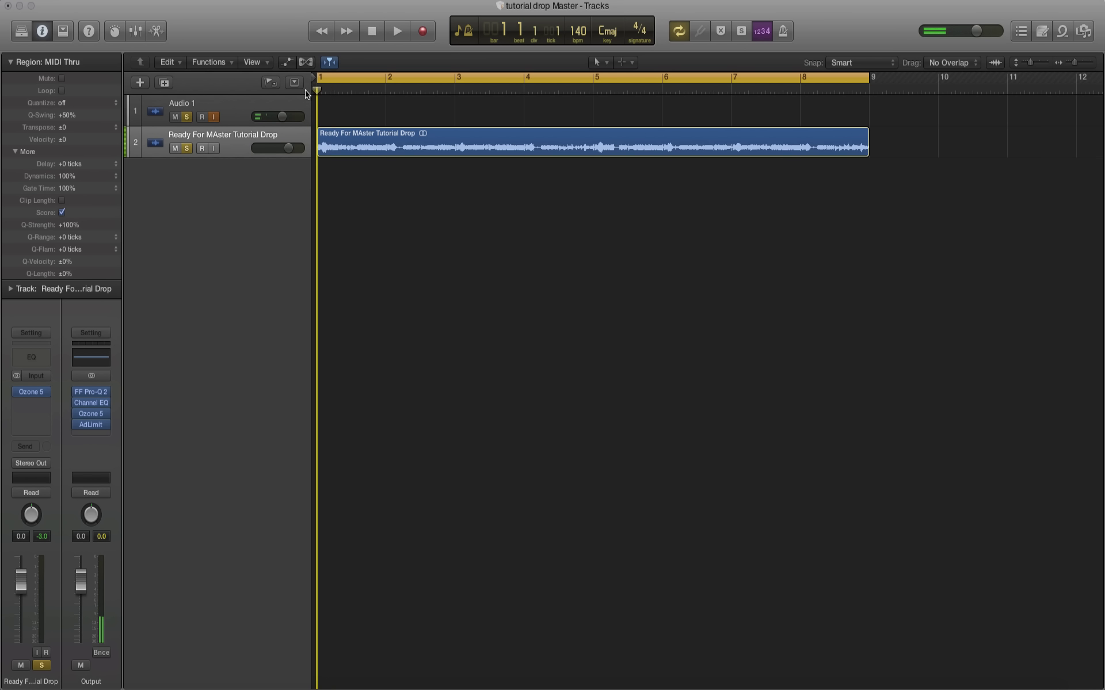
{"action": "mouse_move", "coordinate": [29, 397]}
Bounce the project or section to WAV, appending 'finito' to the 'Ready For MAster Tutorial Drop' name.
{"action": "left_click", "coordinate": [93, 2]}
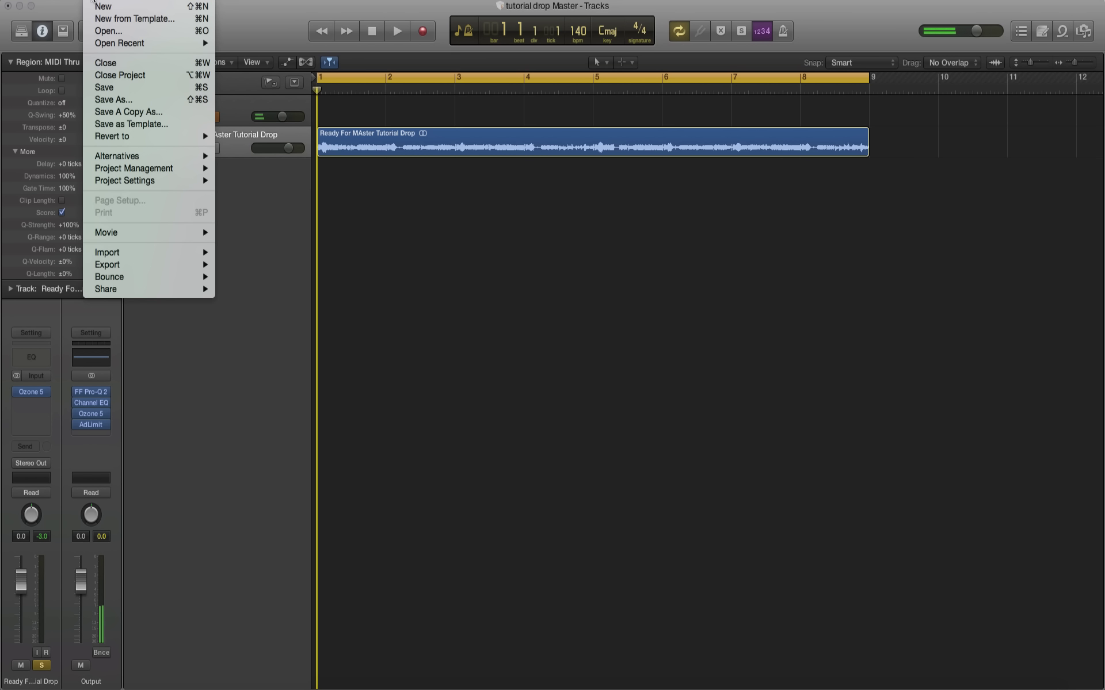
{"action": "mouse_move", "coordinate": [173, 277]}
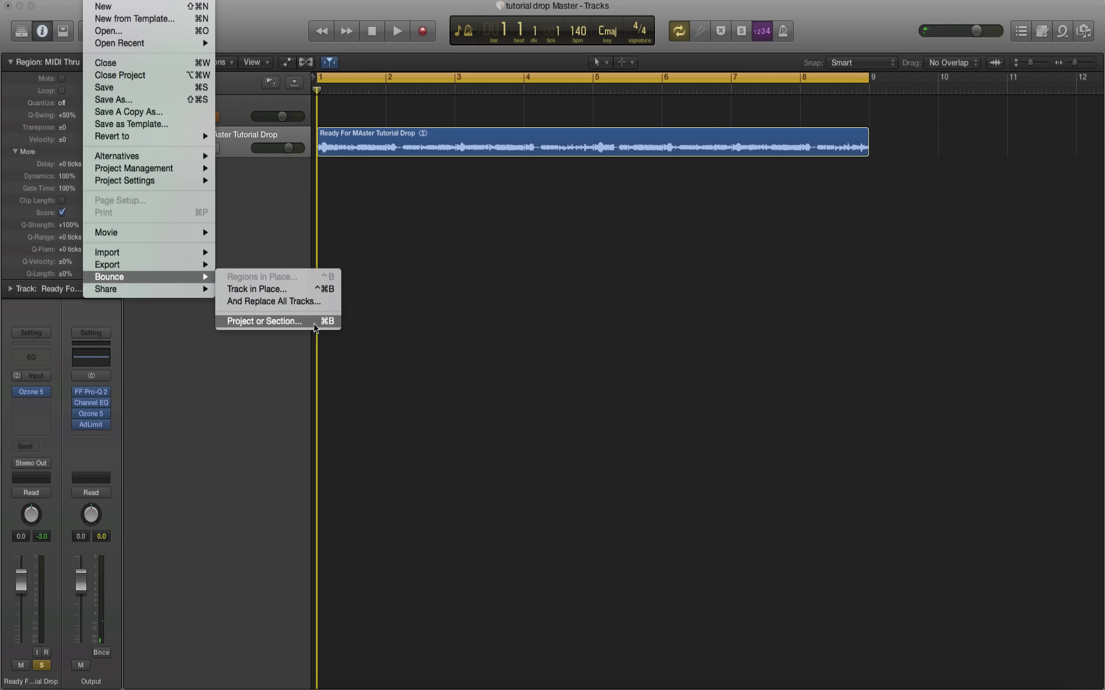
{"action": "left_click", "coordinate": [314, 321]}
{"action": "left_click", "coordinate": [707, 361]}
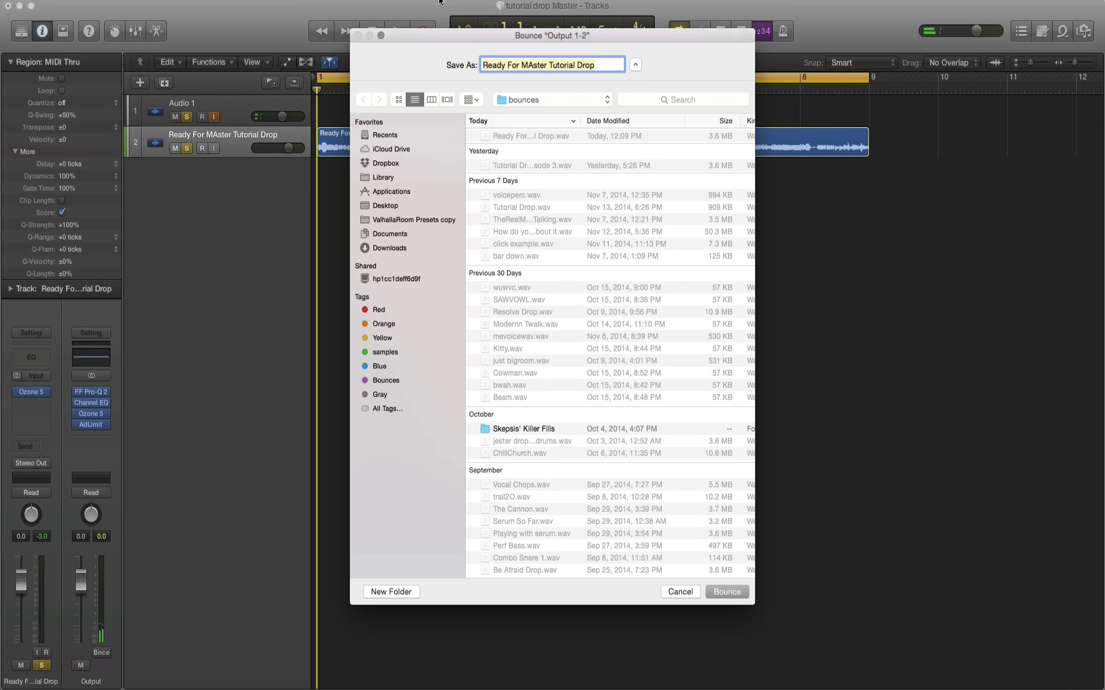
{"action": "left_click", "coordinate": [603, 68]}
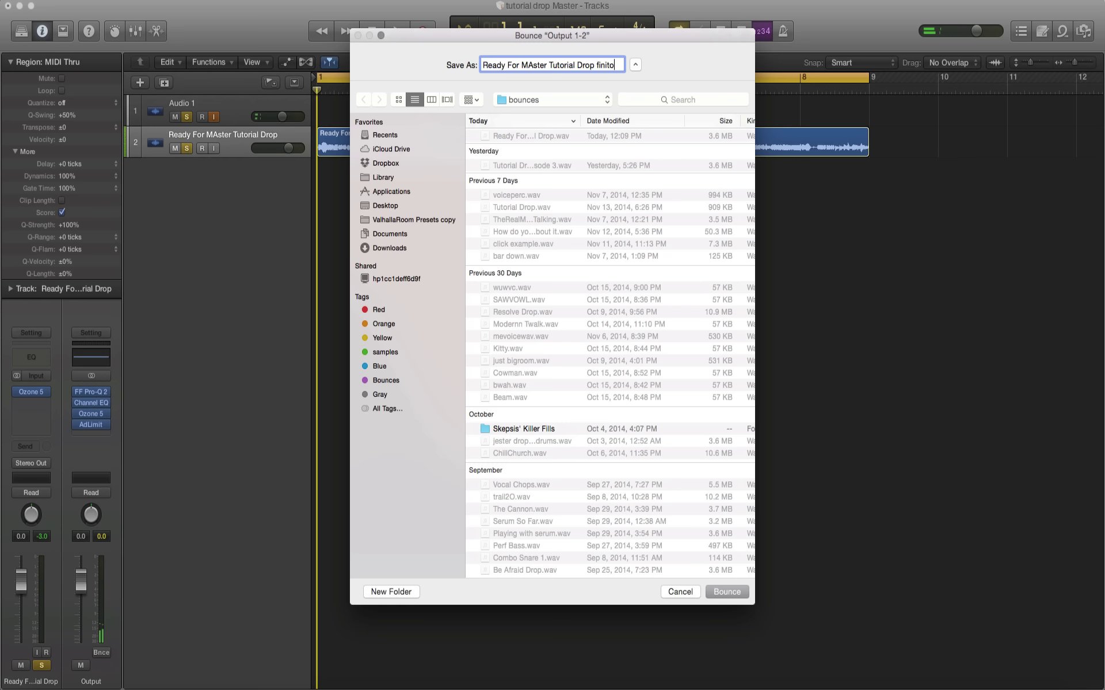
{"action": "key", "text": "Return"}
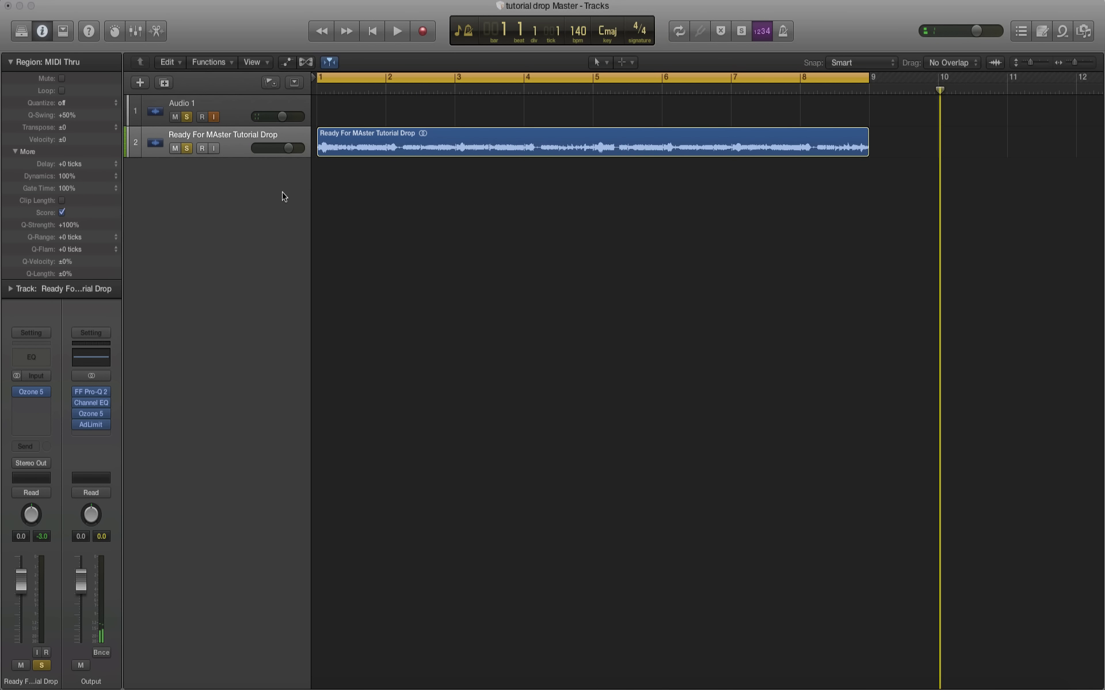
Drag finito.wav from Finder into Logic's Tracks area as a new track at bar 1.
{"action": "left_click", "coordinate": [69, 684]}
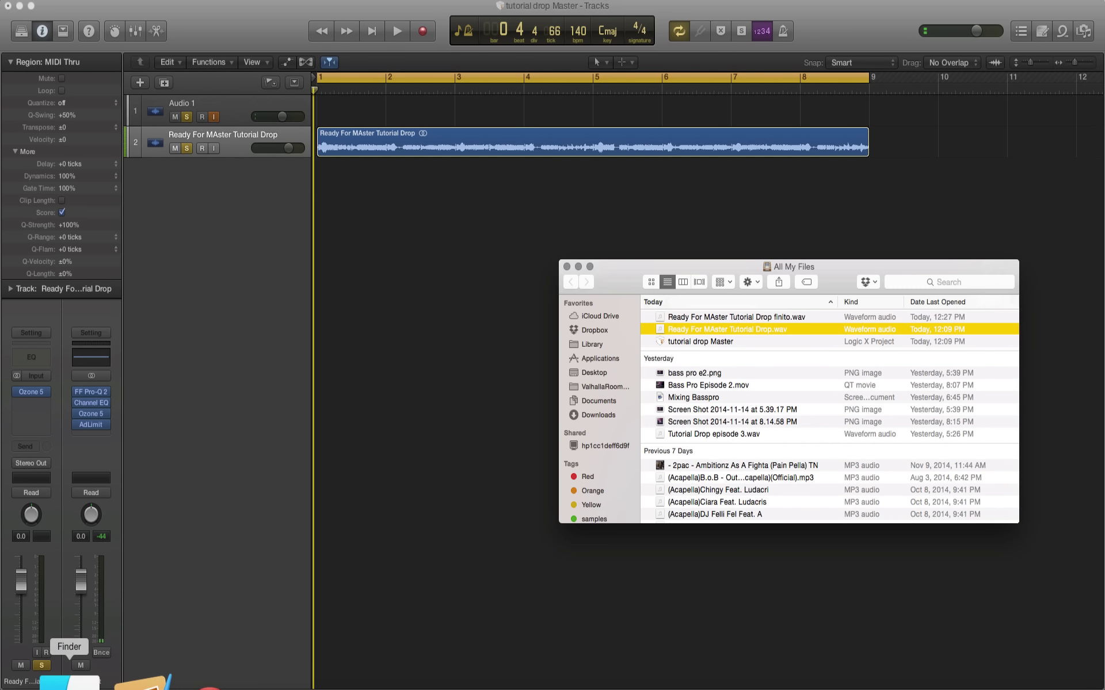
{"action": "left_click", "coordinate": [660, 317]}
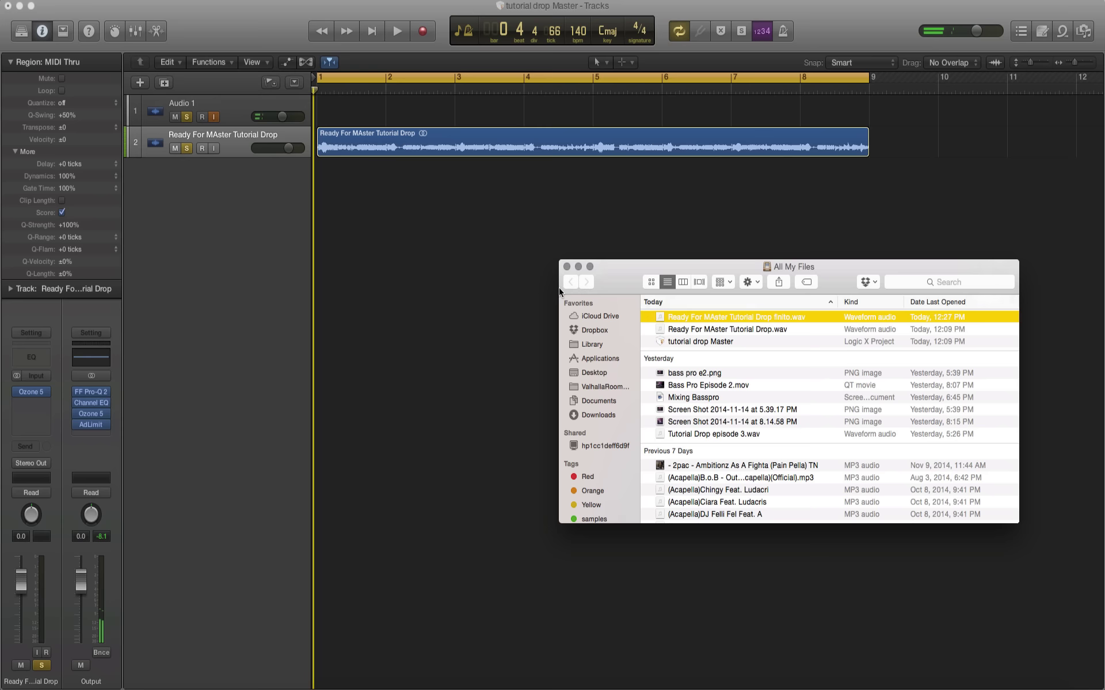
{"action": "left_click_drag", "start_coordinate": [559, 291], "coordinate": [340, 231]}
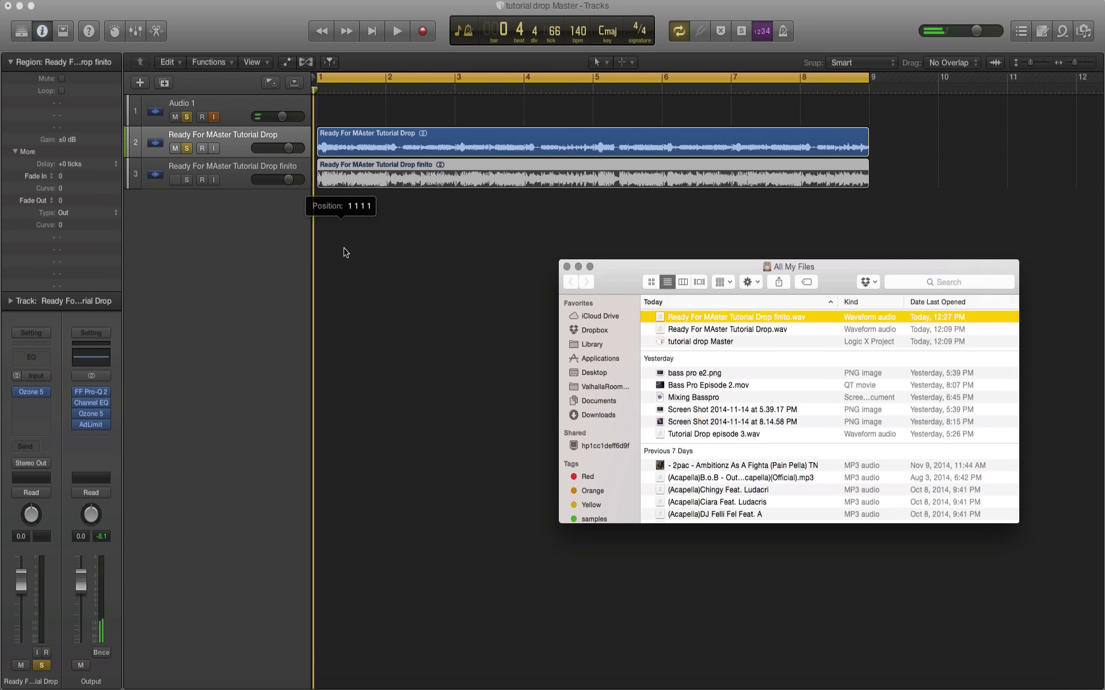
{"action": "left_click", "coordinate": [344, 252]}
Solo the new finito track 3 and zoom in horizontally.
{"action": "mouse_move", "coordinate": [77, 426]}
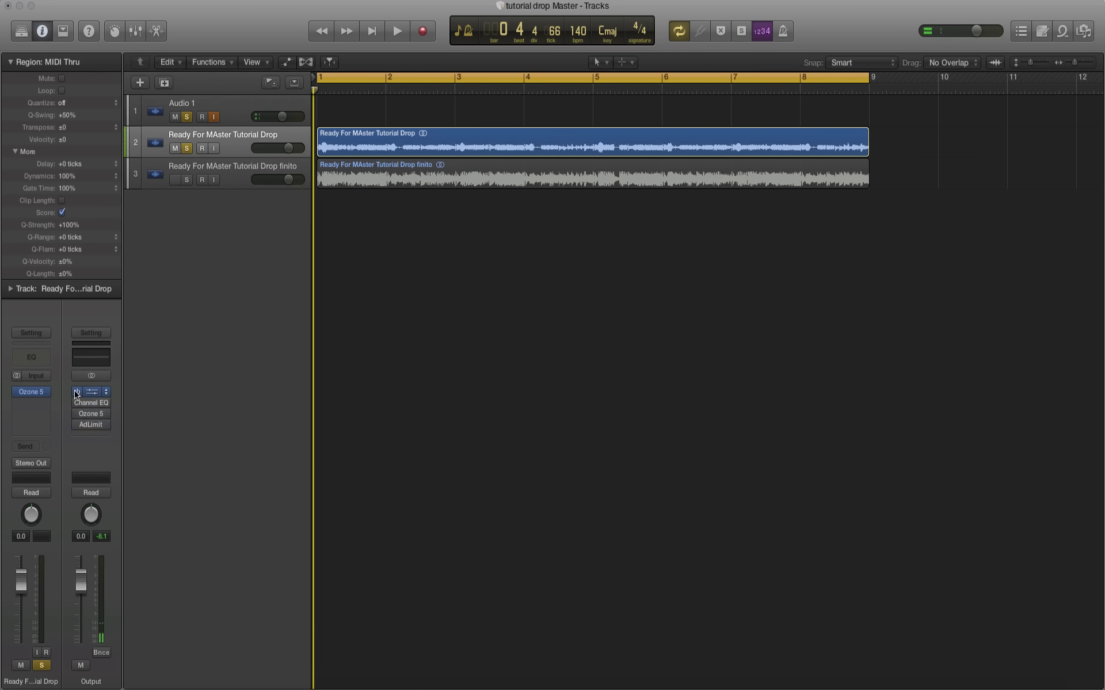
{"action": "mouse_move", "coordinate": [14, 395]}
{"action": "left_click", "coordinate": [187, 180]}
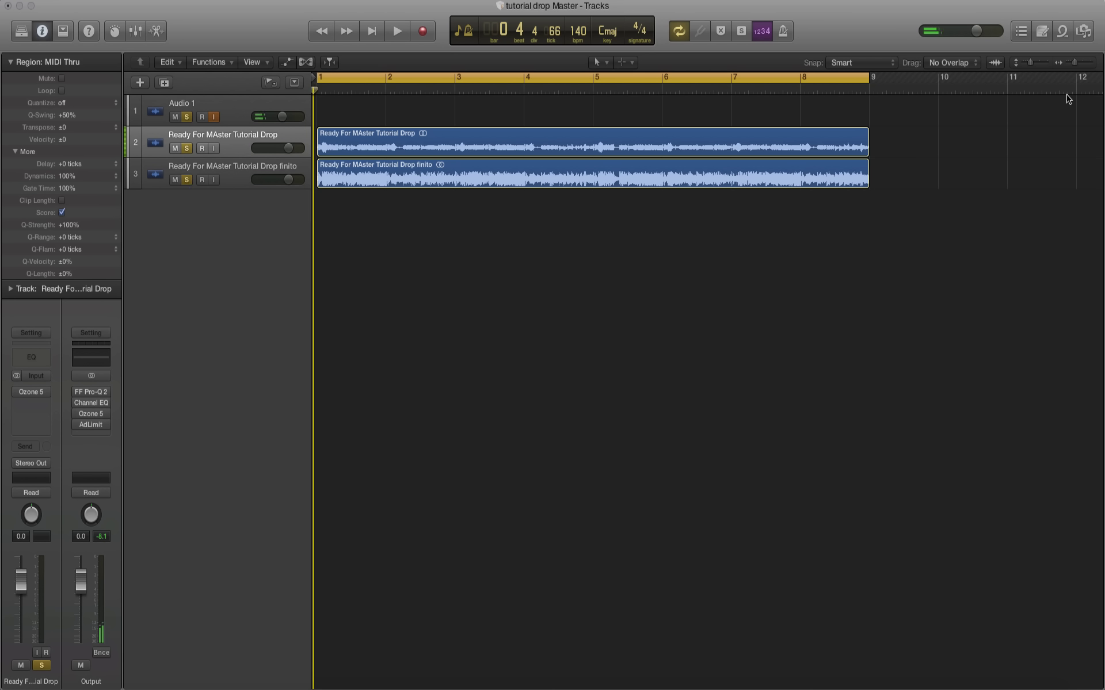
{"action": "left_click", "coordinate": [1087, 65]}
Trim the regions so the original ends at bar 5 and the finito version starts there.
{"action": "left_click", "coordinate": [1045, 67]}
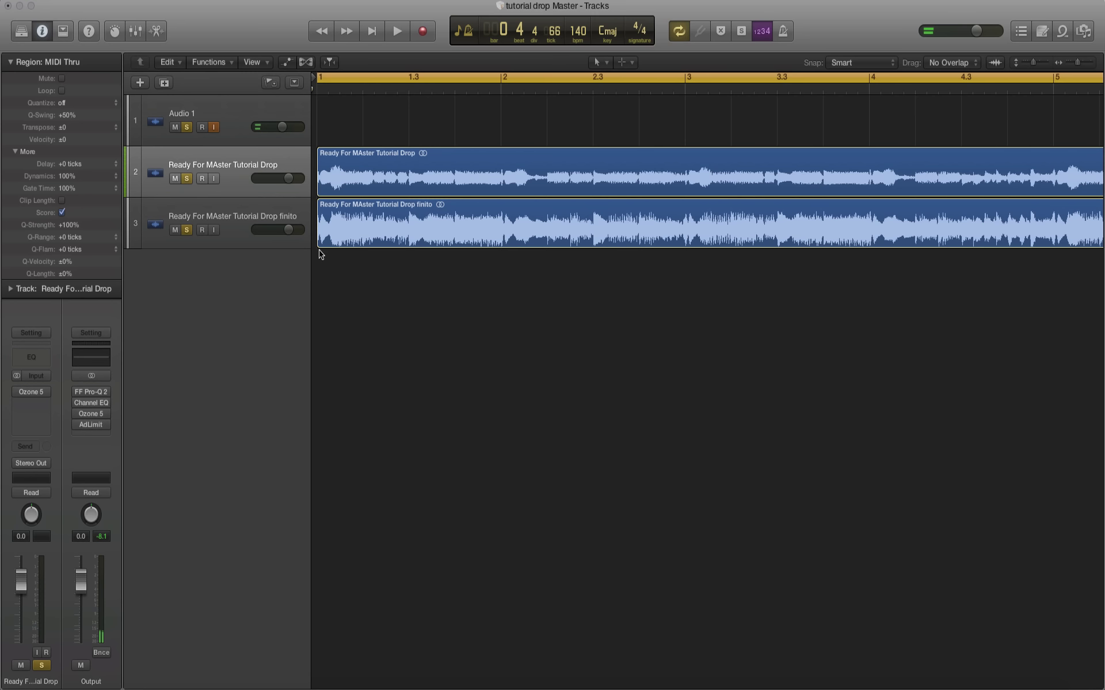
{"action": "left_click", "coordinate": [1069, 66]}
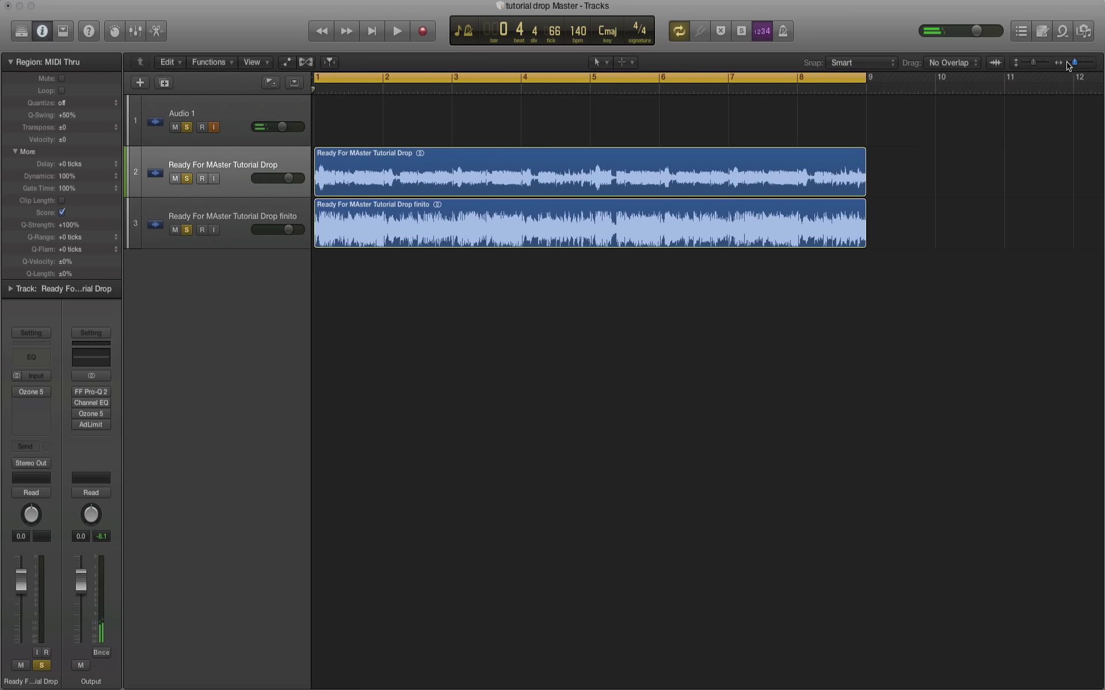
{"action": "left_click", "coordinate": [1069, 65]}
{"action": "left_click_drag", "start_coordinate": [315, 247], "coordinate": [503, 258]}
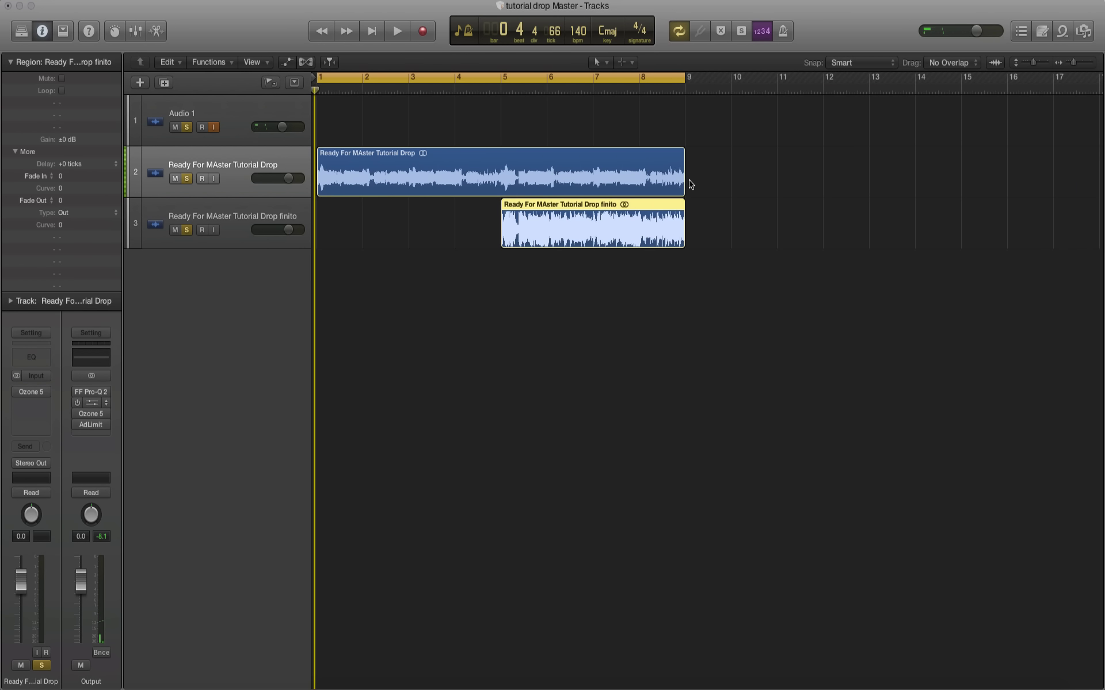
{"action": "left_click_drag", "start_coordinate": [684, 189], "coordinate": [497, 205]}
{"action": "left_click", "coordinate": [540, 177]}
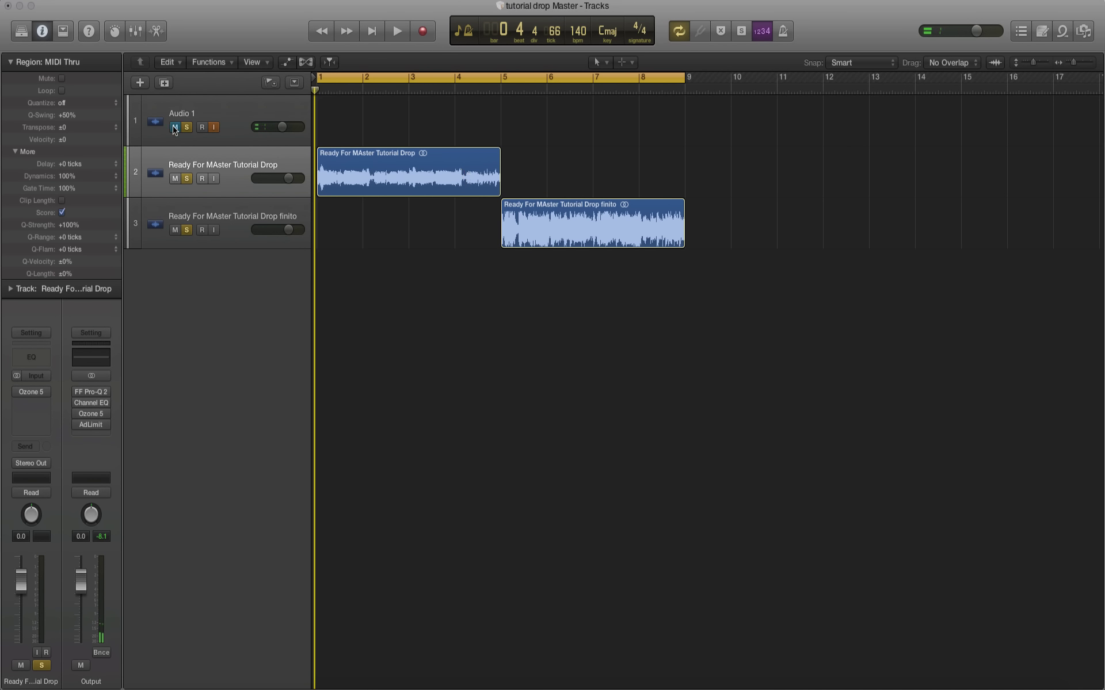
Play both versions back to back, then set the cycle range to bars 1–9.
{"action": "key", "text": "space"}
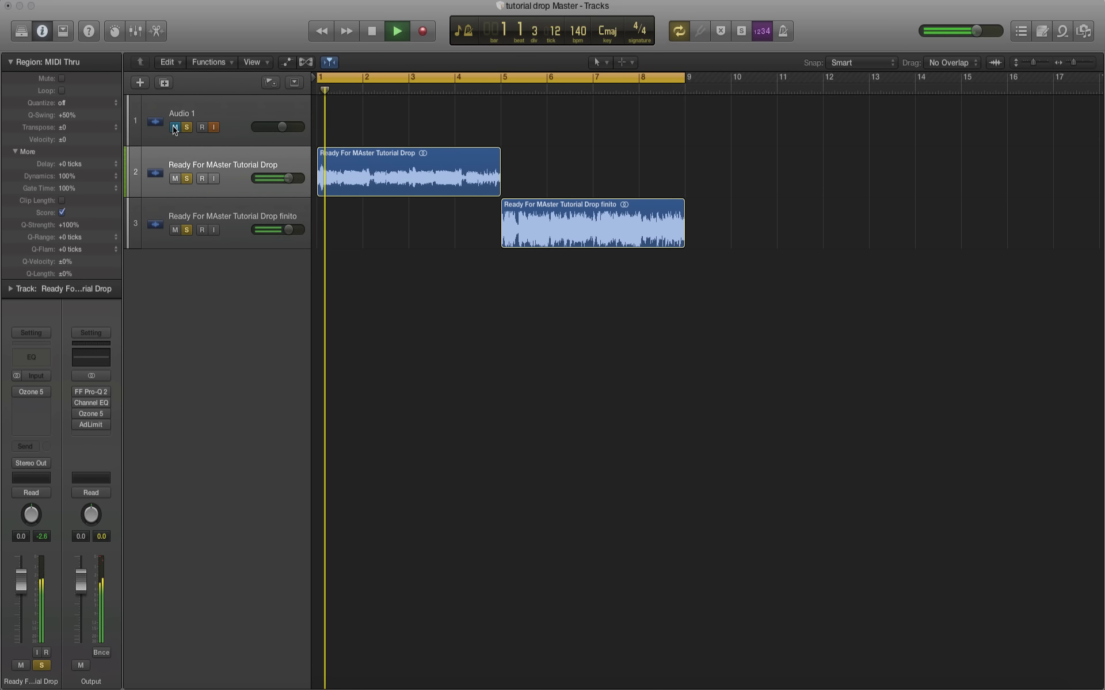
{"action": "key", "text": "space"}
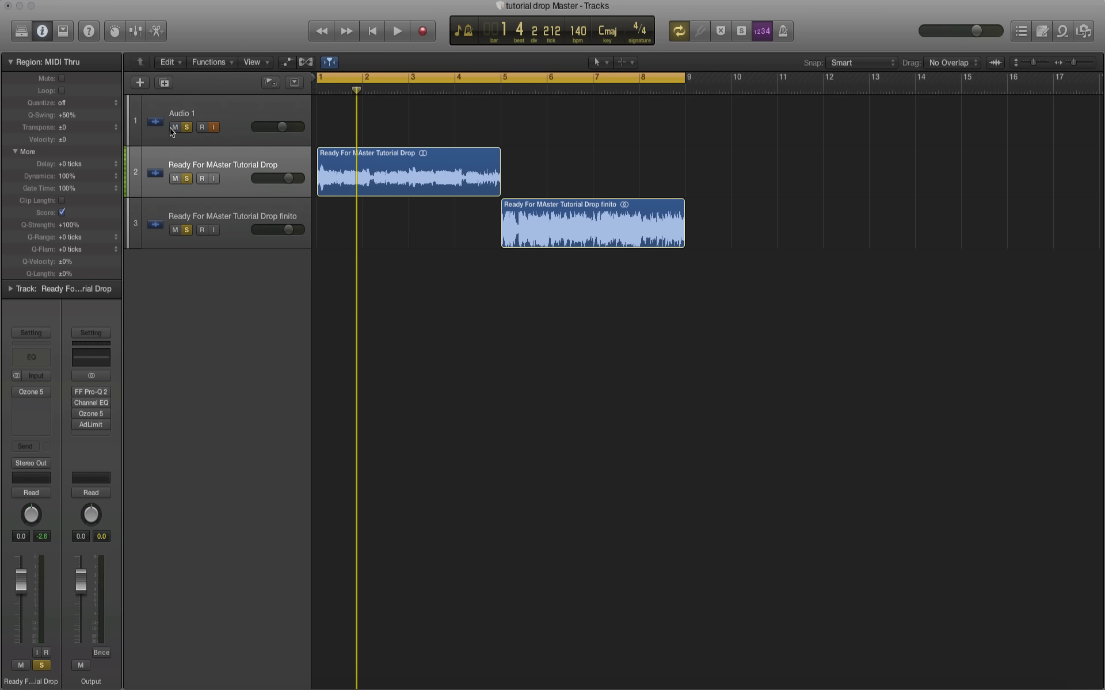
{"action": "left_click_drag", "start_coordinate": [504, 80], "coordinate": [686, 81]}
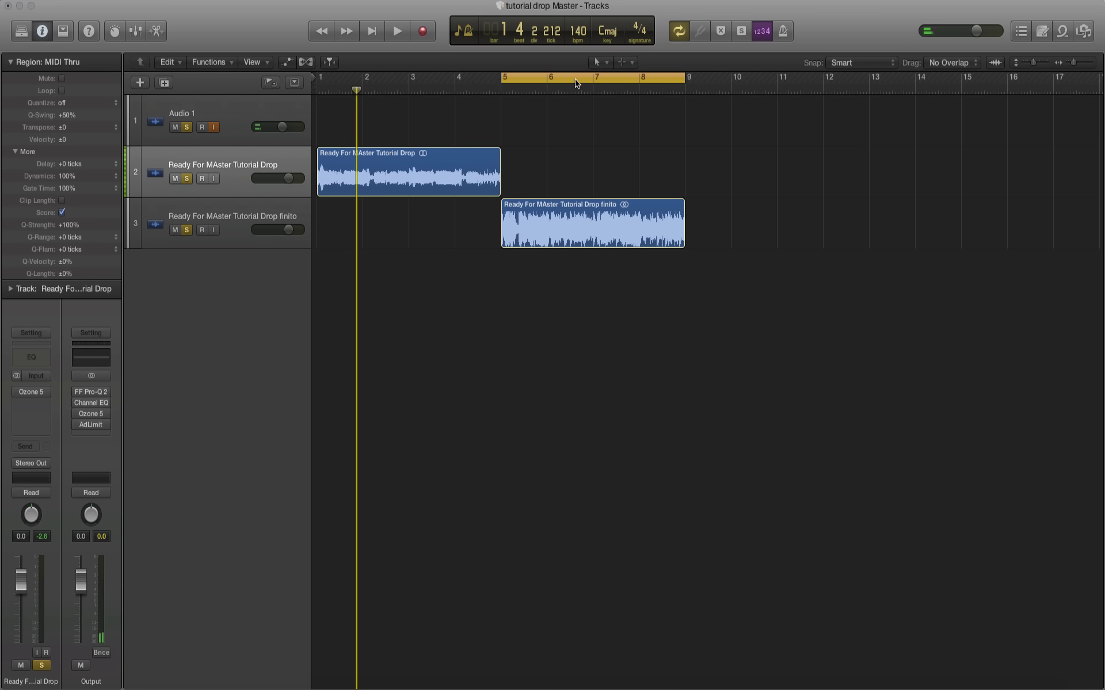
{"action": "left_click_drag", "start_coordinate": [576, 83], "coordinate": [391, 84]}
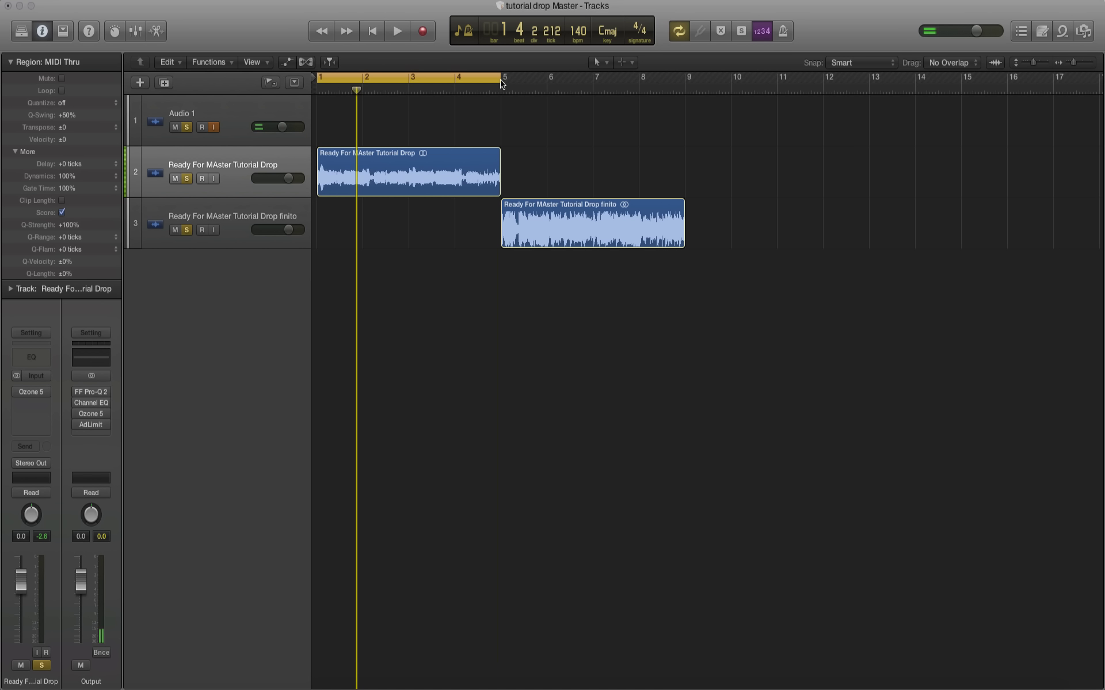
{"action": "left_click_drag", "start_coordinate": [506, 82], "coordinate": [690, 182]}
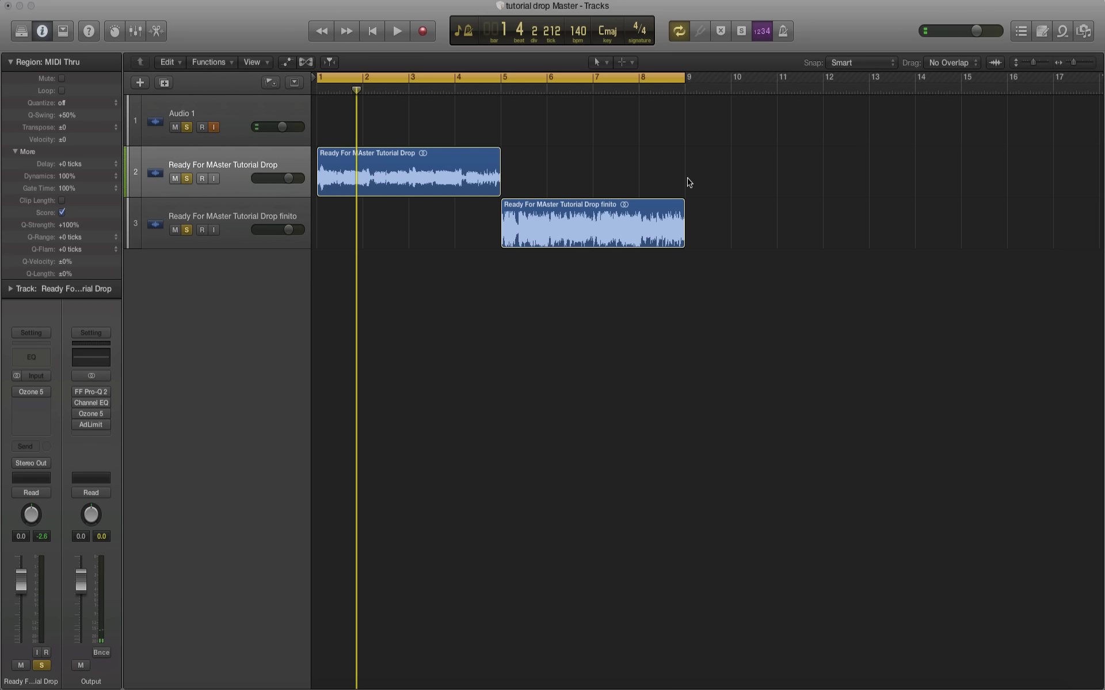